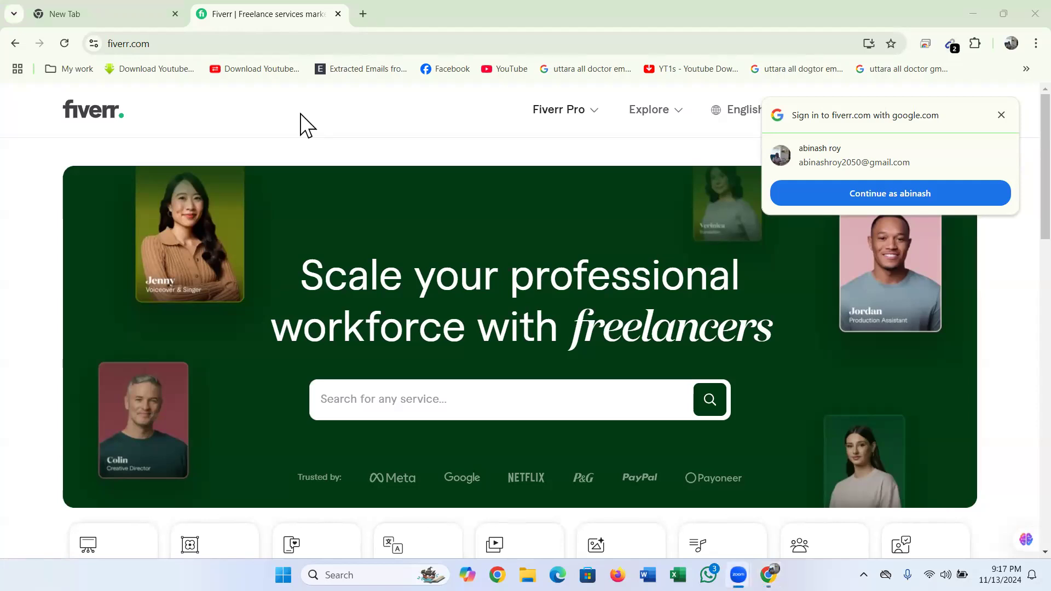
# Remove the Email Extractor extension from Chrome
pyautogui.click(576, 318)
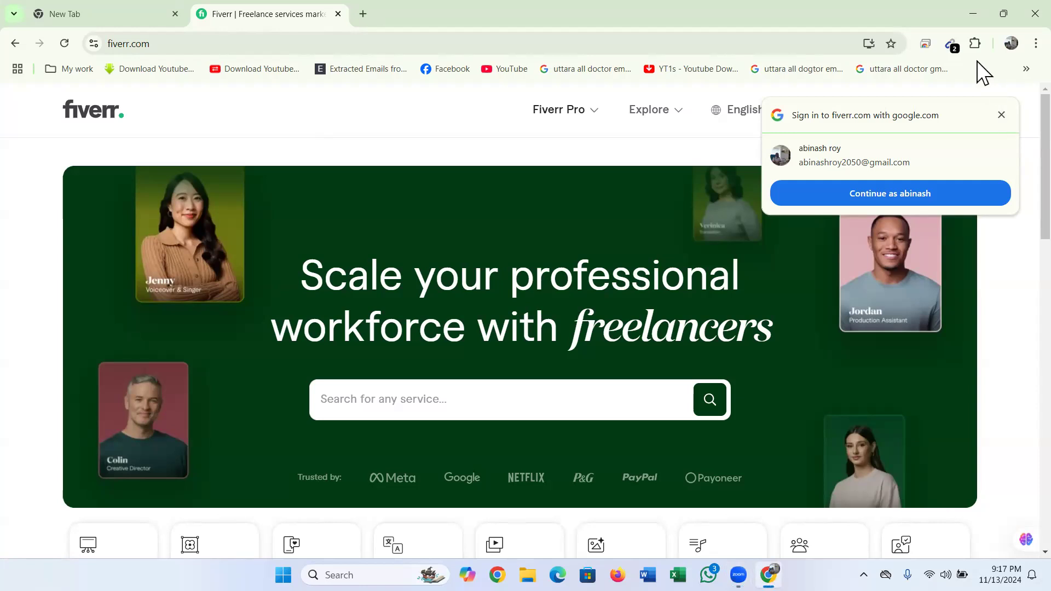
pyautogui.click(973, 44)
pyautogui.click(974, 44)
pyautogui.click(974, 45)
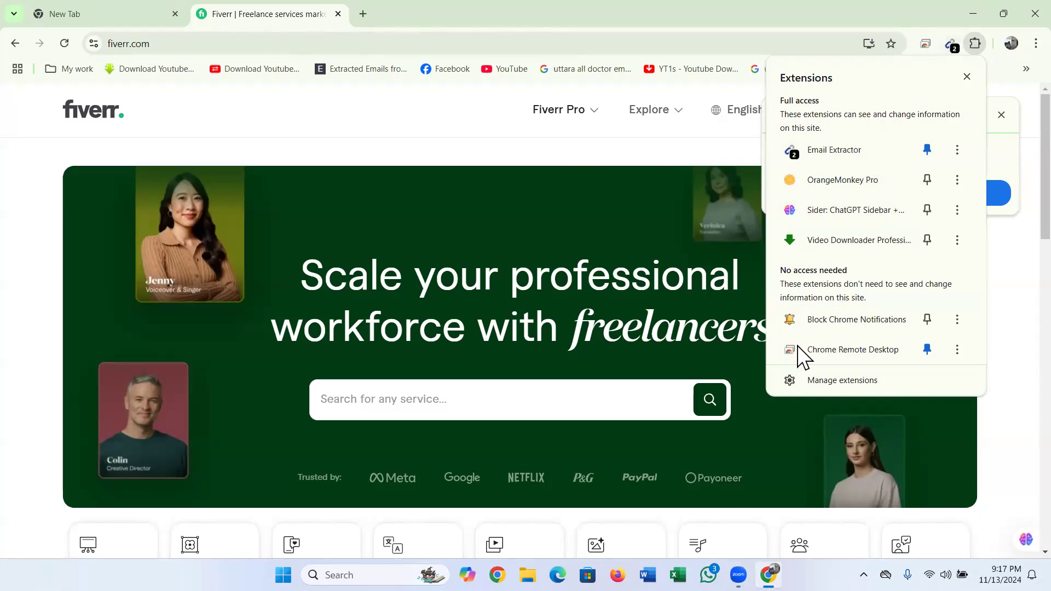
pyautogui.click(956, 149)
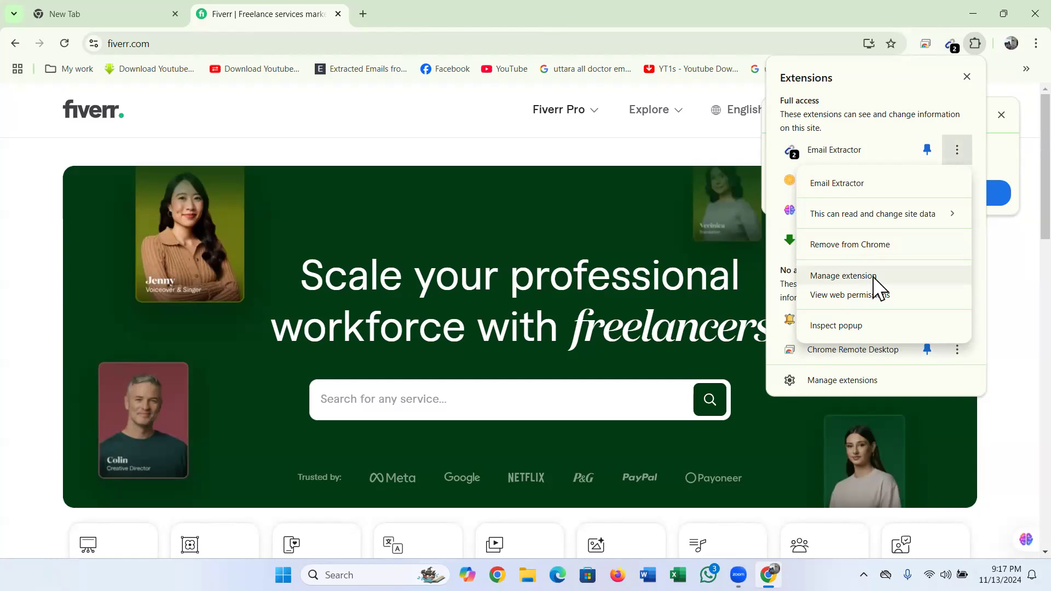
pyautogui.click(870, 246)
pyautogui.click(861, 154)
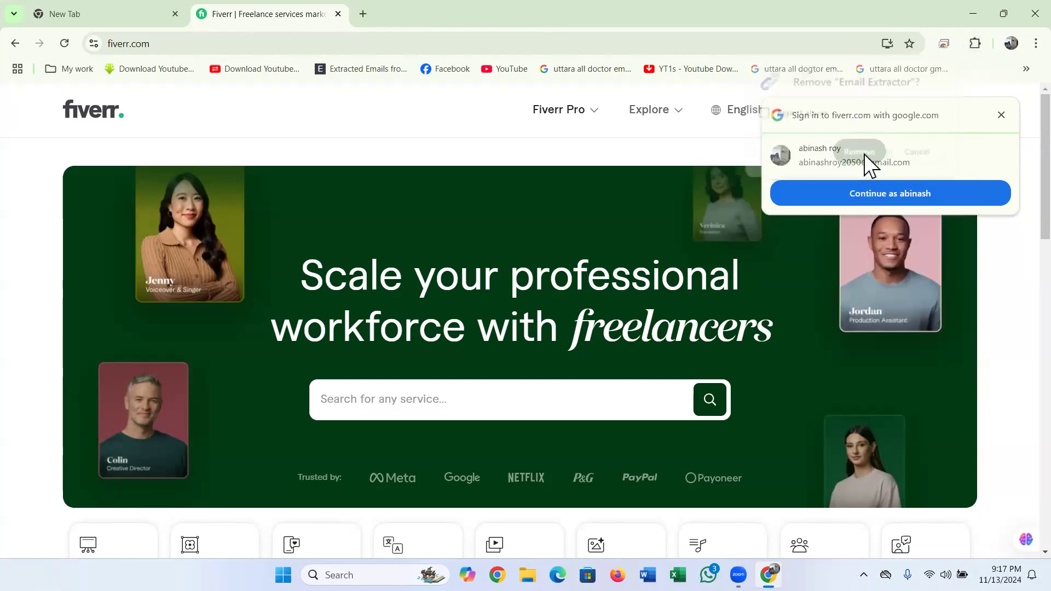
# Remove the OrangeMonkey Pro extension from Chrome
pyautogui.click(973, 43)
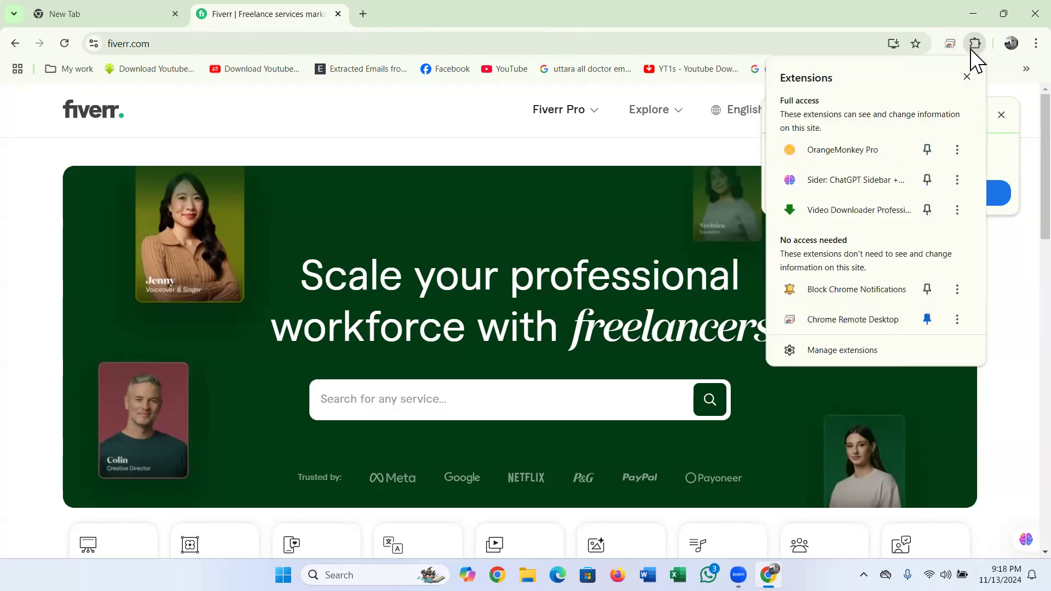
pyautogui.click(956, 148)
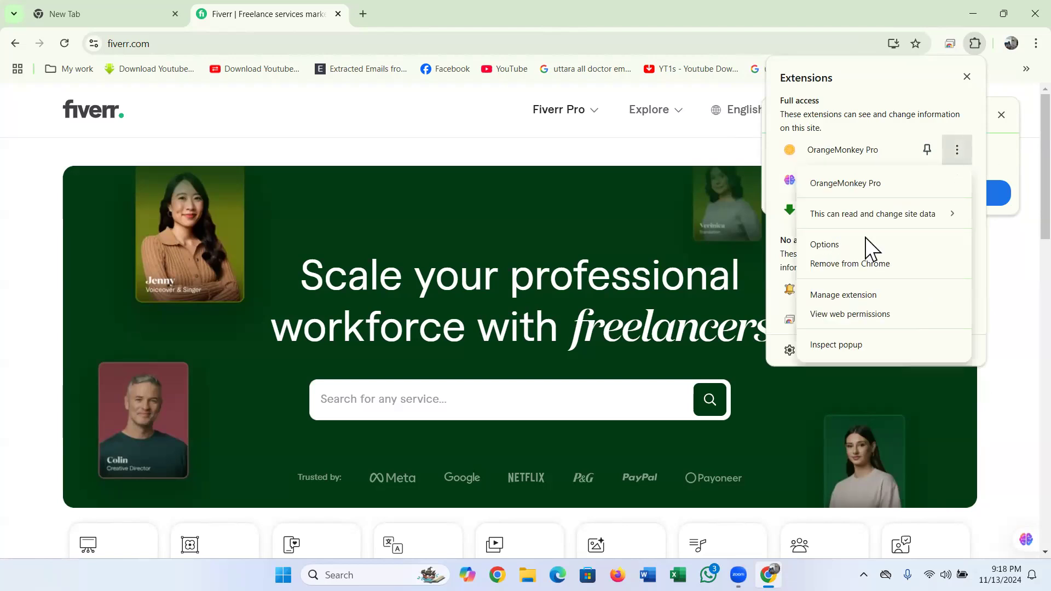
pyautogui.click(852, 258)
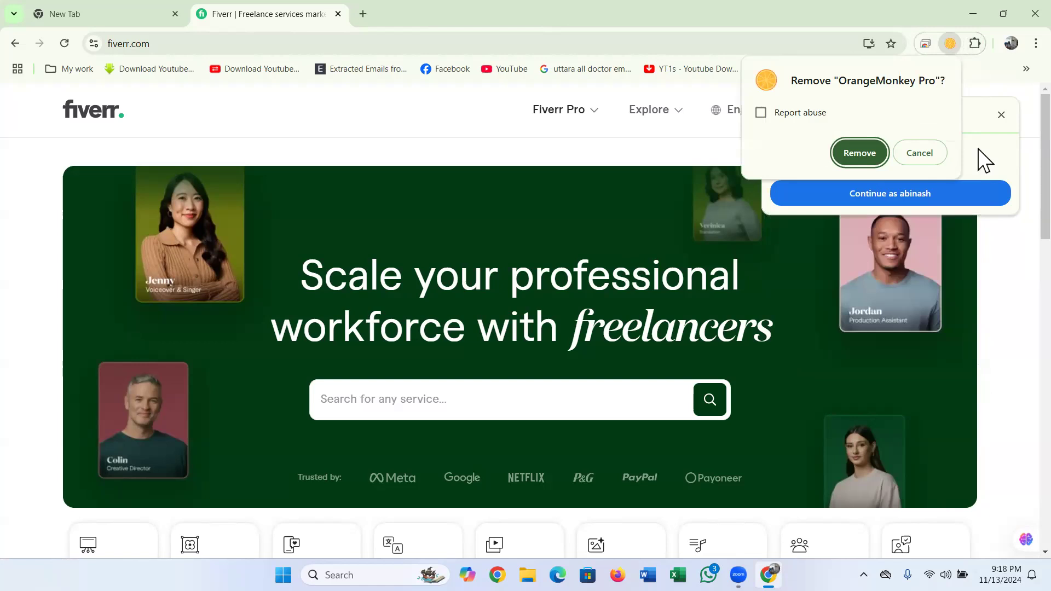
pyautogui.click(860, 154)
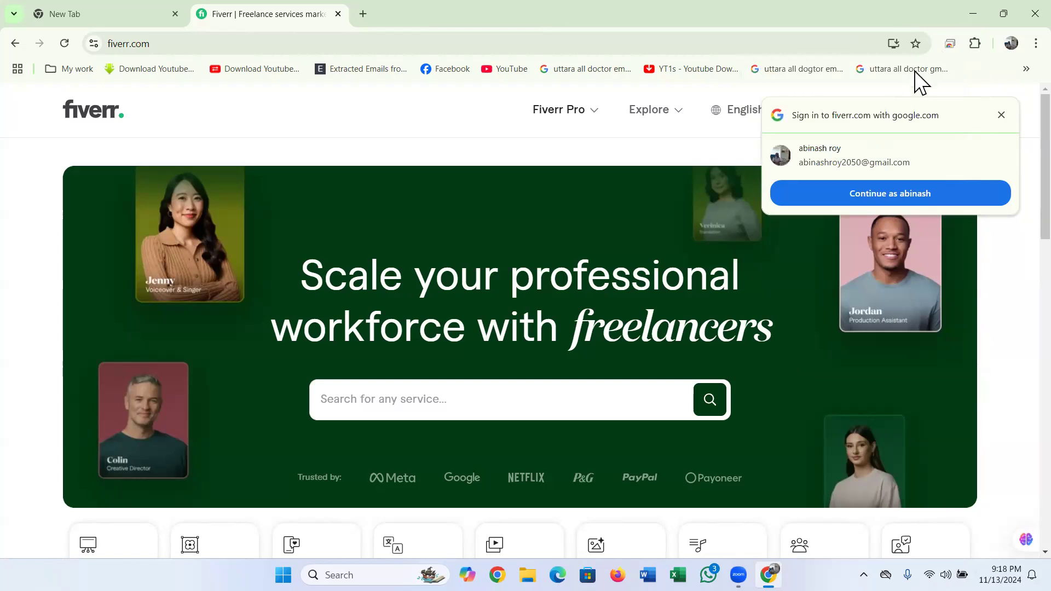
# Remove the Video Downloader Professional extension from Chrome
pyautogui.click(974, 45)
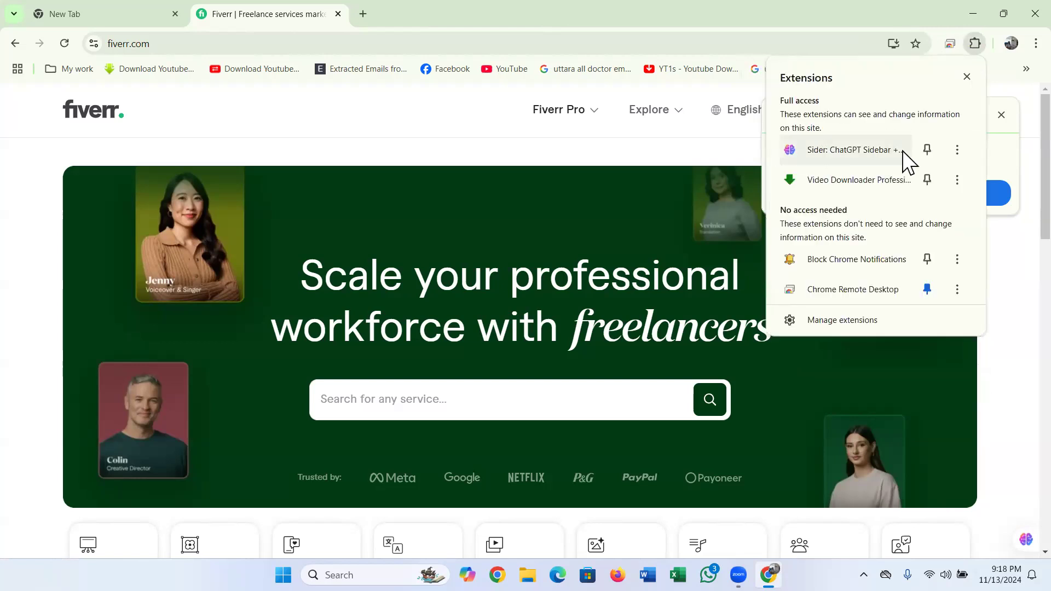
pyautogui.click(957, 180)
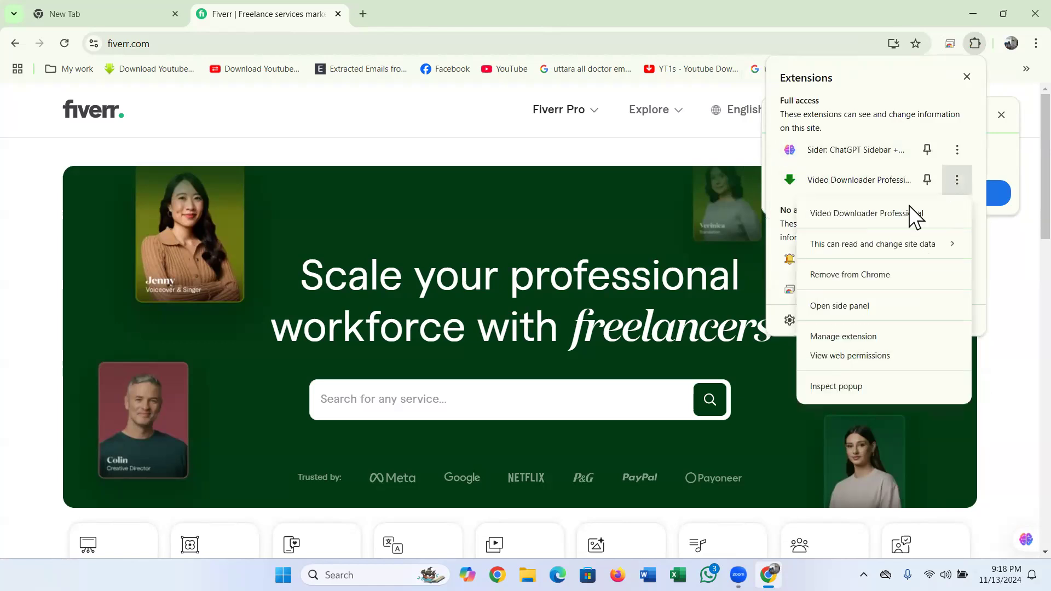
pyautogui.click(867, 274)
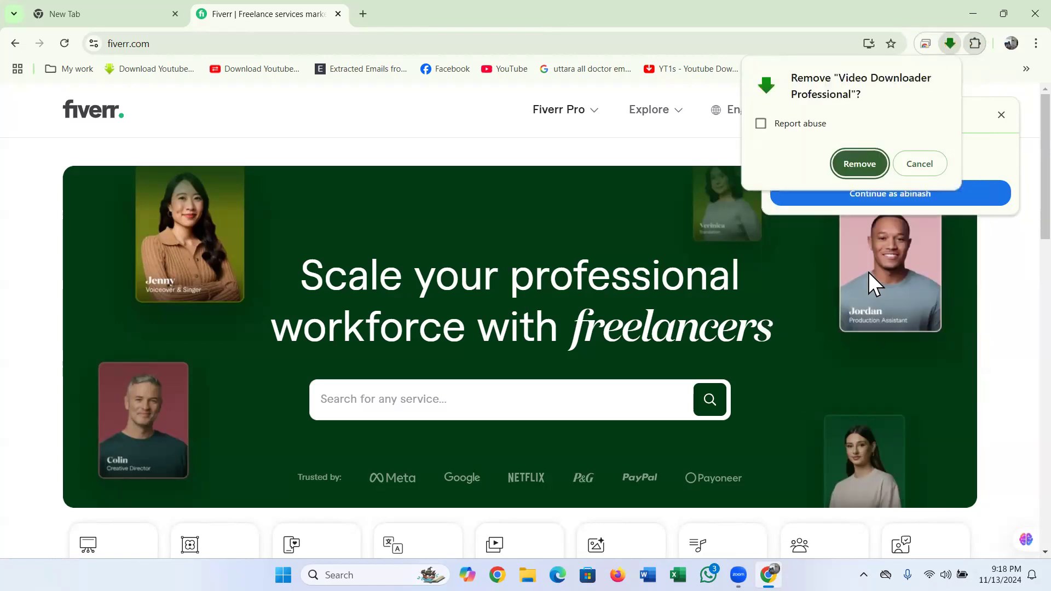
pyautogui.click(853, 157)
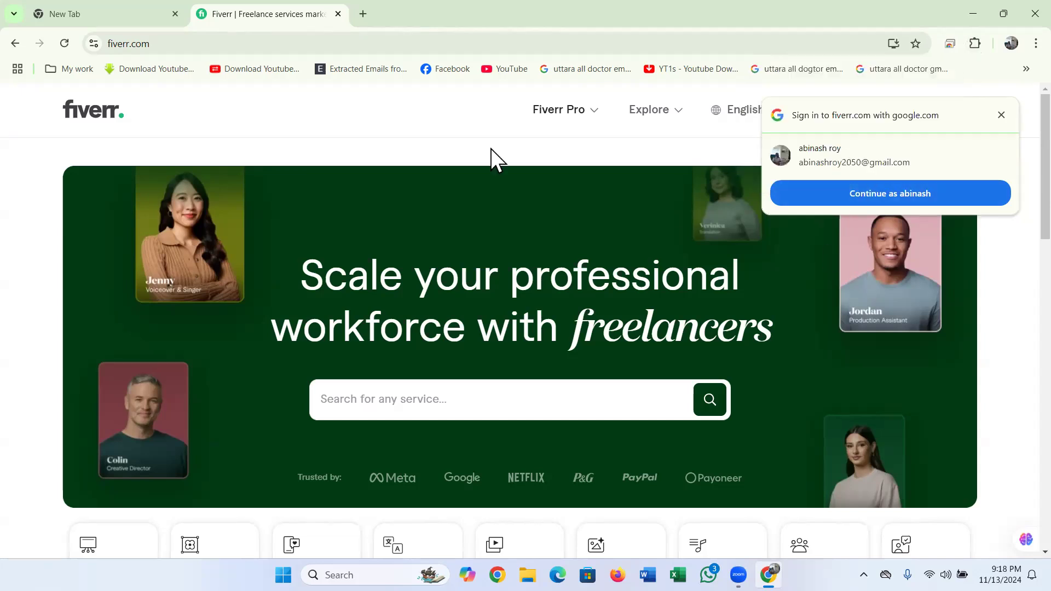
# Dismiss the Google prompt and sign in to Fiverr by email with the autofilled saved password
pyautogui.click(999, 114)
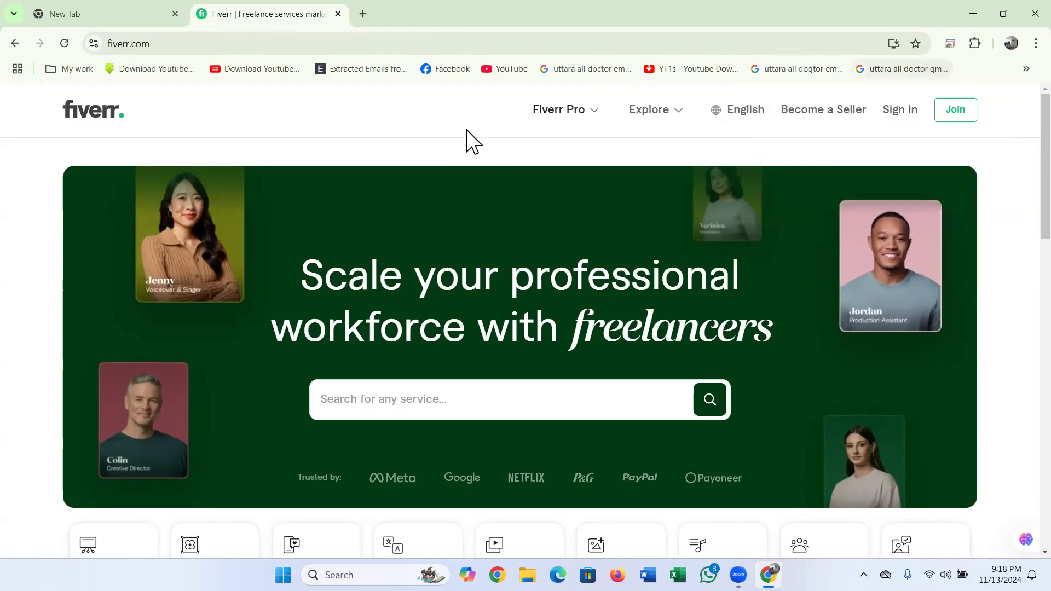
pyautogui.click(898, 116)
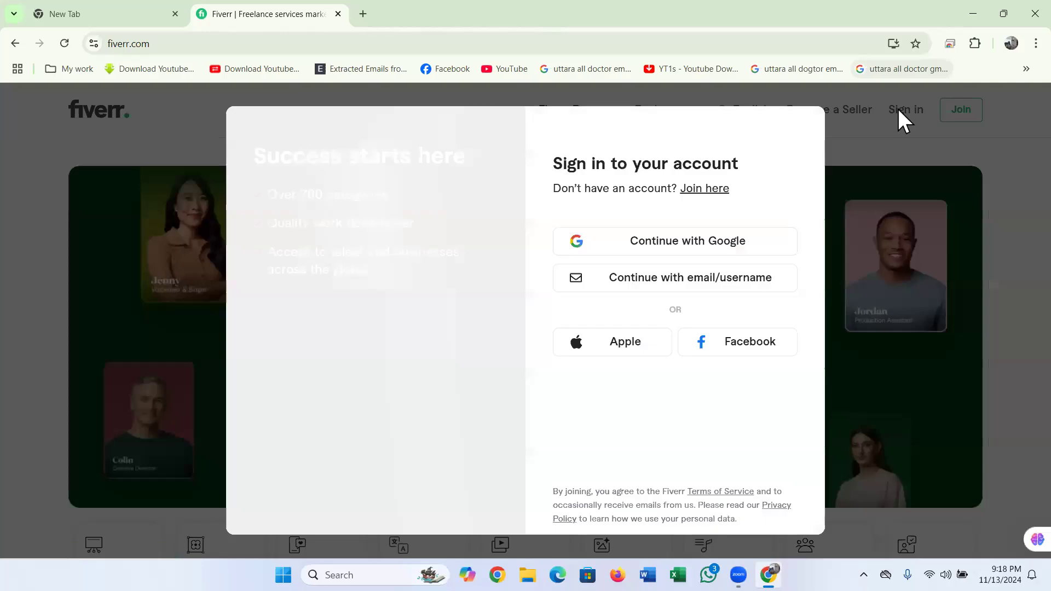
pyautogui.moveTo(922, 122); pyautogui.dragTo(944, 115)
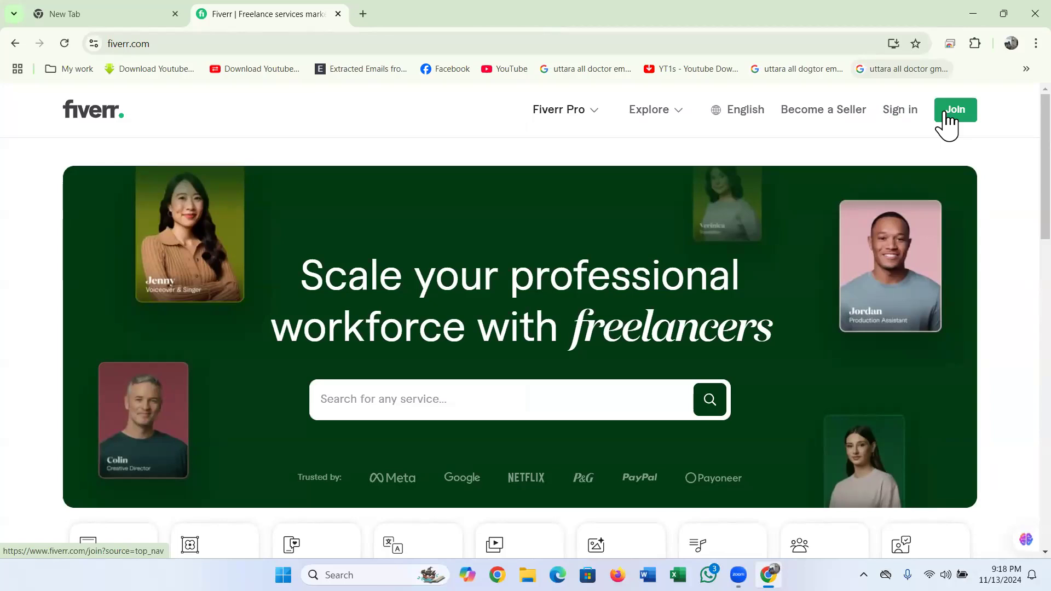
pyautogui.click(892, 111)
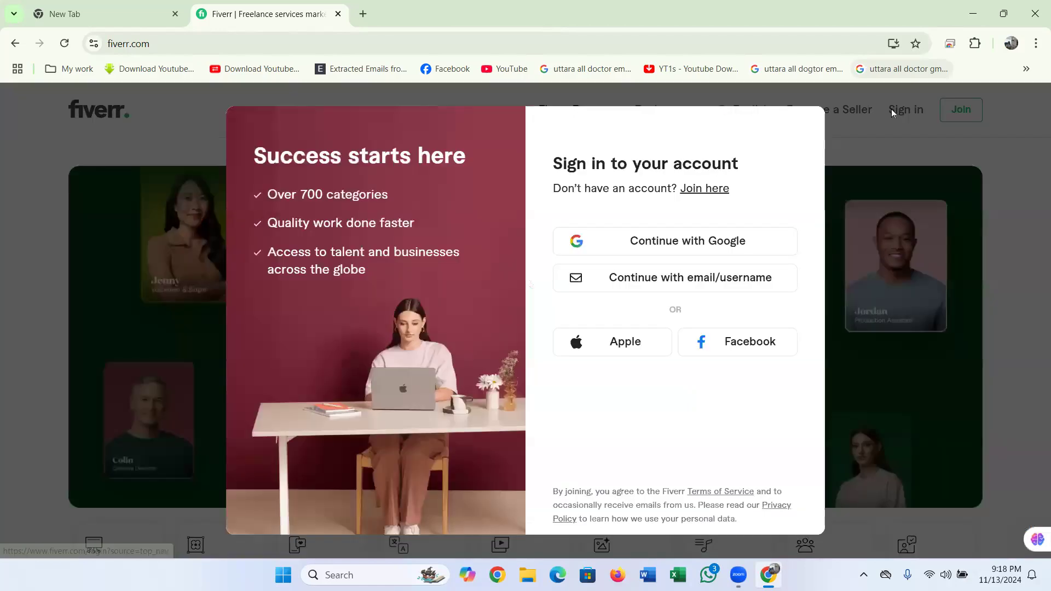
pyautogui.click(689, 279)
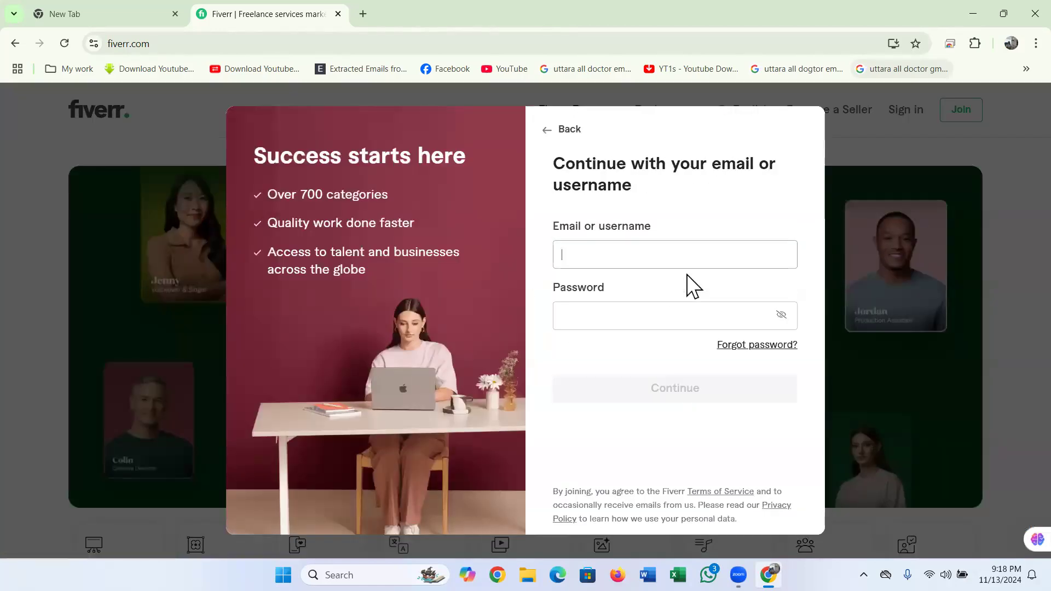
pyautogui.click(542, 262)
pyautogui.click(677, 395)
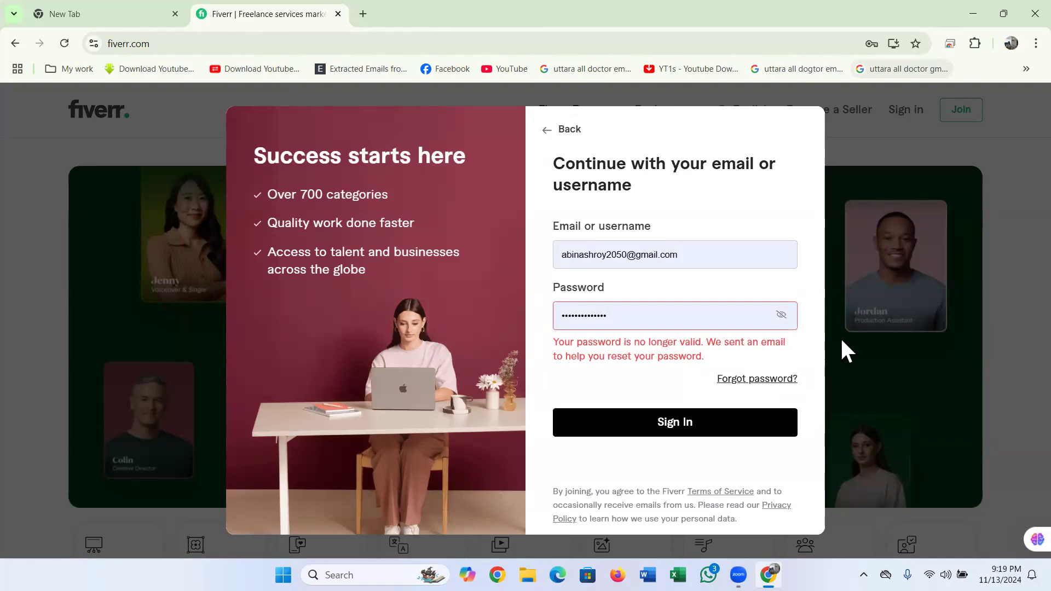
# Open Gmail in a new tab, check the signed-in Google account, and return to Fiverr
pyautogui.click(362, 15)
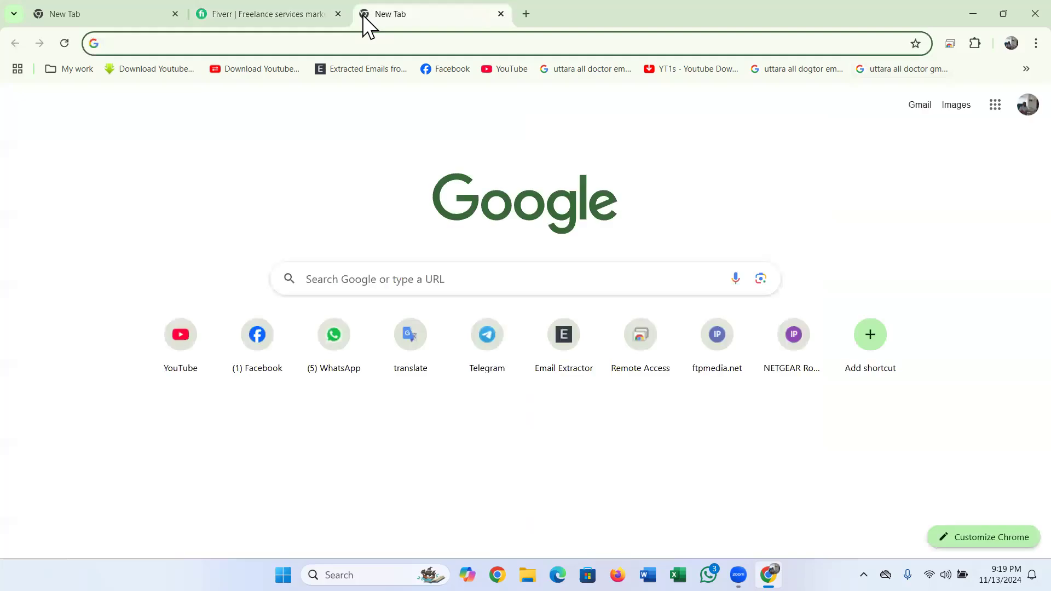
pyautogui.click(914, 106)
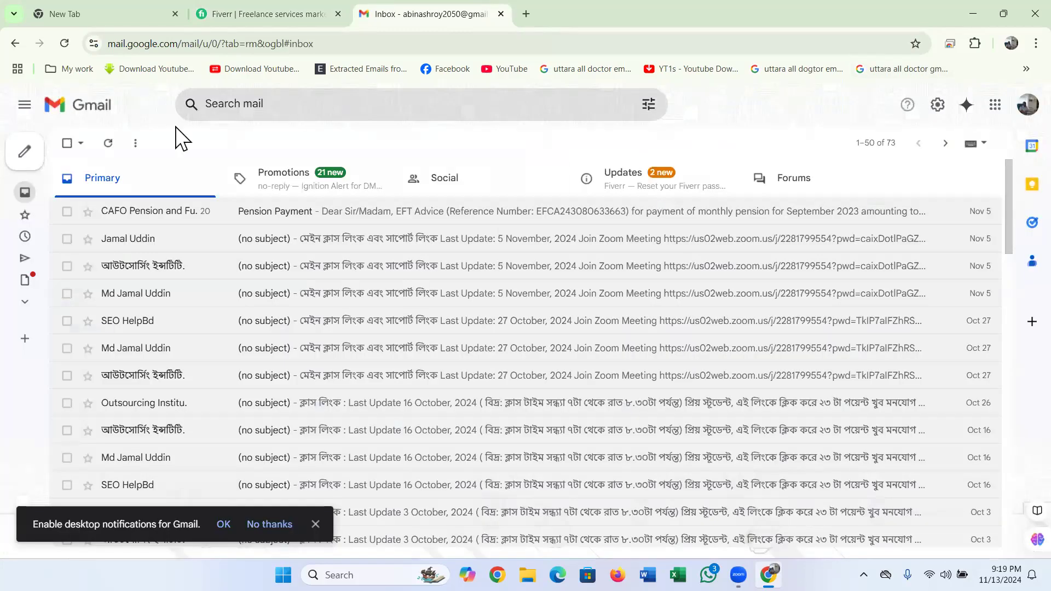
pyautogui.moveTo(48, 172)
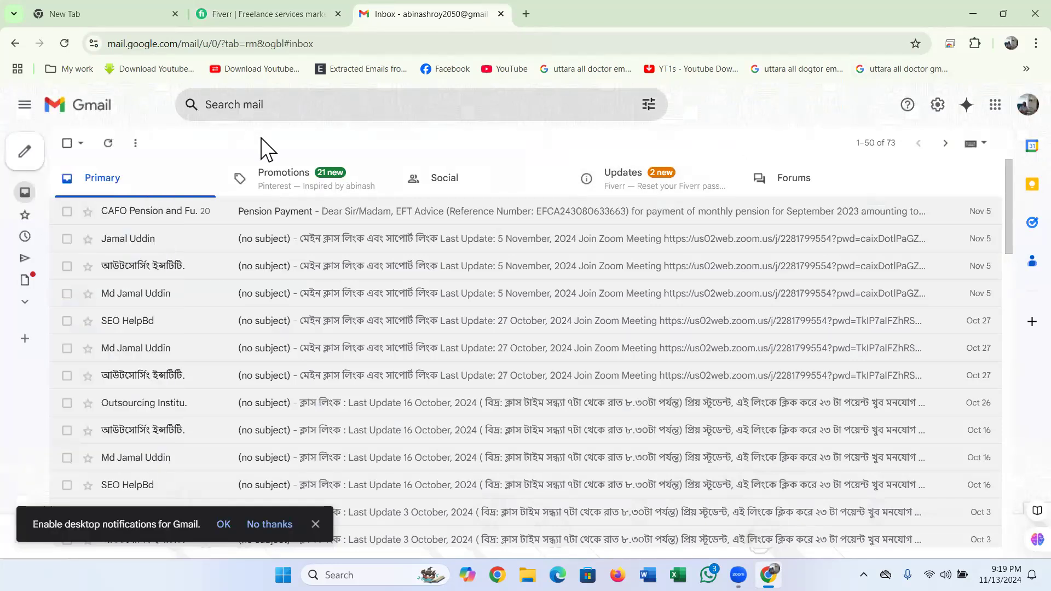
pyautogui.click(1018, 111)
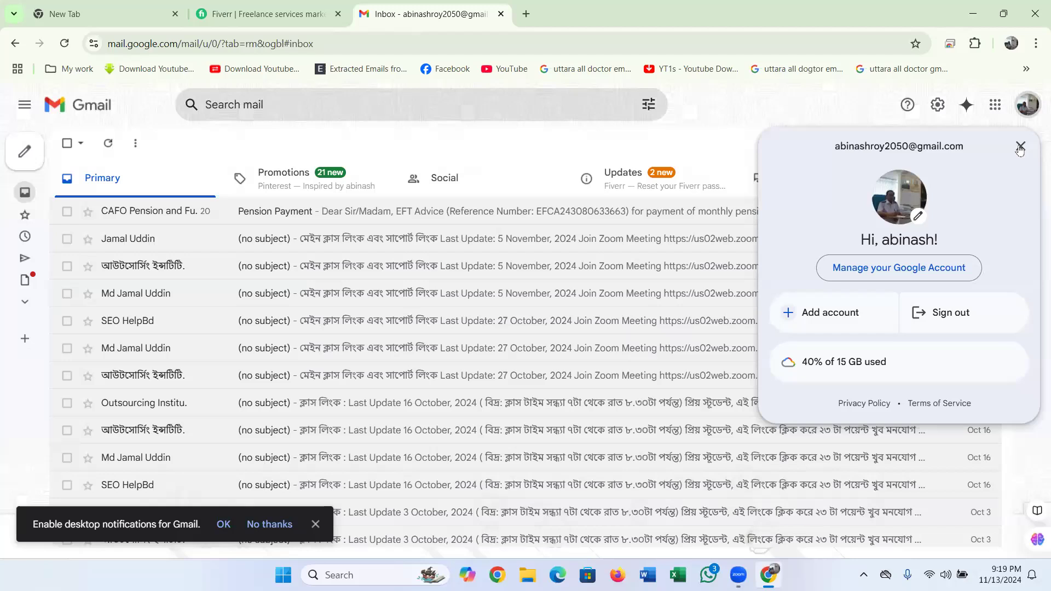
pyautogui.click(234, 14)
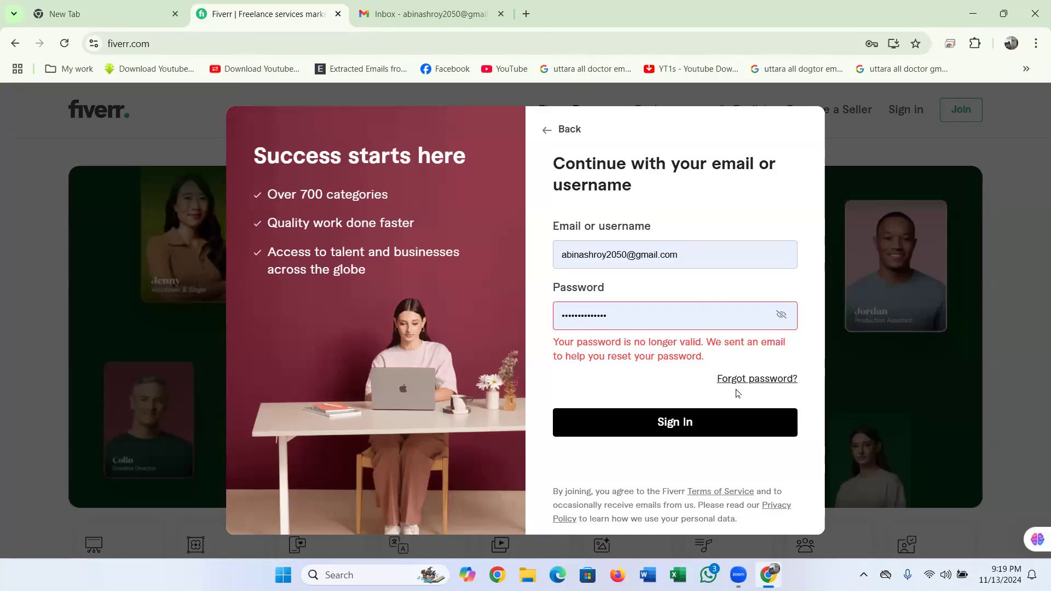
# Send a Fiverr password-reset email via Forgot password, then reload the Gmail inbox
pyautogui.click(753, 380)
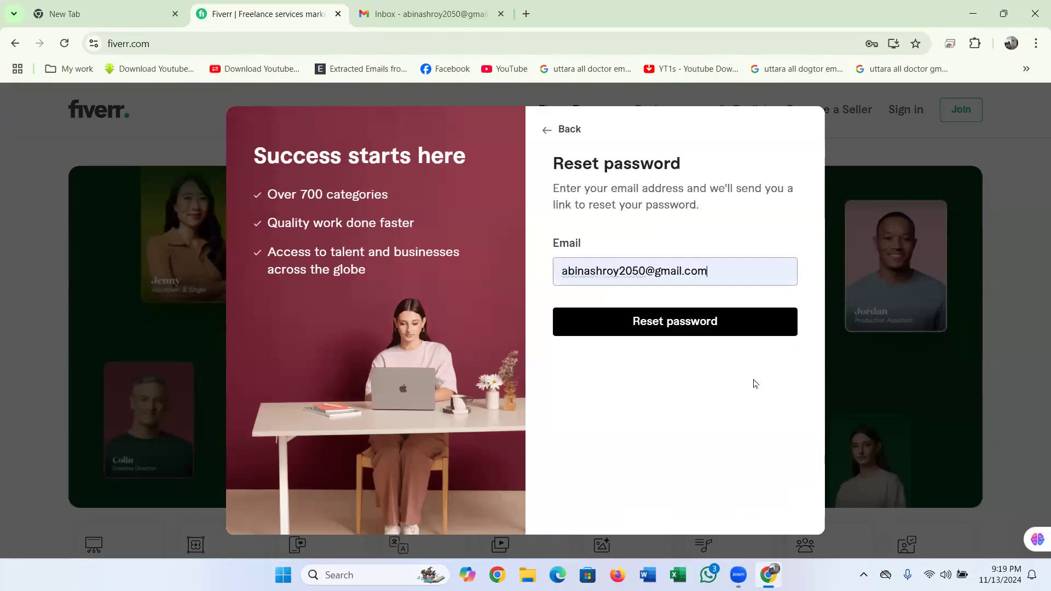
pyautogui.click(695, 327)
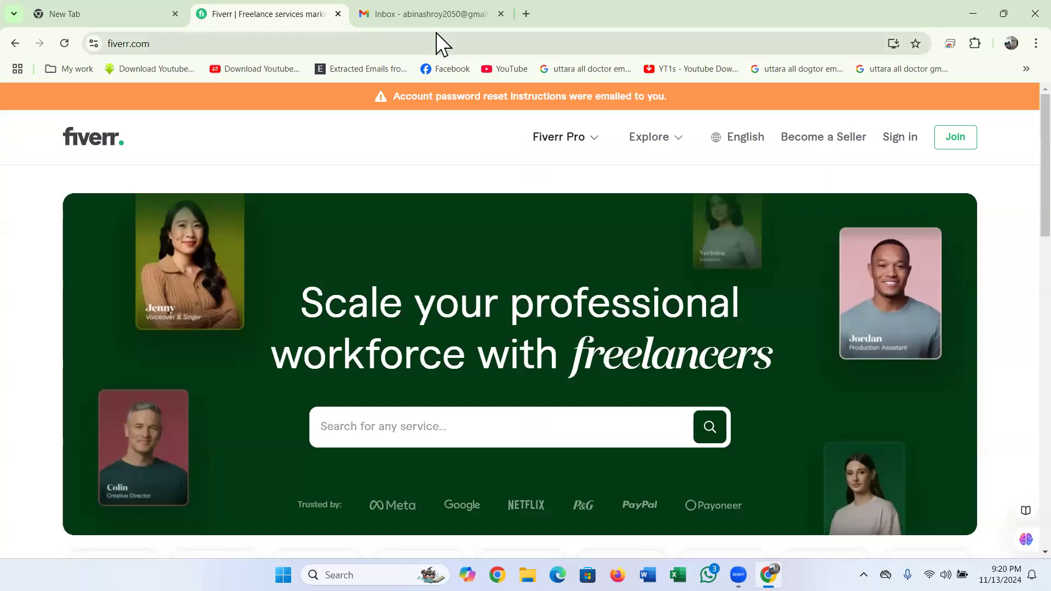
pyautogui.click(433, 15)
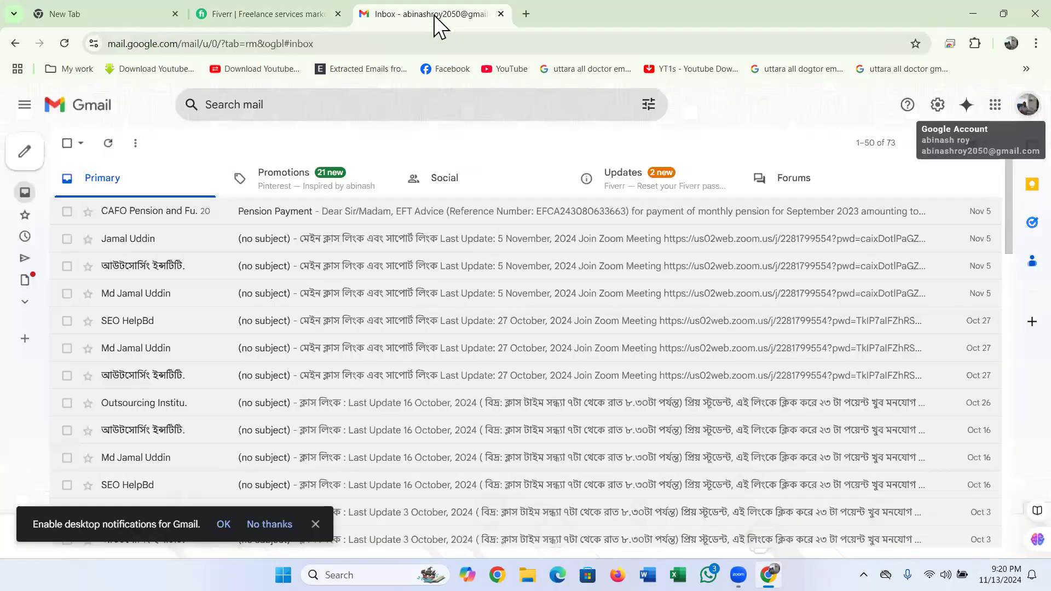
pyautogui.click(64, 44)
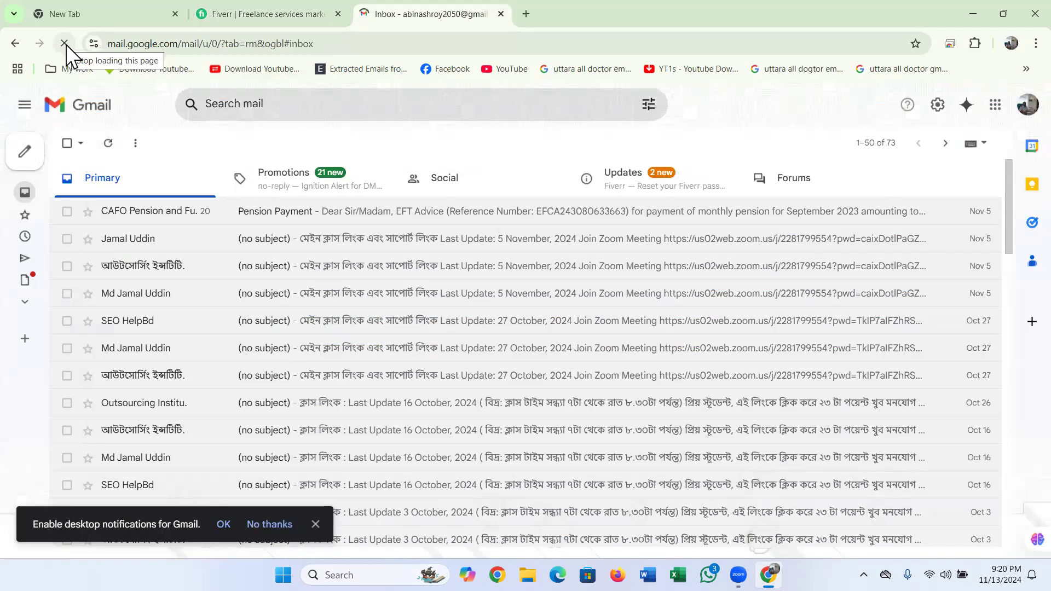
# Open the 'Reset your Fiverr password' email under Updates and follow its Reset Your Password link
pyautogui.click(646, 186)
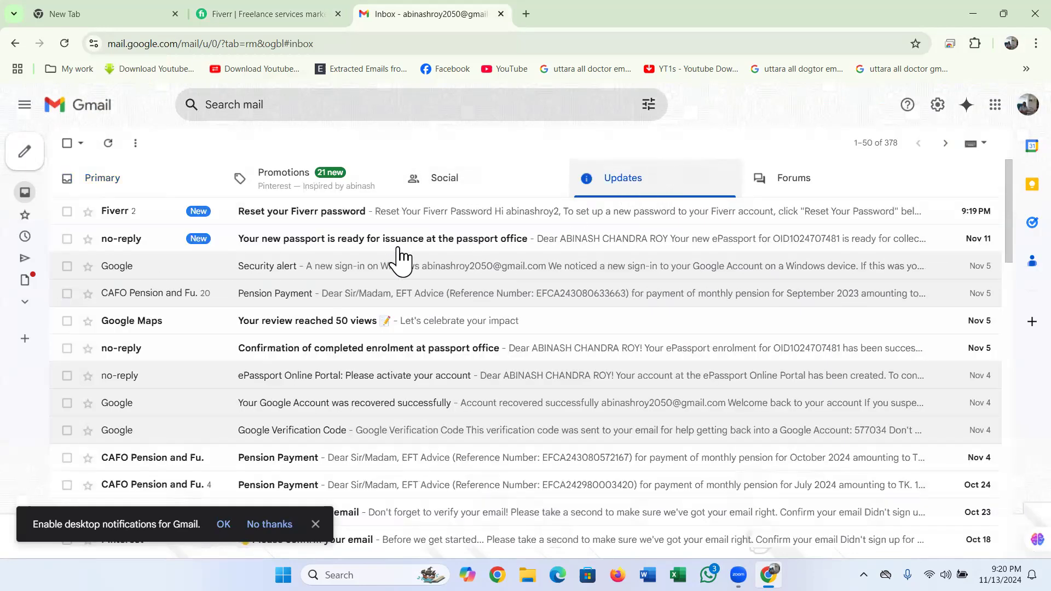
pyautogui.click(365, 214)
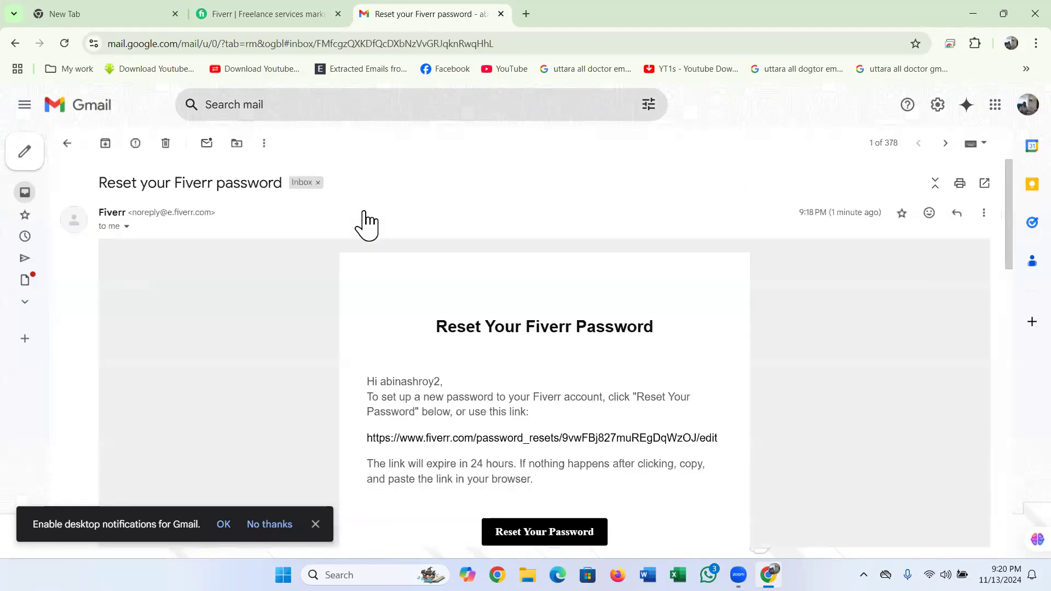
pyautogui.click(549, 532)
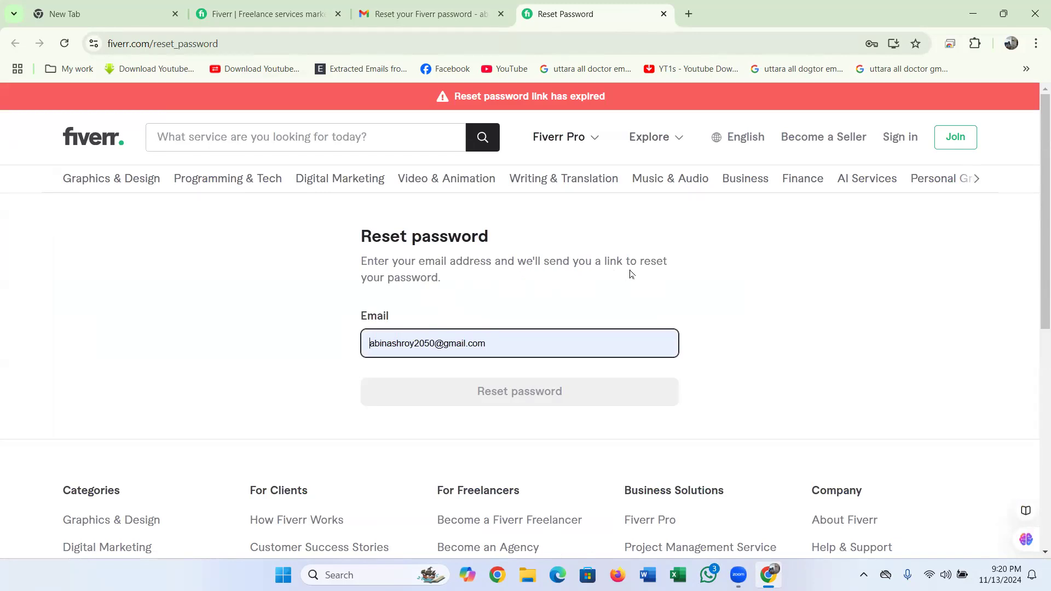
# Request a new reset email for the autofilled account email, then return to the Gmail tab
pyautogui.click(492, 343)
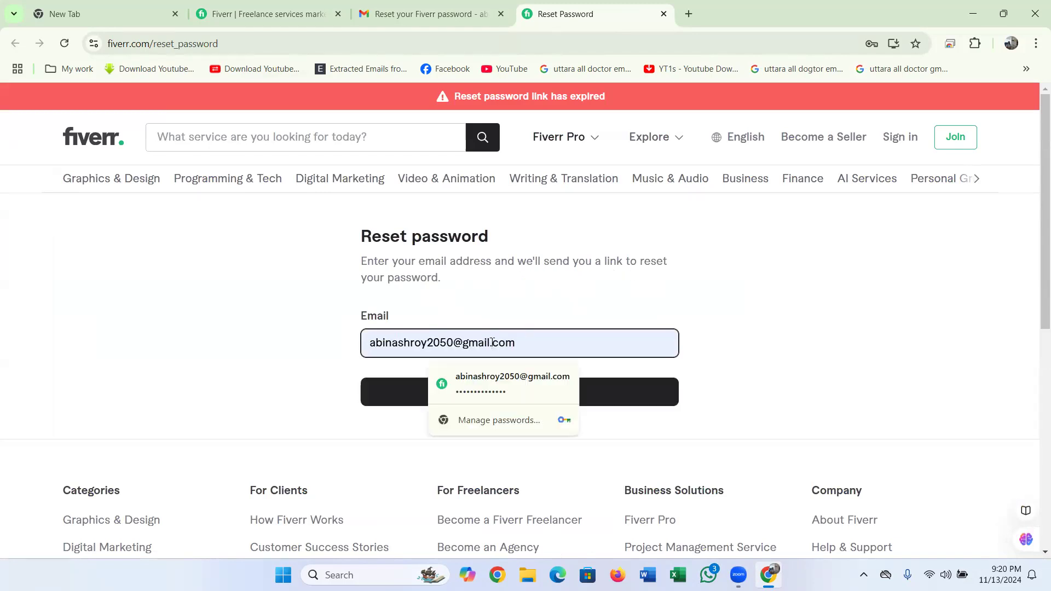
pyautogui.click(480, 377)
pyautogui.click(533, 395)
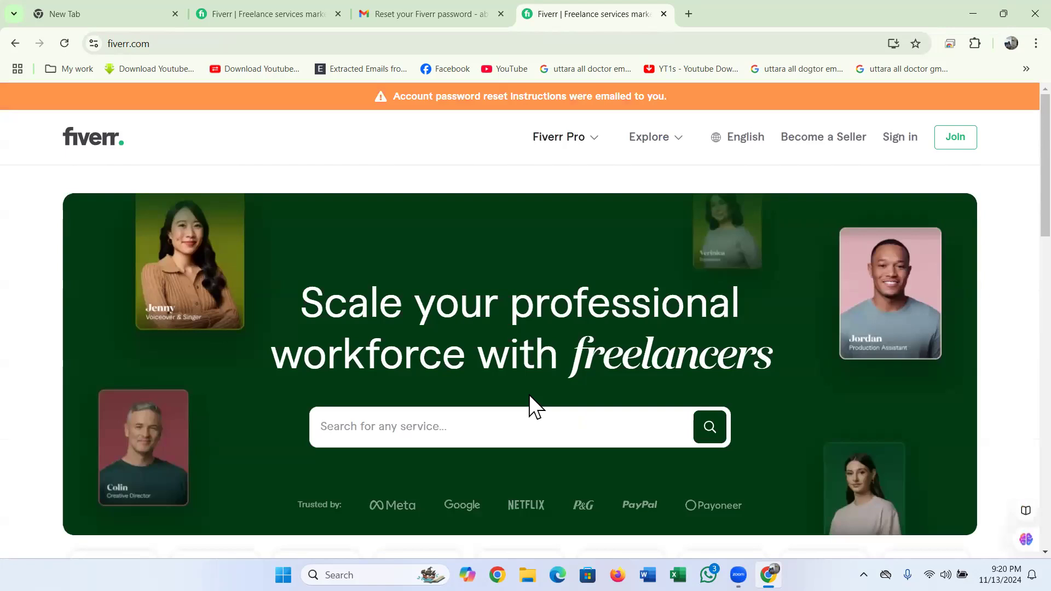
pyautogui.click(445, 15)
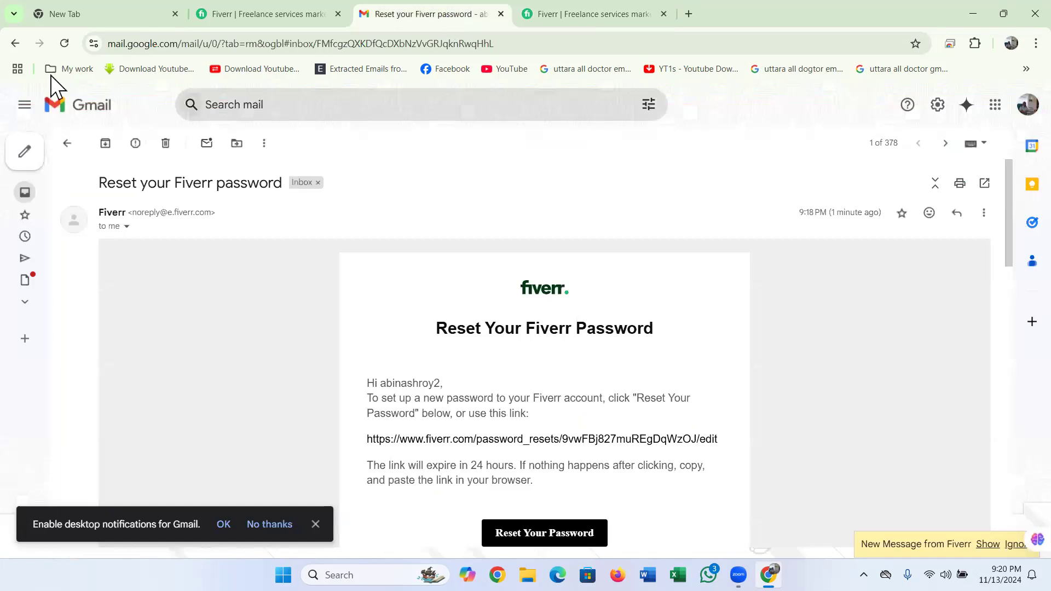
# Reopen the Fiverr reset conversation and follow the newest message's Reset Your Password link
pyautogui.click(67, 143)
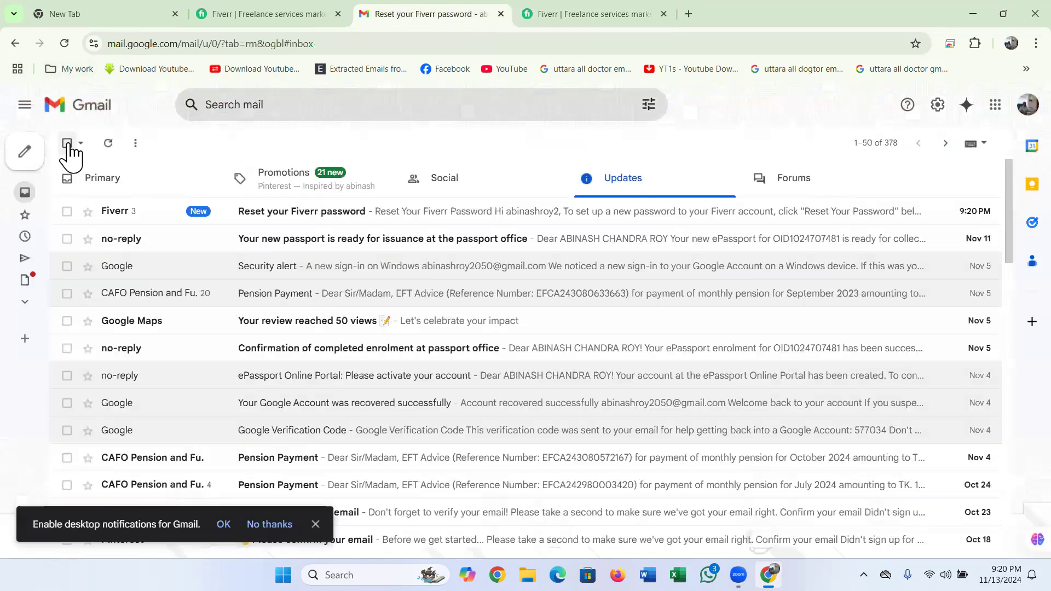
pyautogui.click(302, 222)
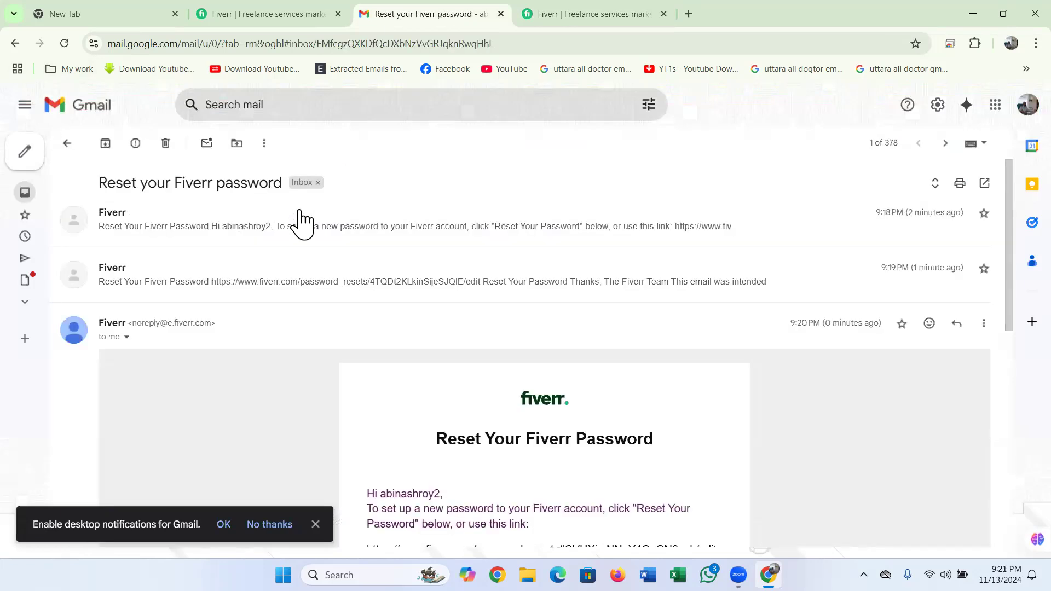
pyautogui.moveTo(1006, 294); pyautogui.dragTo(998, 381)
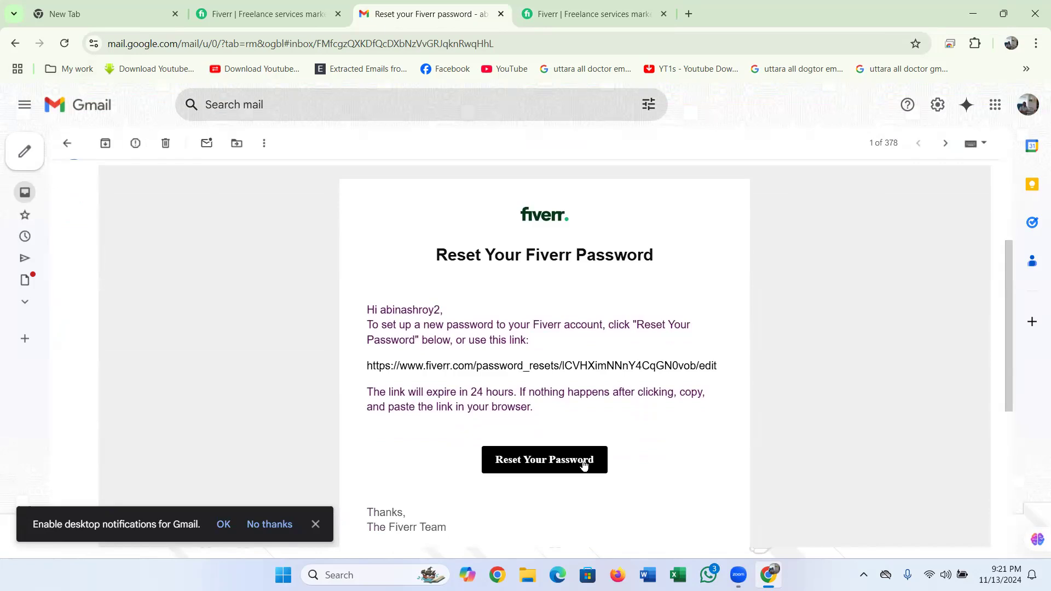
pyautogui.click(534, 462)
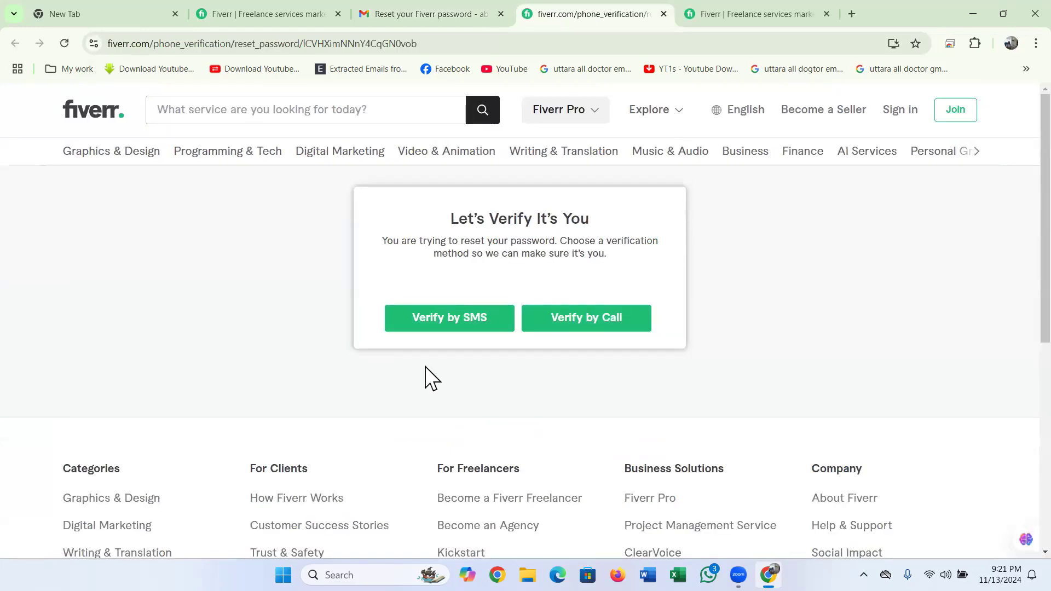
# Request the identity verification code by SMS
pyautogui.click(447, 324)
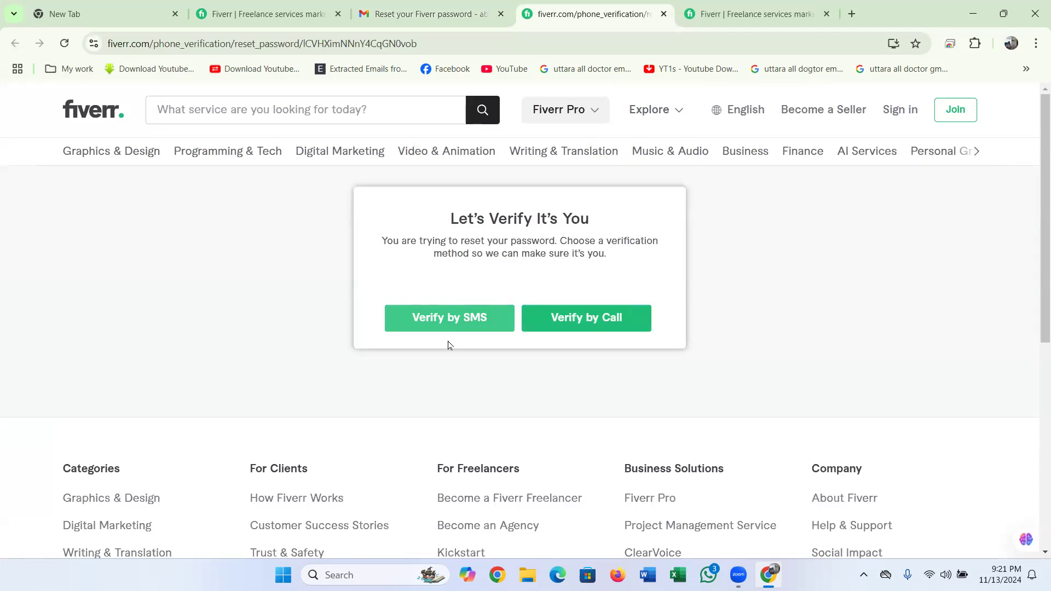
pyautogui.click(459, 324)
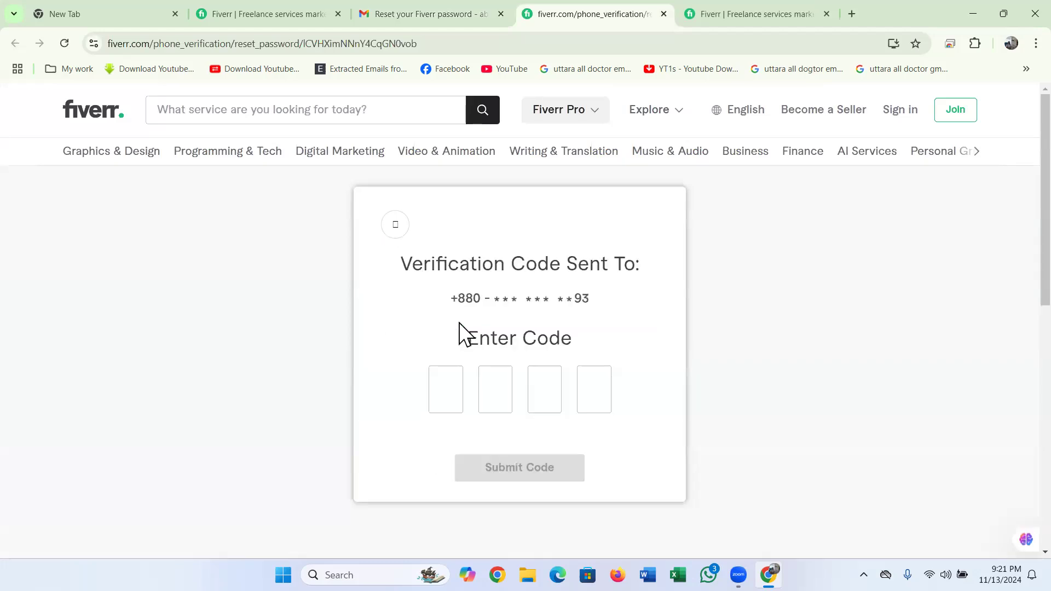
pyautogui.click(446, 386)
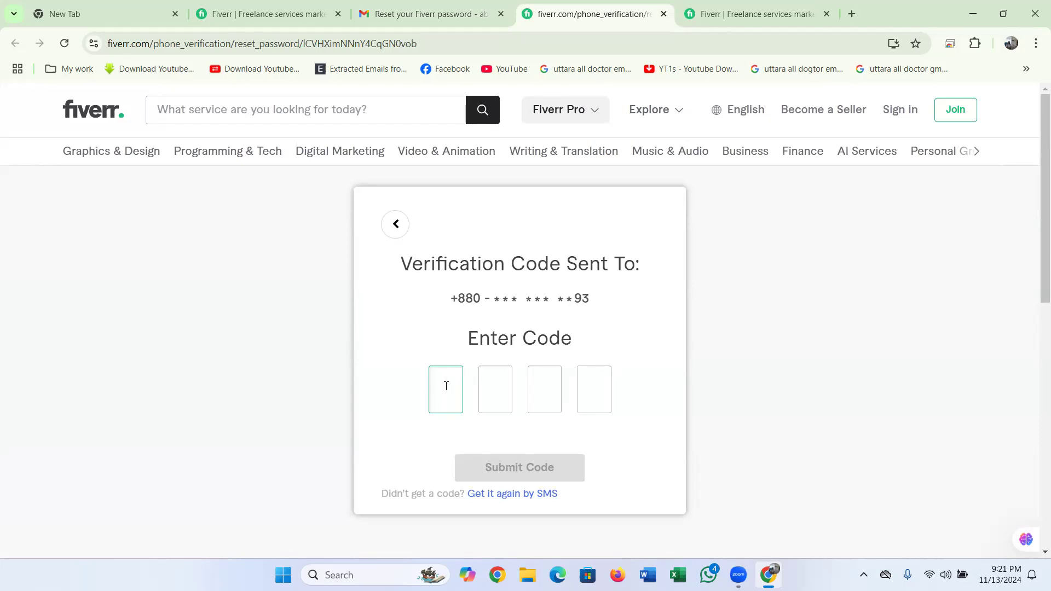
# Switch to verification by phone call and dismiss the resulting Something Went Wrong error
pyautogui.click(396, 224)
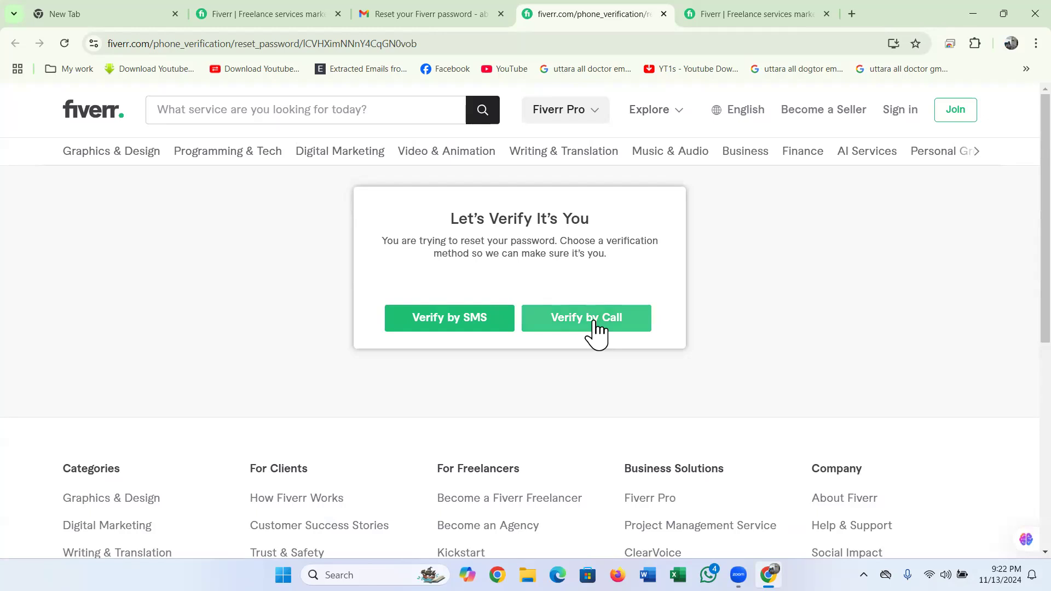
pyautogui.click(595, 323)
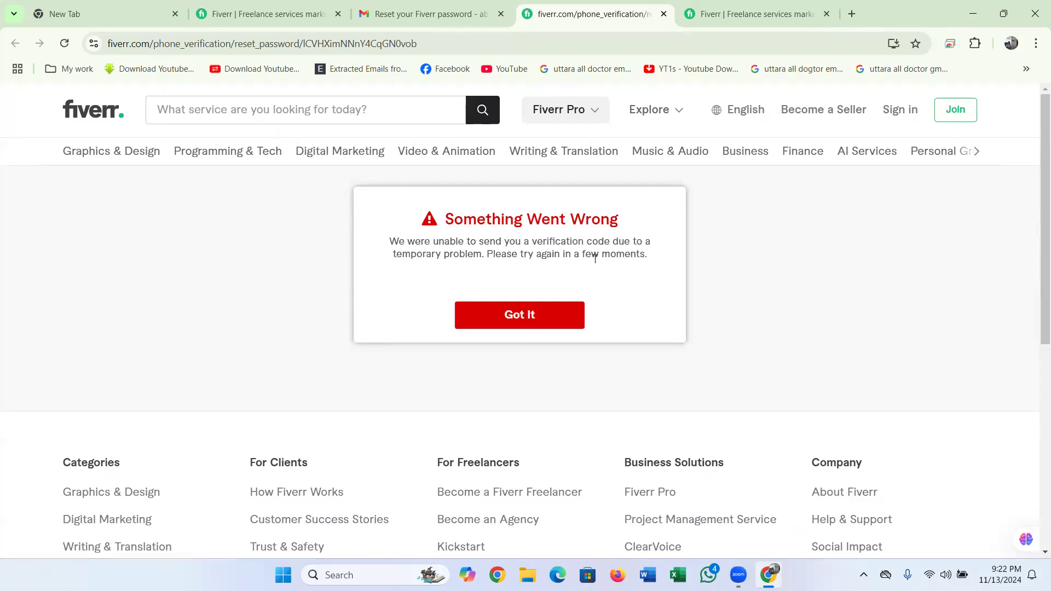
pyautogui.click(514, 323)
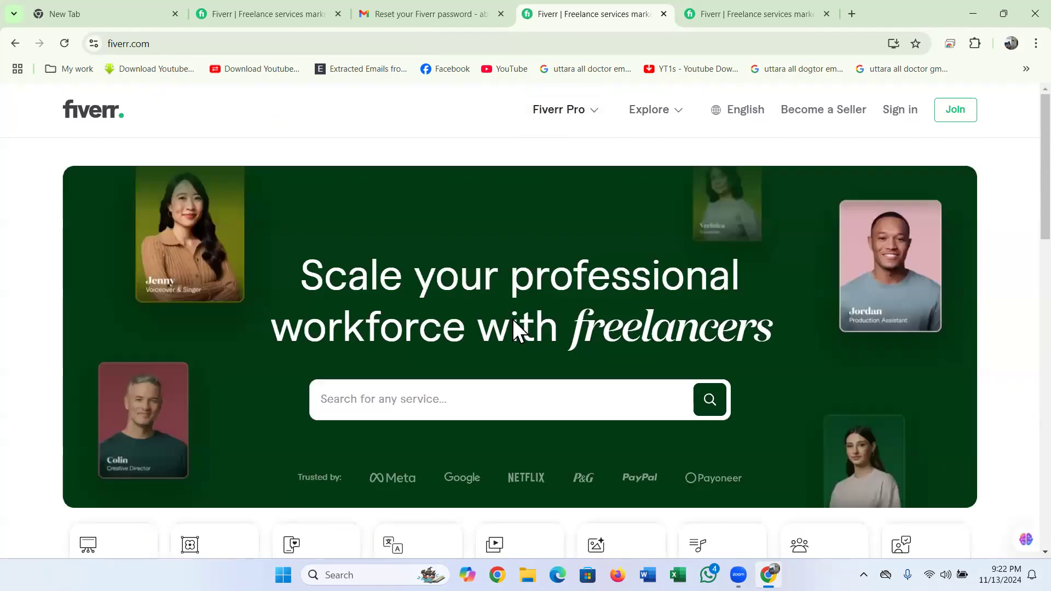
# Reopen the reset link, request an SMS code, and submit the received verification code
pyautogui.click(374, 18)
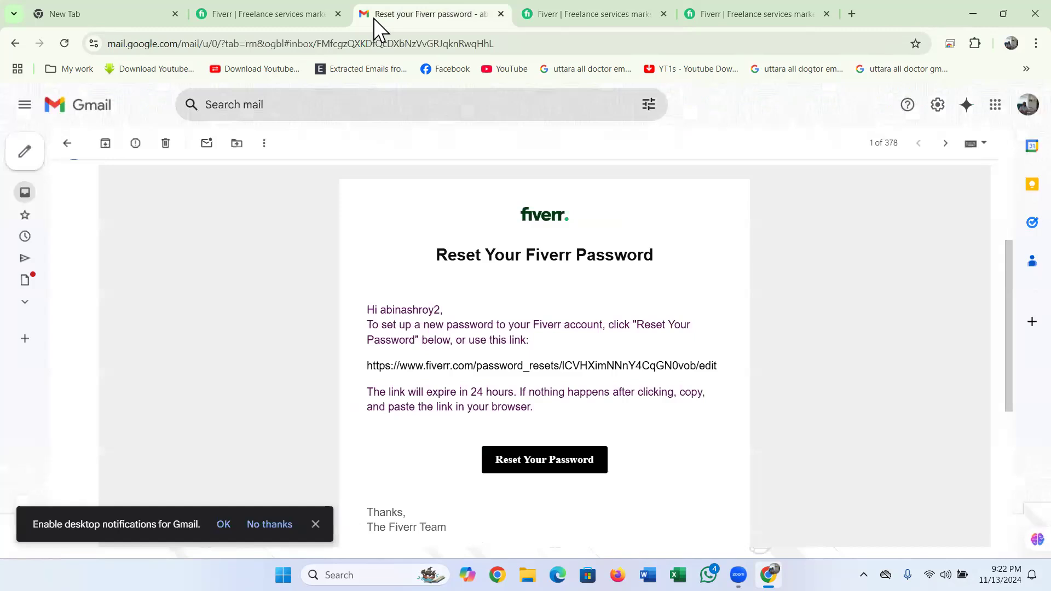
pyautogui.click(508, 464)
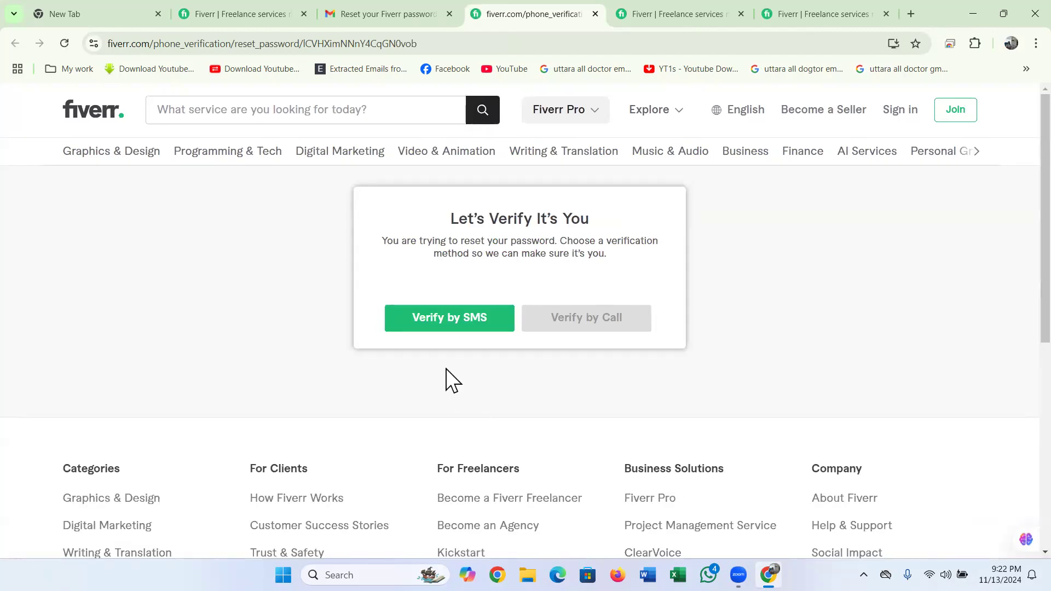
pyautogui.click(455, 325)
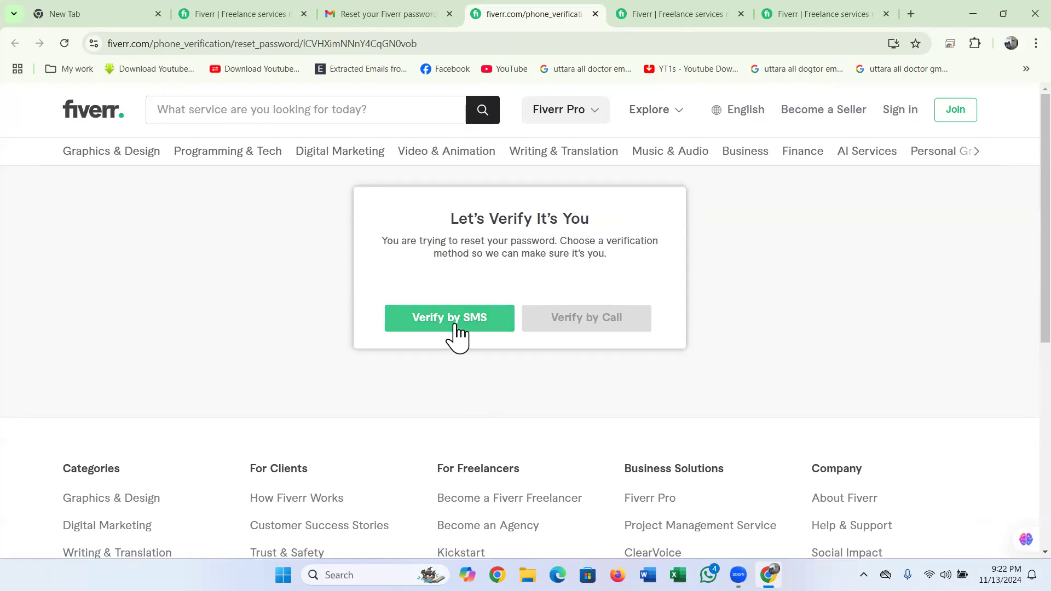
pyautogui.click(461, 318)
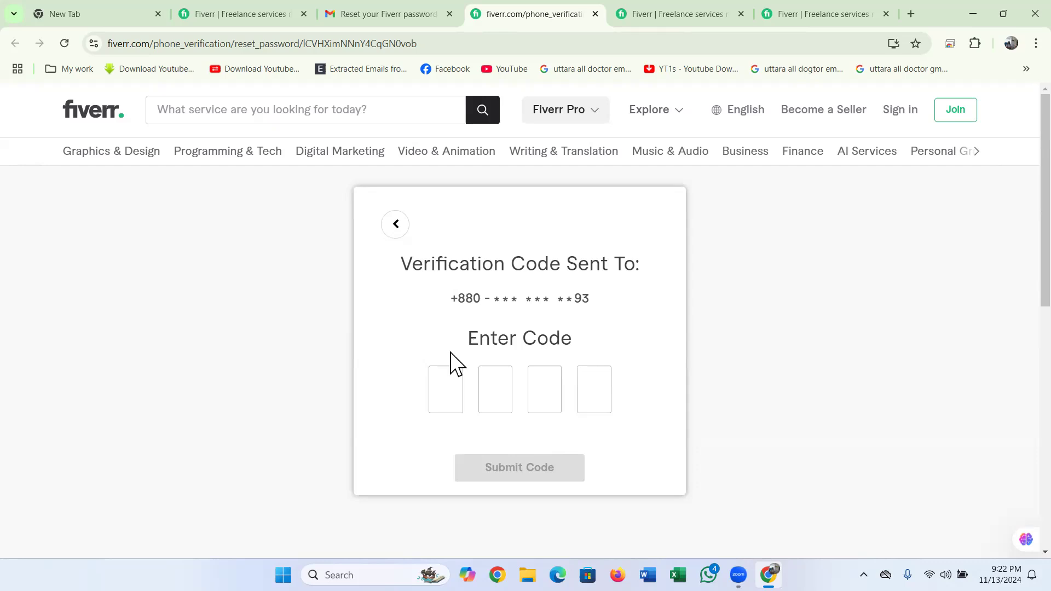
pyautogui.click(447, 386)
pyautogui.click(520, 467)
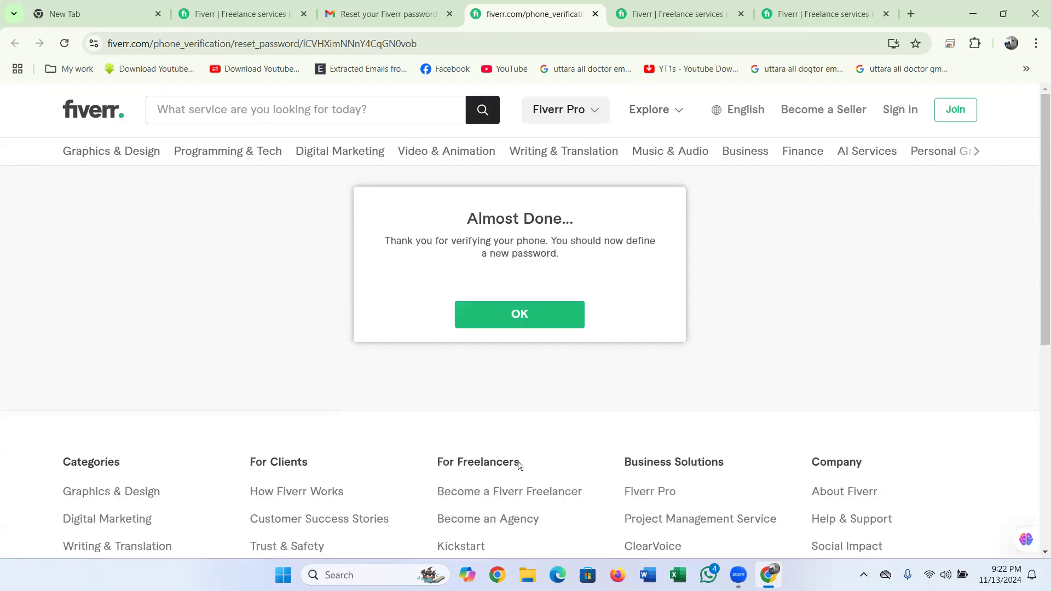
# Confirm the Almost Done card and start entering the new password
pyautogui.click(516, 317)
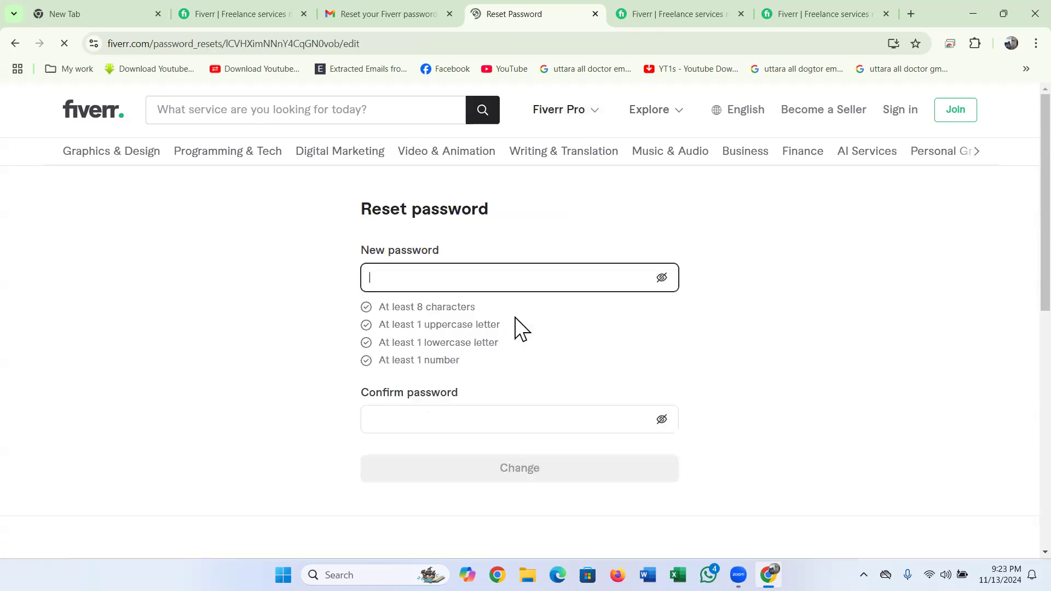
pyautogui.click(525, 278)
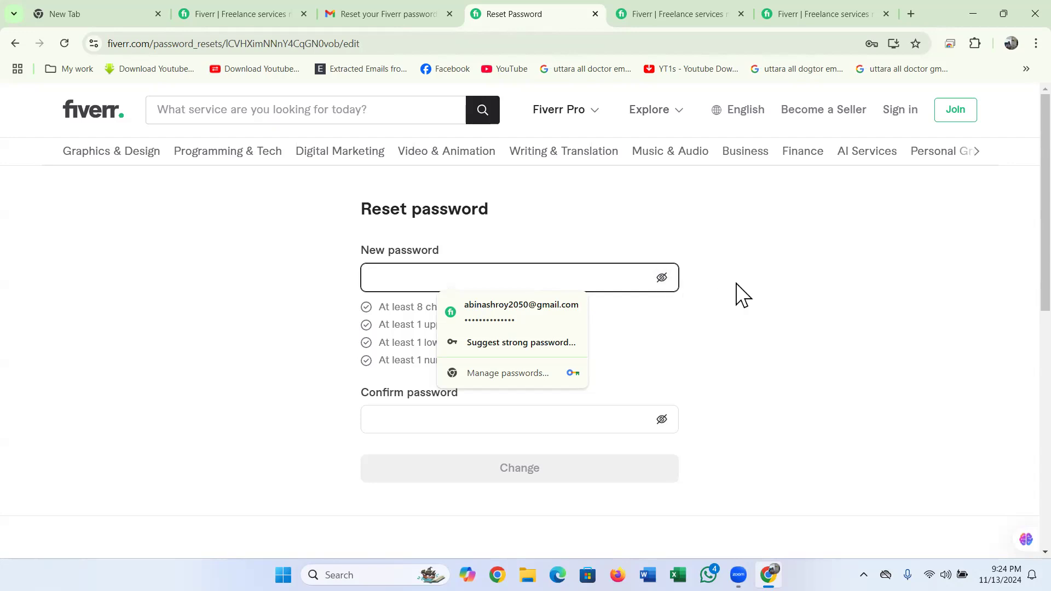
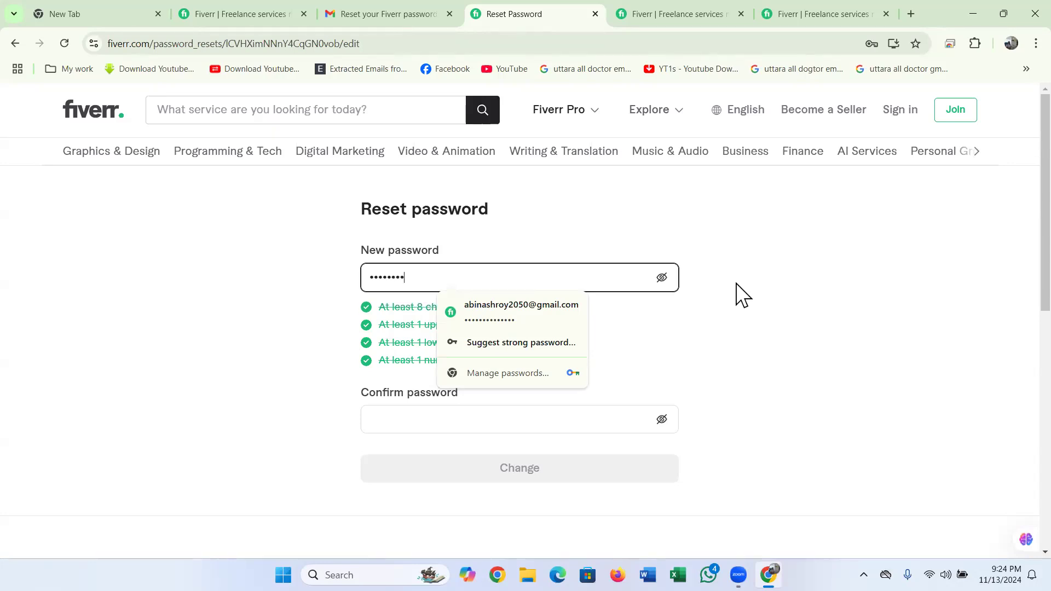
# Enter a new password meeting all four strength rules, briefly reveal it to verify, then select it
pyautogui.click(662, 277)
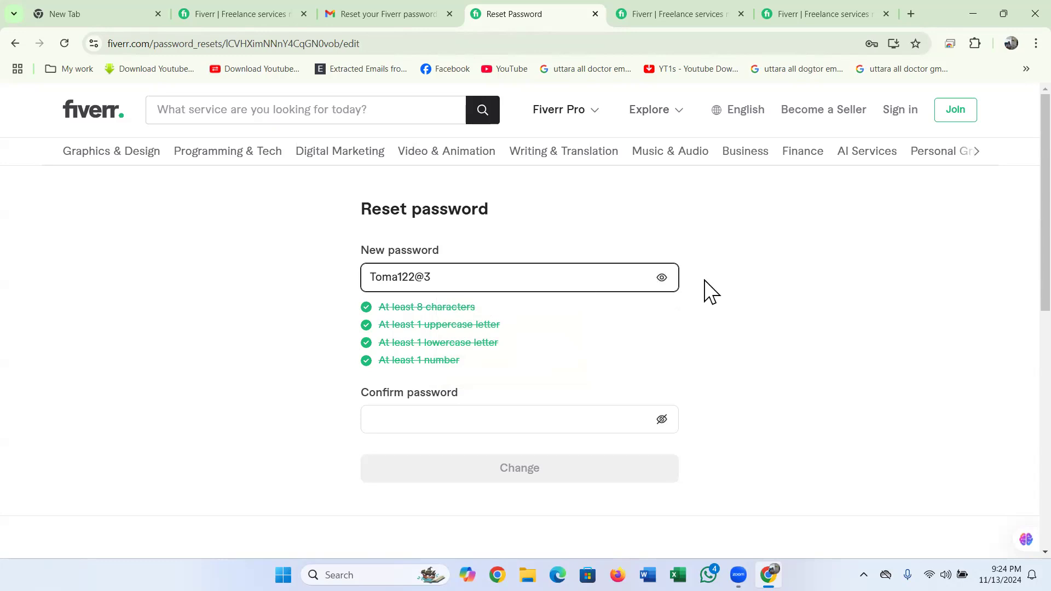
pyautogui.click(663, 278)
pyautogui.moveTo(404, 274); pyautogui.dragTo(371, 284)
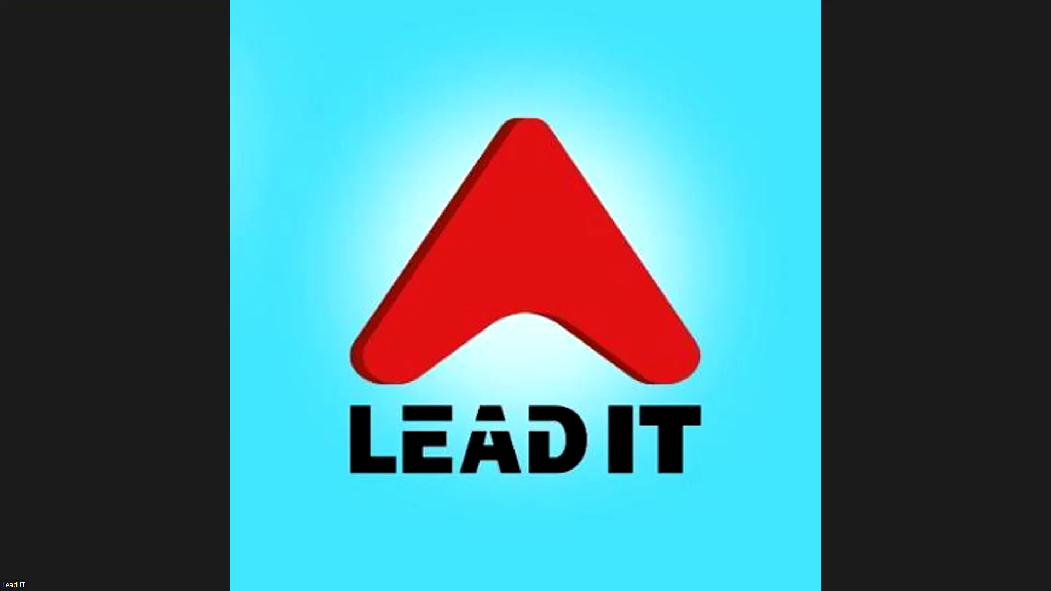
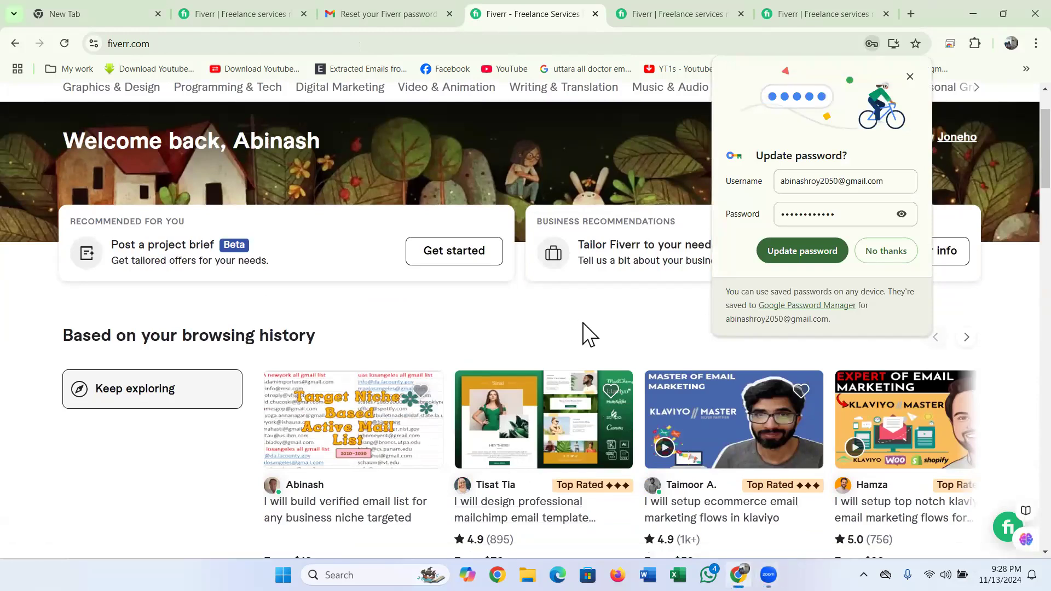
# Accept Chrome's prompt to update the saved Fiverr password
pyautogui.click(809, 251)
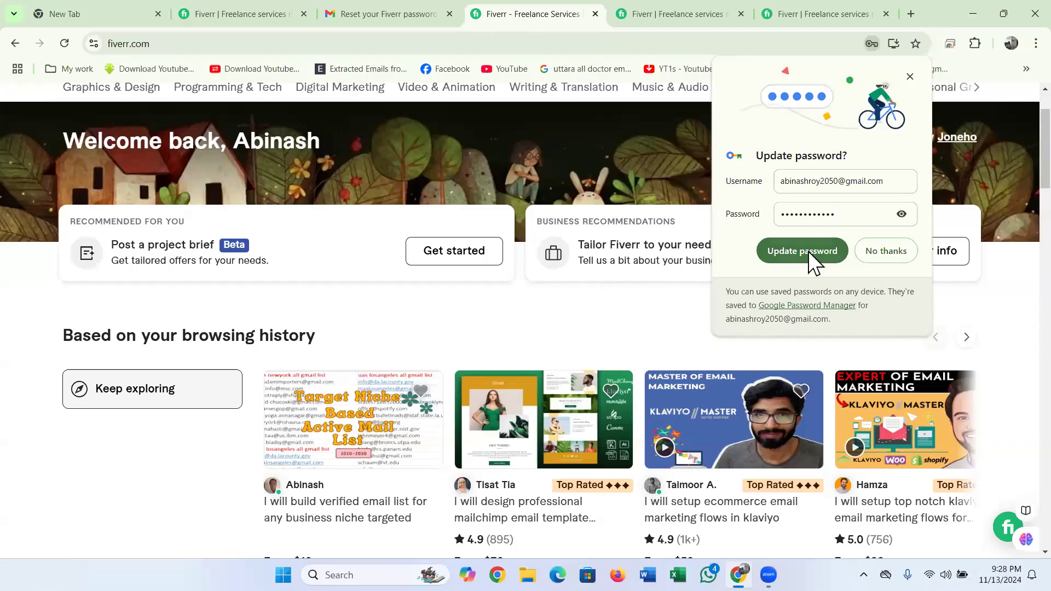
# Confirm the password update, switch to Selling, and open Profile from the avatar menu
pyautogui.click(808, 250)
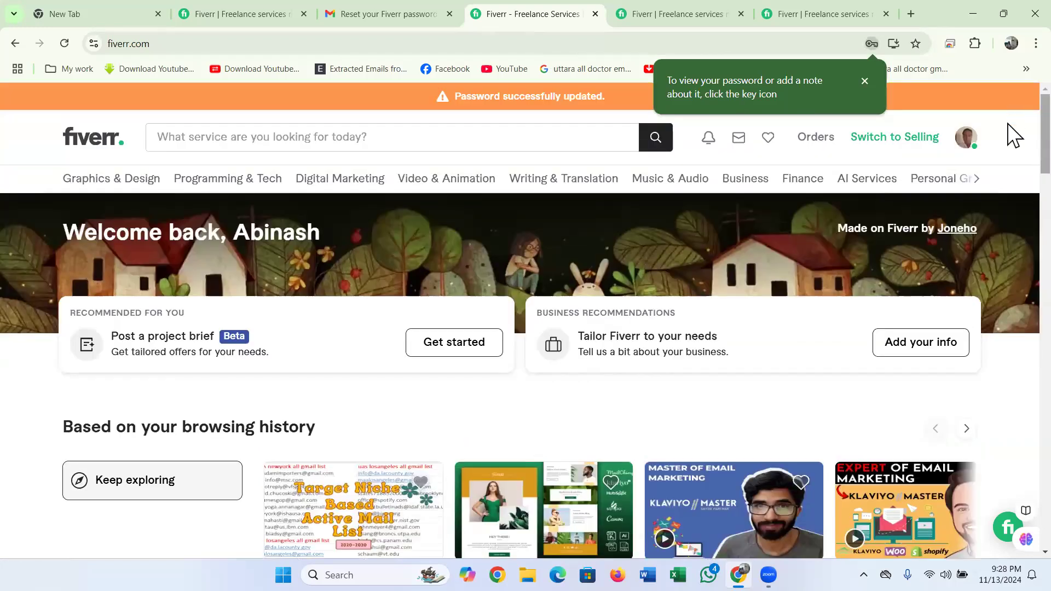
pyautogui.click(916, 138)
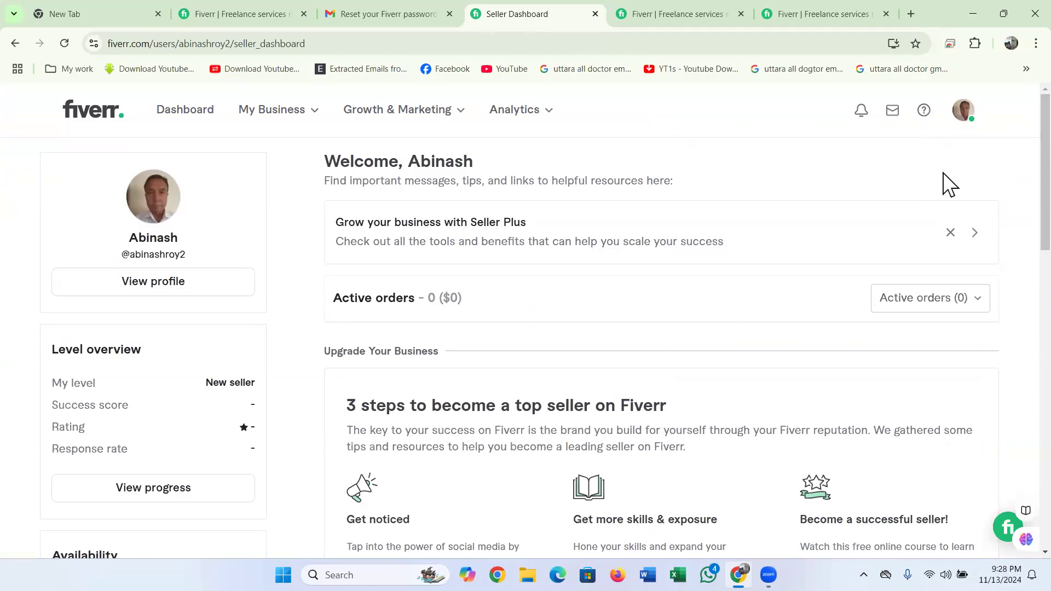
pyautogui.click(959, 112)
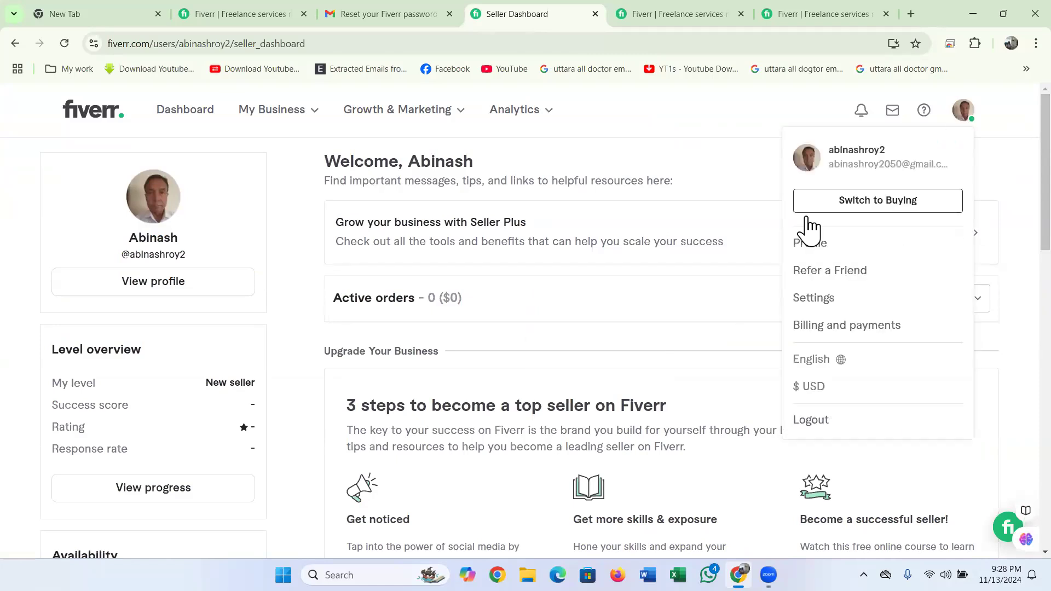
pyautogui.click(806, 249)
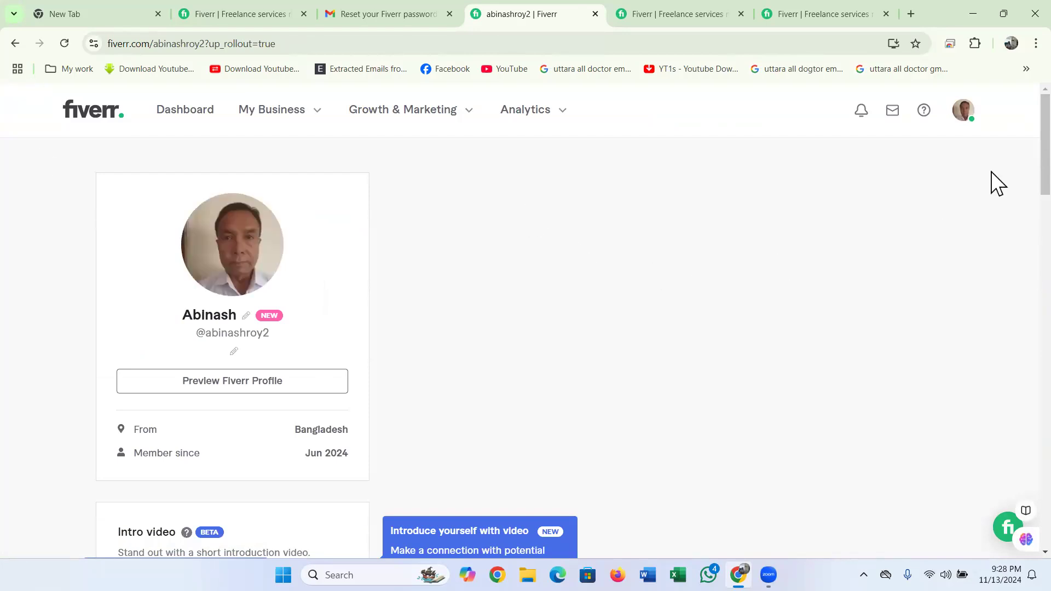
pyautogui.scroll(-1, 1012, 197)
pyautogui.scroll(-8, 1013, 269)
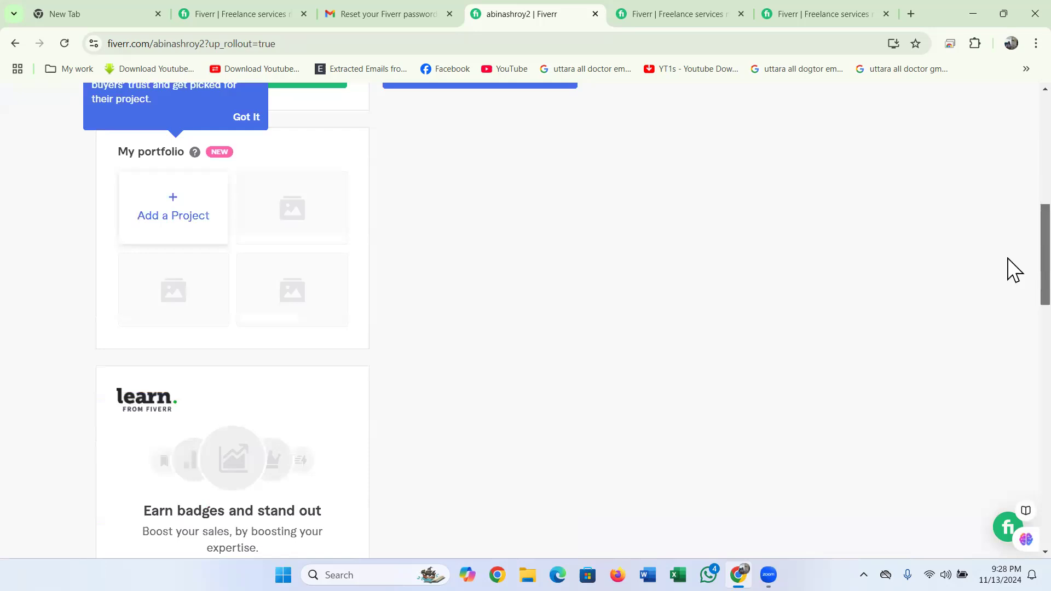
pyautogui.scroll(10, 1009, 235)
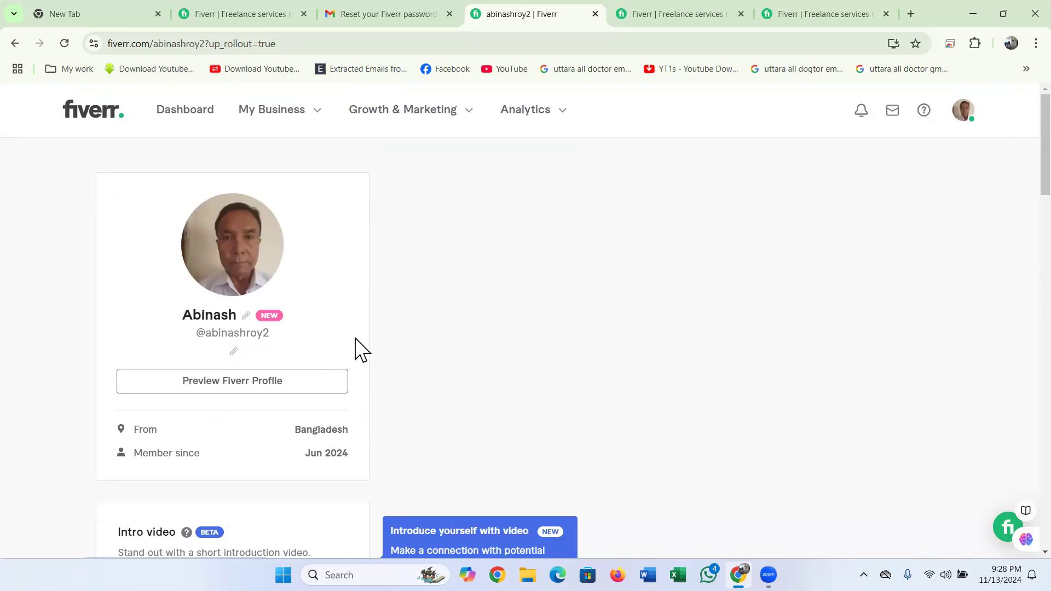
# Switch the account to buying mode from the avatar menu
pyautogui.click(962, 122)
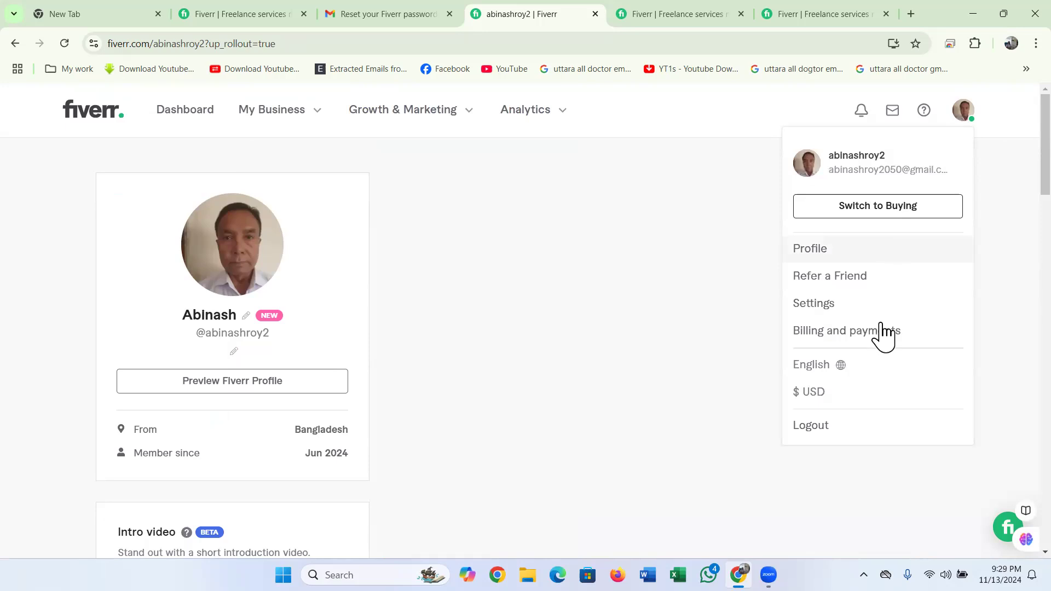
pyautogui.click(899, 208)
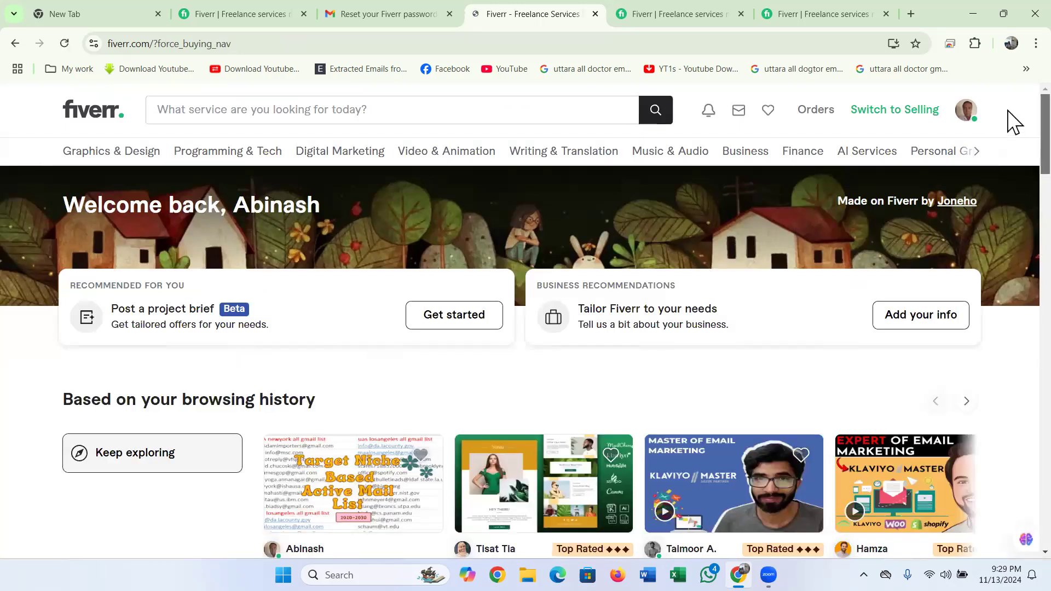
pyautogui.scroll(-1, 1008, 164)
pyautogui.scroll(-5, 1008, 164)
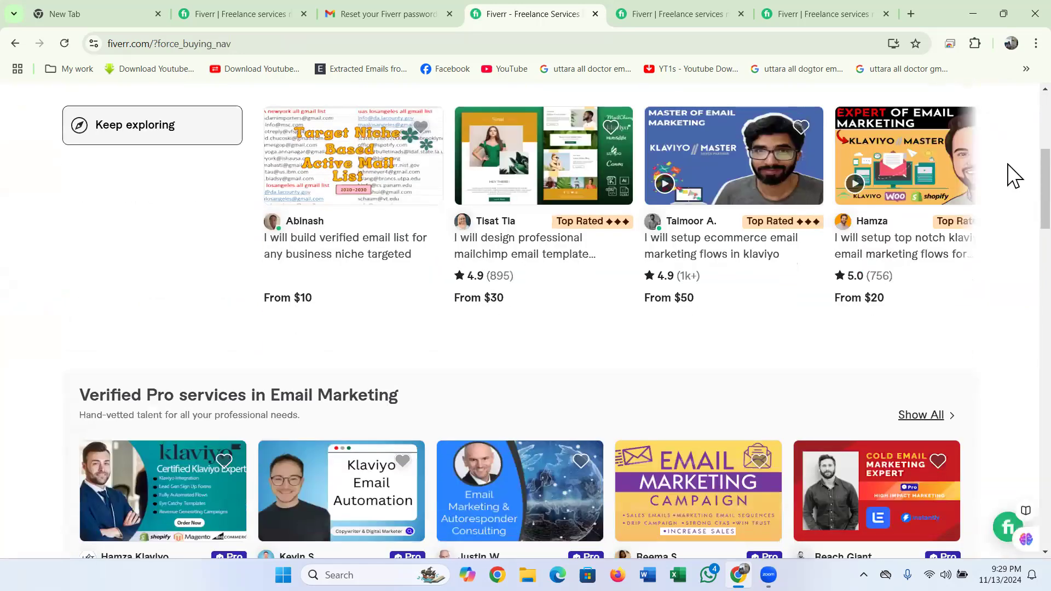
pyautogui.scroll(1, 1013, 175)
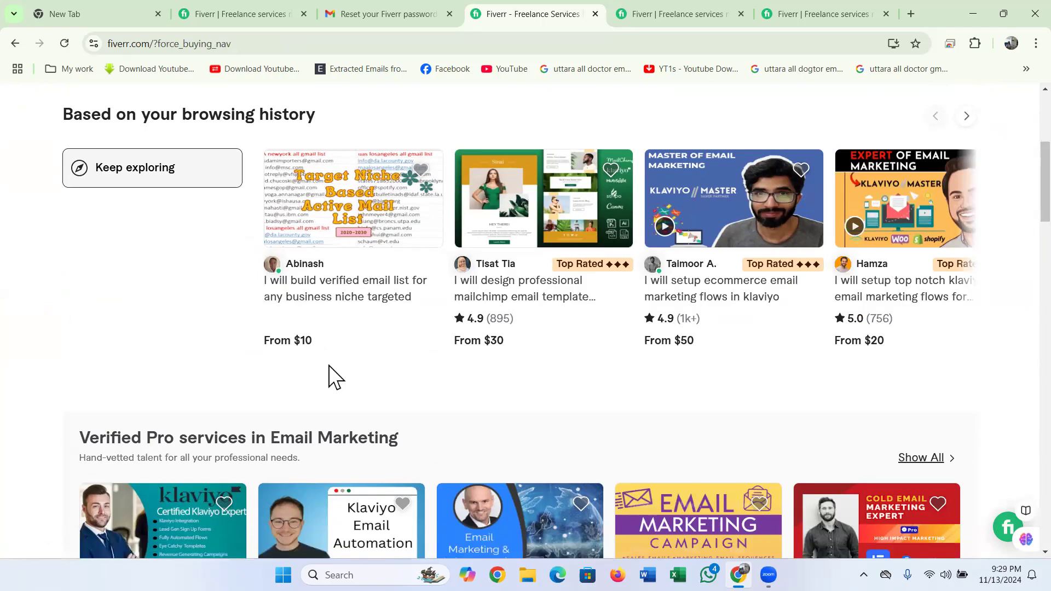
# Open the 'build verified email list' gig from browsing history and review its $10/$15/$20 packages
pyautogui.click(353, 299)
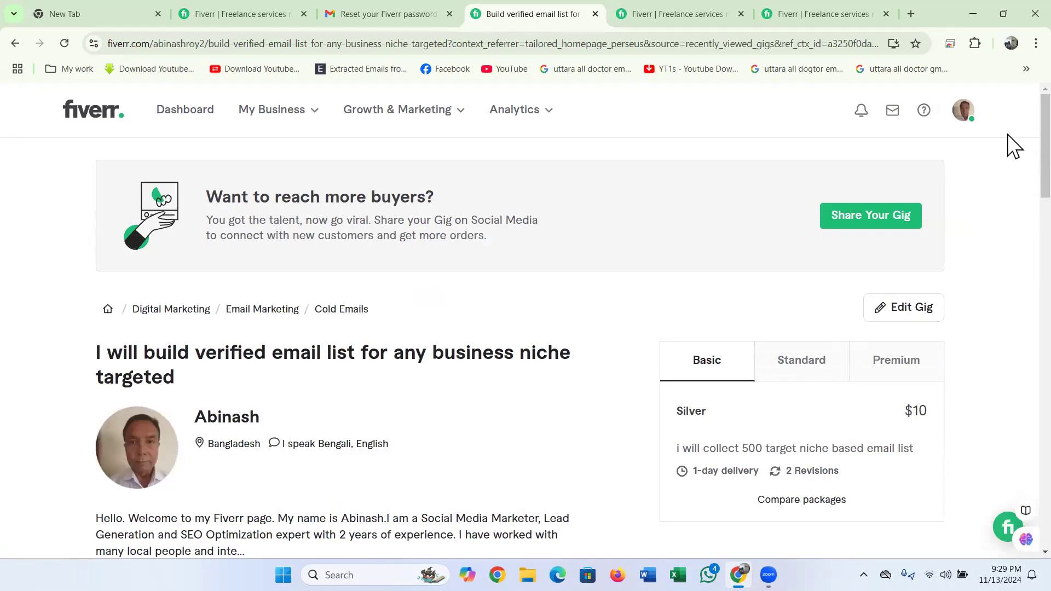
pyautogui.scroll(-3, 1012, 214)
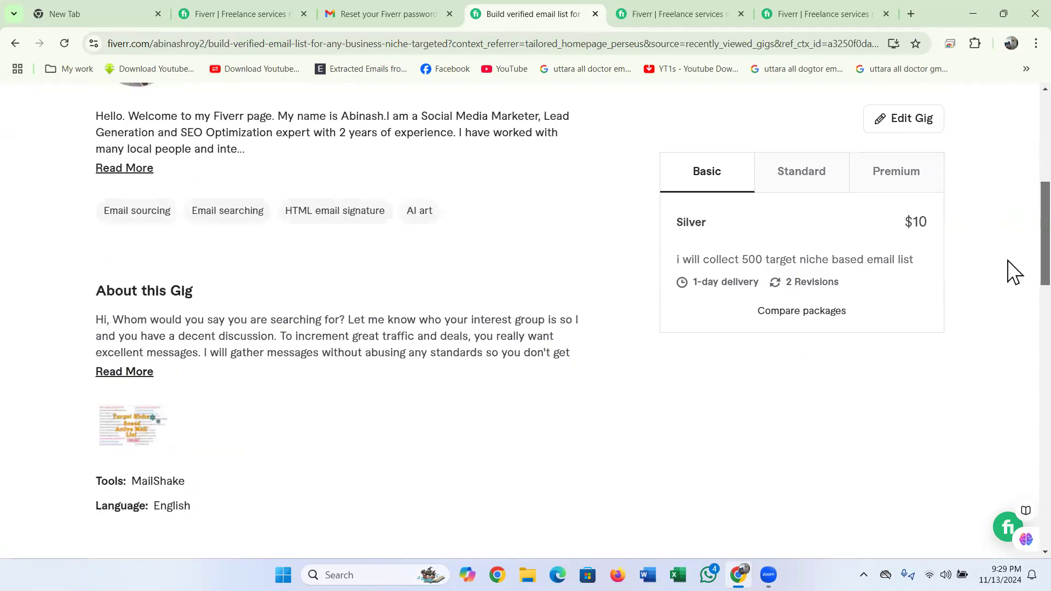
pyautogui.scroll(-7, 1012, 271)
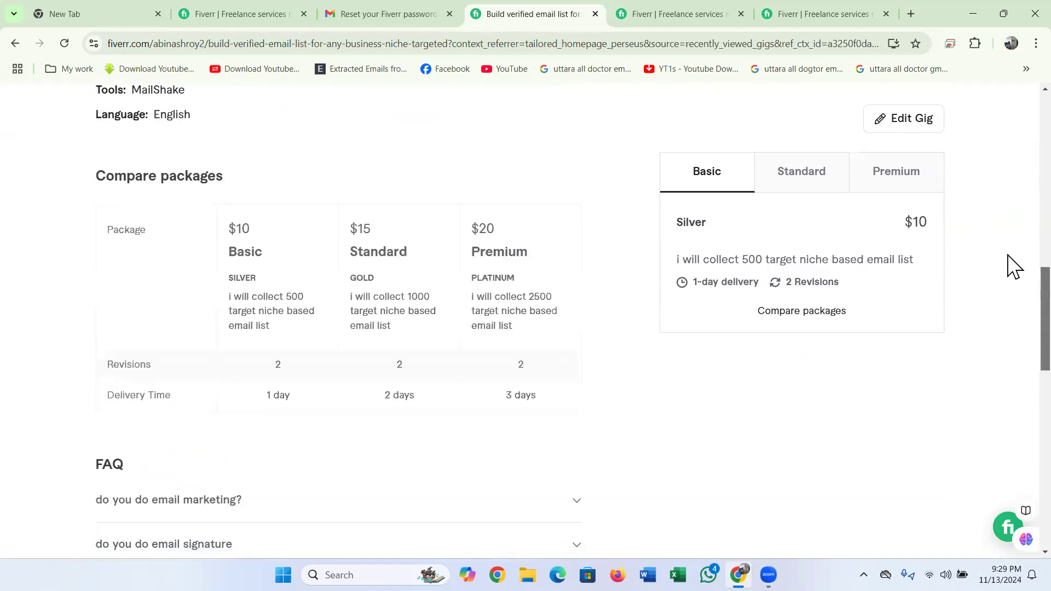
pyautogui.scroll(12, 1014, 109)
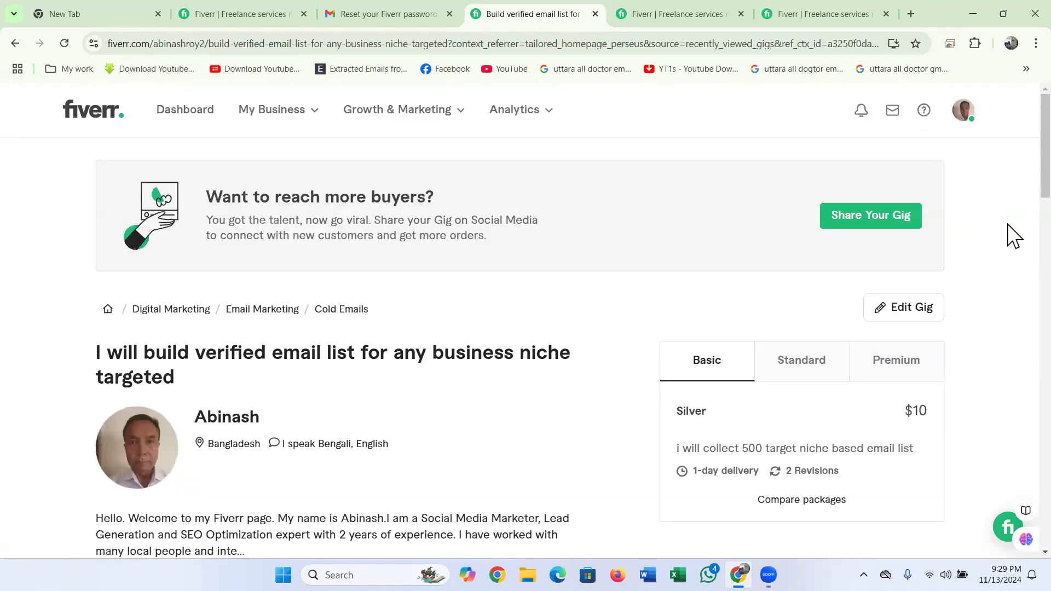
# Try My Business > Gigs, then use Switch to Selling to reach the Seller Dashboard
pyautogui.click(278, 121)
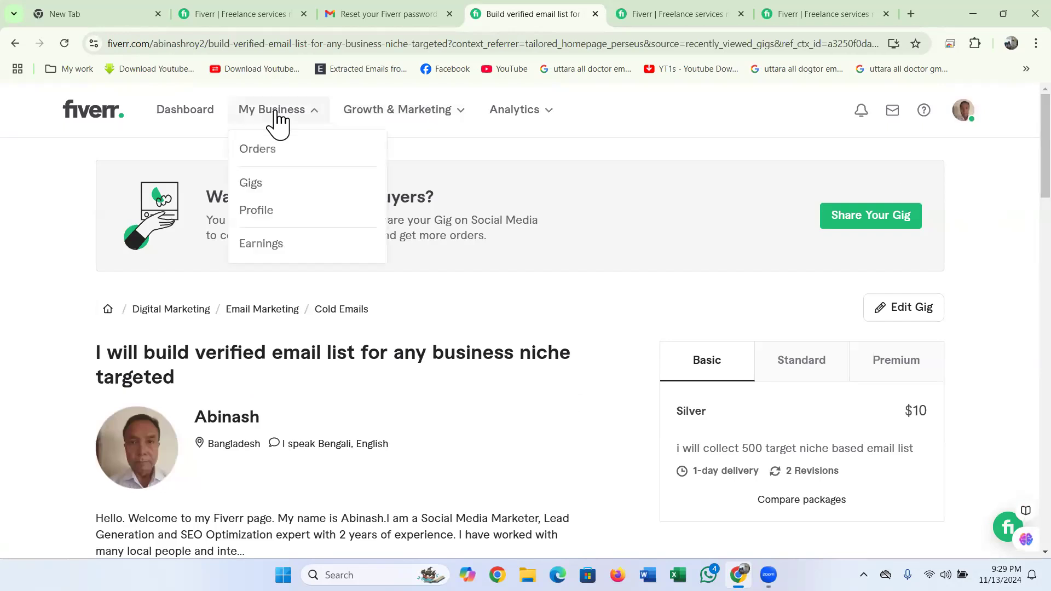
pyautogui.click(257, 183)
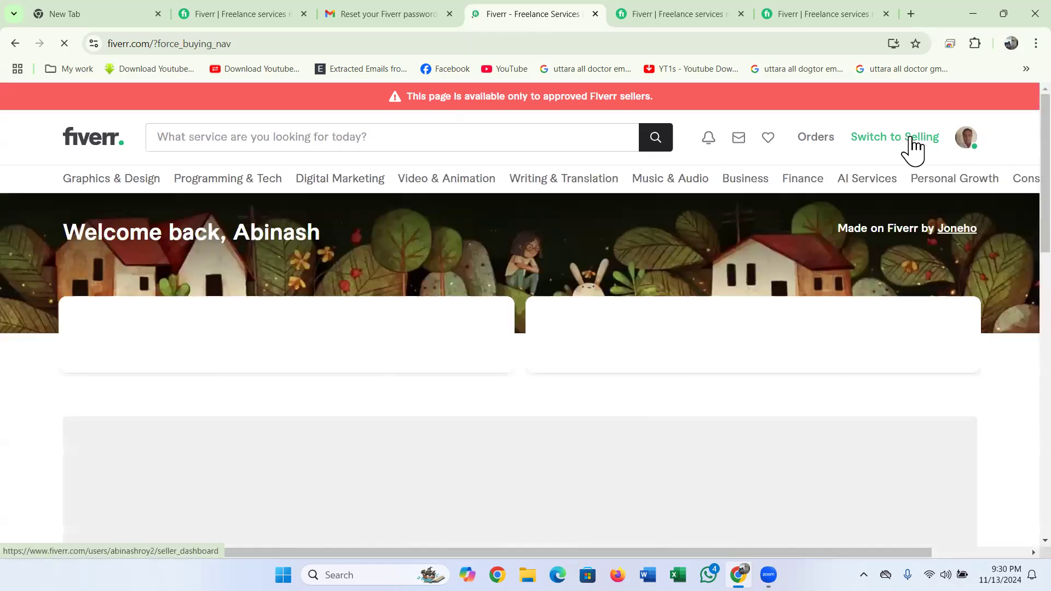
pyautogui.click(911, 147)
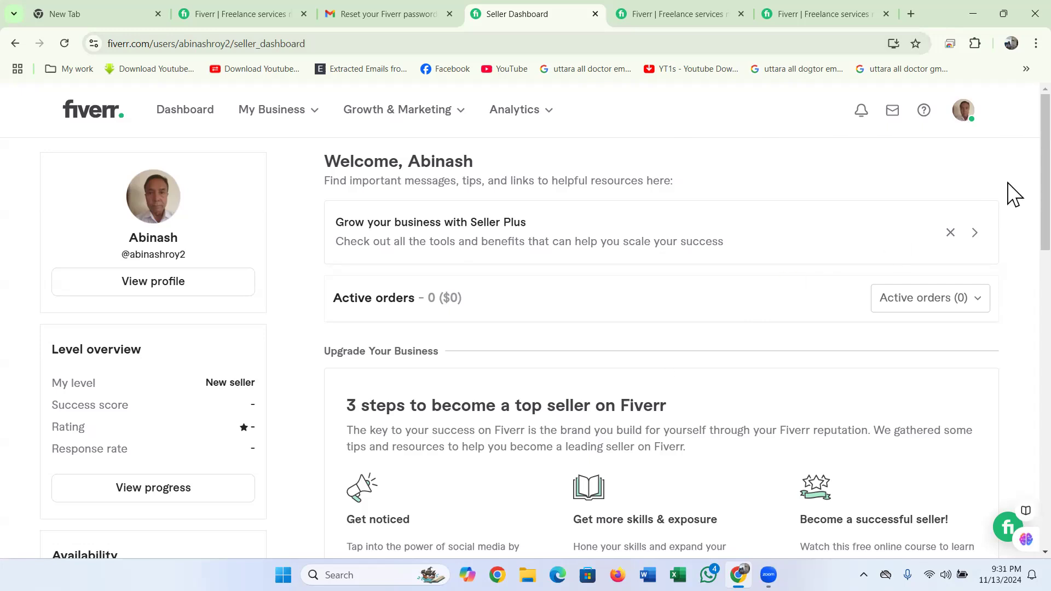
# Open Settings from the avatar menu and scroll to the Account Deactivation section
pyautogui.click(967, 117)
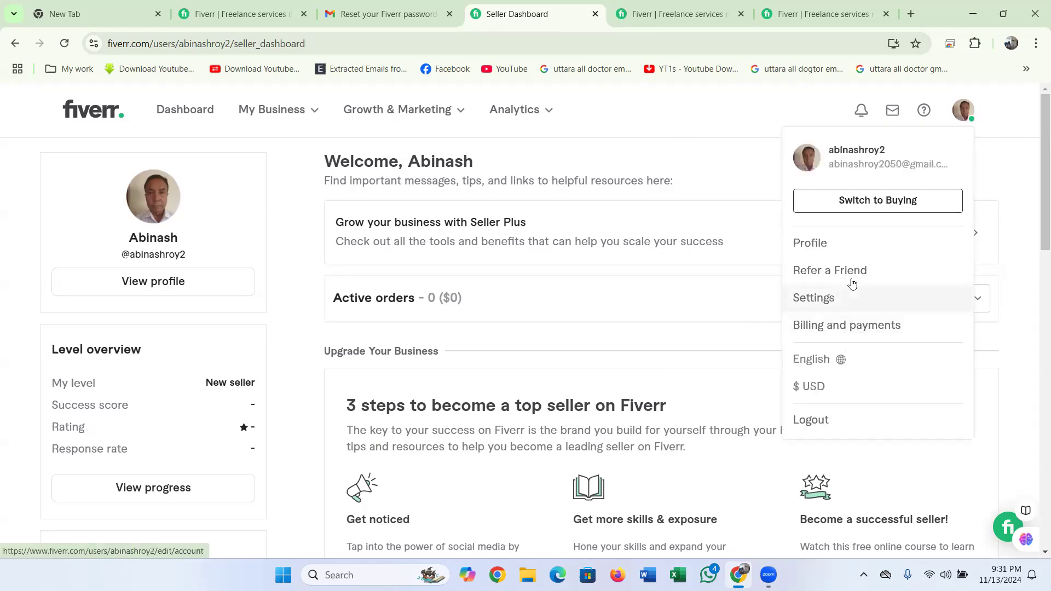
pyautogui.click(812, 297)
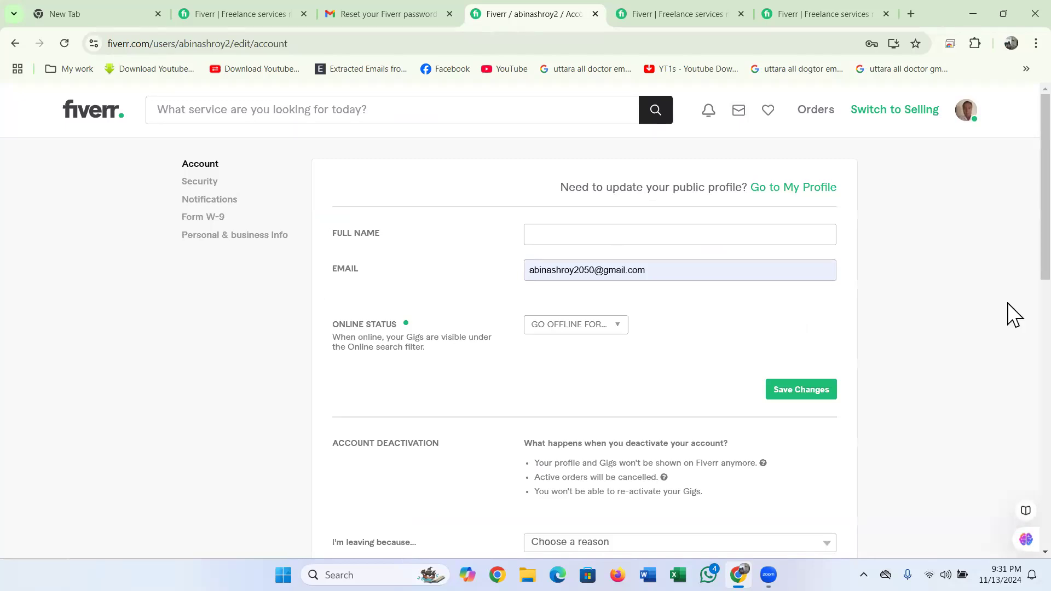
pyautogui.scroll(-8, 1014, 315)
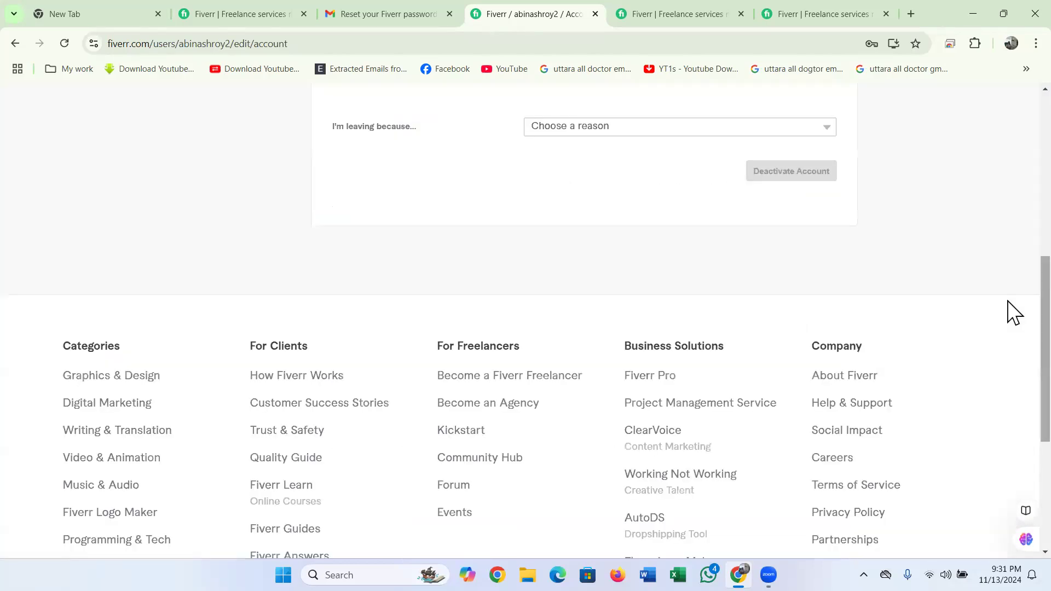
pyautogui.scroll(5, 1011, 216)
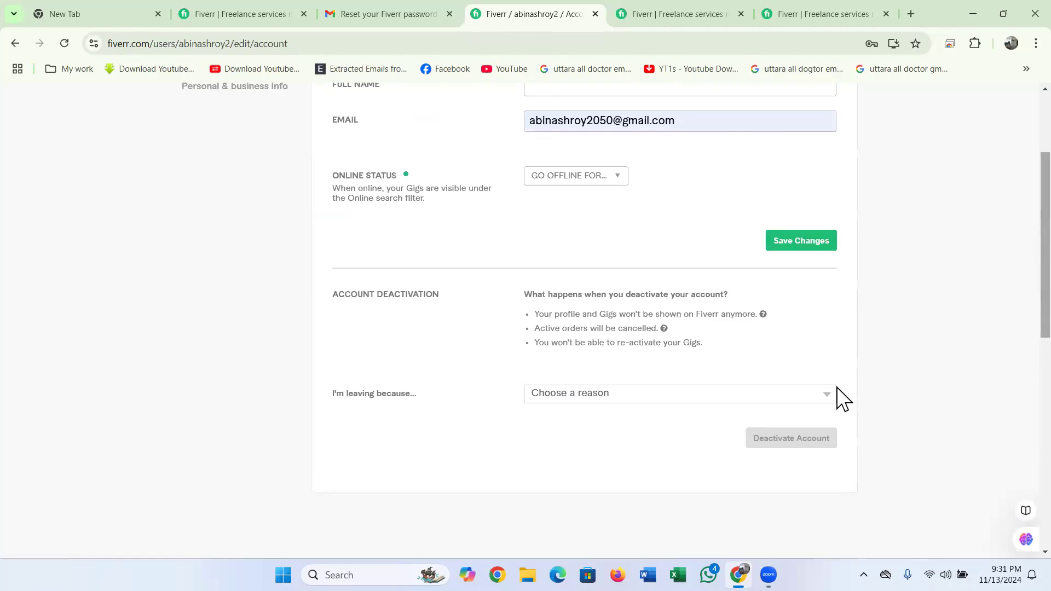
pyautogui.scroll(1, 1012, 197)
pyautogui.scroll(2, 1013, 186)
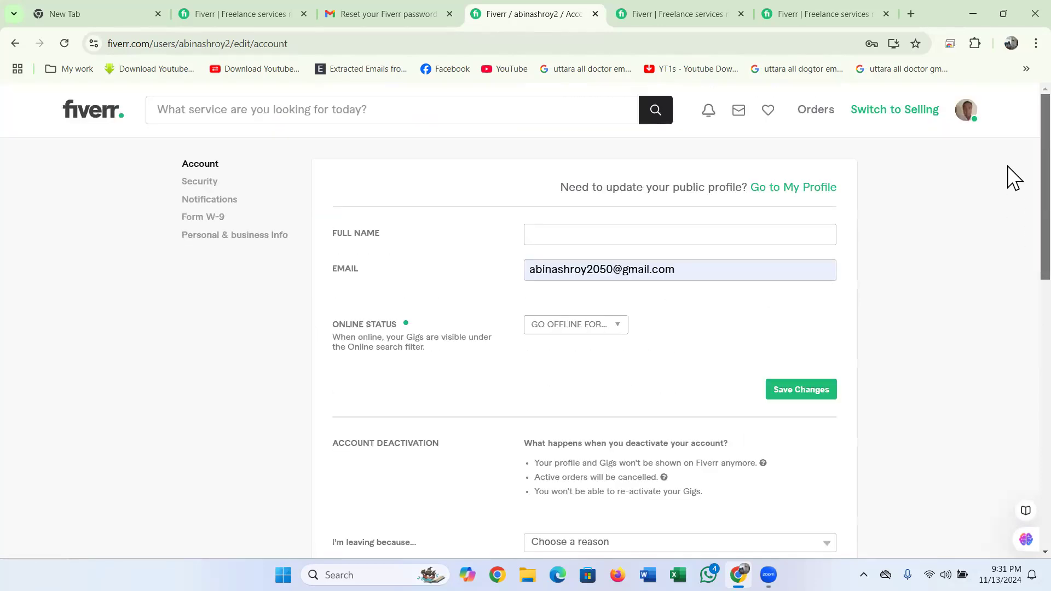
pyautogui.scroll(-4, 1007, 251)
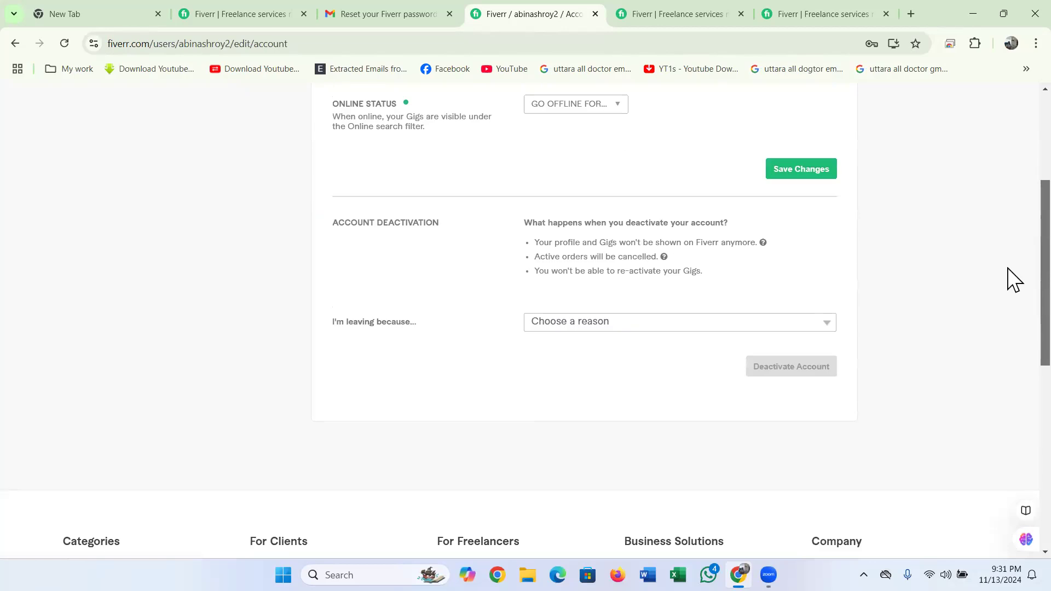
# Choose Other as the reason for leaving in the deactivation dropdown
pyautogui.click(826, 314)
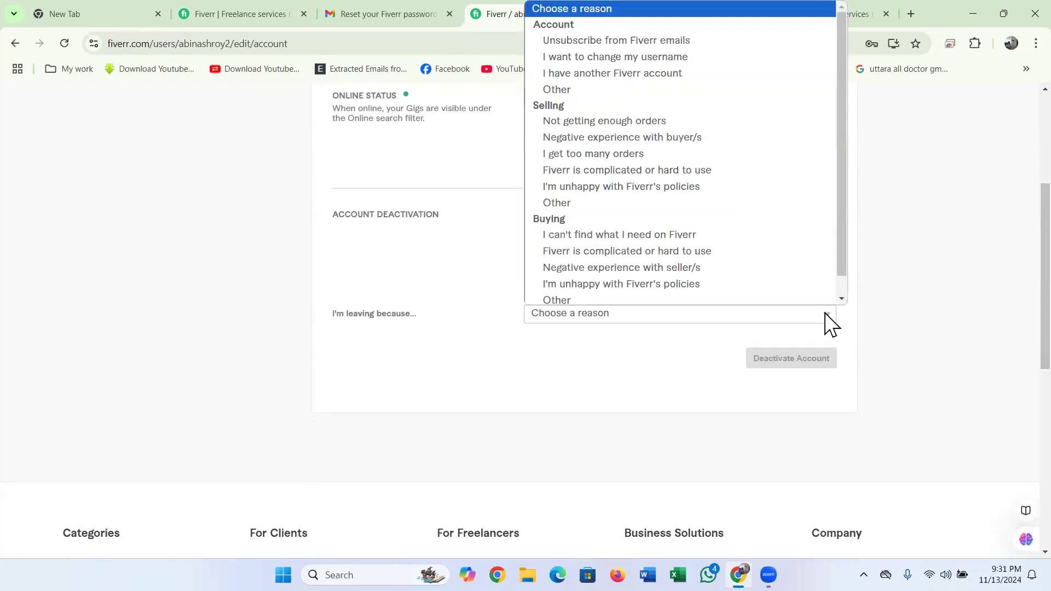
pyautogui.moveTo(840, 247); pyautogui.dragTo(841, 312)
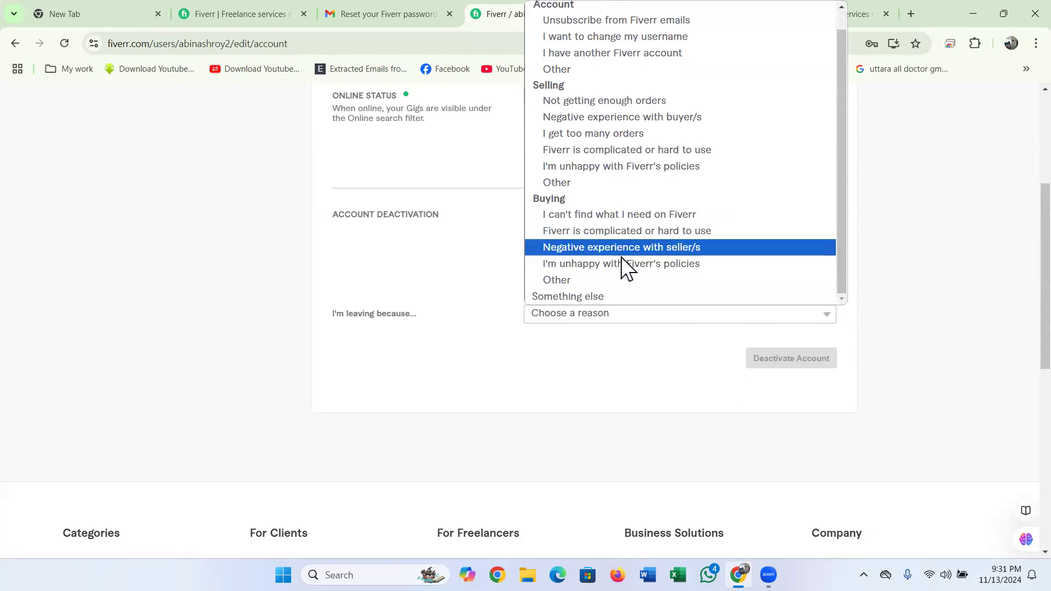
pyautogui.click(573, 277)
# Add the note 'Not for me.', deactivate the account, and close the tab
pyautogui.click(563, 360)
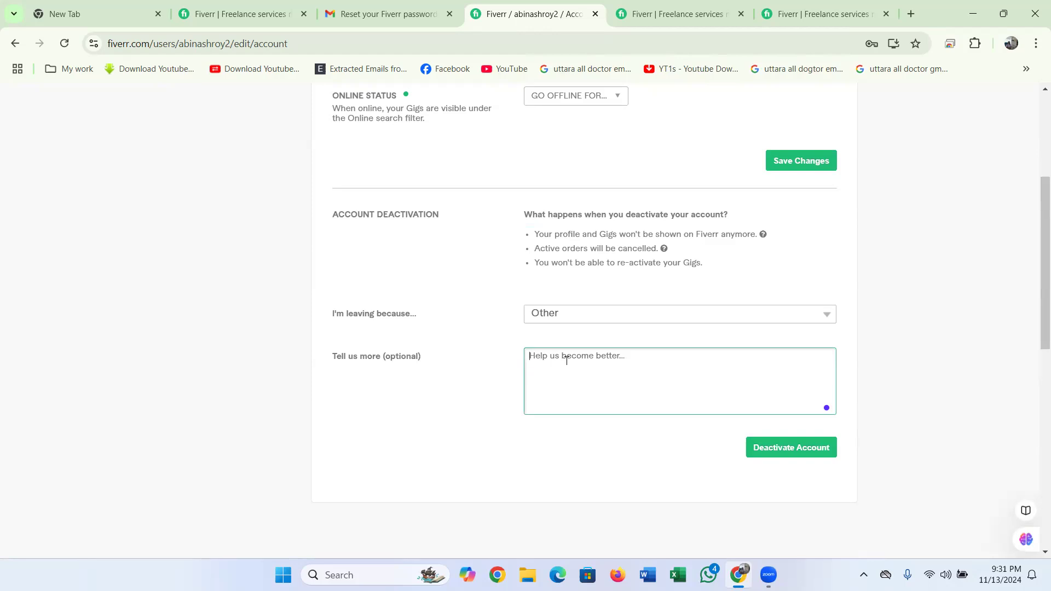
pyautogui.write('Not are')
pyautogui.press('BackSpace')
pyautogui.press('BackSpace')
pyautogui.press('BackSpace')
pyautogui.write('for me')
pyautogui.click(796, 450)
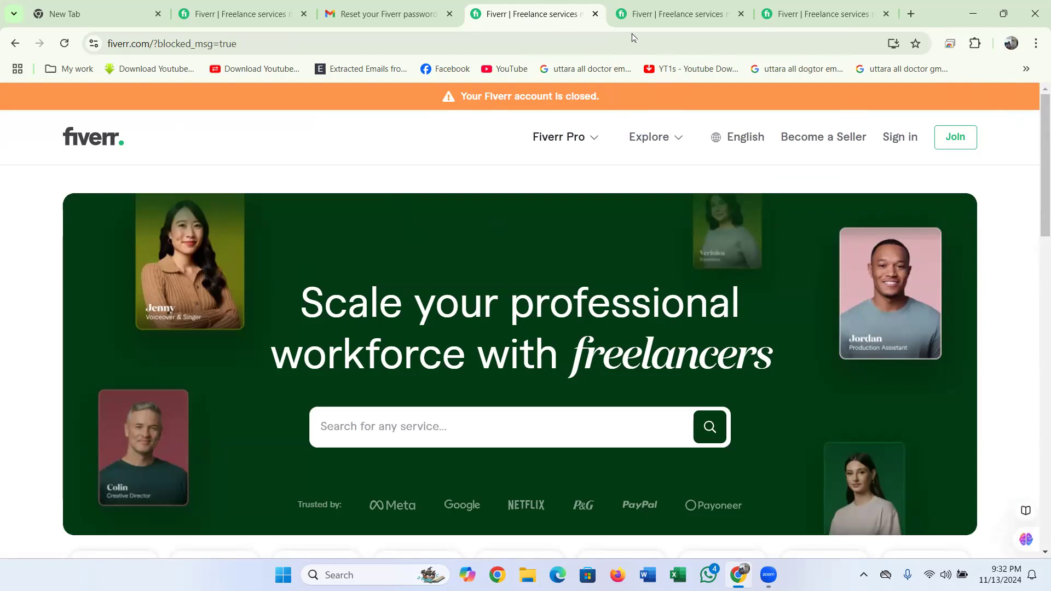
pyautogui.click(596, 15)
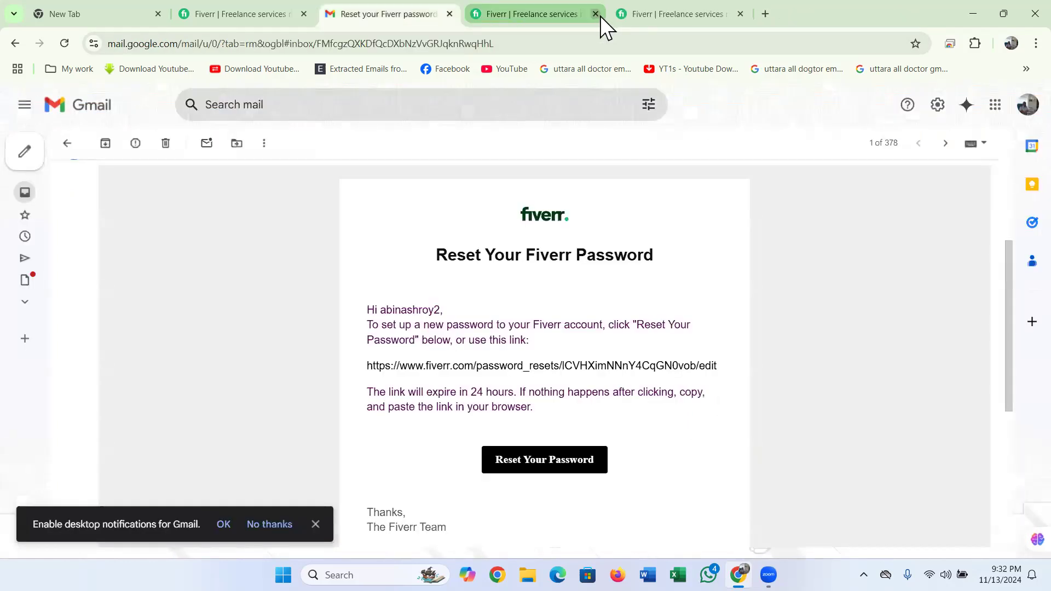
# Close the Fiverr tabs and the Gmail 'Reset your Fiverr password' tab, leaving only New Tab
pyautogui.click(595, 14)
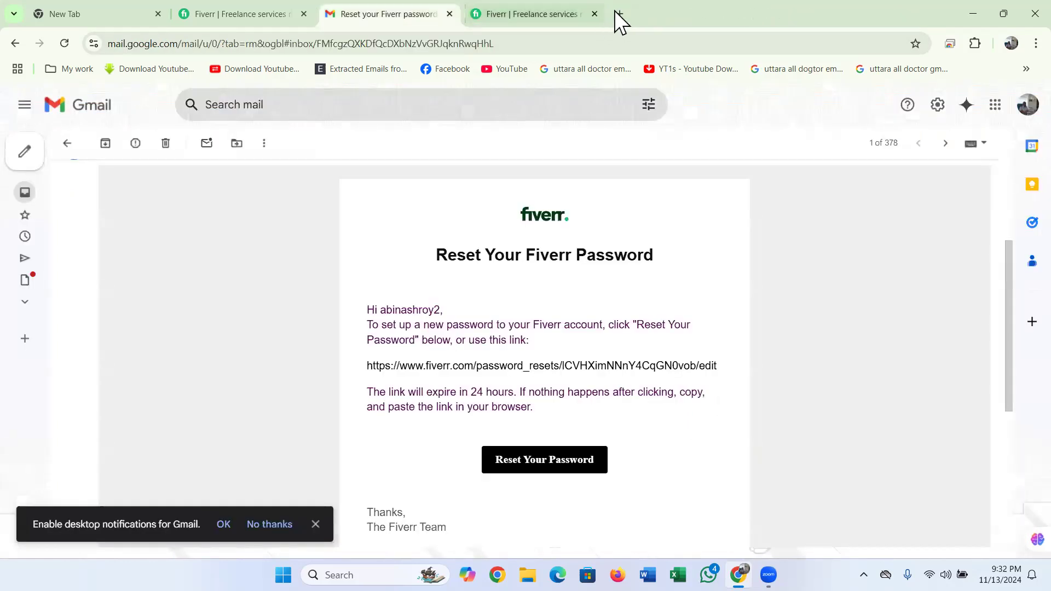
pyautogui.click(594, 14)
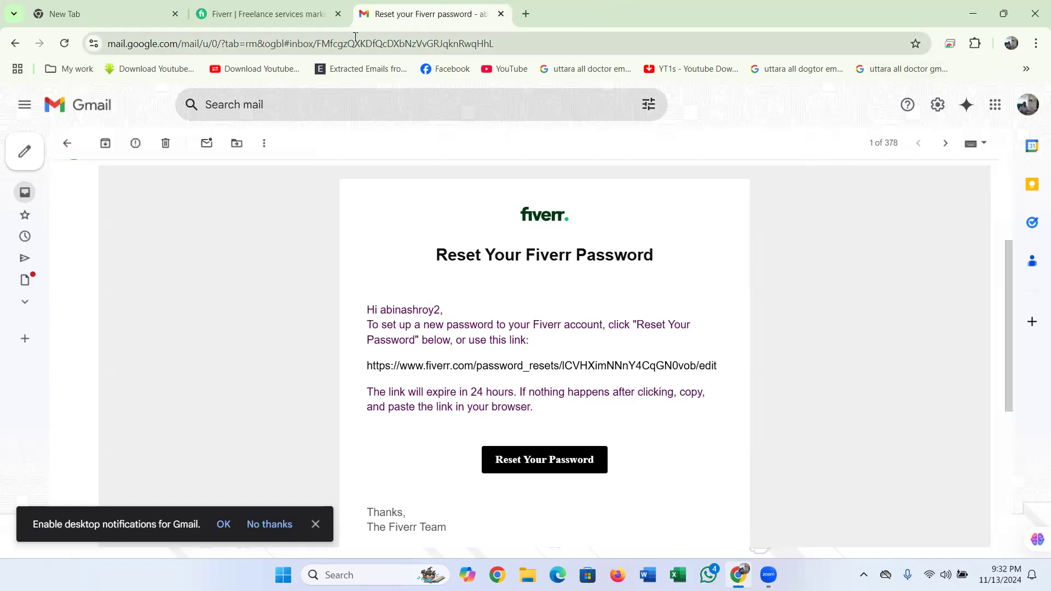
pyautogui.click(338, 14)
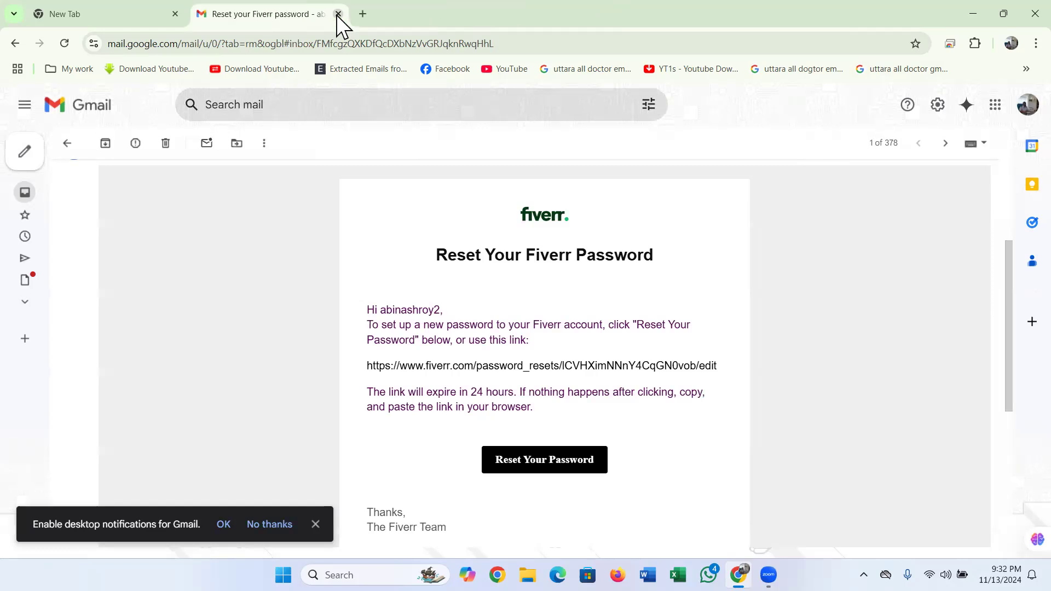
pyautogui.click(338, 14)
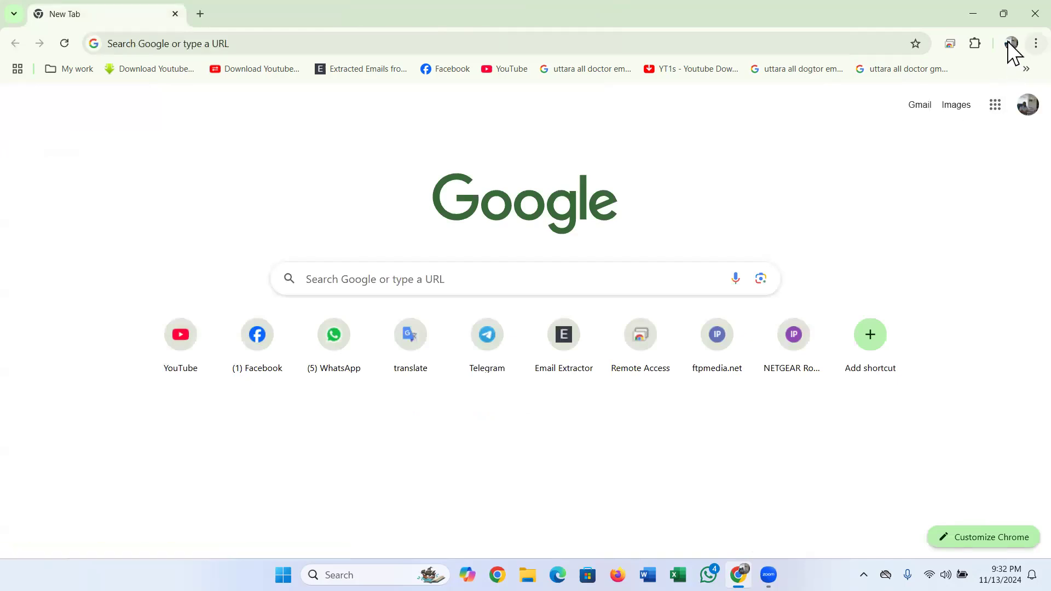
# From Chrome History, delete last-hour history, cookies and cached files, then acknowledge the confirmation
pyautogui.hotkey('alt', 'f')
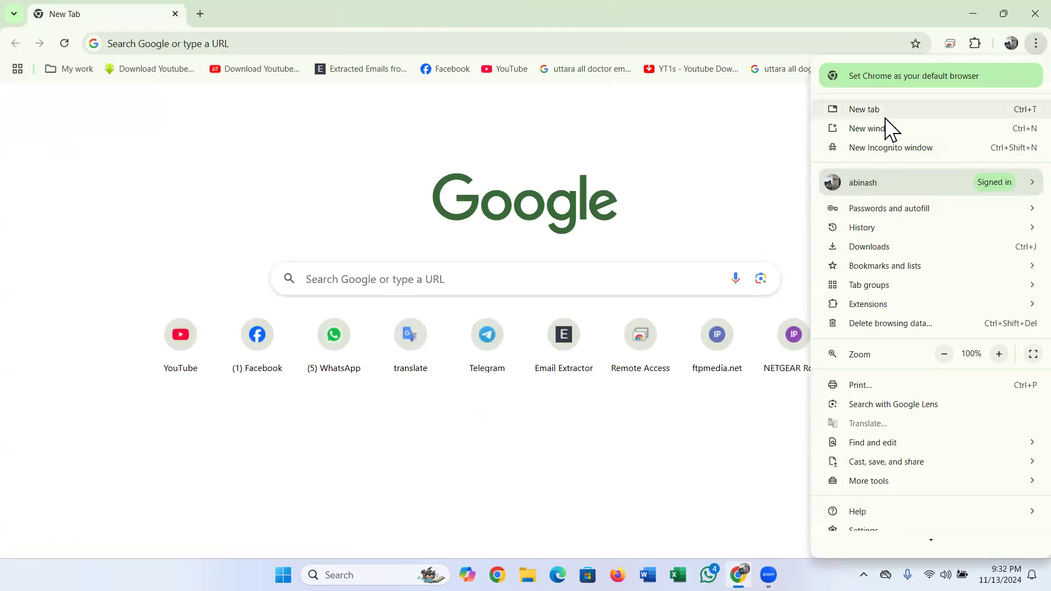
pyautogui.moveTo(867, 233)
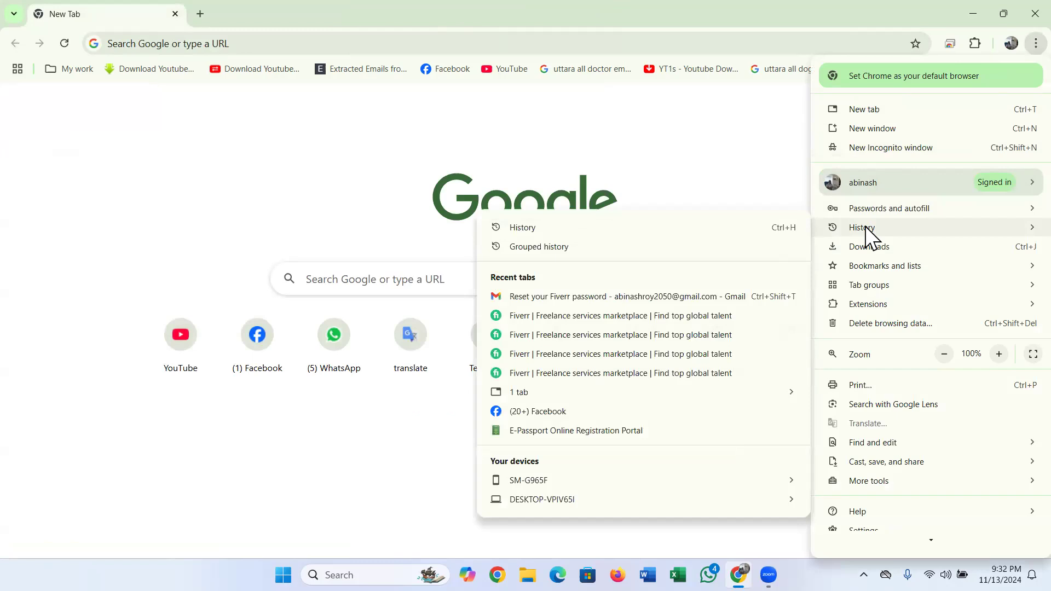
pyautogui.click(530, 228)
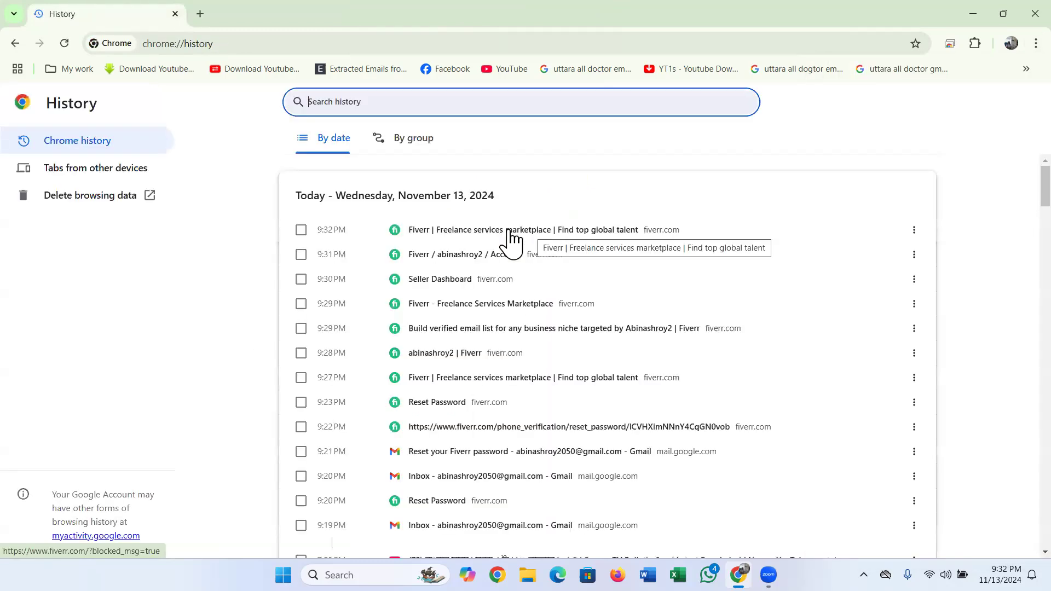
pyautogui.click(87, 198)
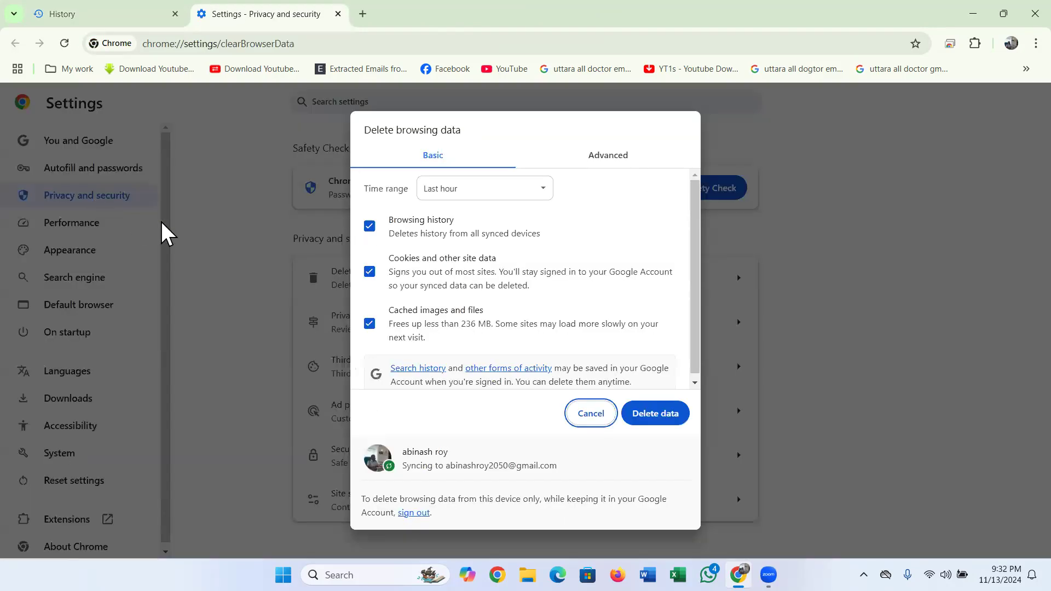
pyautogui.click(370, 273)
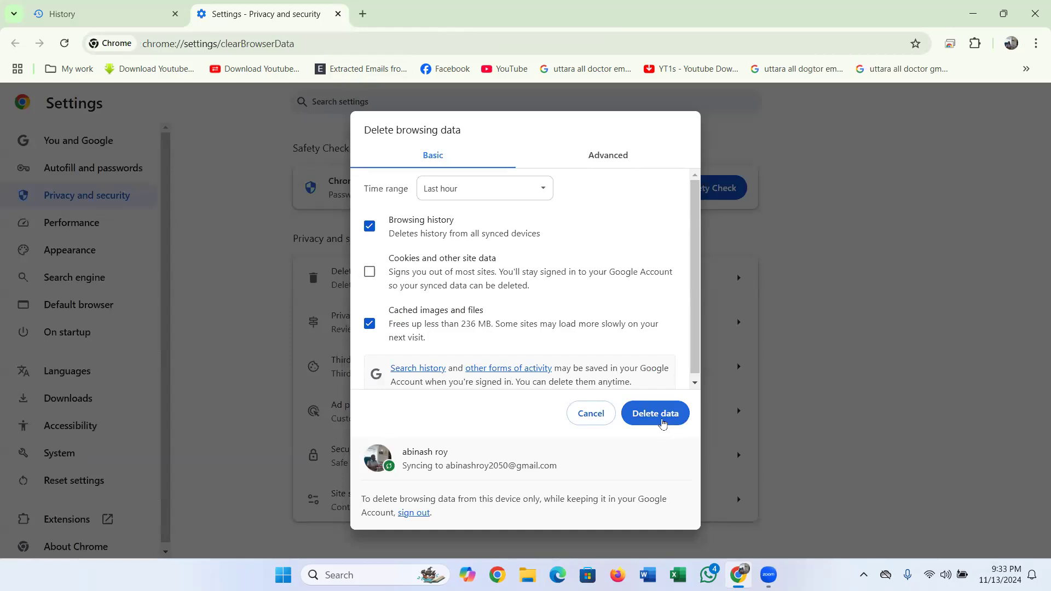
pyautogui.click(369, 273)
pyautogui.click(653, 414)
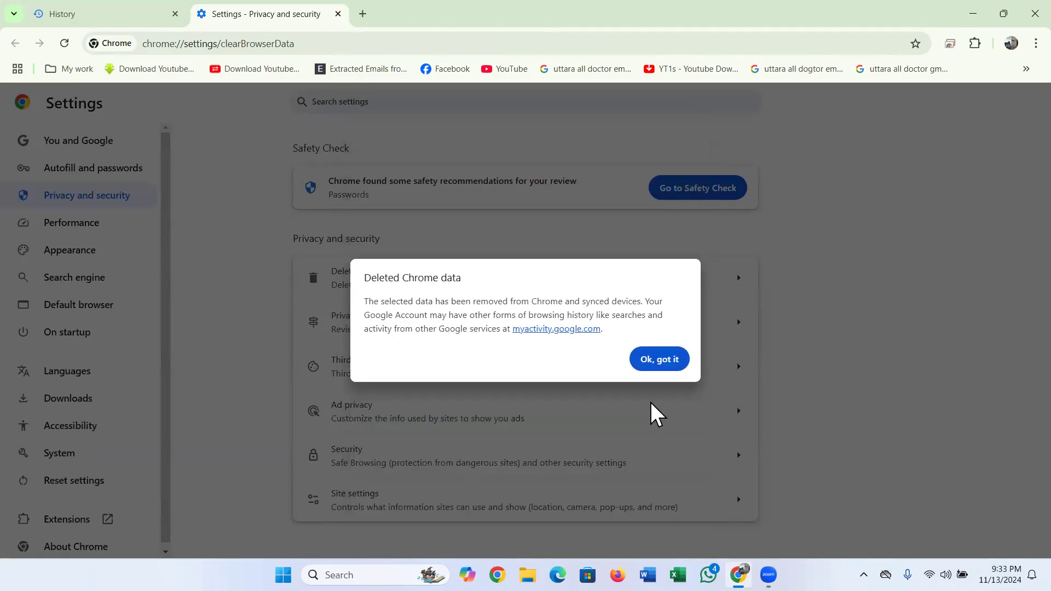
pyautogui.click(660, 361)
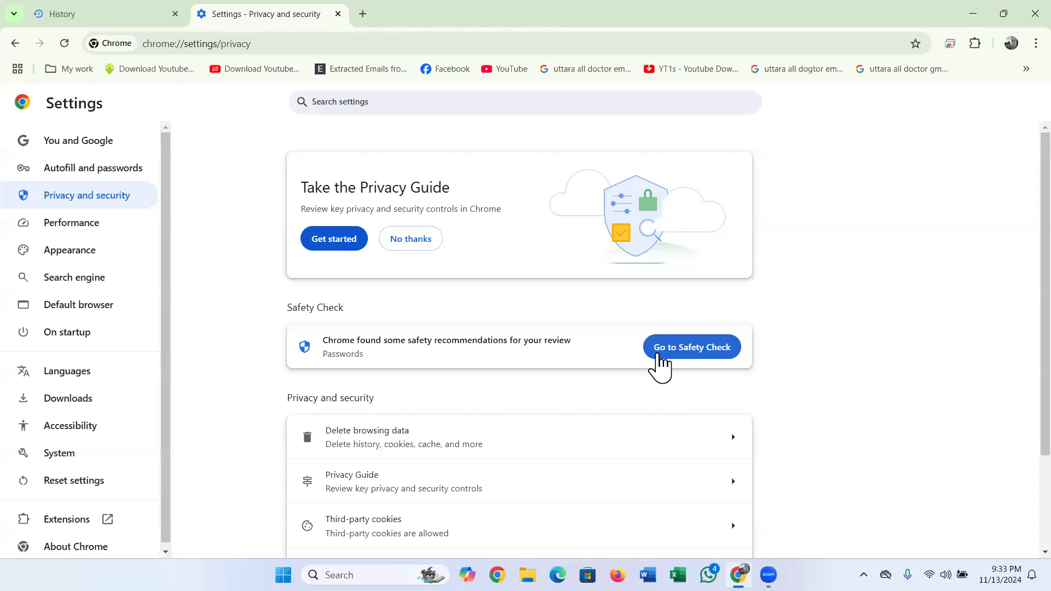
# In a new tab, delete browsing history, cookies and cached files with time range All time
pyautogui.click(362, 14)
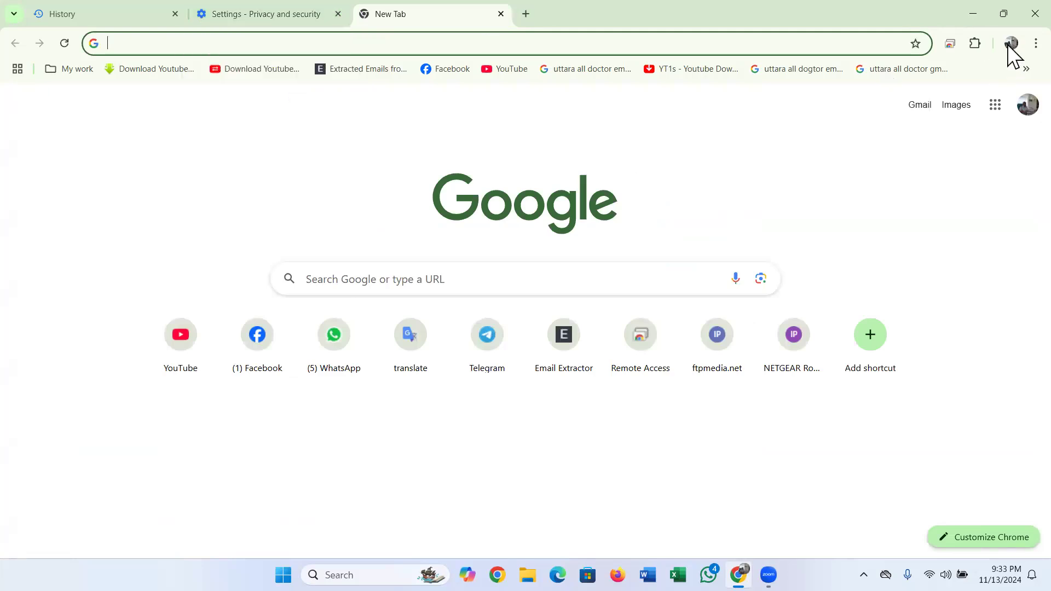
pyautogui.hotkey('alt', 'f')
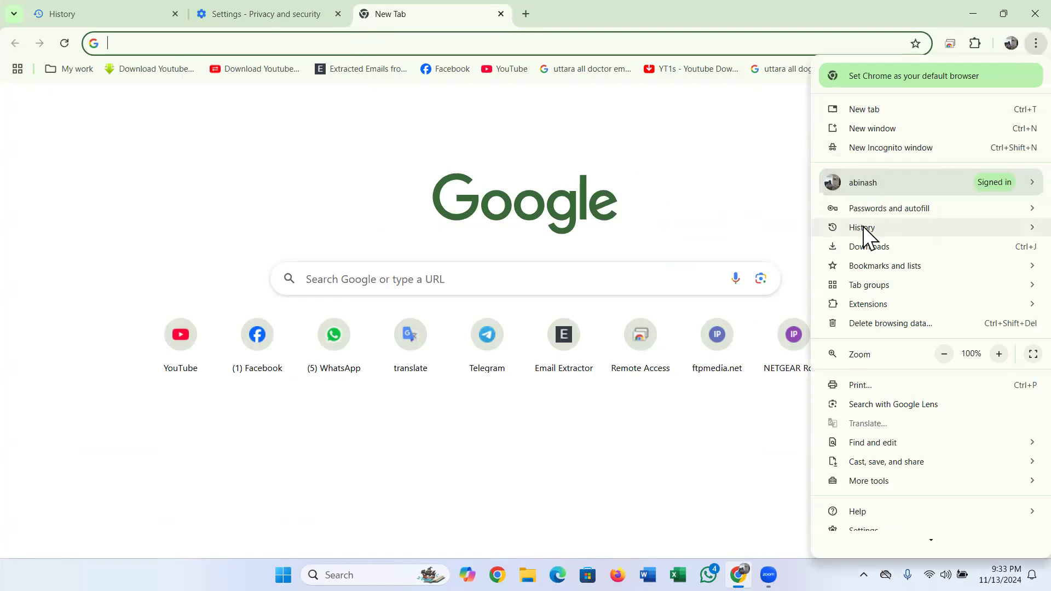
pyautogui.moveTo(863, 225)
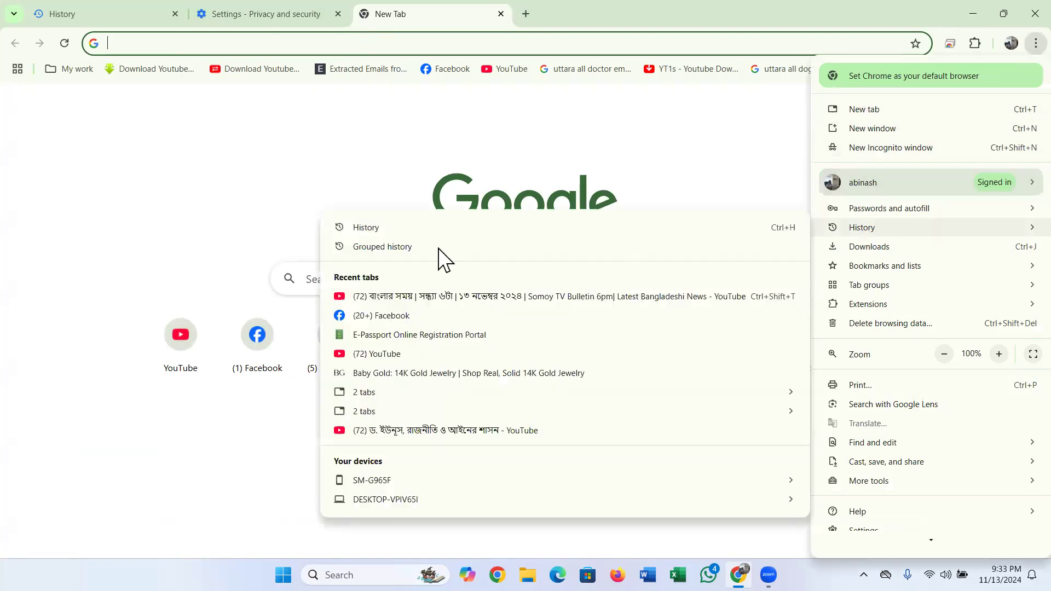
pyautogui.click(371, 225)
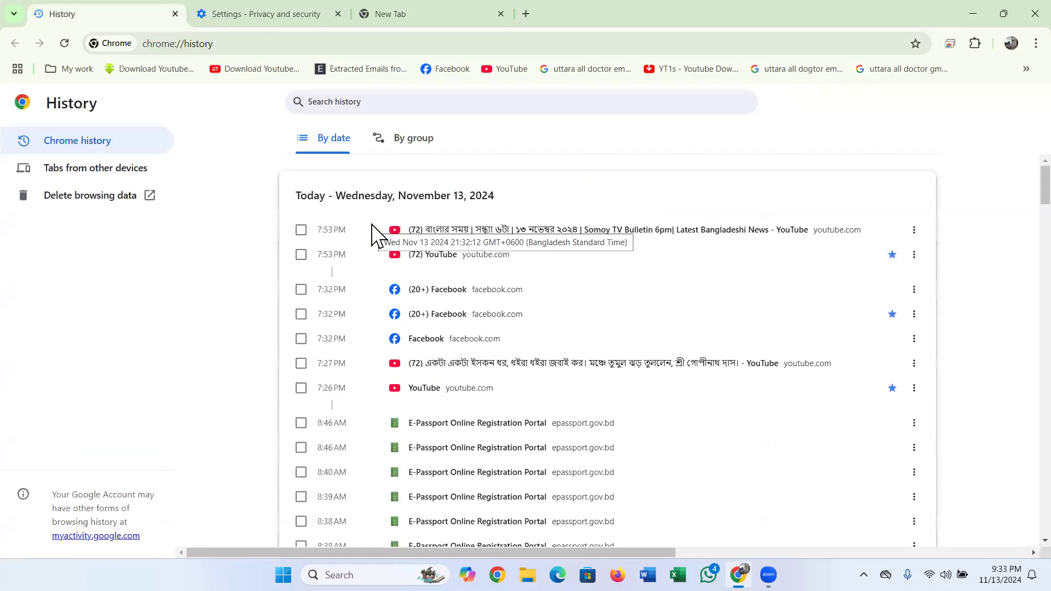
pyautogui.click(120, 194)
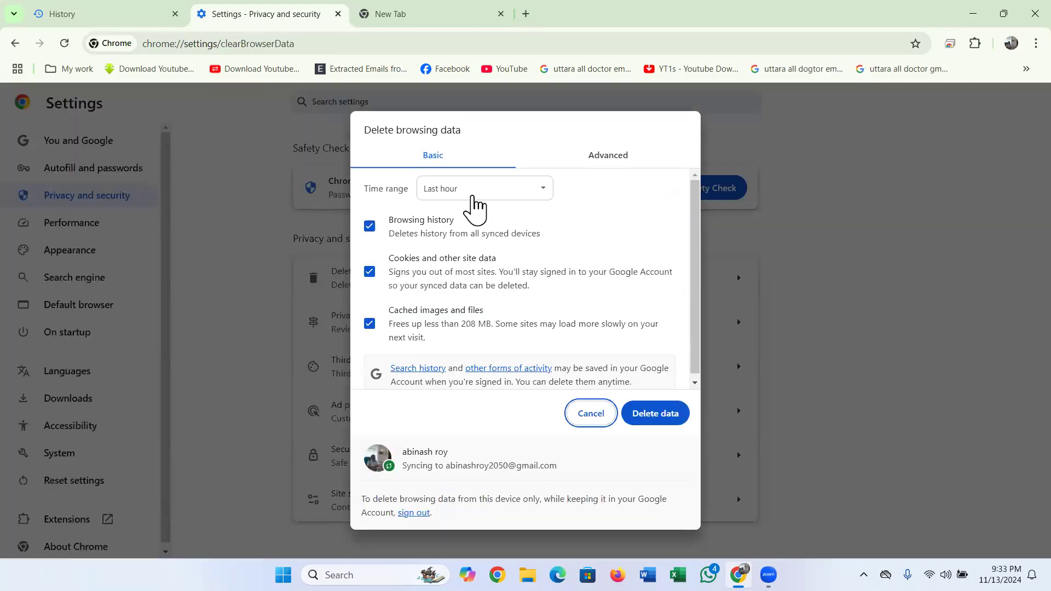
pyautogui.click(542, 197)
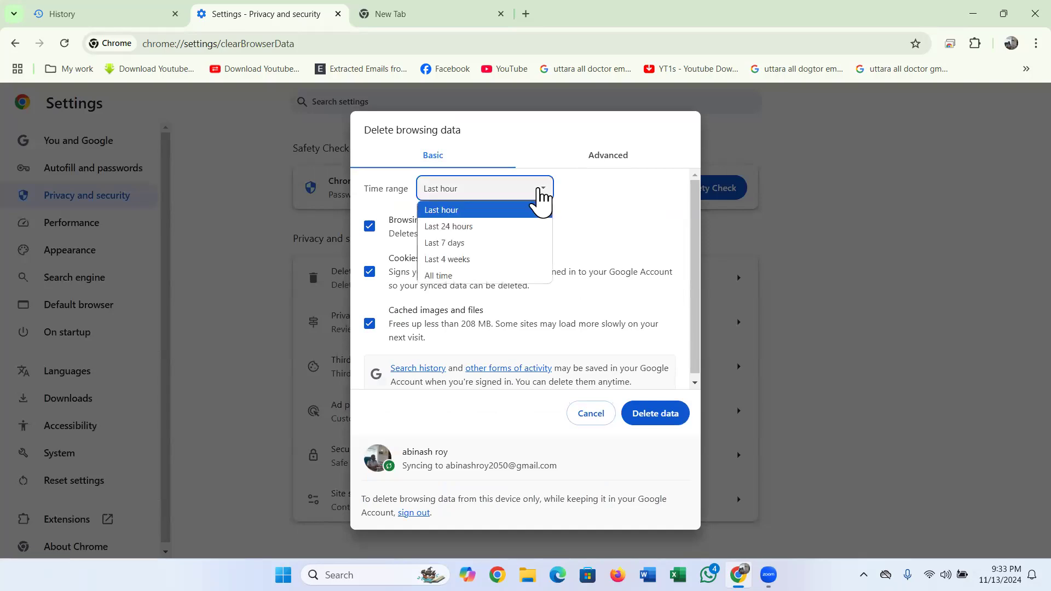
pyautogui.click(444, 280)
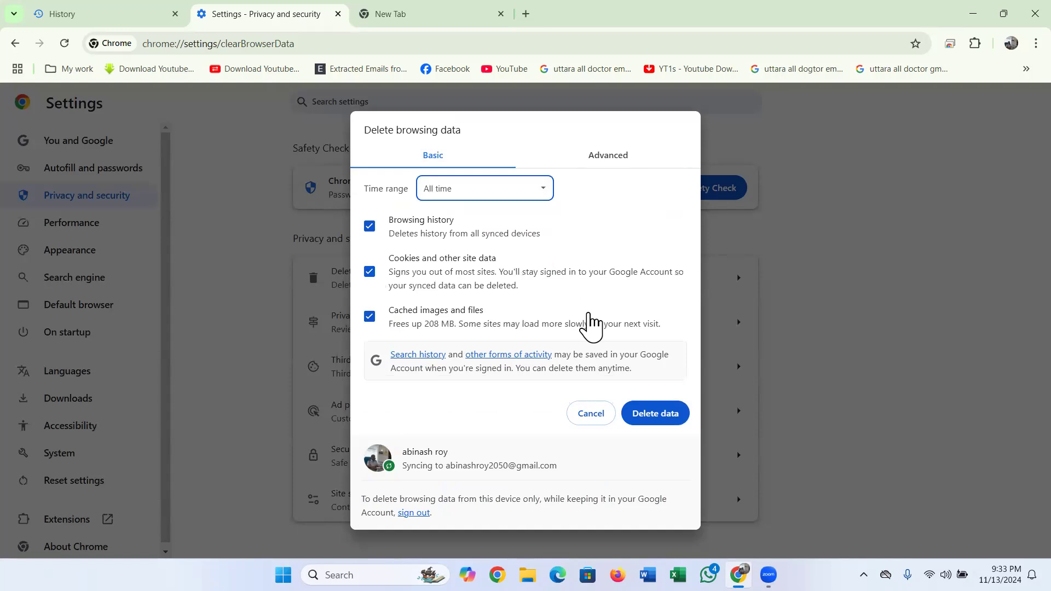
pyautogui.click(660, 414)
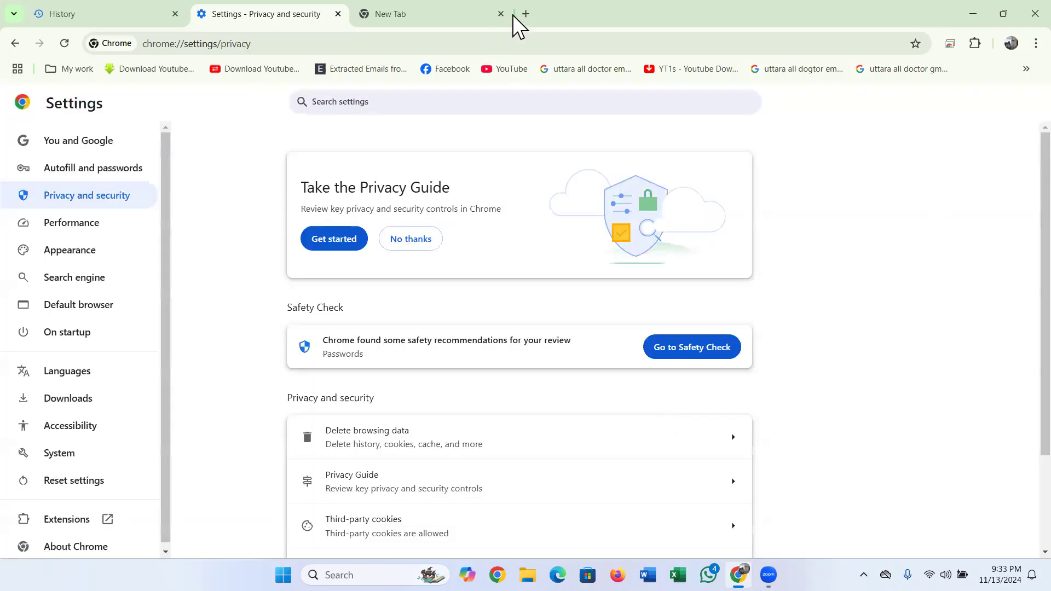
# Open a fresh new tab and close the old new tab, privacy settings and History tabs
pyautogui.hotkey('ctrl', 't')
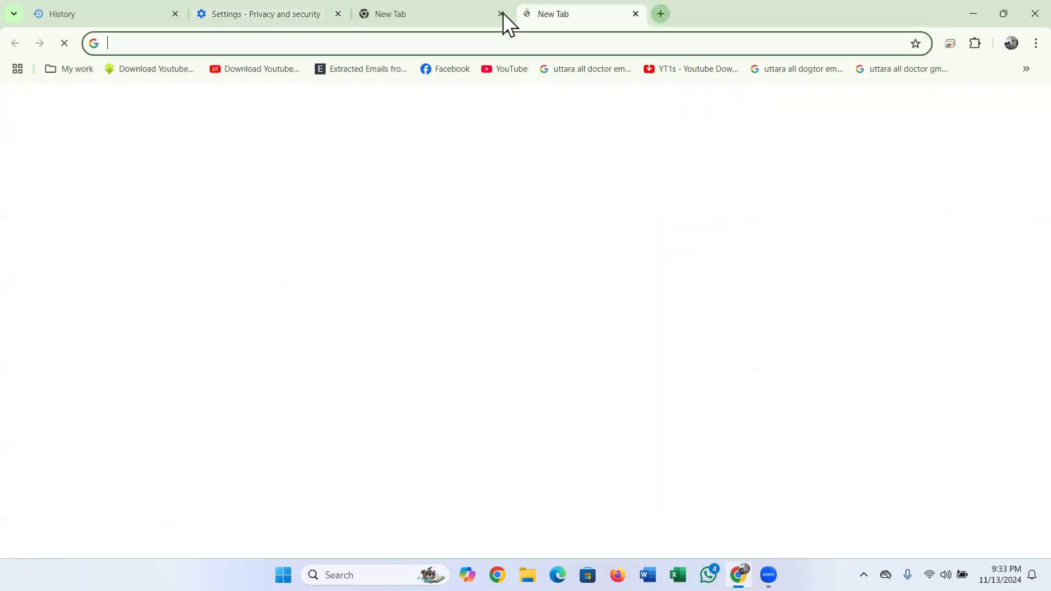
pyautogui.click(501, 14)
pyautogui.click(338, 14)
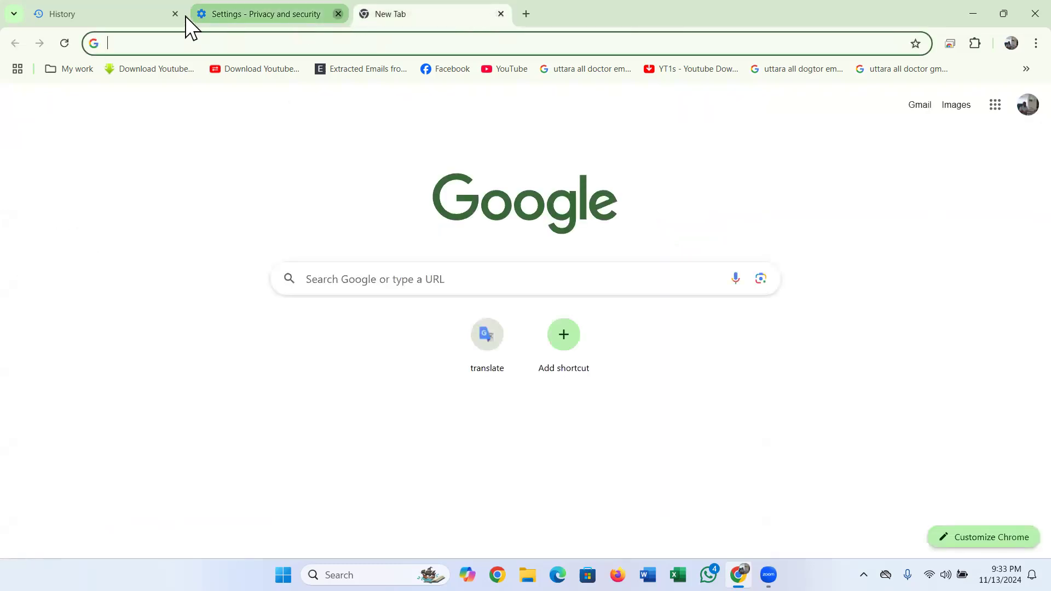
pyautogui.click(174, 14)
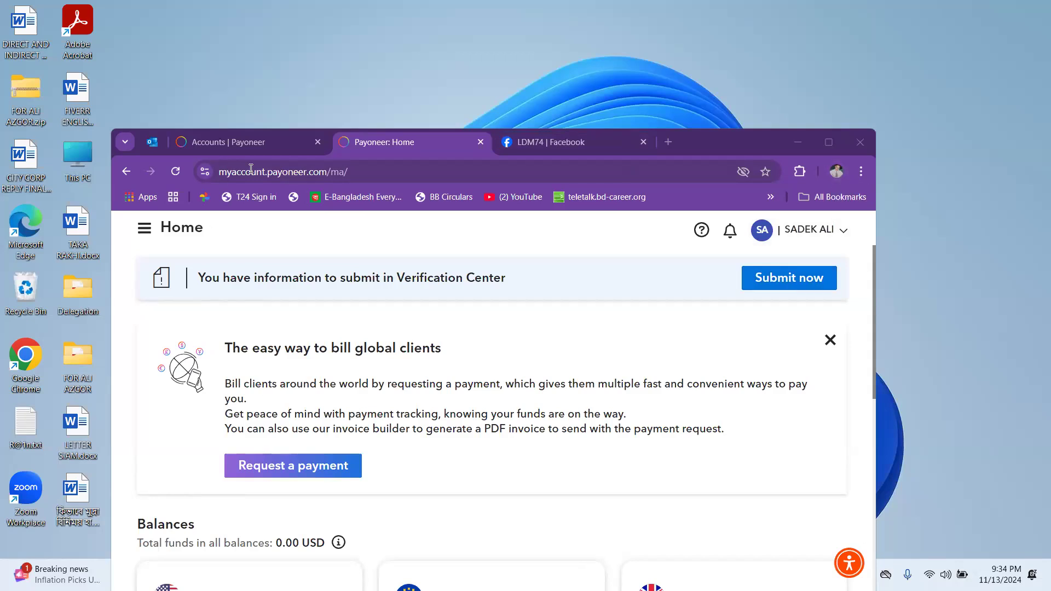
# Nudge the Payoneer Chrome window upward and maximize it to fill the screen
pyautogui.click(721, 142)
pyautogui.moveTo(722, 139); pyautogui.dragTo(727, 113)
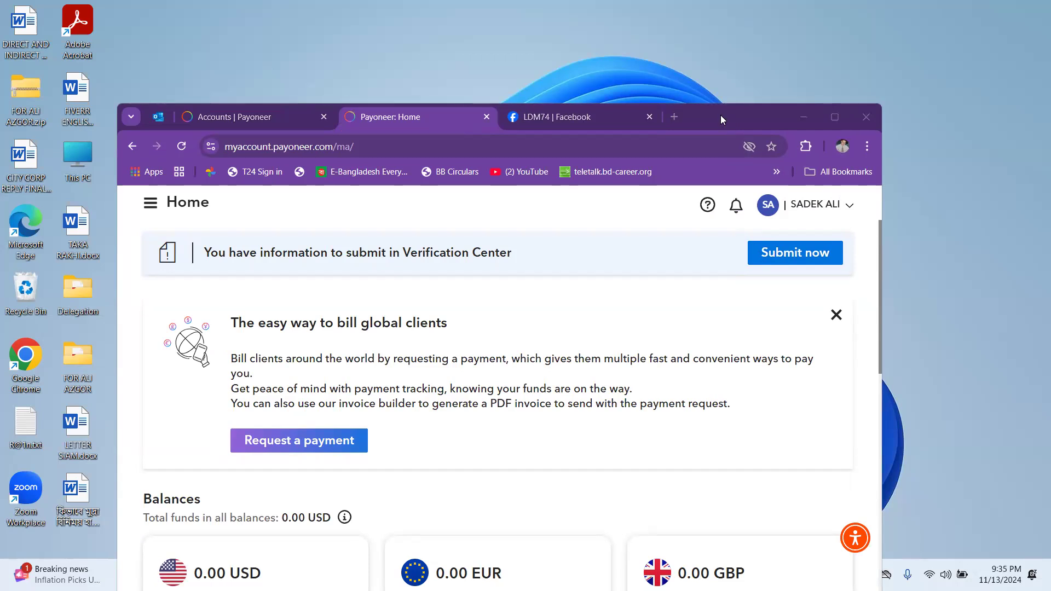
pyautogui.click(721, 116)
pyautogui.click(833, 118)
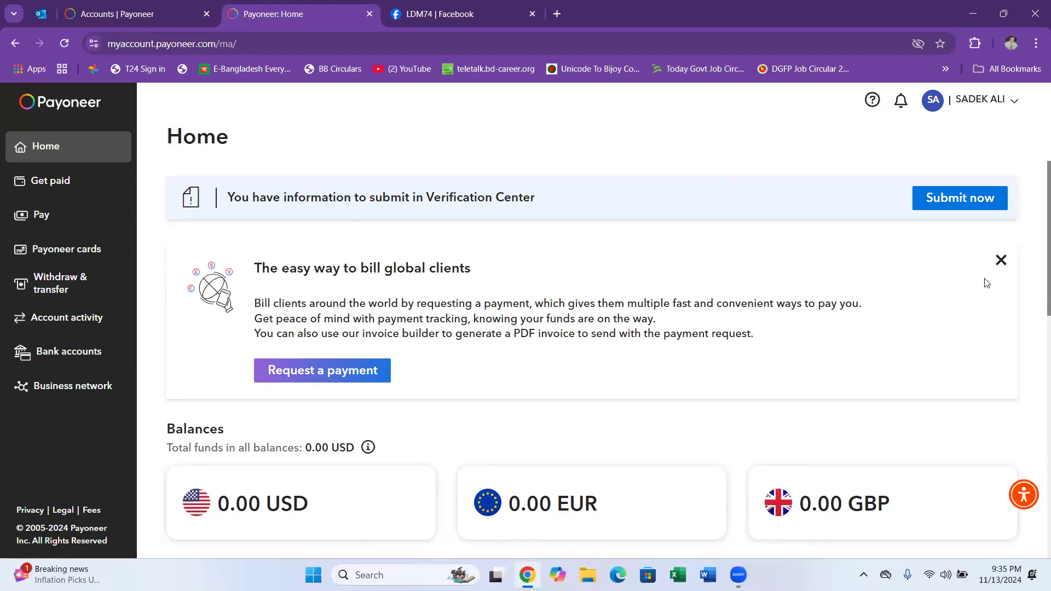
# Dismiss the bill-global-clients promotion card, view the Withdraw & transfer page, and return to Home
pyautogui.click(1001, 260)
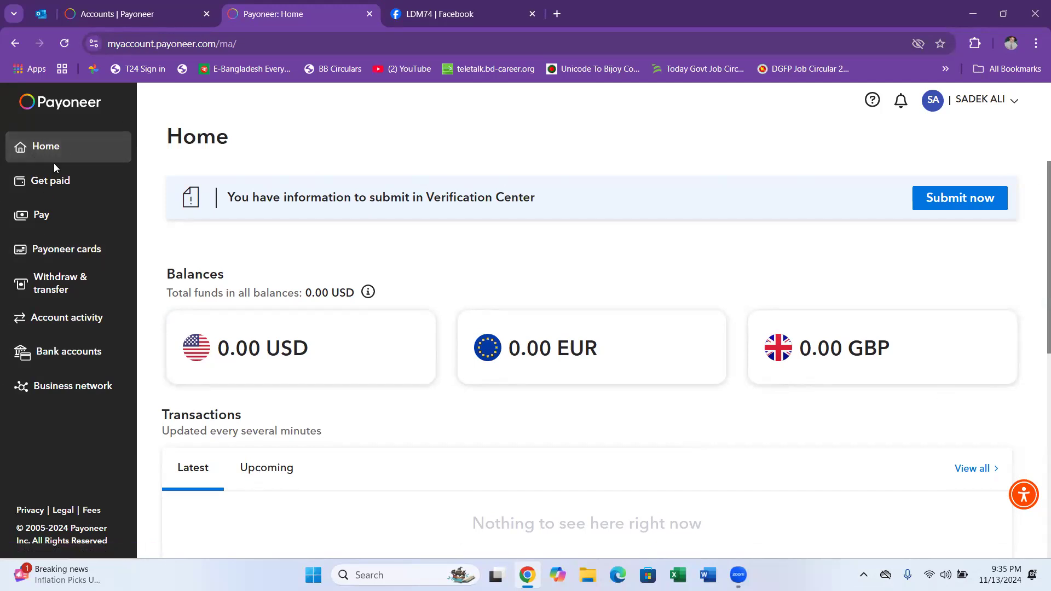
pyautogui.click(51, 288)
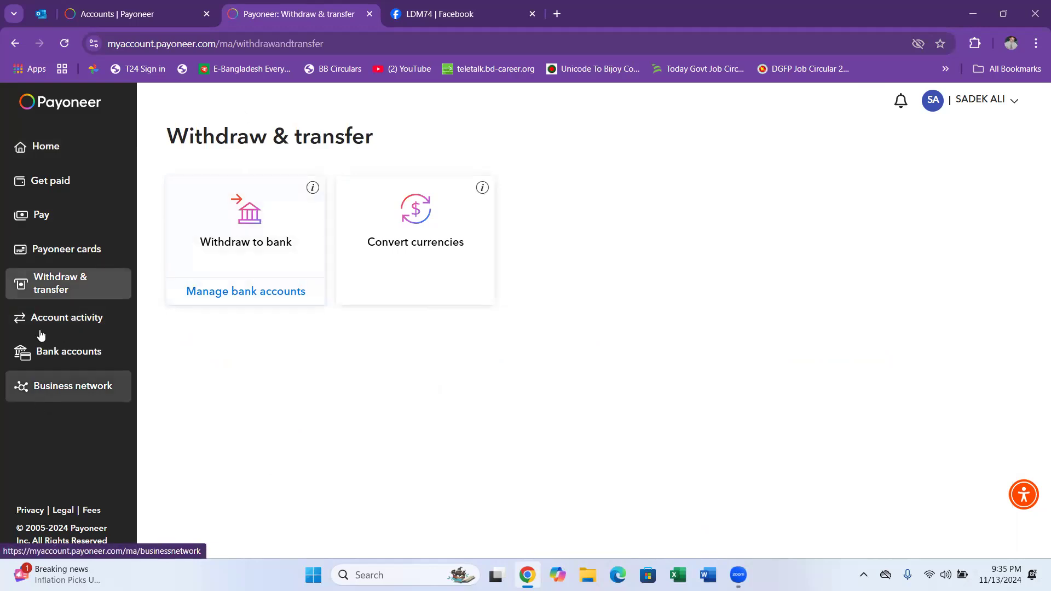
pyautogui.click(58, 156)
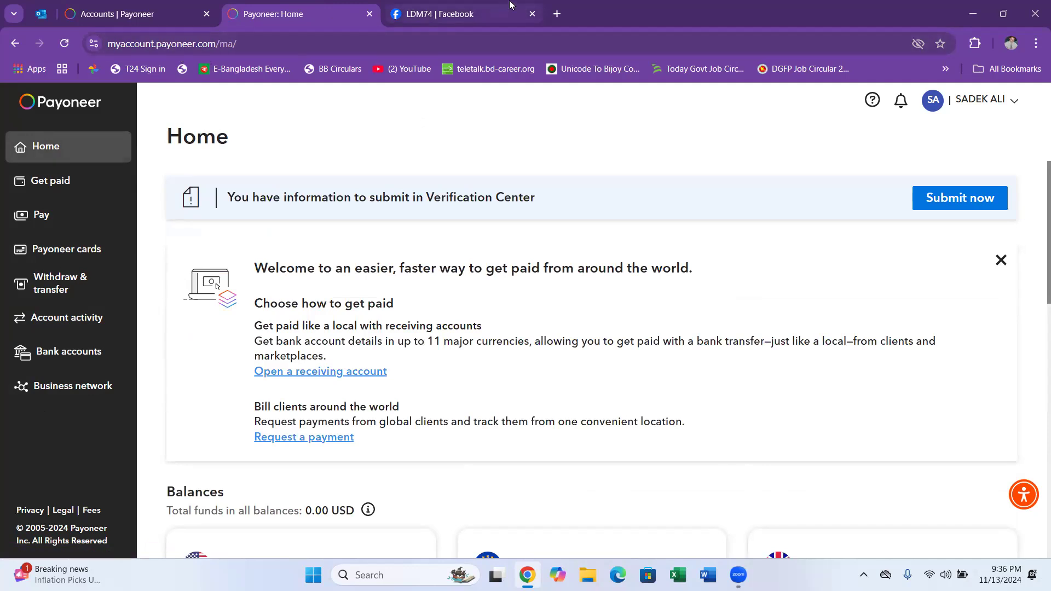
pyautogui.moveTo(509, 4)
pyautogui.moveTo(435, 5)
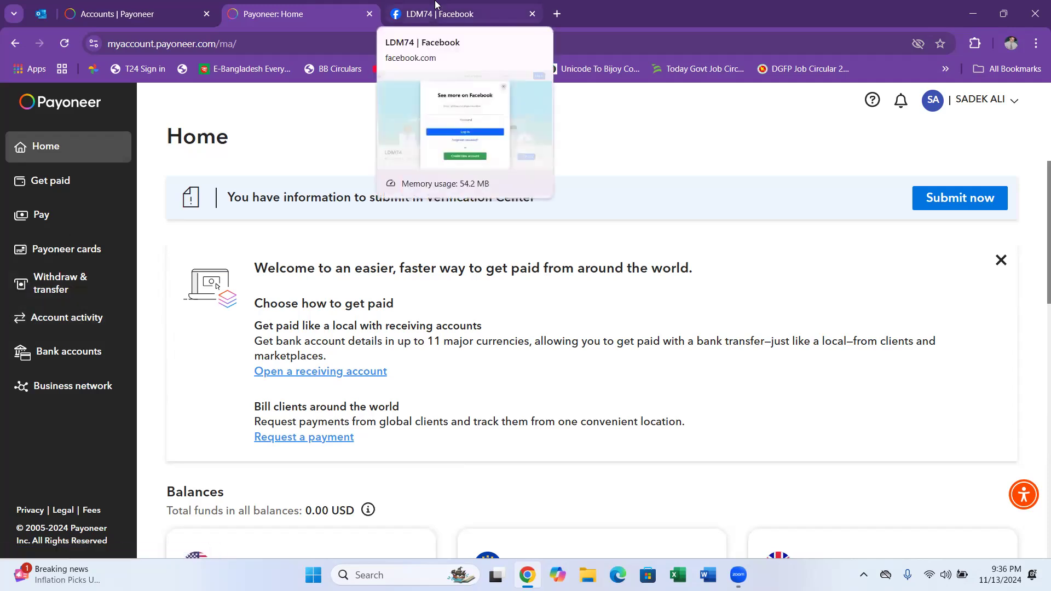
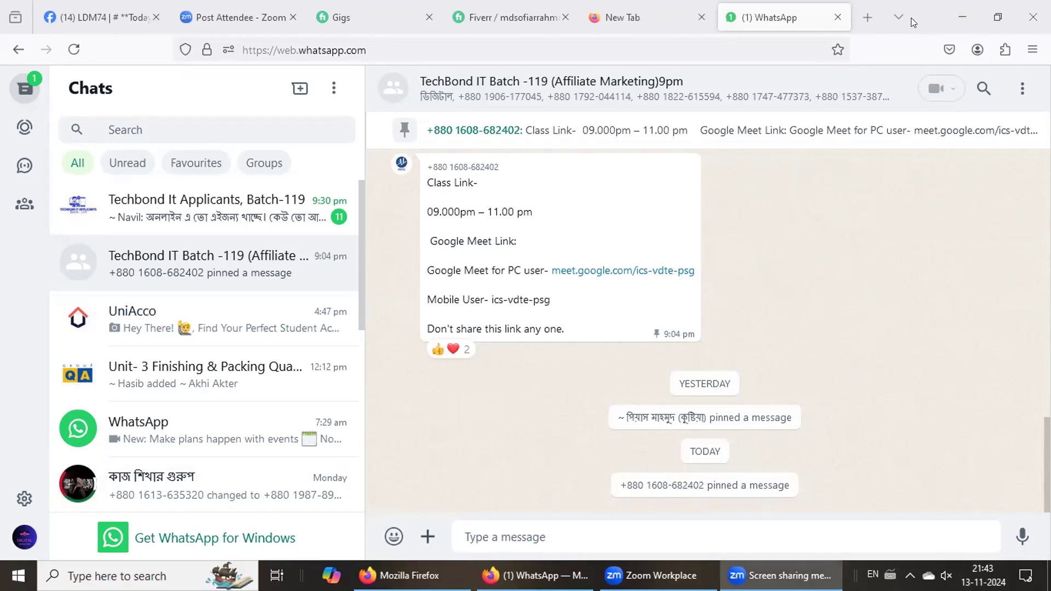
# Close the Firefox window holding the WhatsApp Web class group chat
pyautogui.click(1031, 17)
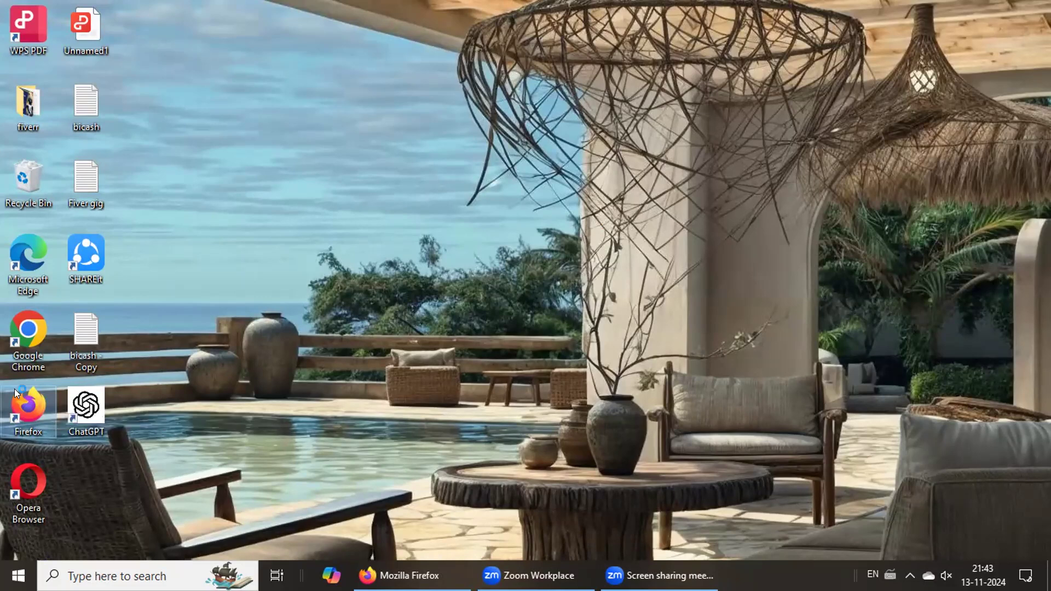
# Launch Firefox from the desktop and open the Fiverr seller dashboard via its shortcut tile
pyautogui.doubleClick(22, 405)
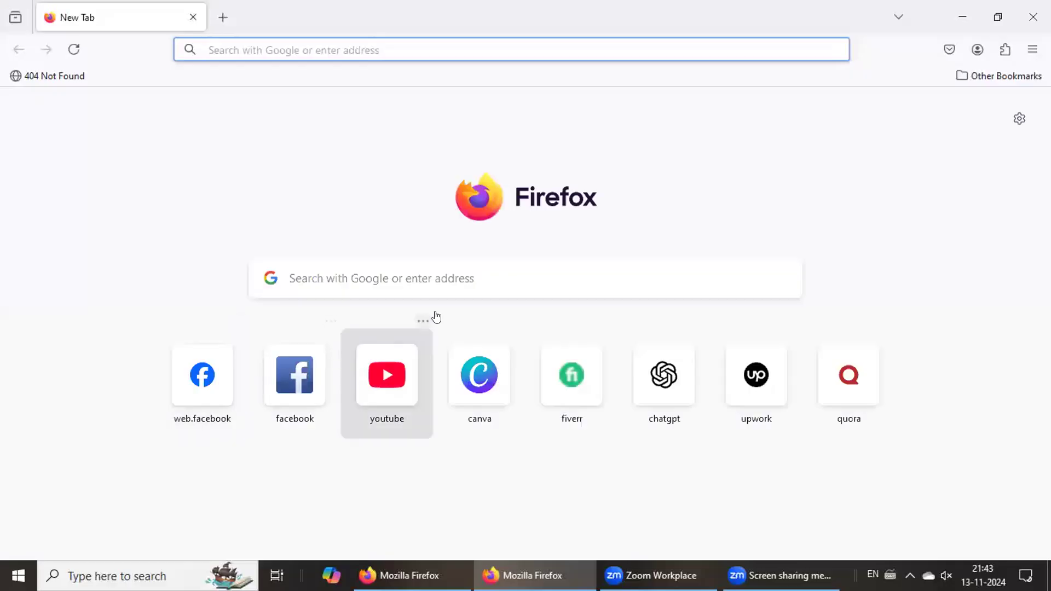
pyautogui.click(583, 420)
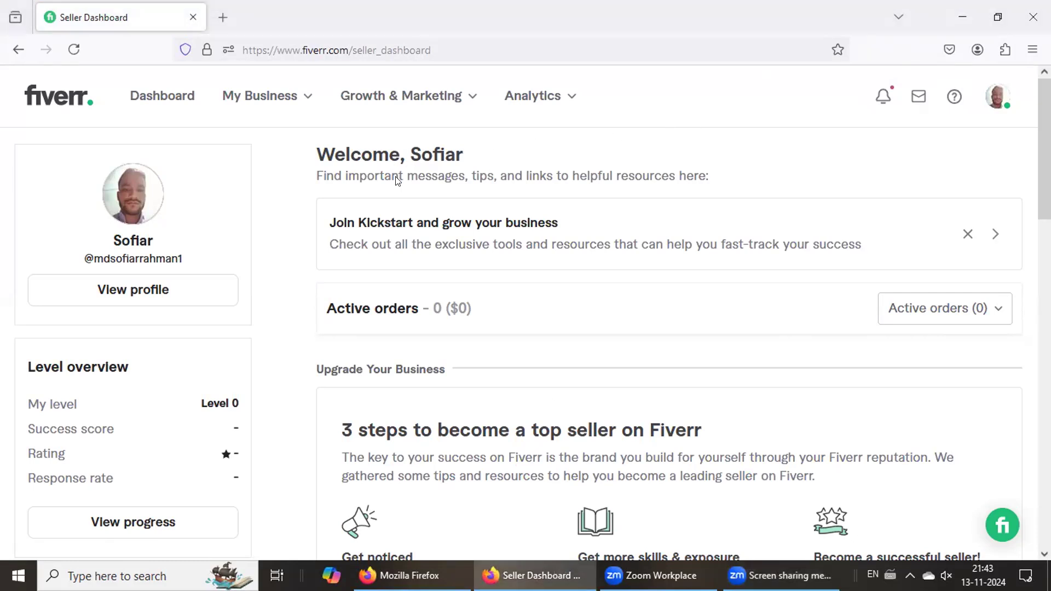
# Check the single draft gig under My Business > Gigs, then open the seller's own profile
pyautogui.click(299, 98)
pyautogui.click(267, 189)
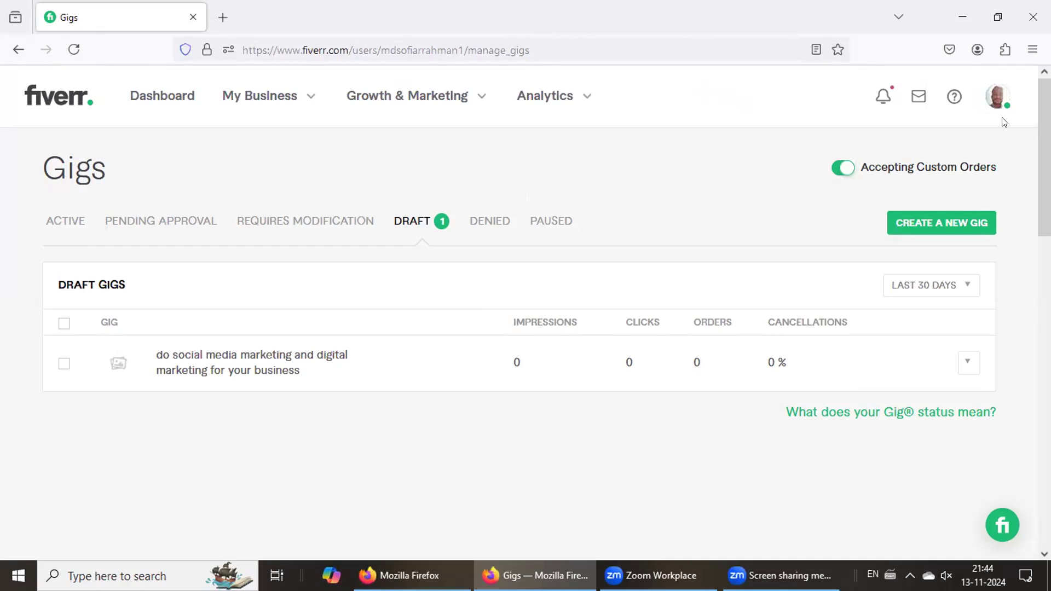
pyautogui.click(1000, 94)
pyautogui.click(1001, 94)
pyautogui.click(1000, 102)
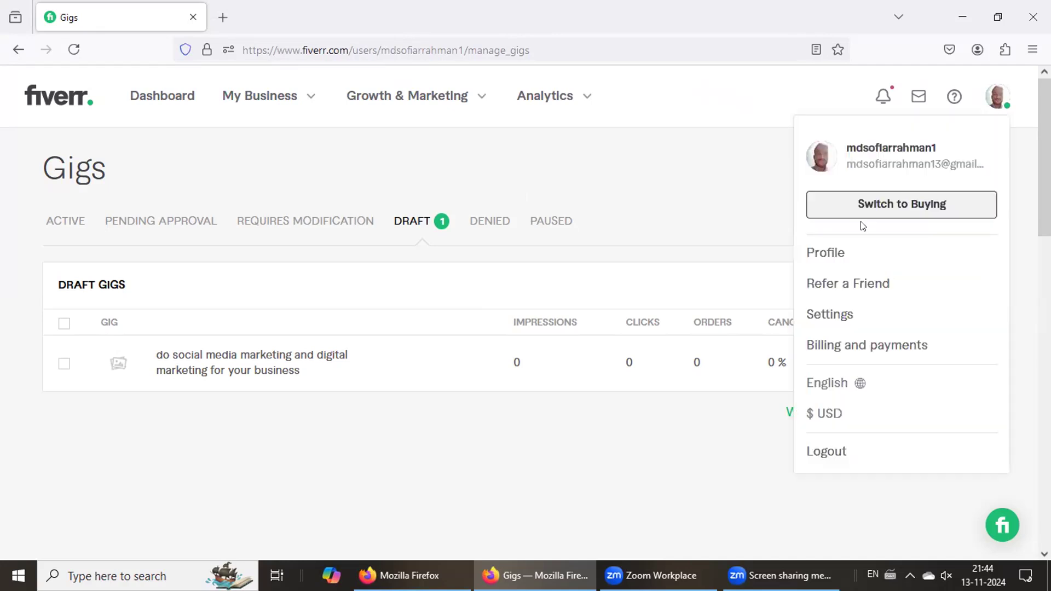
pyautogui.click(827, 246)
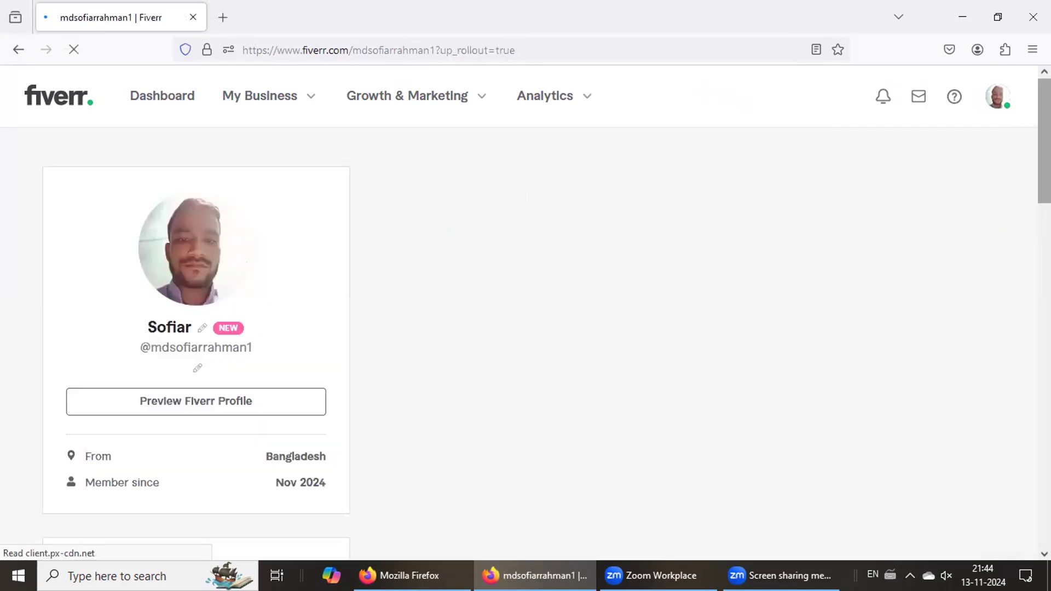
pyautogui.scroll(-3, 1015, 254)
pyautogui.scroll(-4, 1025, 253)
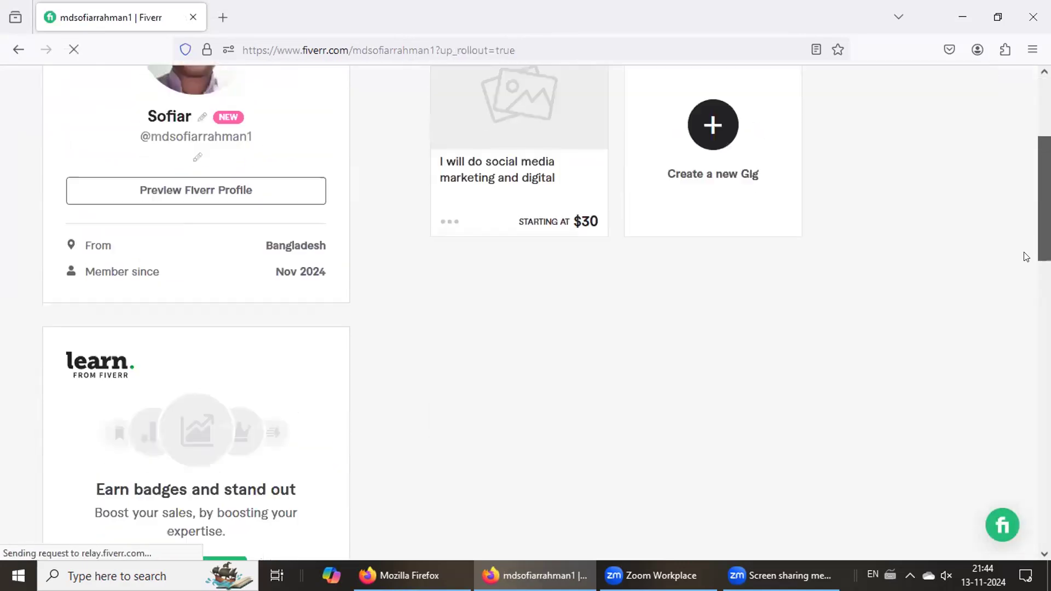
pyautogui.scroll(-1, 1013, 293)
pyautogui.scroll(-2, 1010, 339)
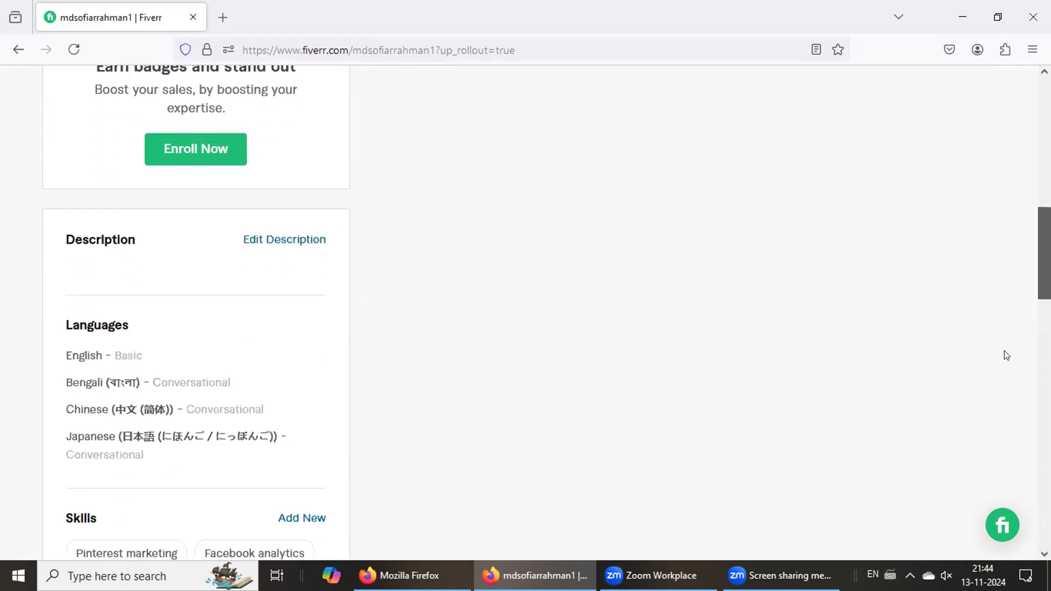
pyautogui.scroll(-1, 1005, 362)
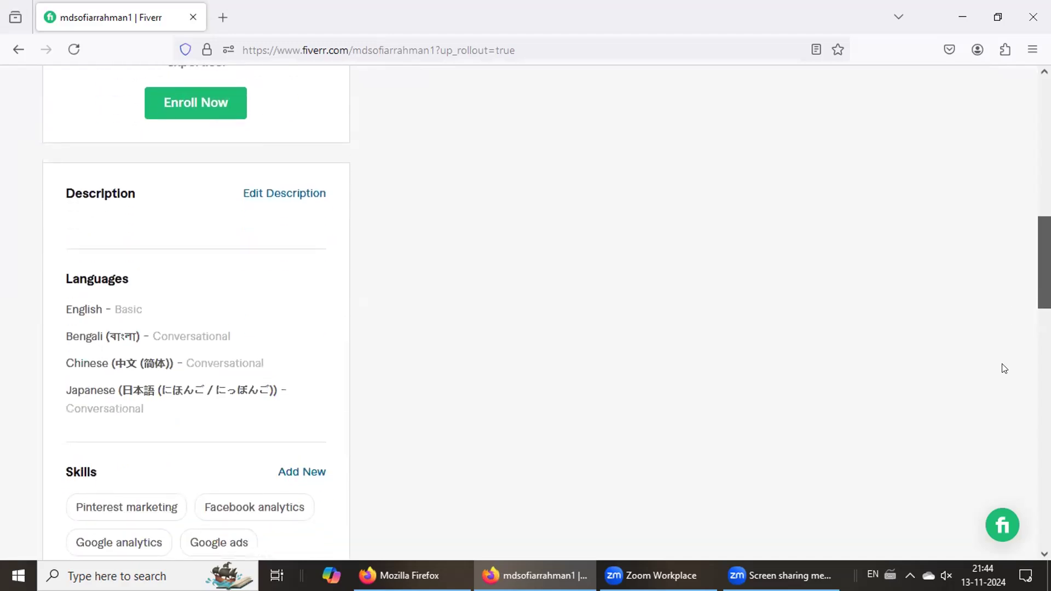
pyautogui.scroll(10, 1016, 188)
pyautogui.scroll(2, 1018, 167)
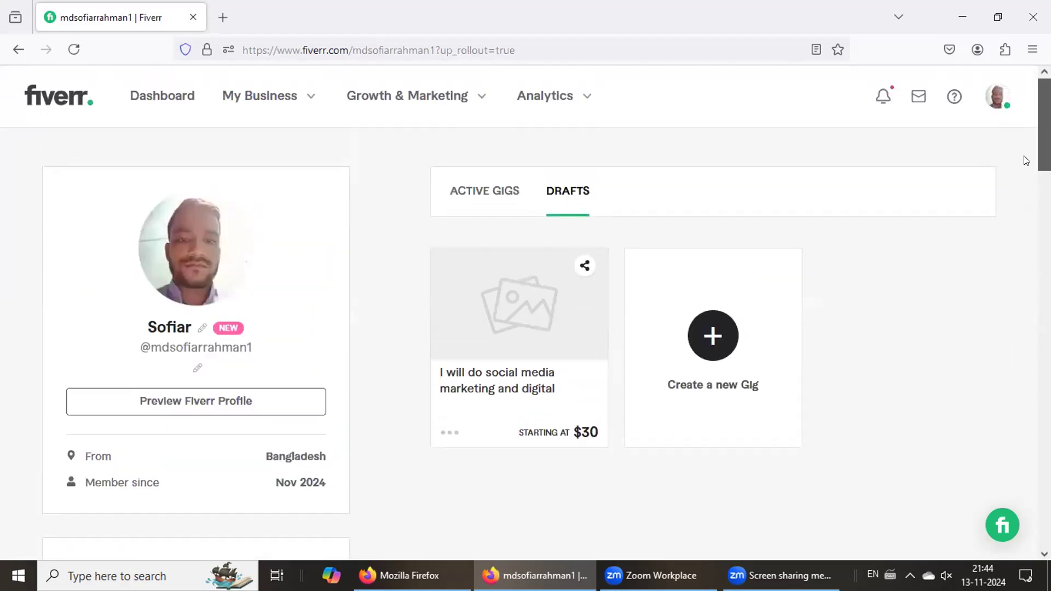
pyautogui.scroll(-2, 1018, 168)
pyautogui.scroll(1, 1018, 167)
pyautogui.scroll(1, 1032, 176)
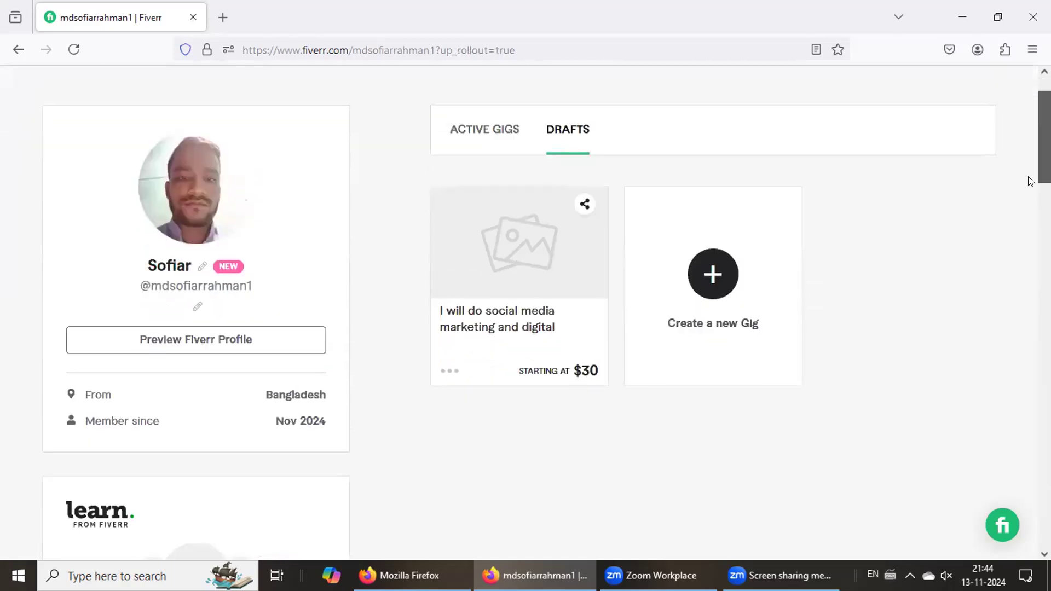
pyautogui.scroll(-10, 1013, 241)
pyautogui.scroll(-1, 1013, 377)
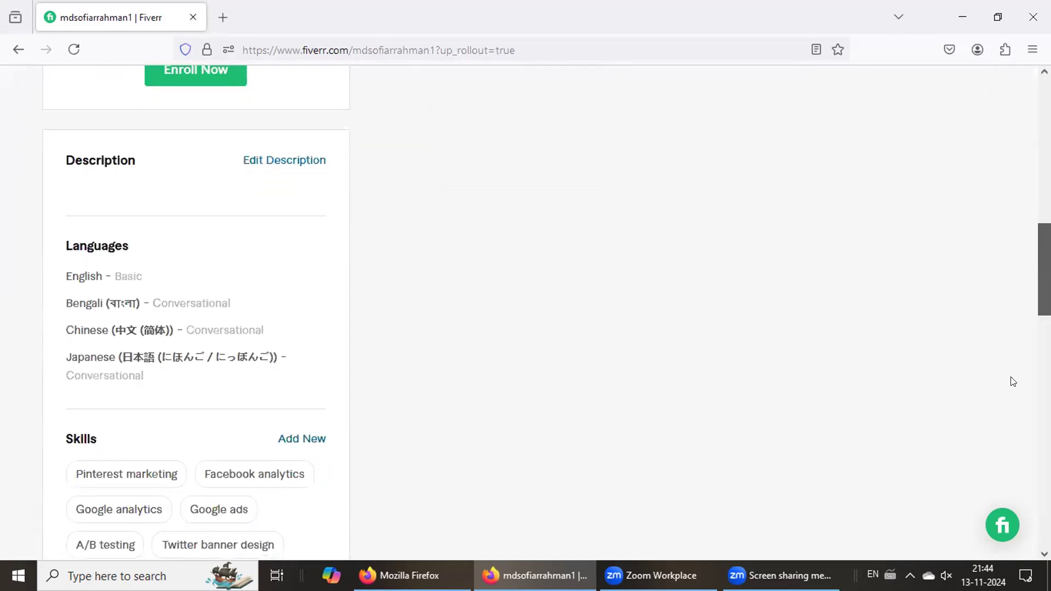
pyautogui.scroll(-8, 1013, 389)
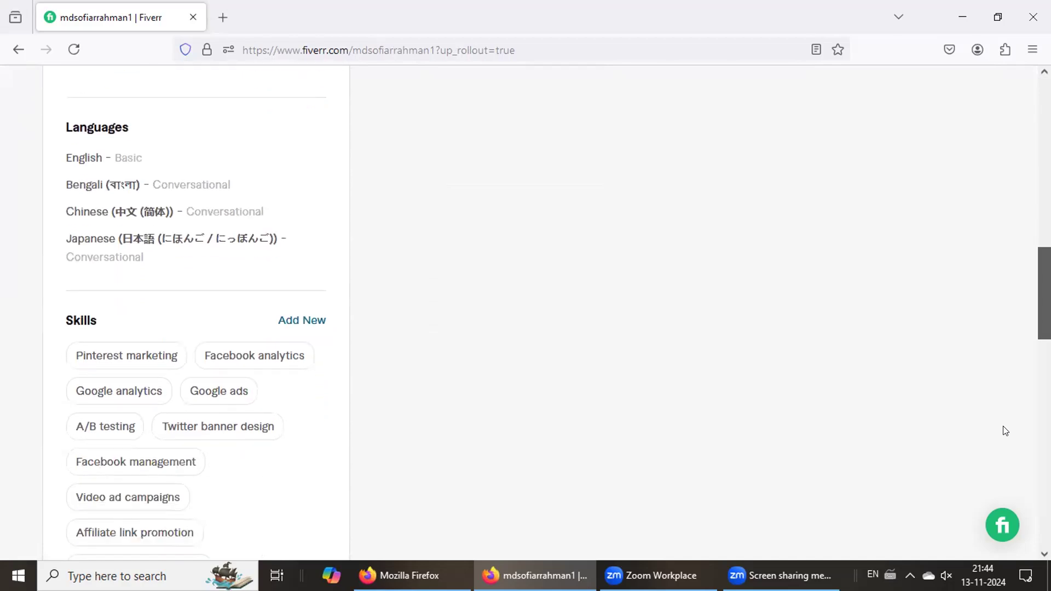
pyautogui.scroll(-1, 976, 520)
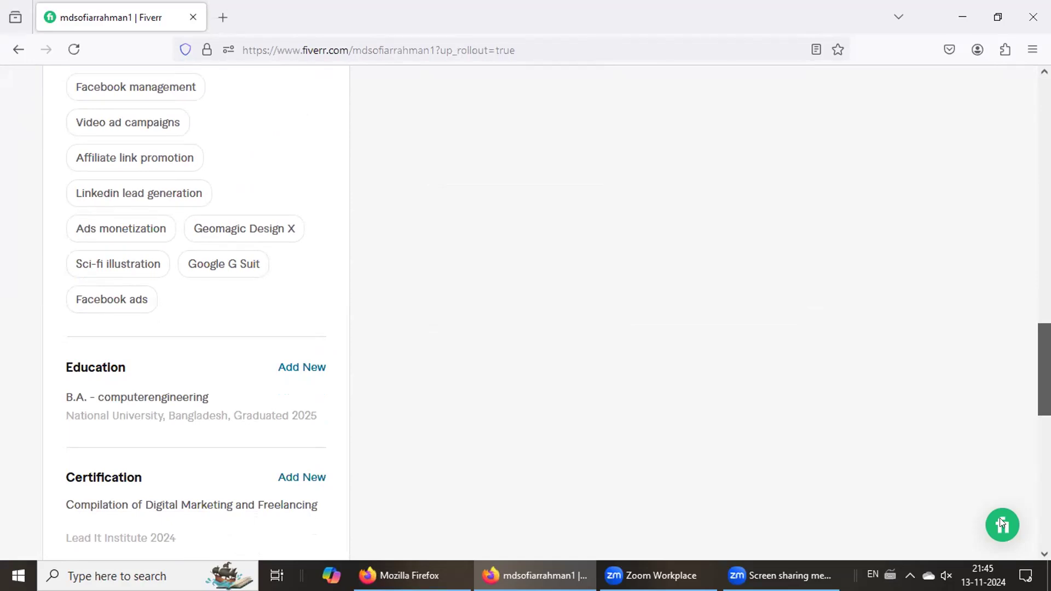
pyautogui.scroll(2, 999, 517)
pyautogui.scroll(-3, 999, 518)
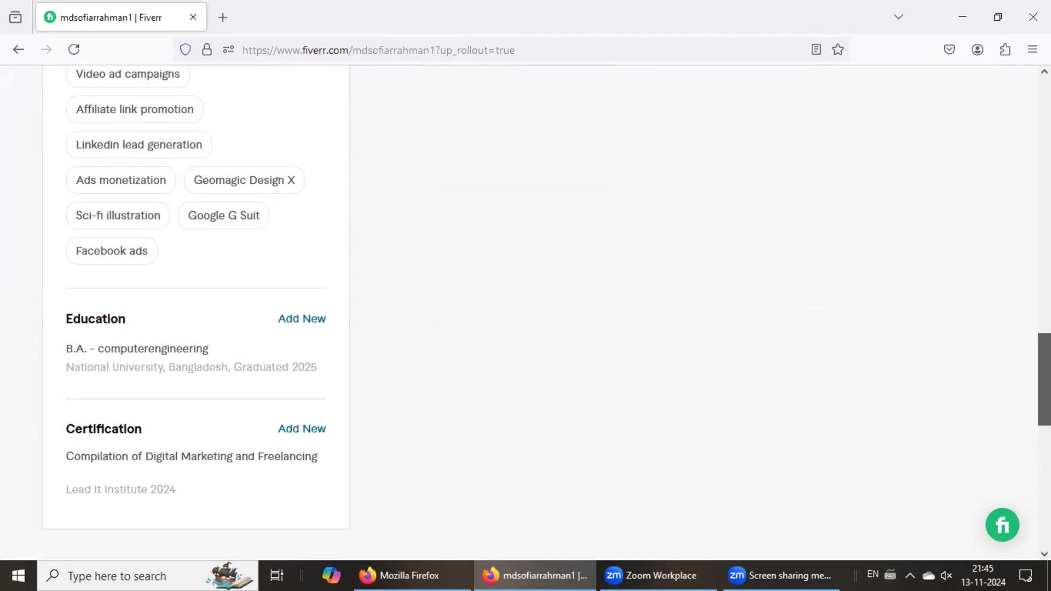
pyautogui.scroll(10, 1029, 432)
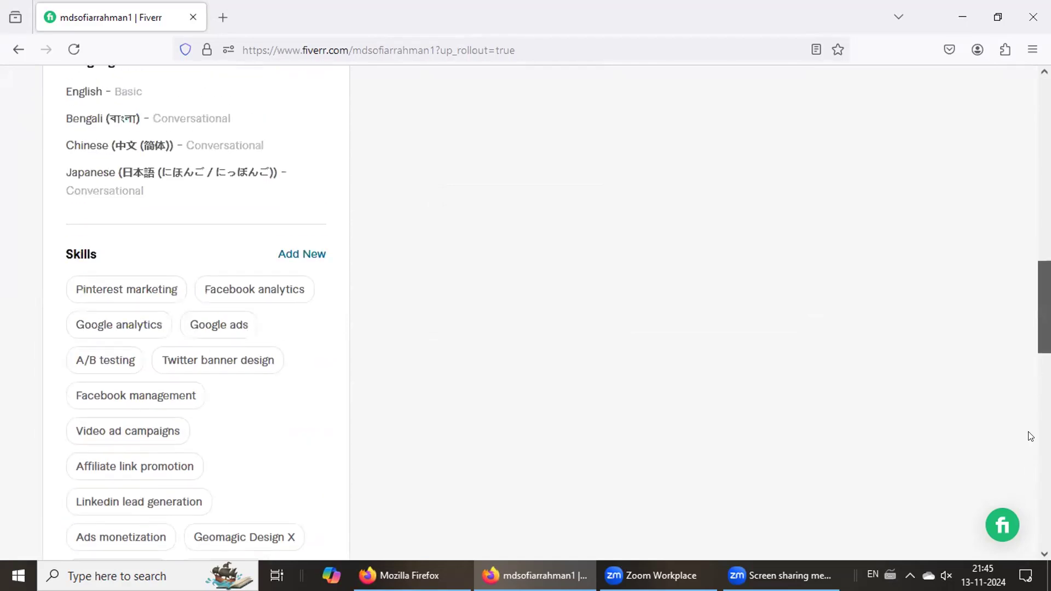
pyautogui.scroll(3, 526, 312)
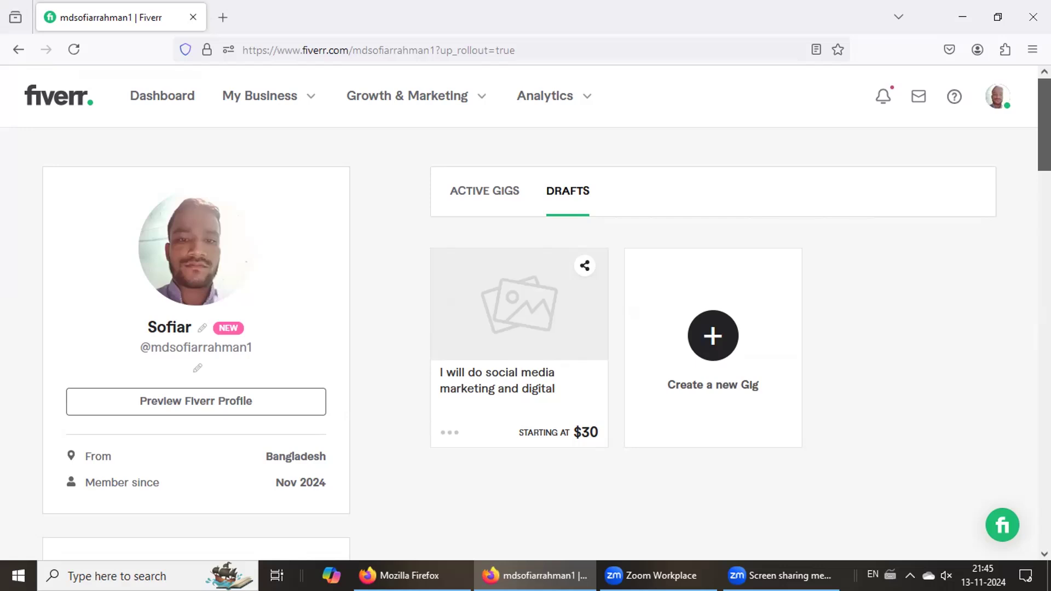
pyautogui.scroll(-2, 525, 312)
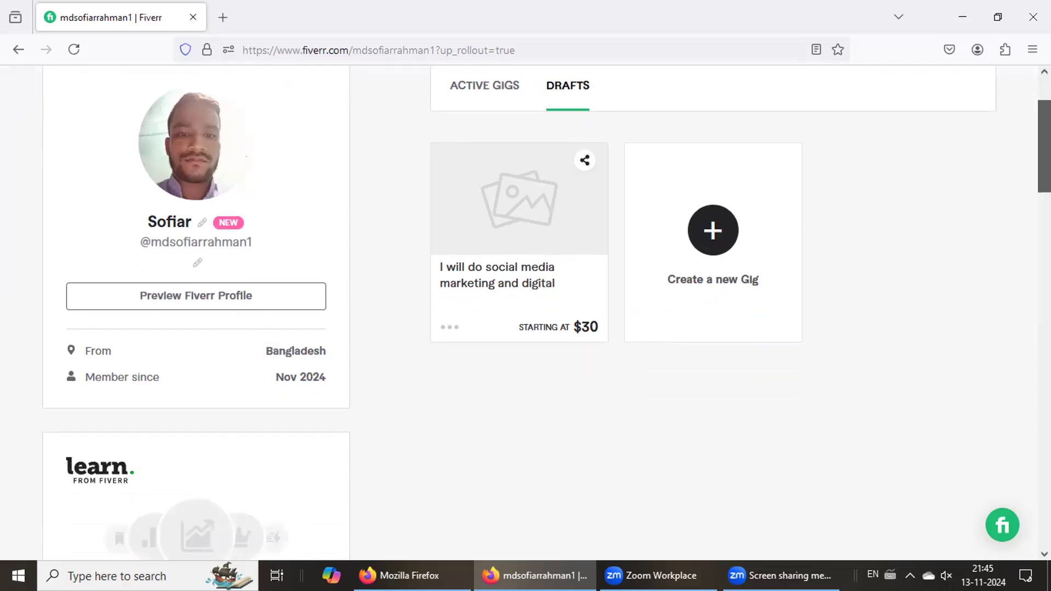
pyautogui.scroll(3, 525, 312)
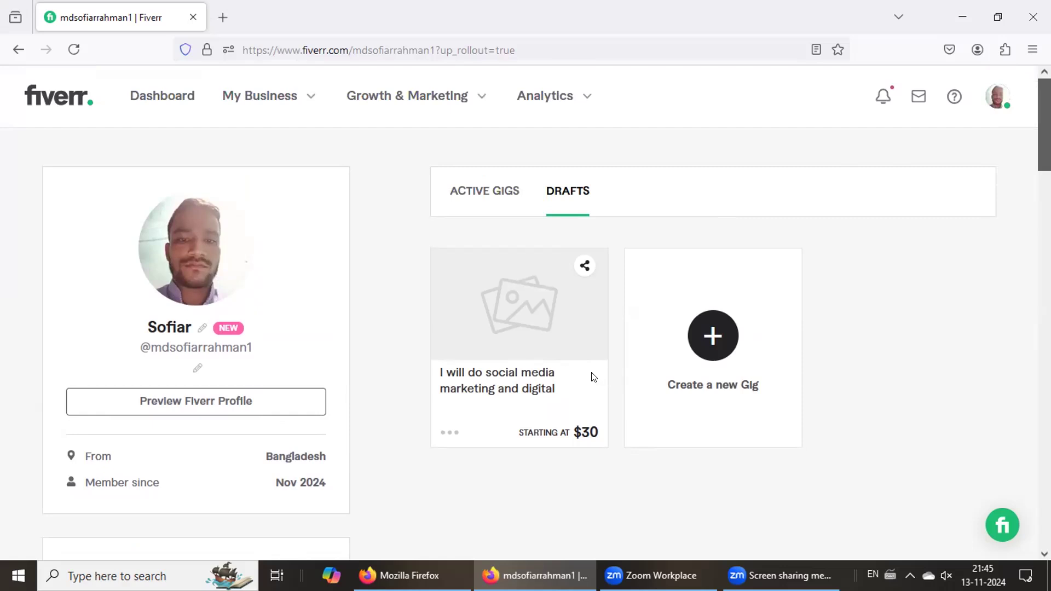
# Open the draft social media marketing gig for editing and look over its overview
pyautogui.click(448, 430)
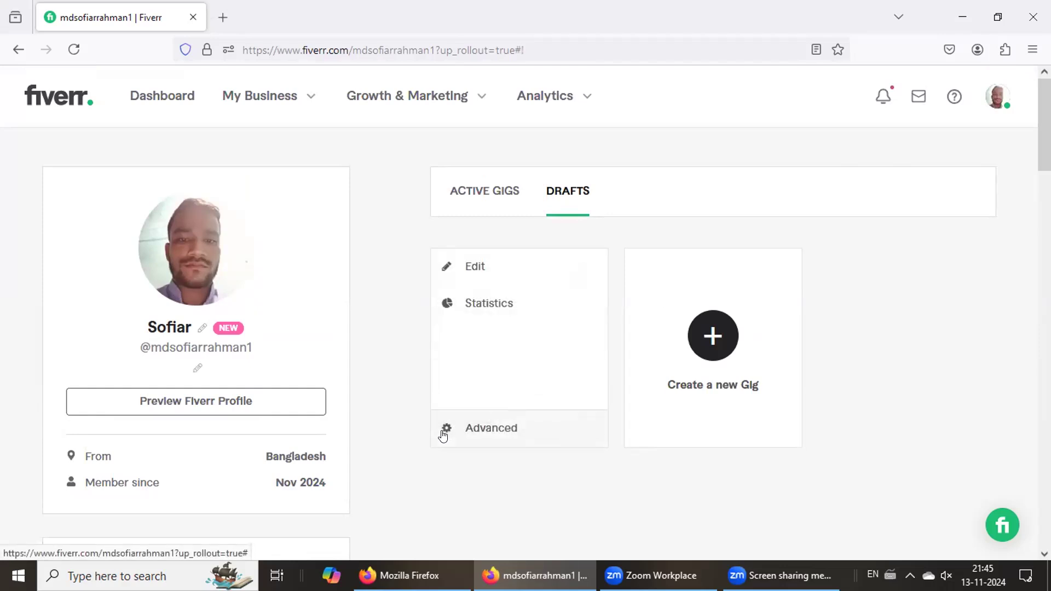
pyautogui.click(474, 266)
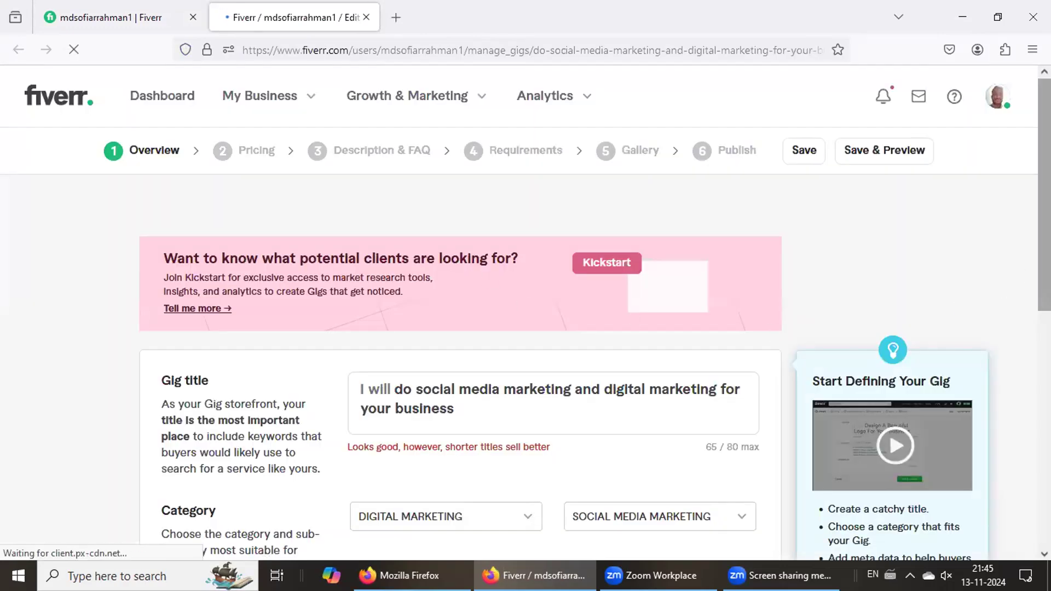
pyautogui.scroll(-3, 473, 266)
pyautogui.scroll(-5, 474, 266)
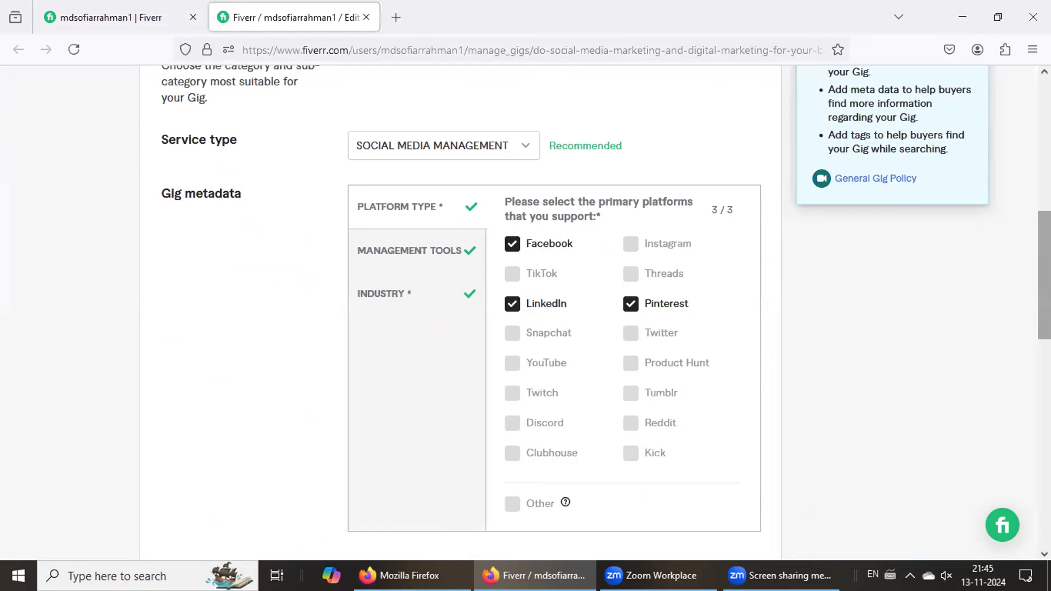
pyautogui.scroll(-1, 474, 266)
pyautogui.scroll(-12, 474, 266)
pyautogui.scroll(5, 474, 266)
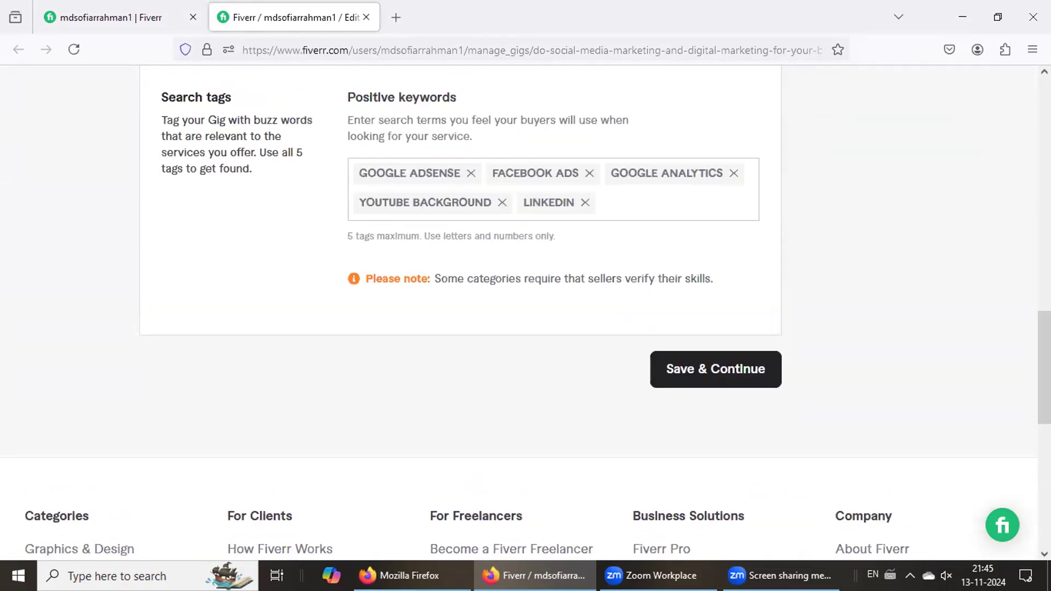
# Save the overview, pricing, and description & FAQ steps to reach the Requirements page
pyautogui.click(673, 370)
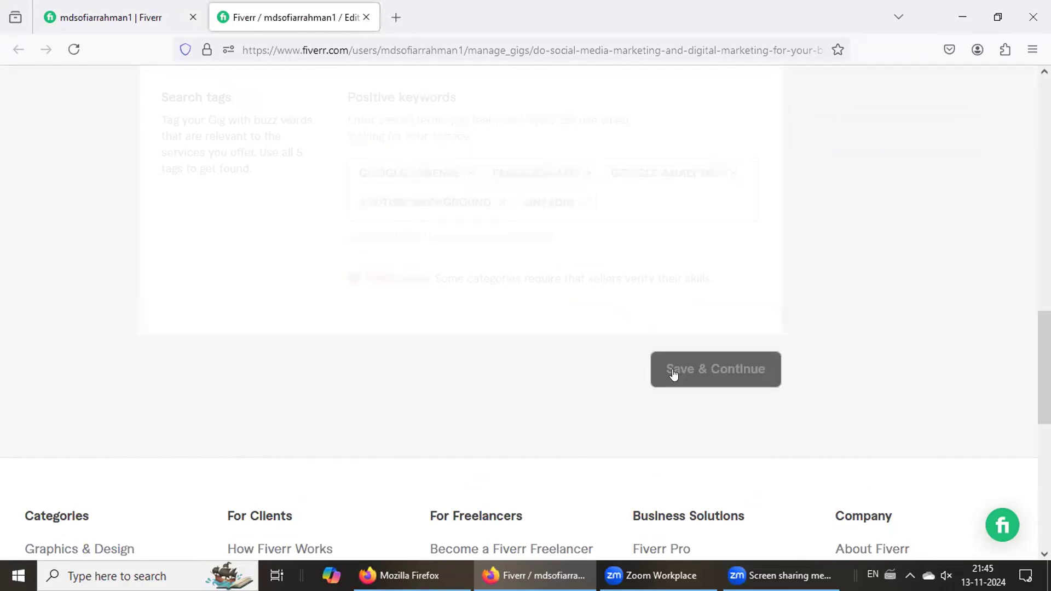
pyautogui.scroll(-10, 676, 372)
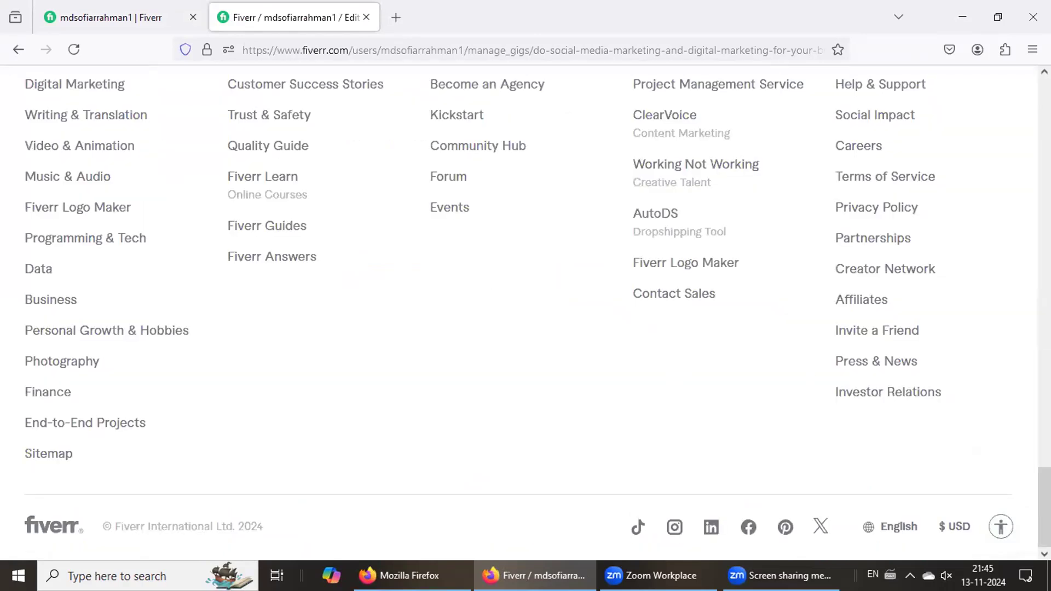
pyautogui.scroll(10, 953, 353)
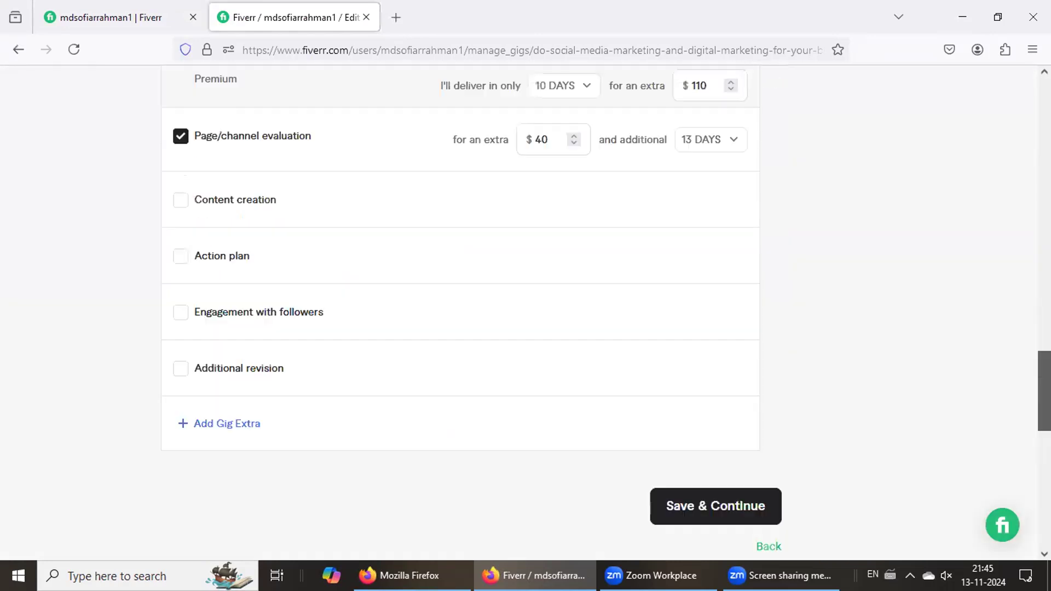
pyautogui.scroll(-5, 953, 353)
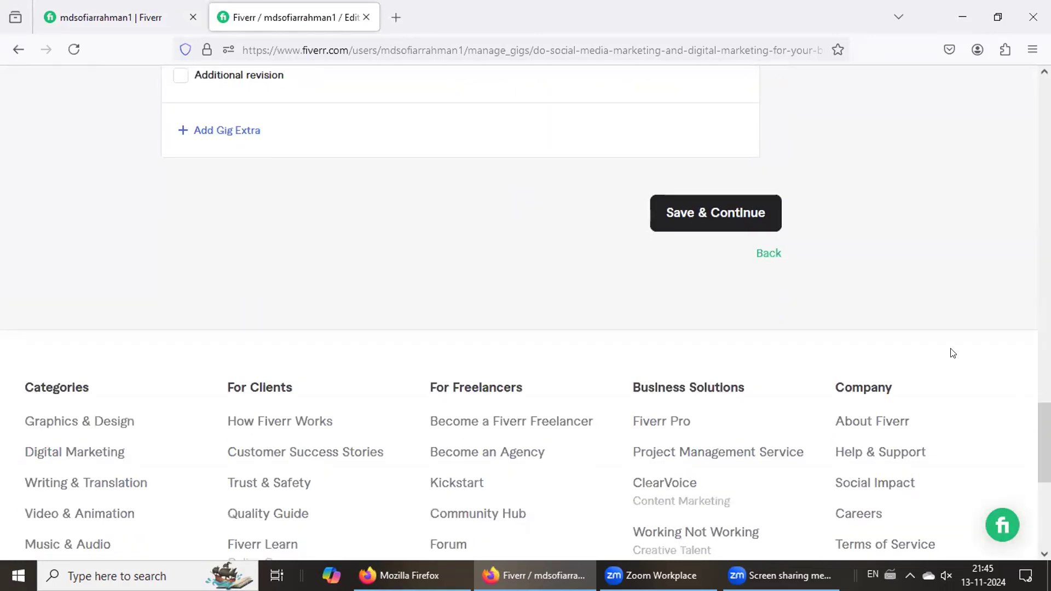
pyautogui.click(748, 214)
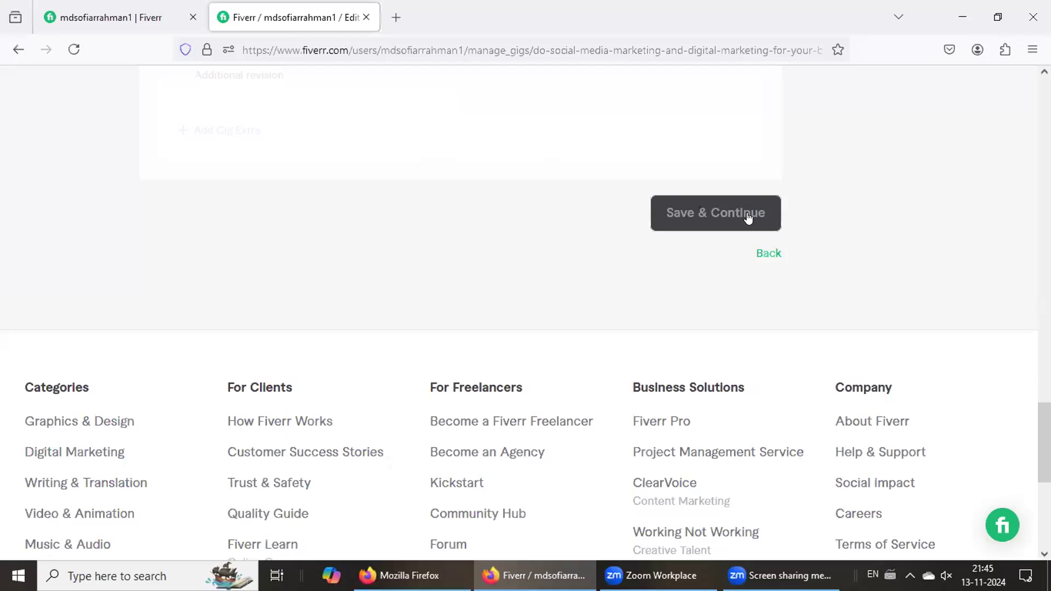
pyautogui.moveTo(1043, 489); pyautogui.dragTo(1043, 369)
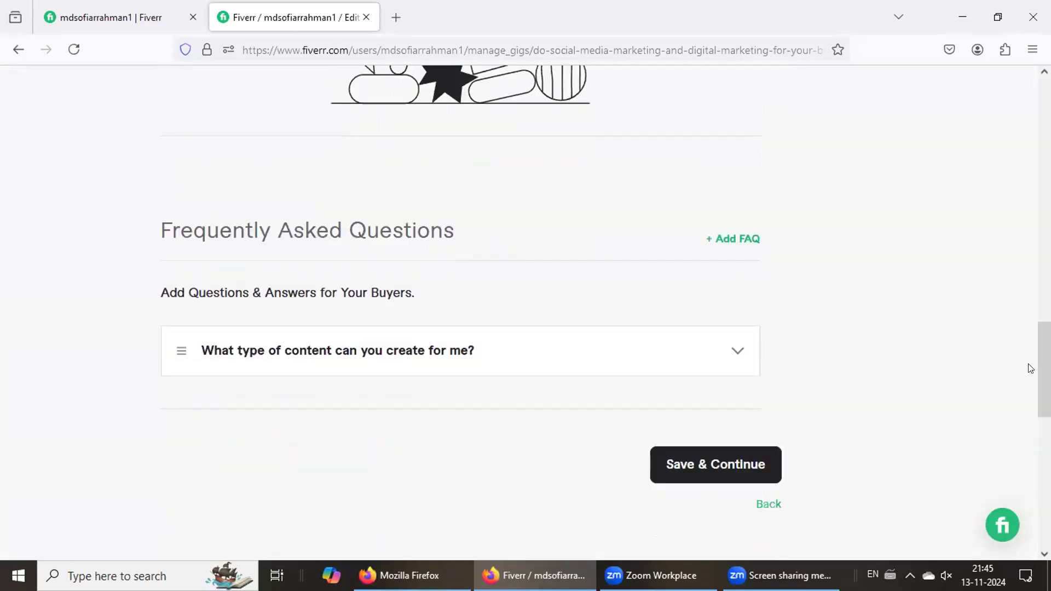
pyautogui.click(706, 465)
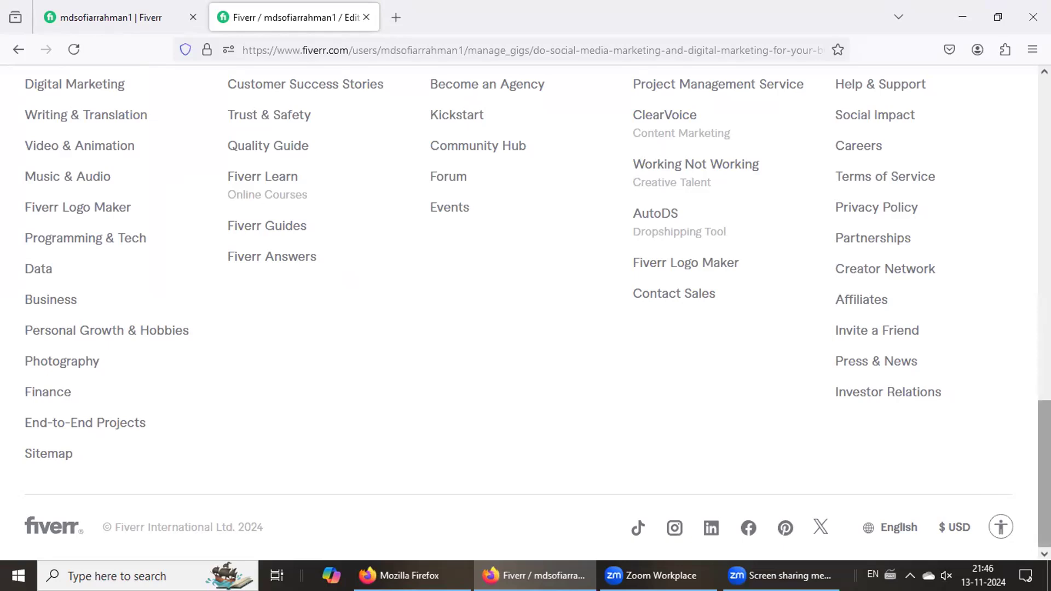
pyautogui.scroll(7, 1045, 470)
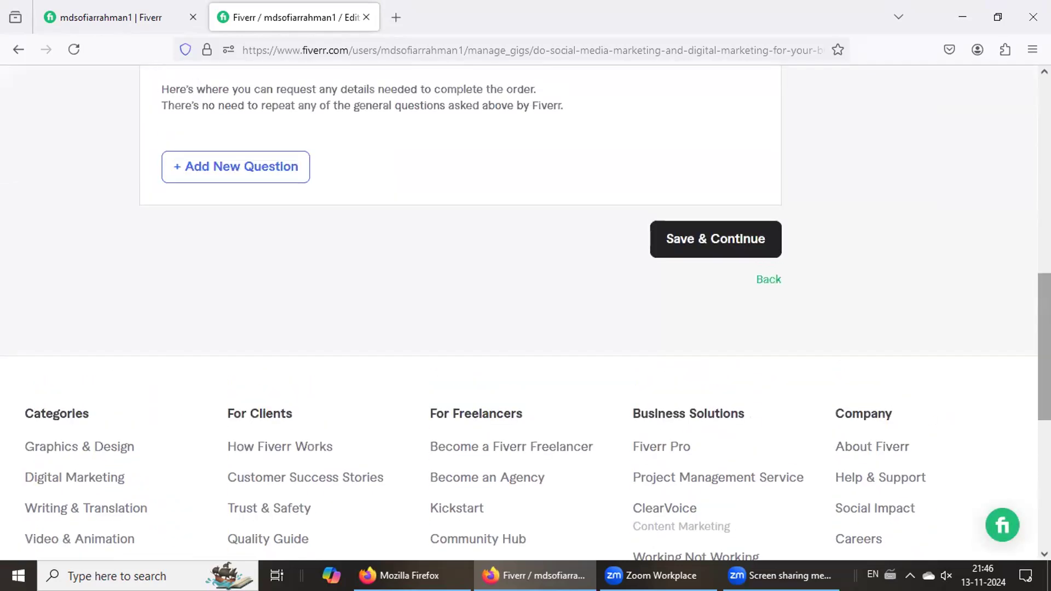
# Hit the 'at least 1 requirement' error, then open an empty Add a question form
pyautogui.click(659, 245)
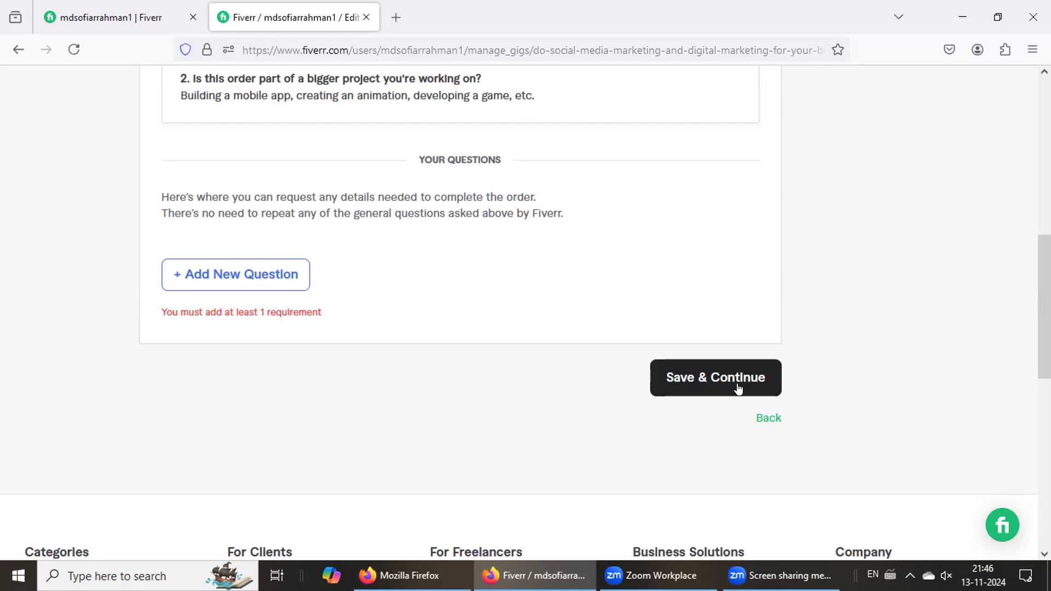
pyautogui.click(213, 279)
pyautogui.click(255, 341)
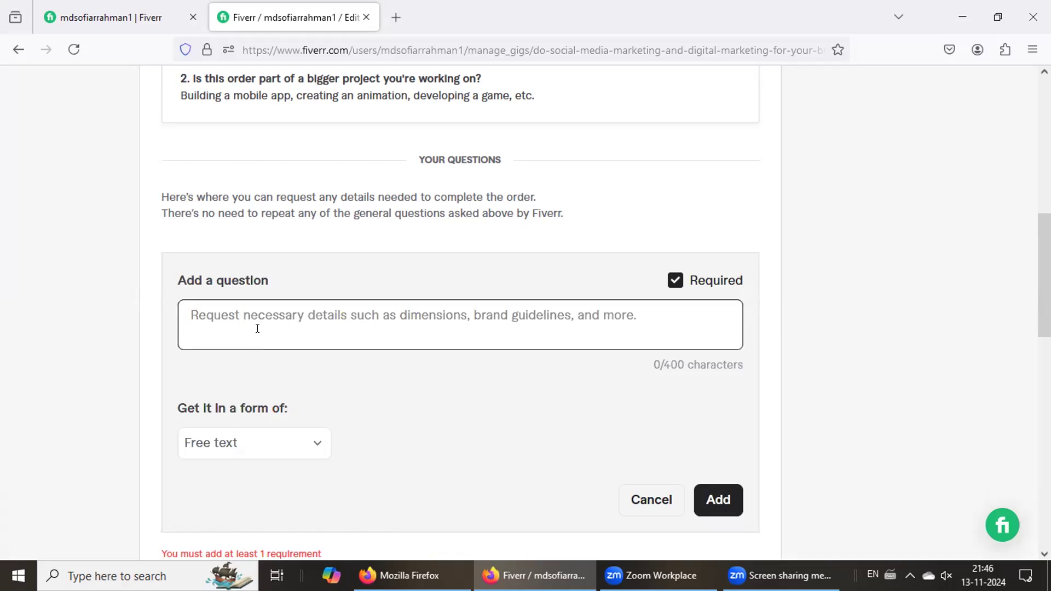
# Type the question 'How do I contact you if I have a question' in the question box
pyautogui.click(257, 328)
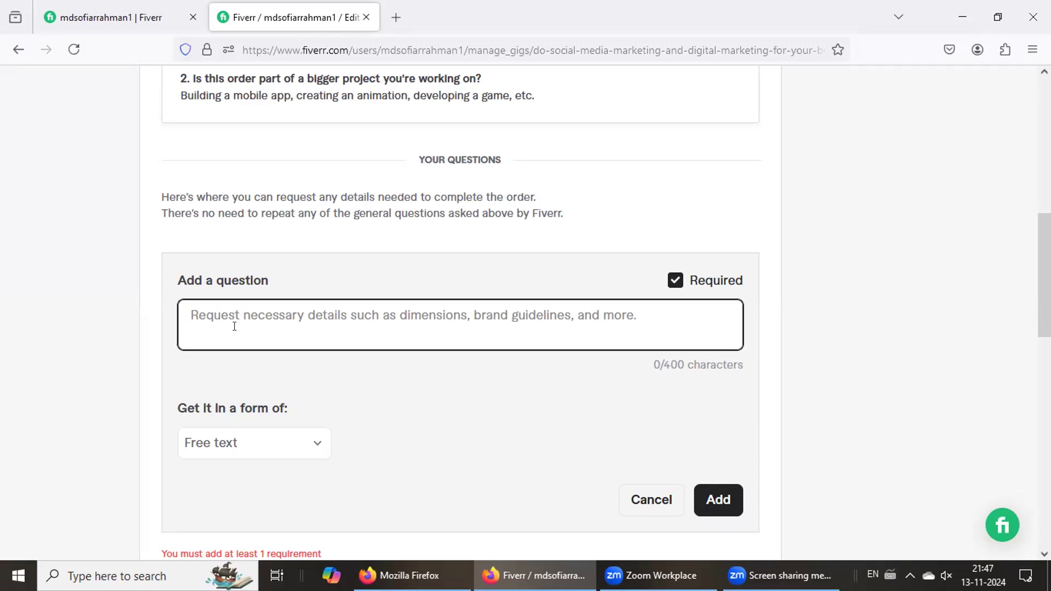
pyautogui.write('ho')
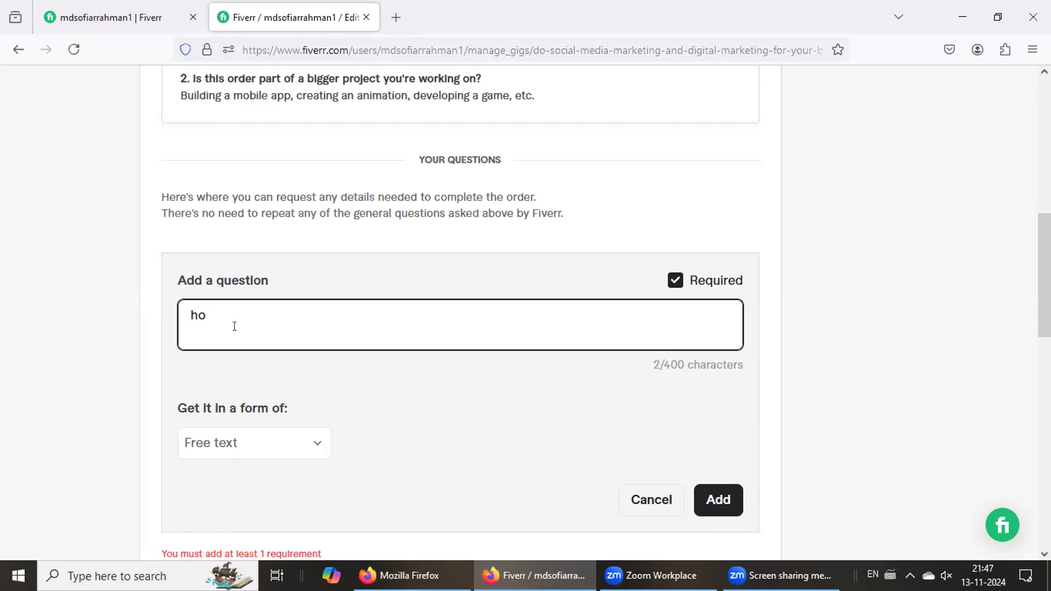
pyautogui.press('BackSpace')
pyautogui.press('BackSpace')
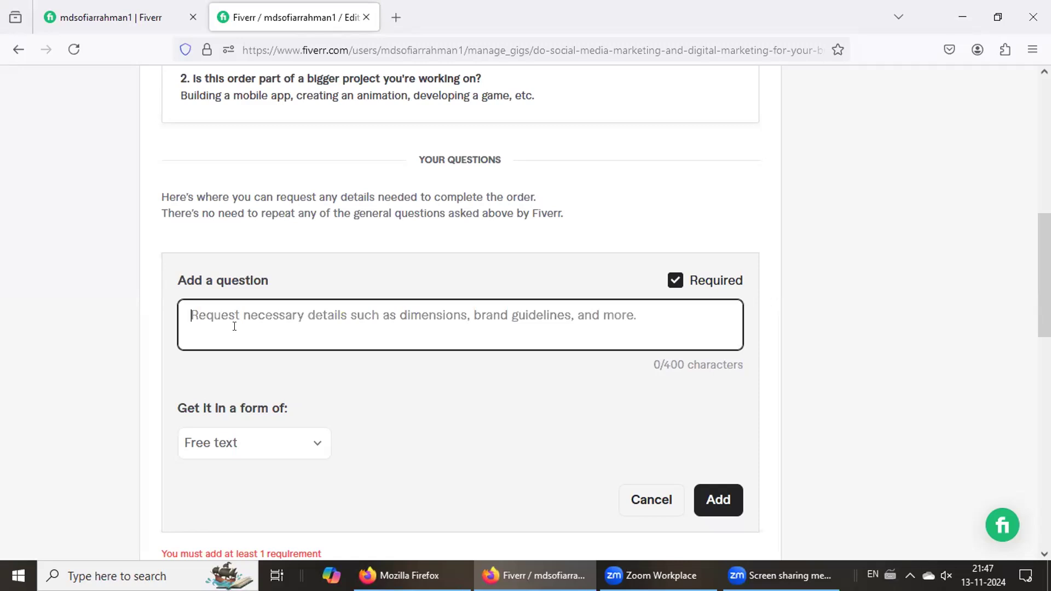
pyautogui.write('How')
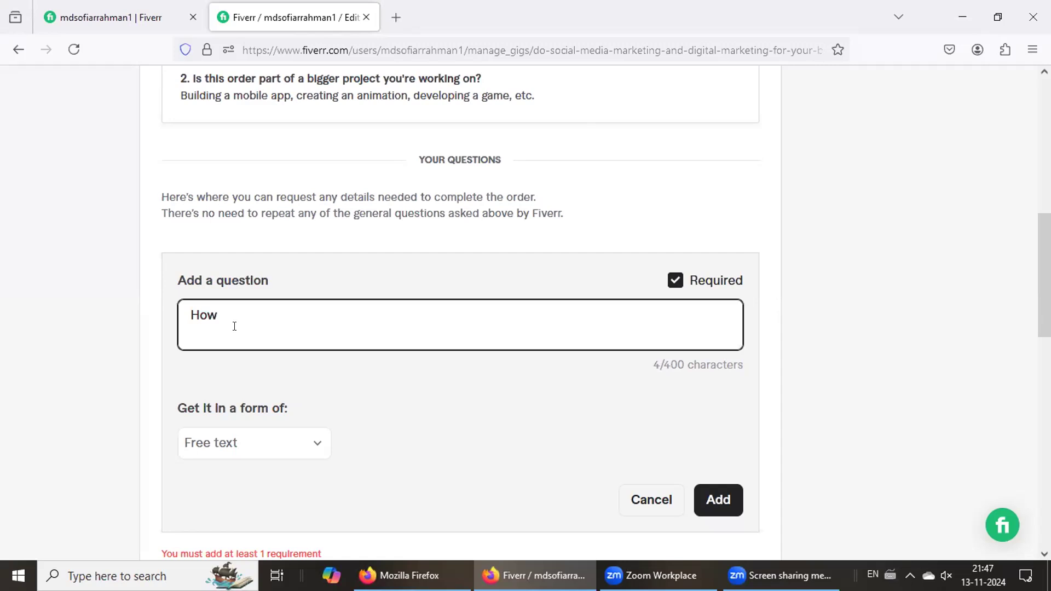
pyautogui.write('do I contact you i')
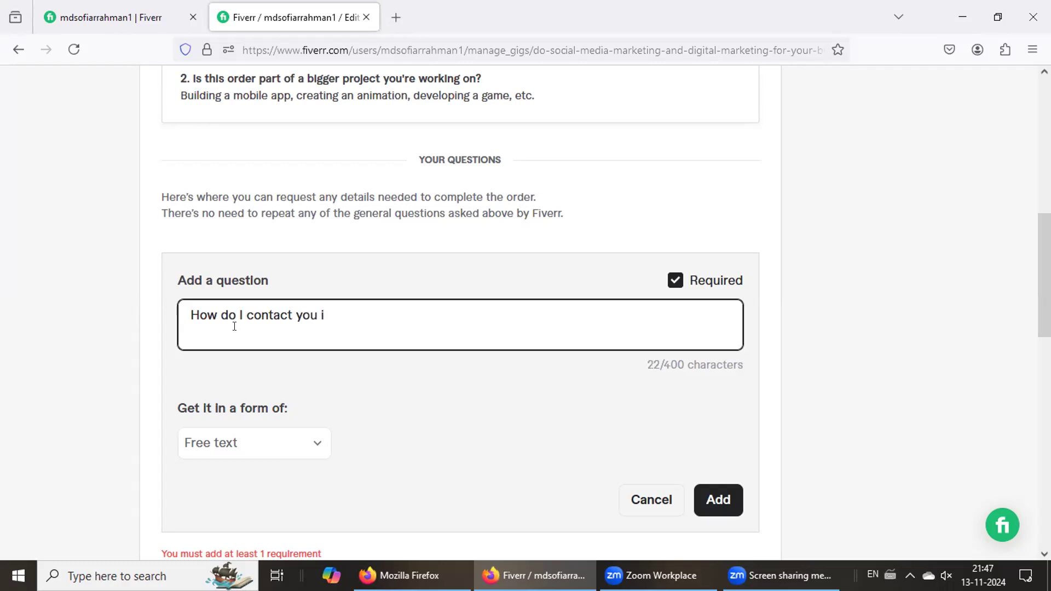
pyautogui.write('f I have a qu')
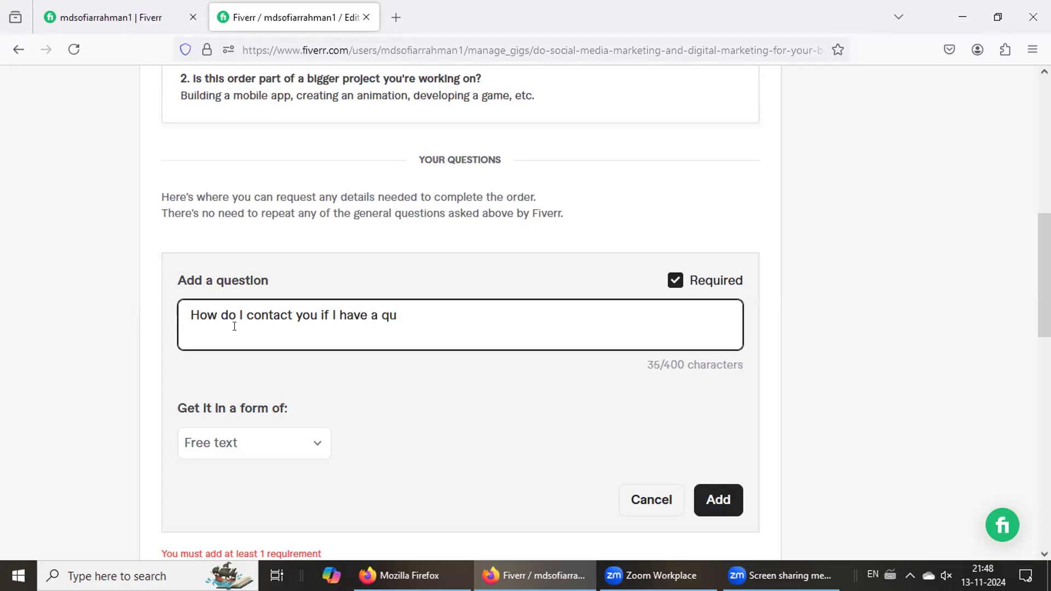
pyautogui.write('estion')
# Reword the question to 'How do I inform you if I have a question'
pyautogui.doubleClick(291, 315)
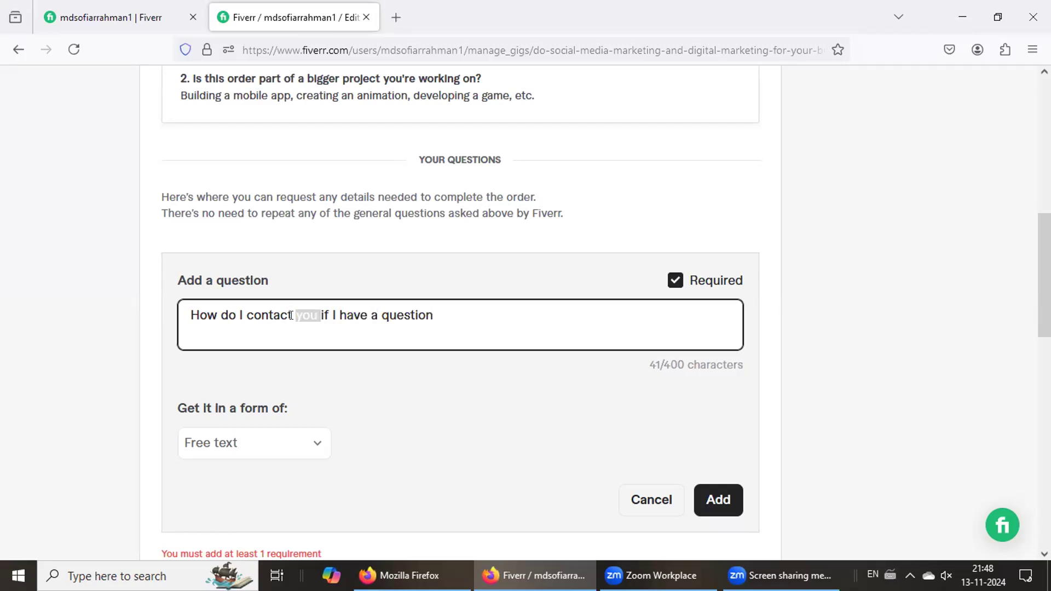
pyautogui.press('BackSpace')
pyautogui.press('BackSpace')
pyautogui.press('BackSpace')
pyautogui.press('BackSpace')
pyautogui.press('BackSpace')
pyautogui.press('BackSpace')
pyautogui.press('BackSpace')
pyautogui.press('BackSpace')
pyautogui.press('BackSpace')
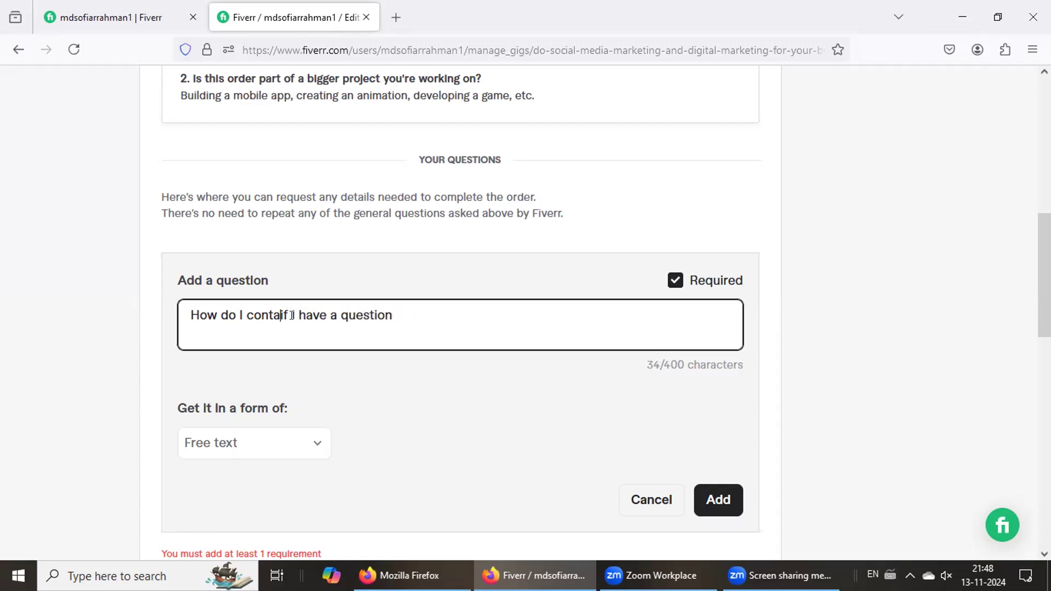
pyautogui.press('BackSpace')
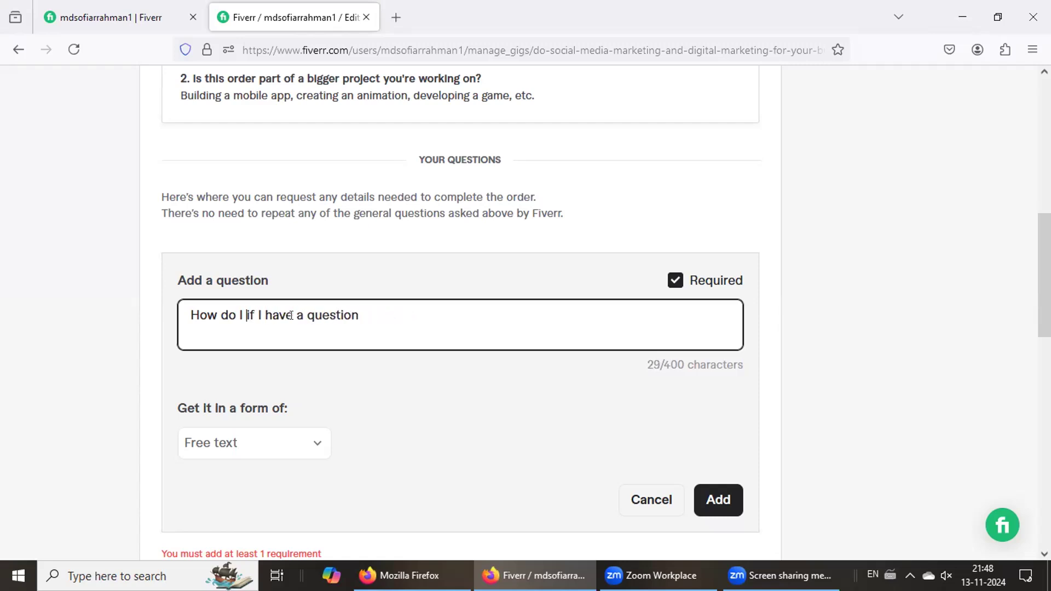
pyautogui.write('info')
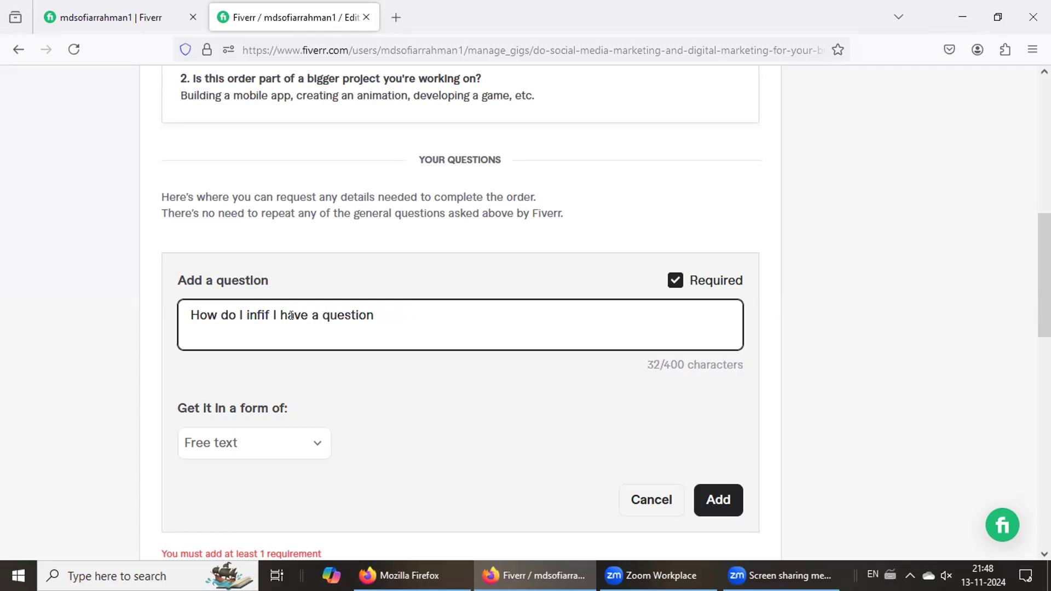
pyautogui.write('rm')
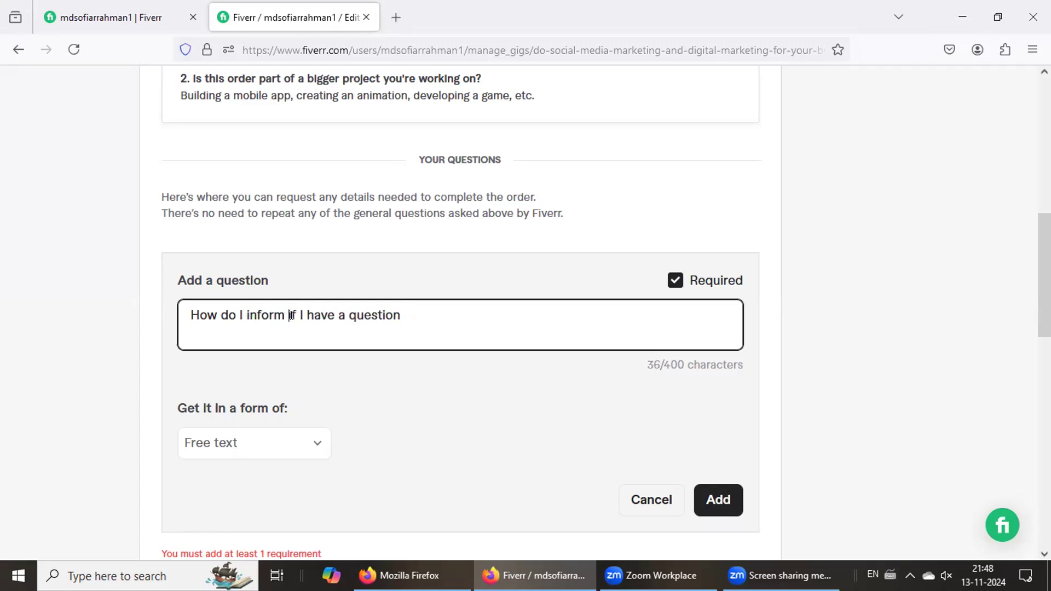
pyautogui.doubleClick(399, 316)
pyautogui.rightClick(407, 317)
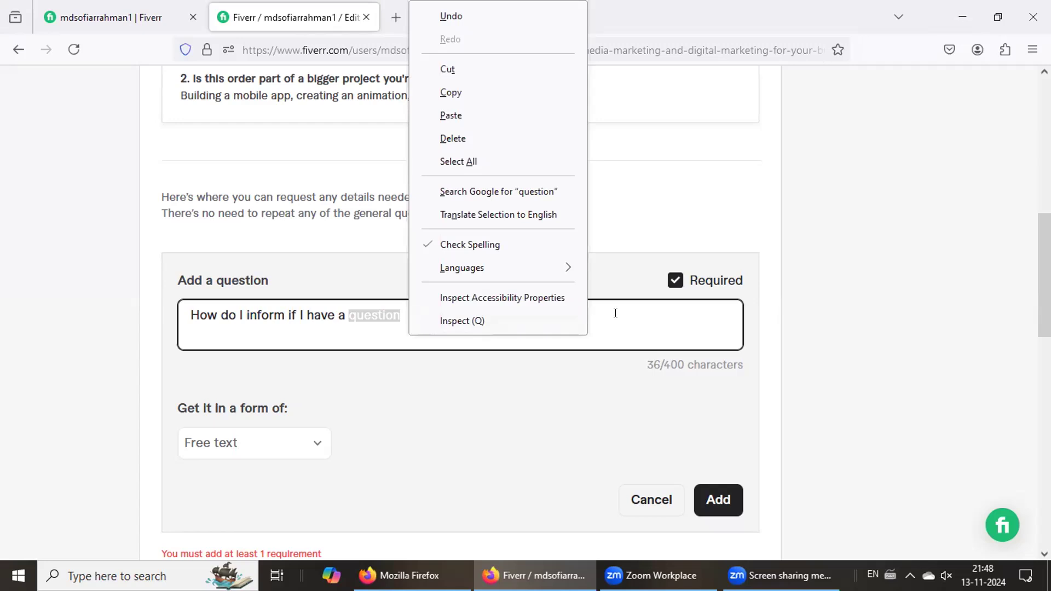
pyautogui.click(614, 312)
pyautogui.click(415, 320)
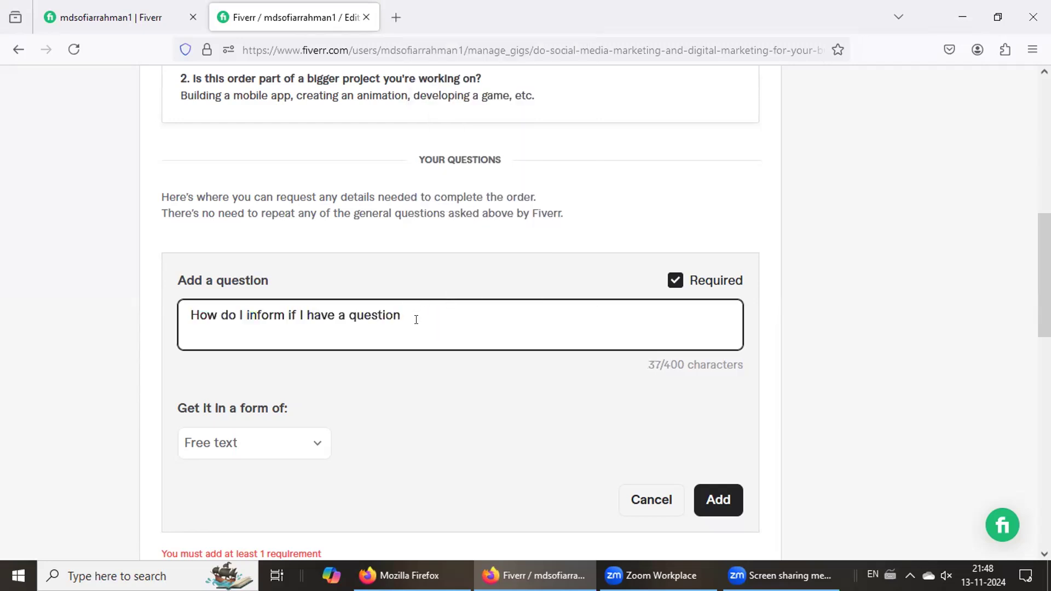
pyautogui.doubleClick(281, 306)
pyautogui.click(281, 307)
pyautogui.doubleClick(282, 307)
pyautogui.click(281, 306)
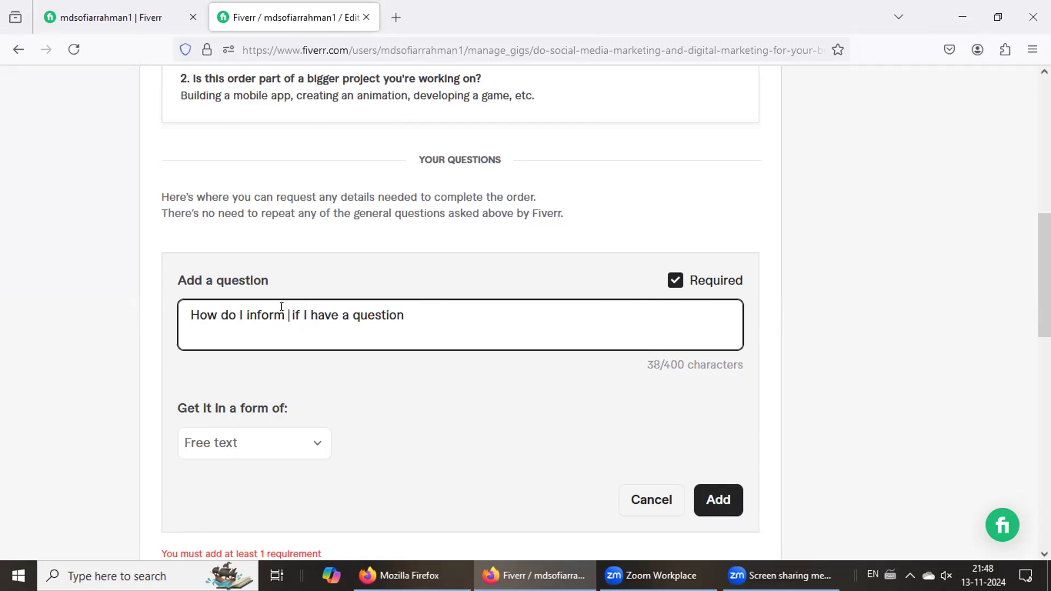
pyautogui.write('you')
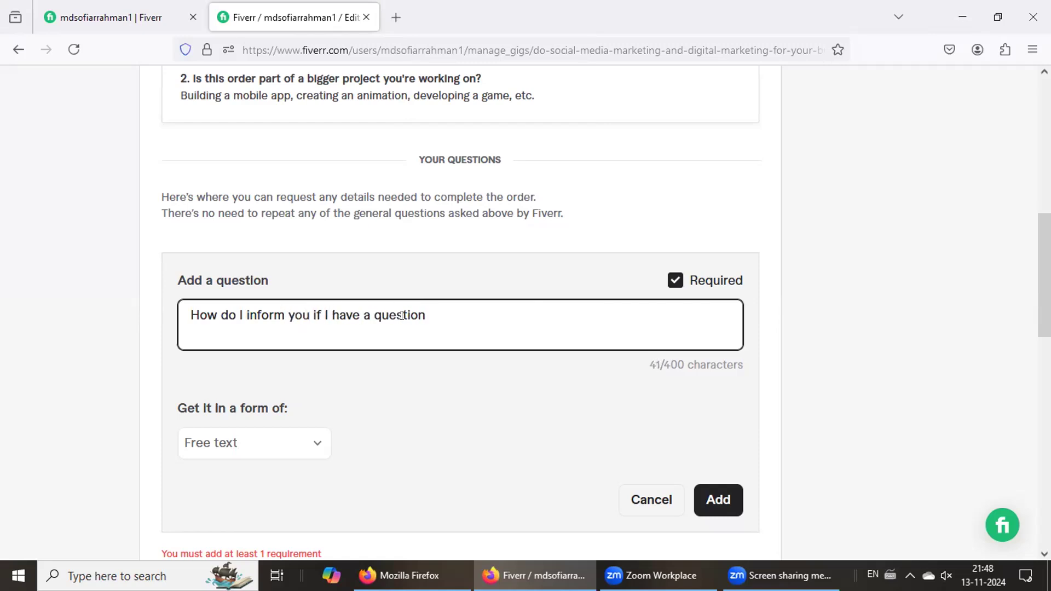
pyautogui.doubleClick(426, 315)
pyautogui.click(429, 319)
# Add '?' and the answer line 'Ans: You can inform me directly through the fiverr messaging system.'
pyautogui.write('?')
pyautogui.press('Return')
pyautogui.write('Ans:')
pyautogui.write('You can ')
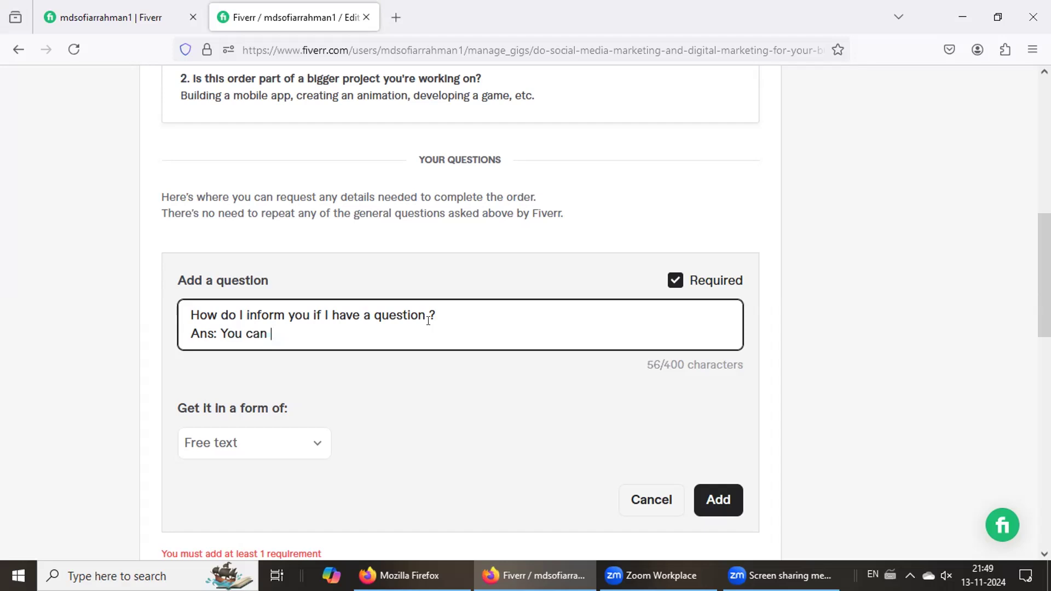
pyautogui.write('inform me dire')
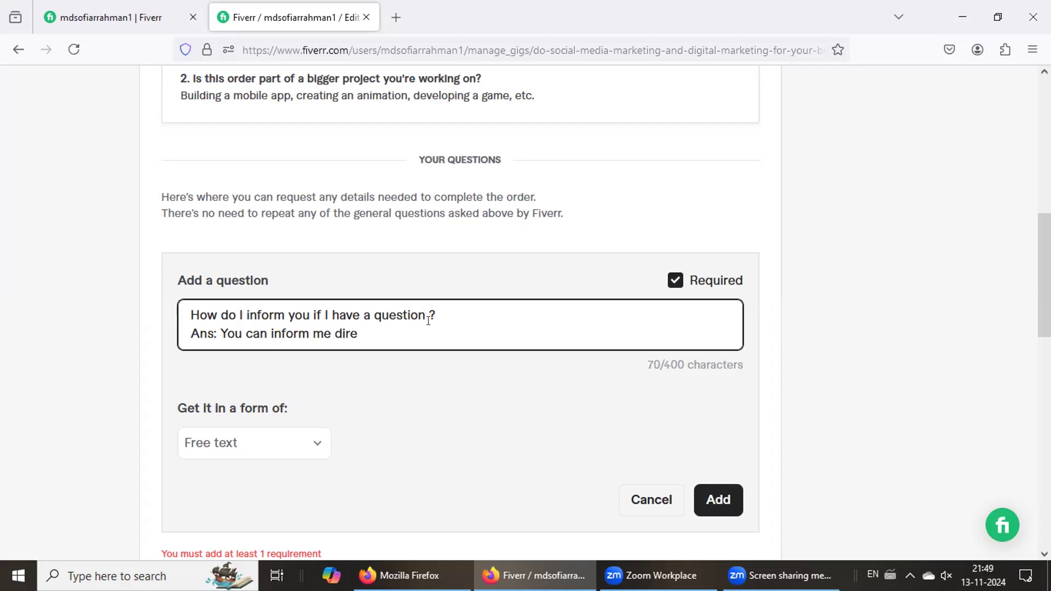
pyautogui.write('ctly thr')
pyautogui.write('ough the fi')
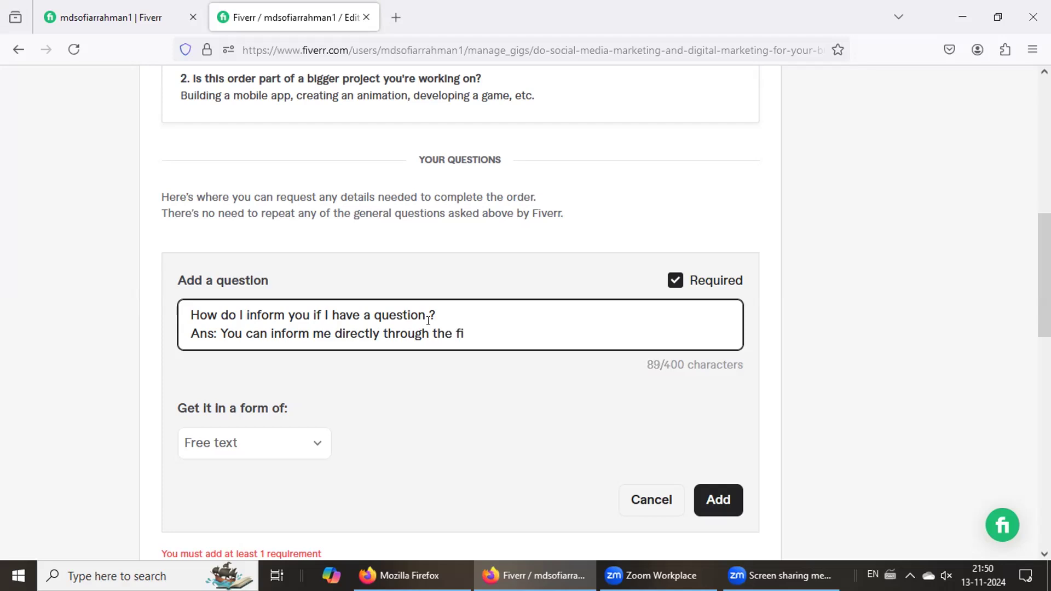
pyautogui.write('verr messaging')
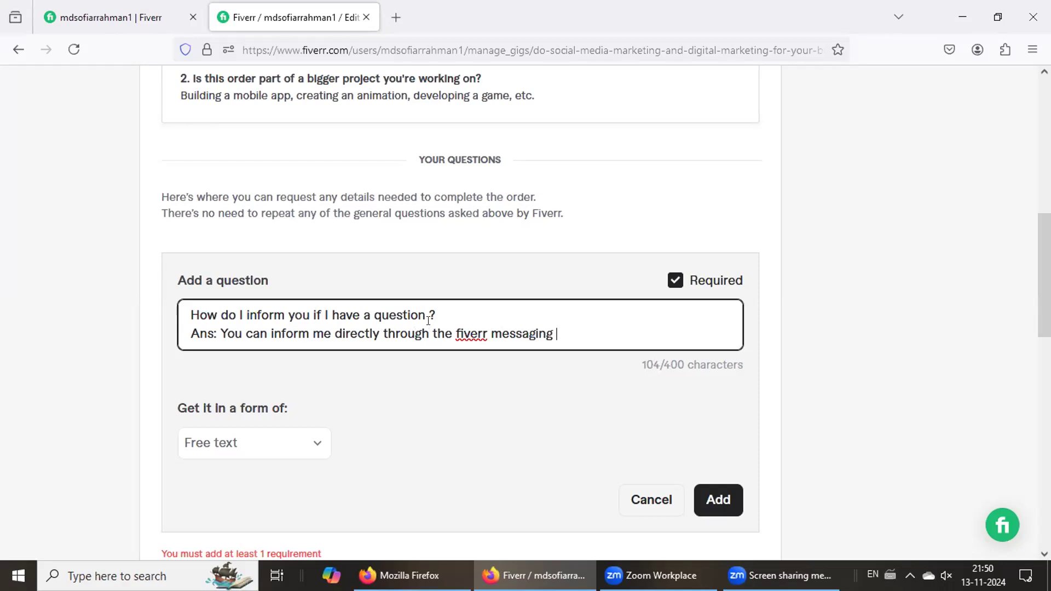
pyautogui.write(' system')
pyautogui.write('.')
pyautogui.click(703, 500)
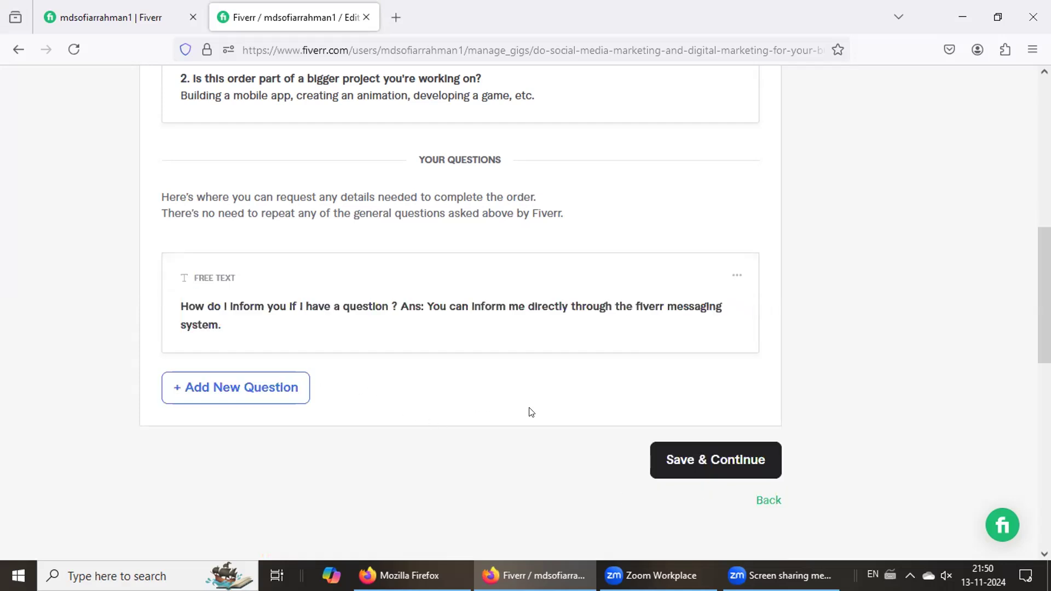
pyautogui.click(685, 471)
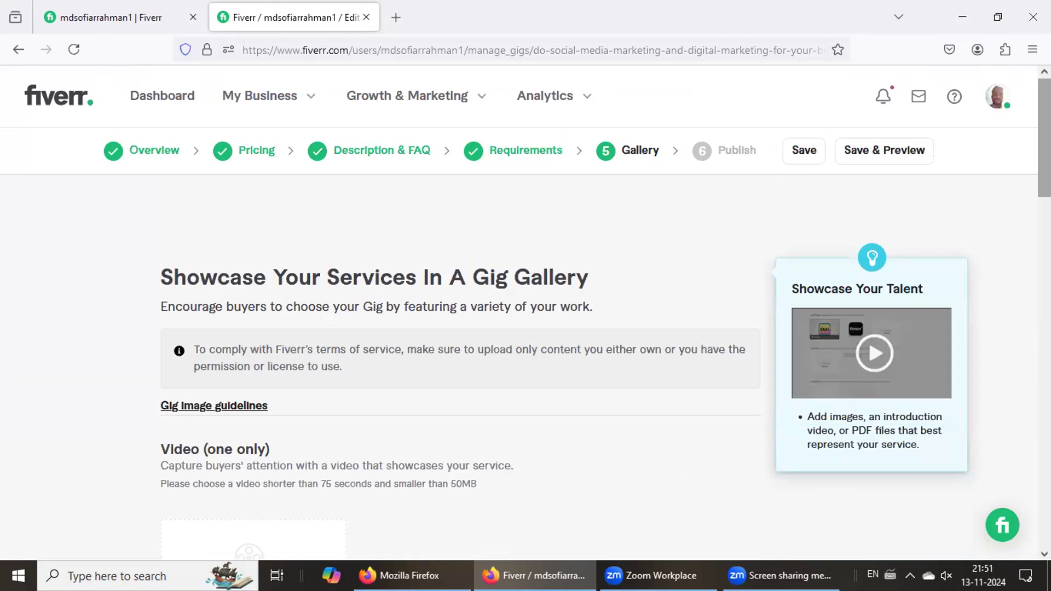
pyautogui.scroll(-6, 525, 312)
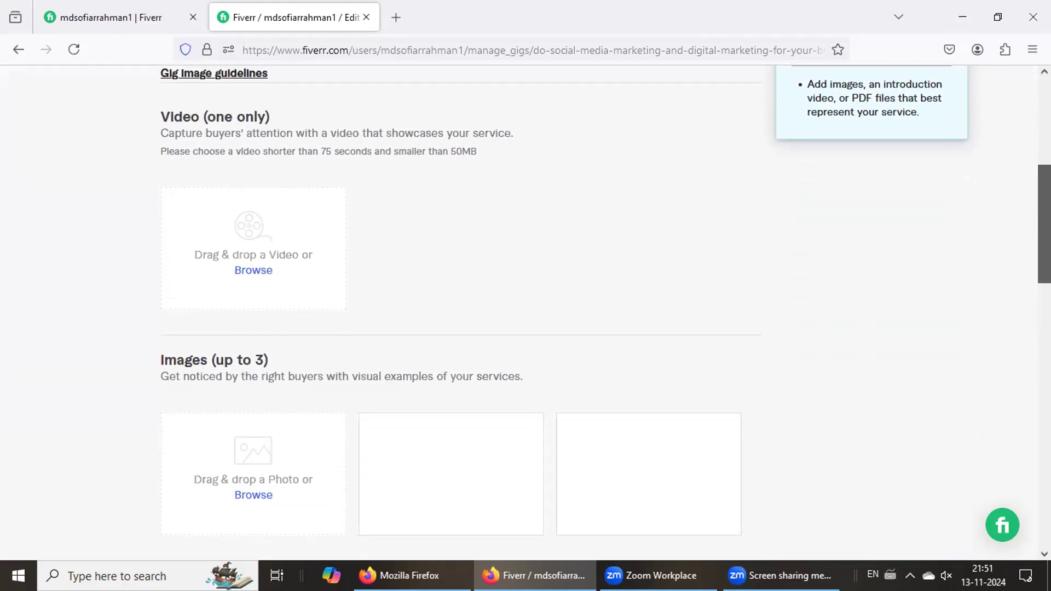
pyautogui.scroll(-8, 525, 312)
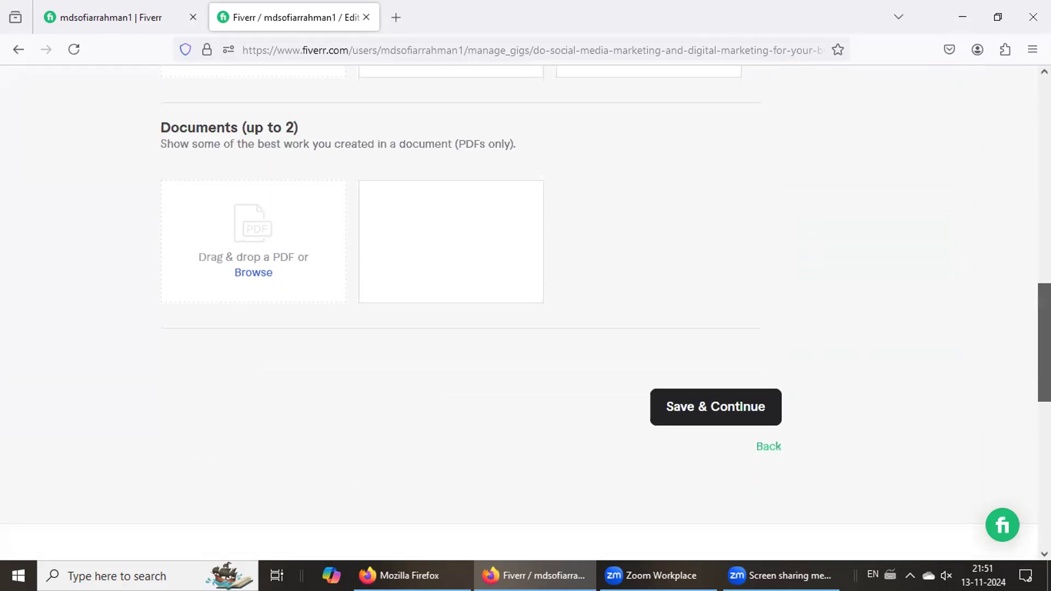
pyautogui.scroll(5, 525, 312)
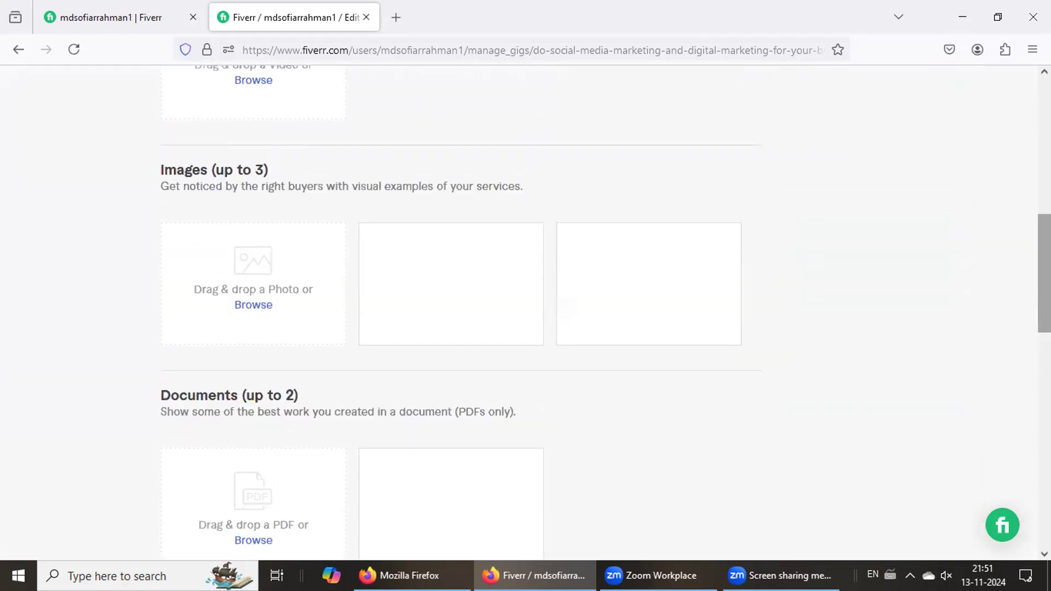
pyautogui.scroll(7, 1025, 132)
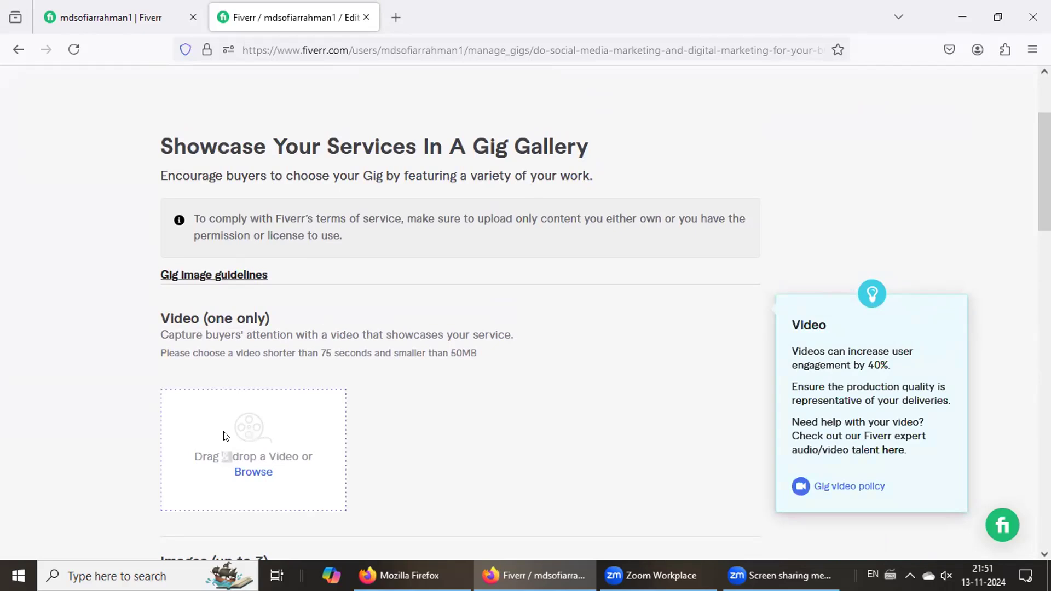
pyautogui.click(253, 472)
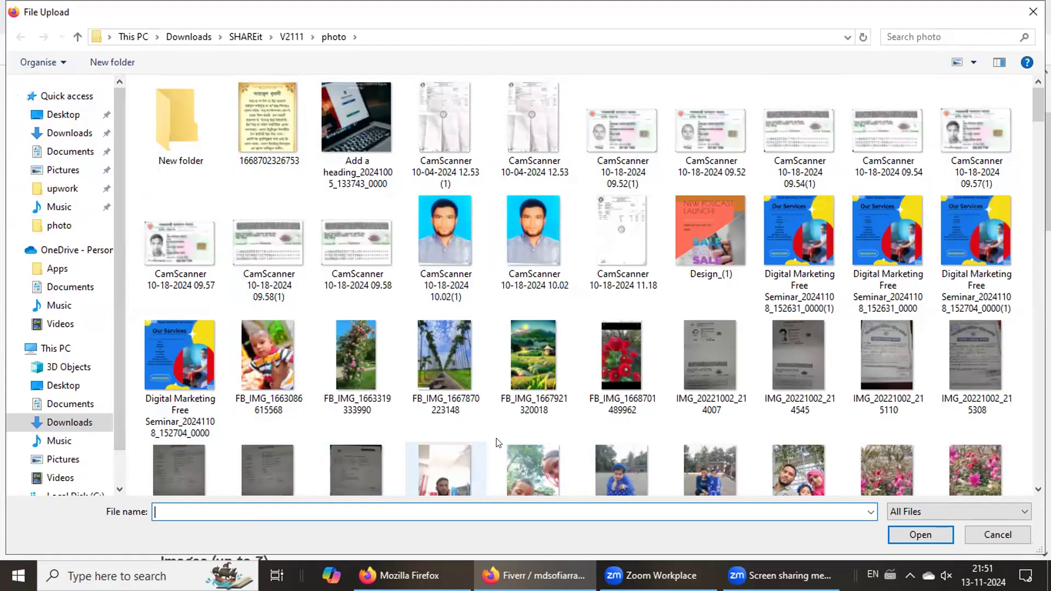
pyautogui.click(1007, 535)
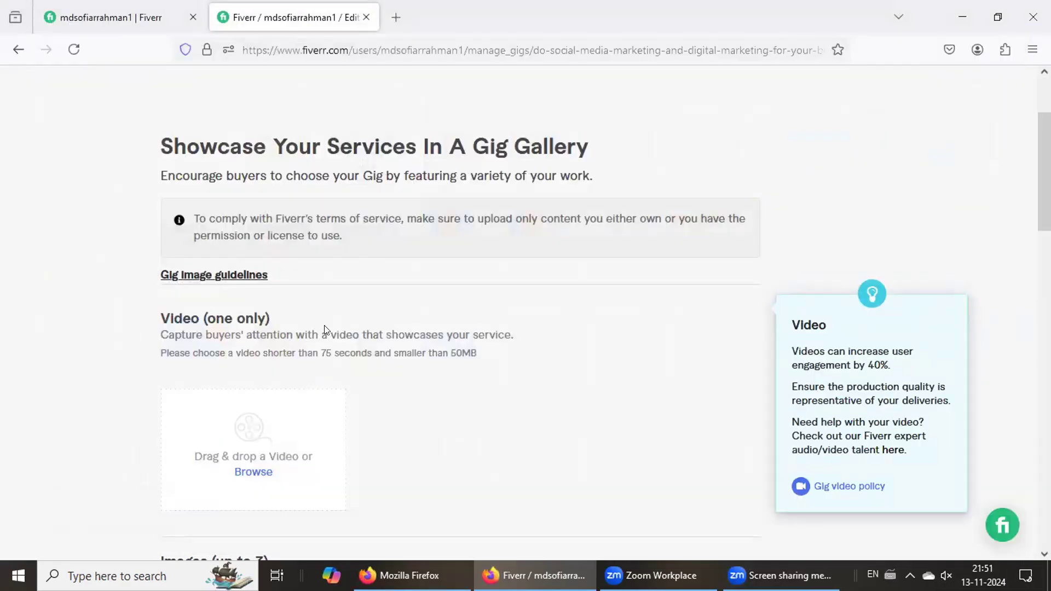
pyautogui.scroll(2, 476, 325)
pyautogui.scroll(-15, 535, 319)
pyautogui.scroll(15, 516, 303)
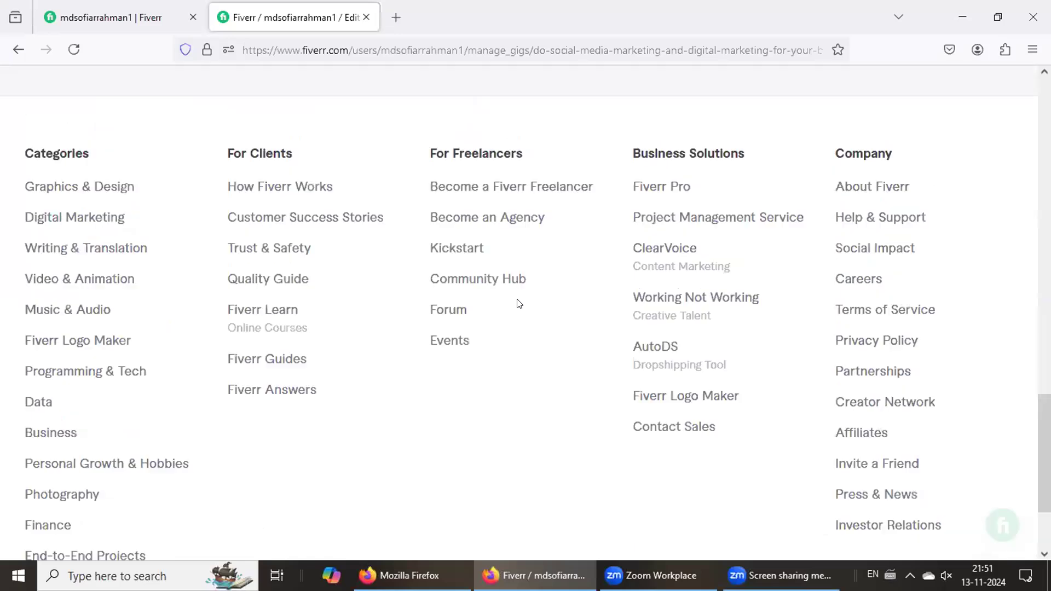
pyautogui.scroll(-8, 728, 230)
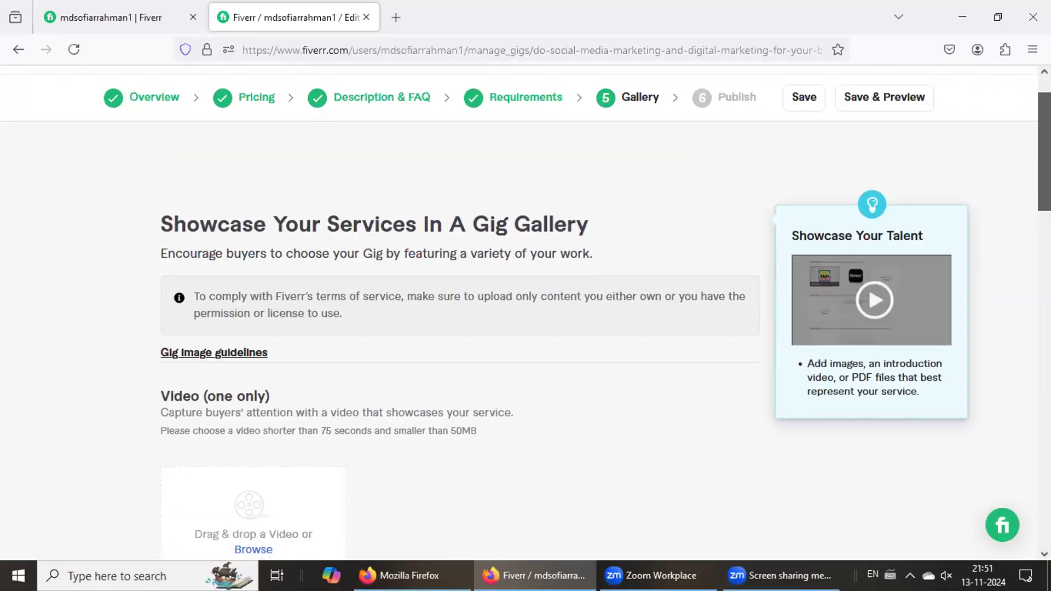
pyautogui.scroll(-2, 526, 312)
pyautogui.scroll(10, 954, 292)
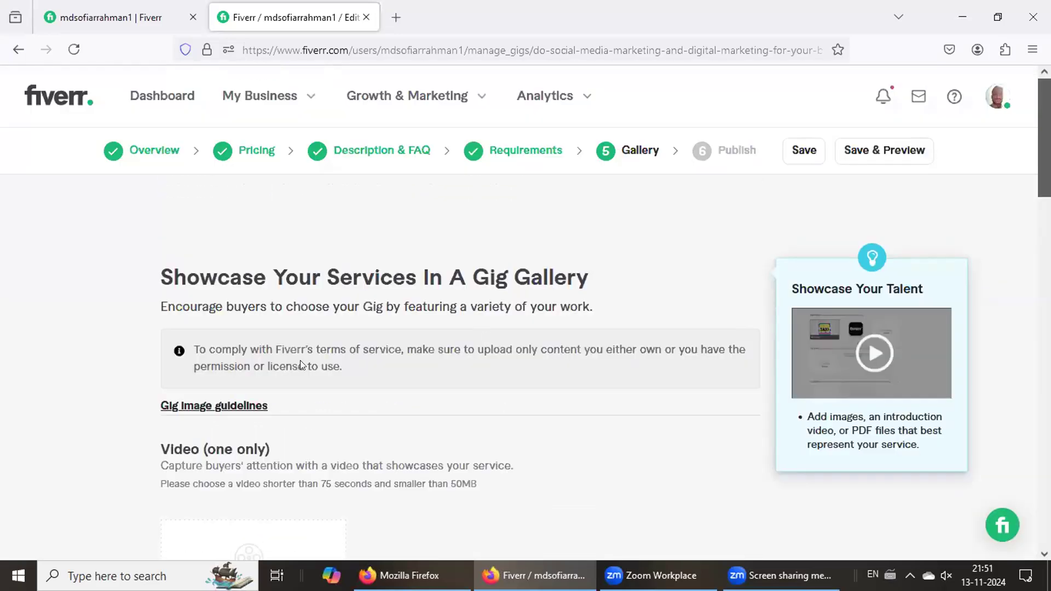
pyautogui.scroll(-2, 1002, 104)
pyautogui.scroll(-6, 525, 312)
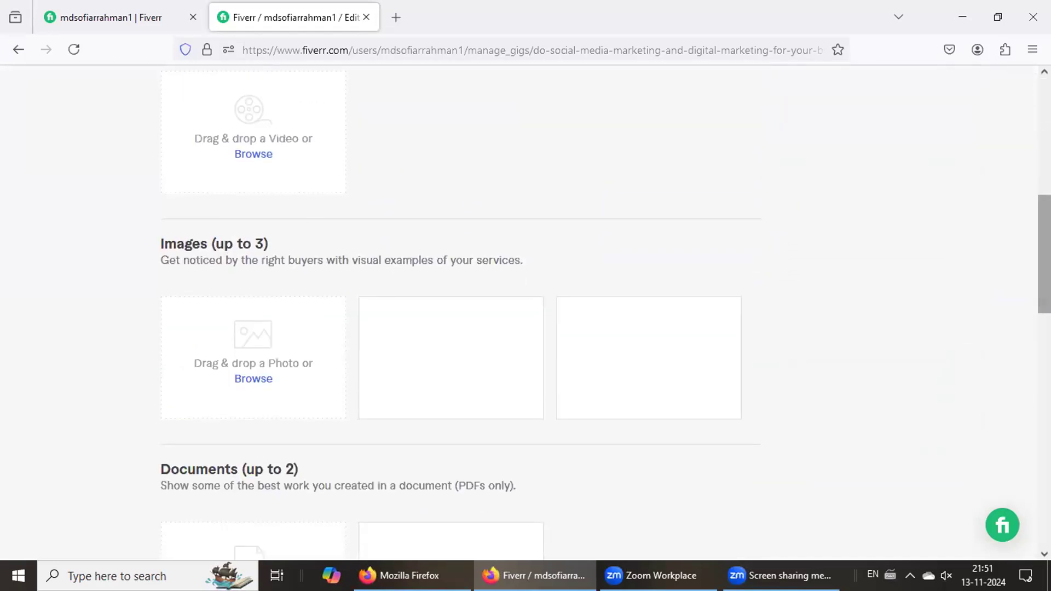
pyautogui.moveTo(249, 339)
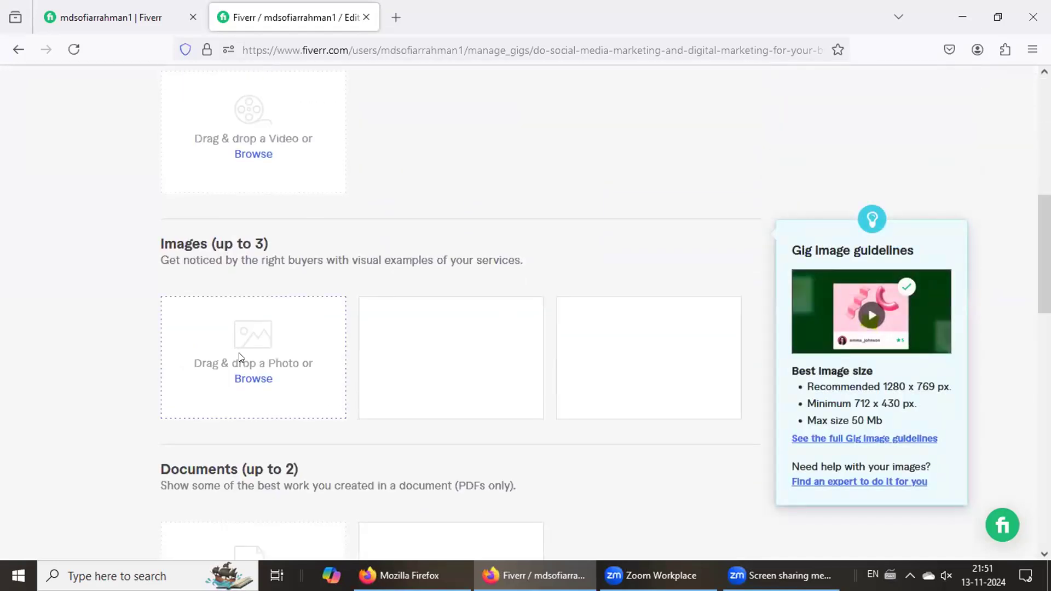
# Upload the Digital Marketing Free Seminar poster into the first gallery image slot as Primary
pyautogui.click(238, 383)
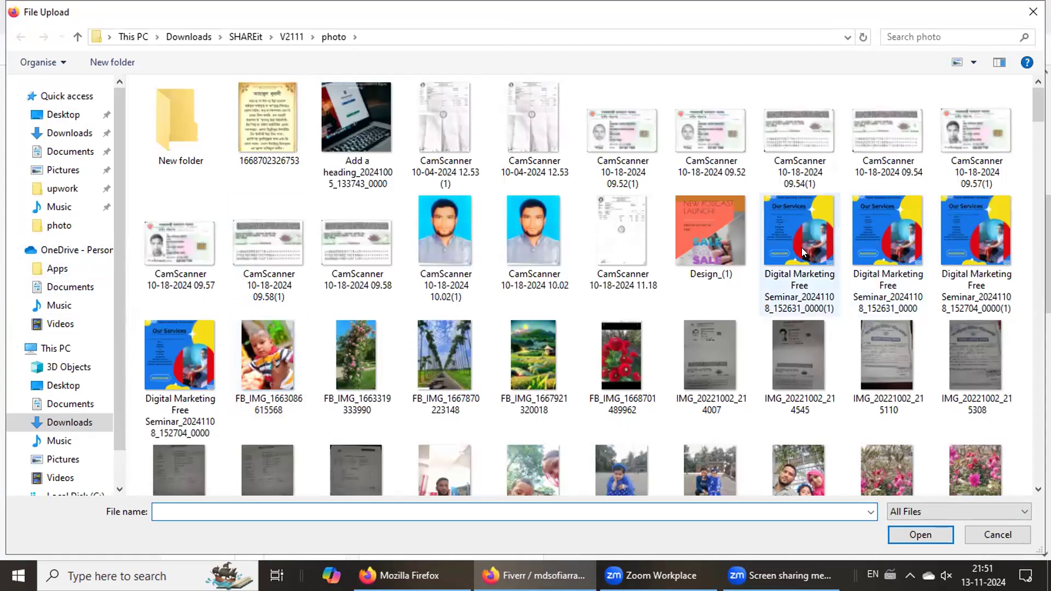
pyautogui.click(787, 229)
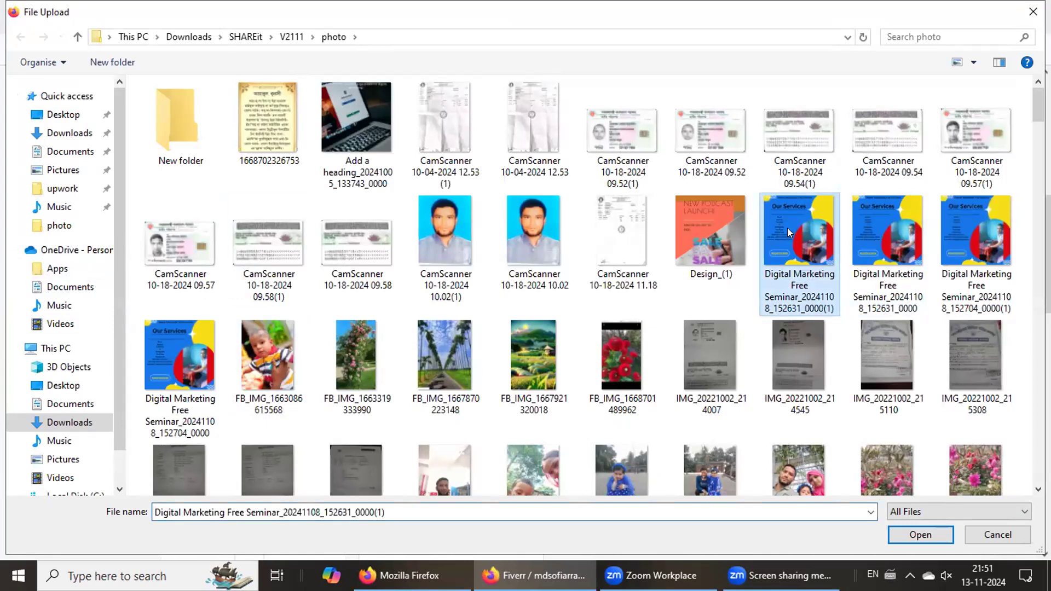
pyautogui.click(922, 534)
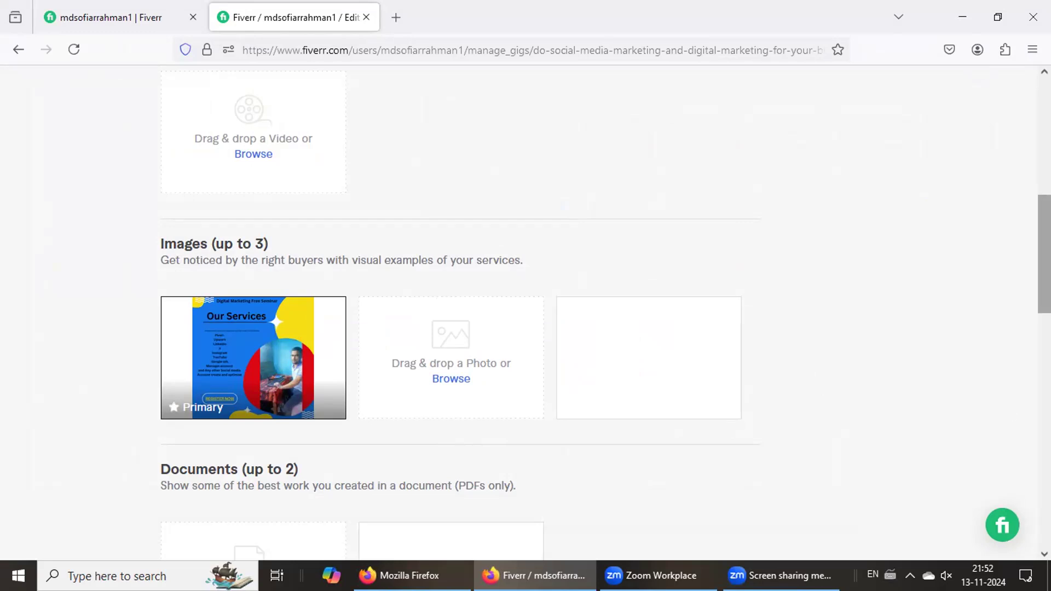
pyautogui.scroll(-3, 1044, 255)
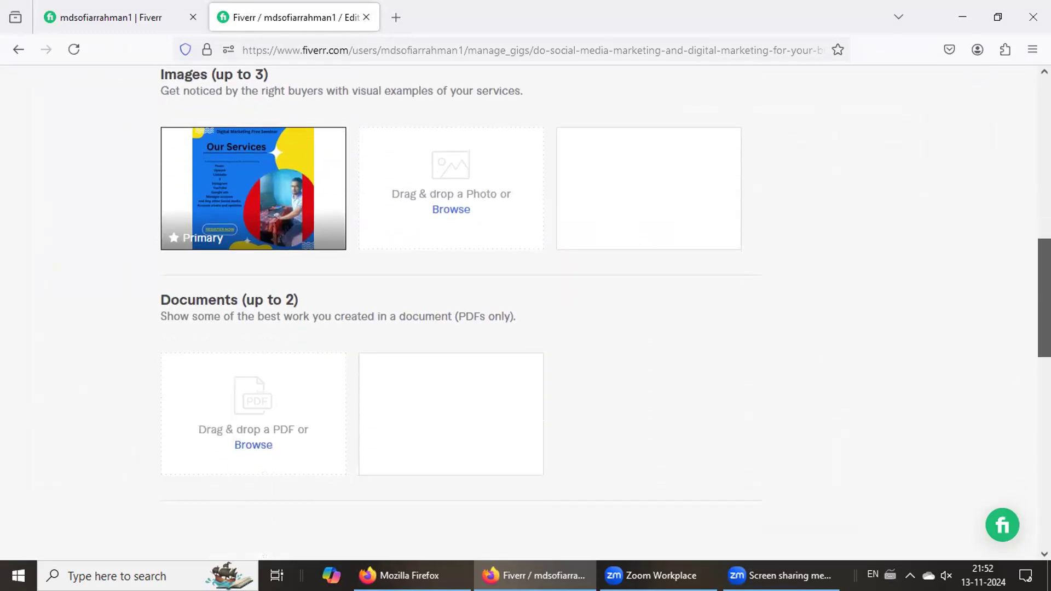
pyautogui.moveTo(1043, 298)
pyautogui.mouseDown()
pyautogui.moveTo(1043, 329)
pyautogui.moveTo(1044, 294)
pyautogui.mouseUp()
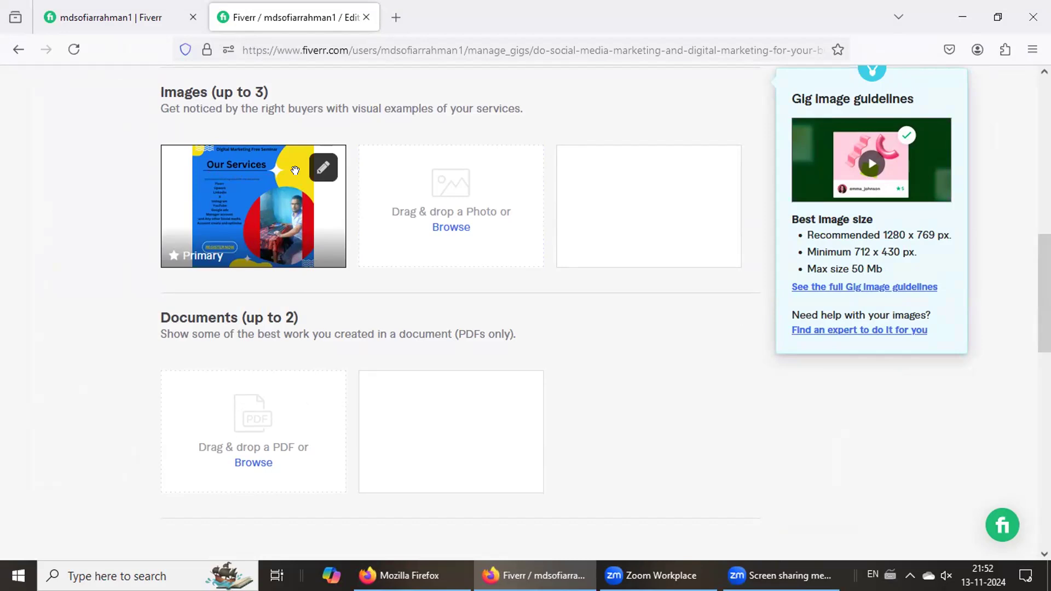
# Replace the primary image with the blue and purple affiliate marketing JPG from Downloads
pyautogui.click(313, 175)
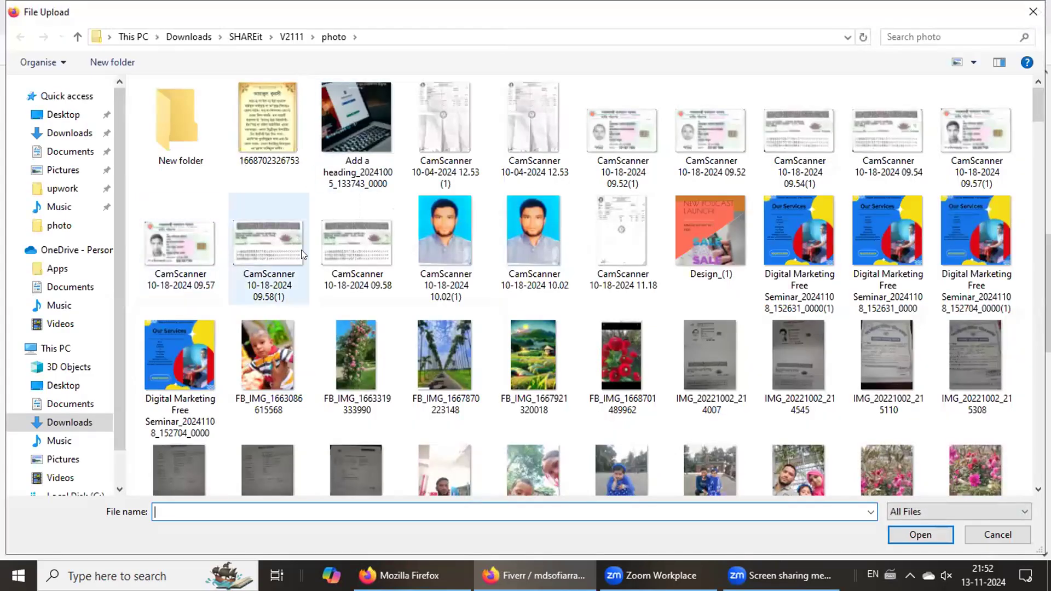
pyautogui.click(54, 147)
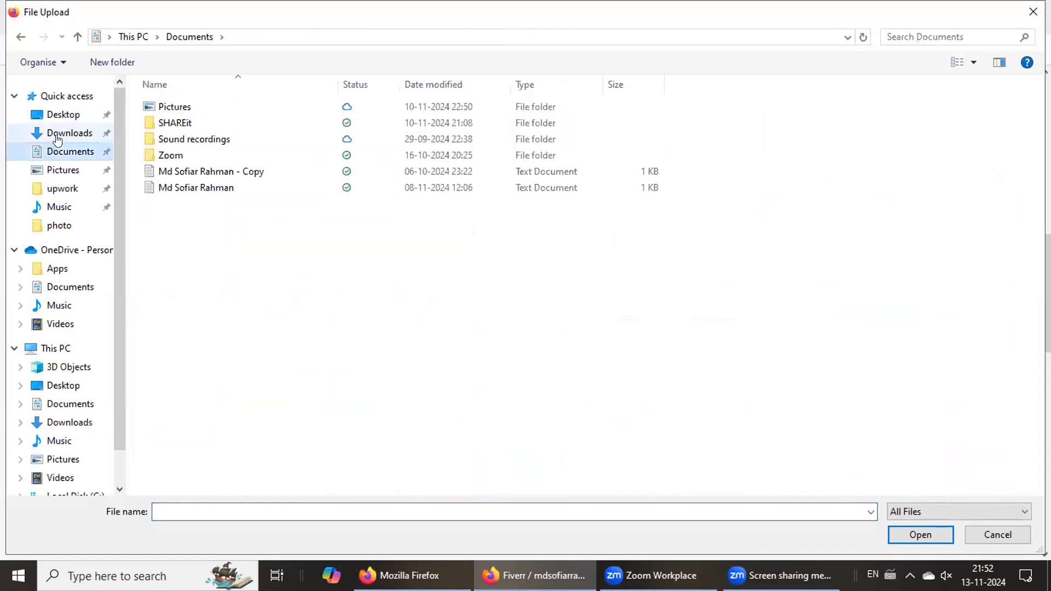
pyautogui.click(57, 137)
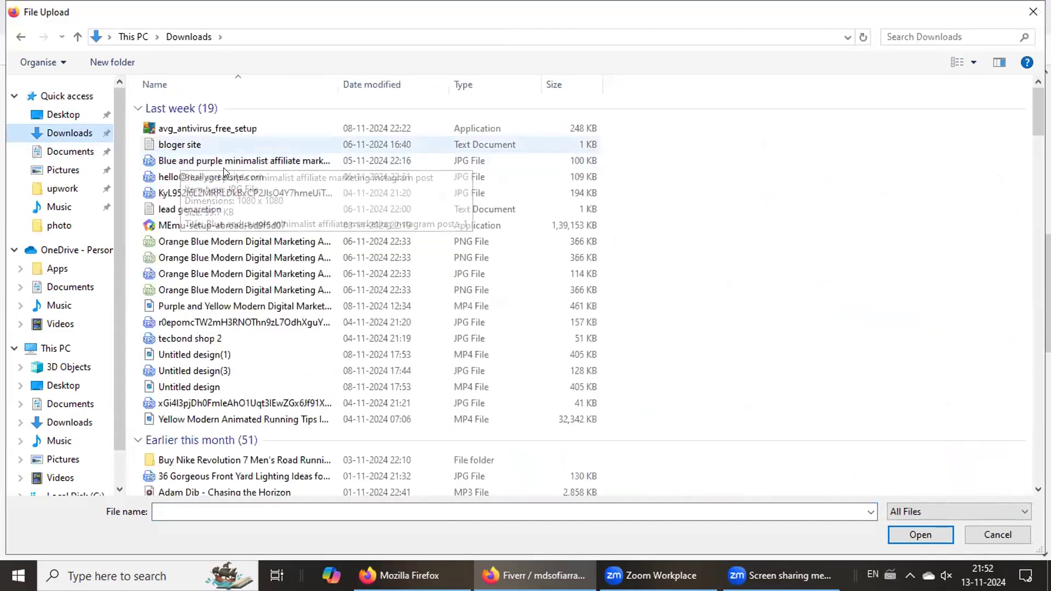
pyautogui.doubleClick(271, 161)
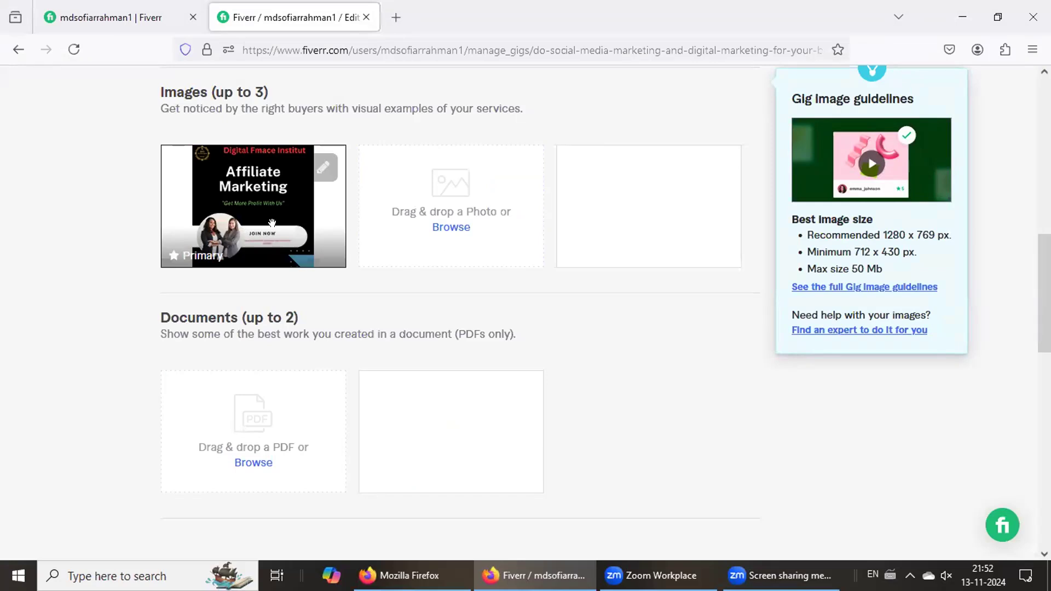
# Go back a page, landing on the Fiverr profile with its languages and skills
pyautogui.click(18, 49)
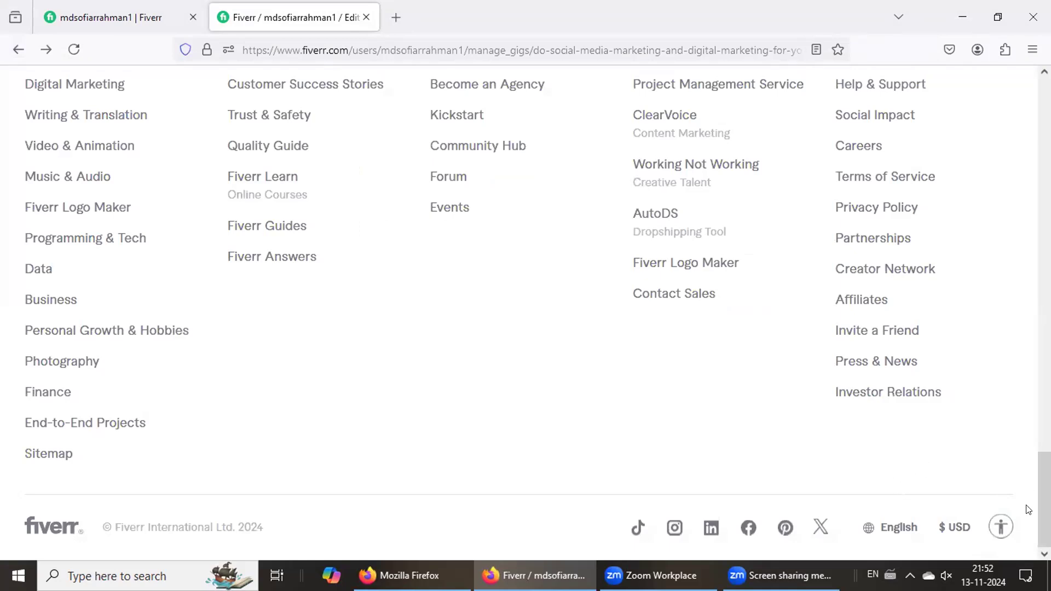
pyautogui.moveTo(1027, 499); pyautogui.dragTo(1028, 463)
pyautogui.moveTo(1044, 351); pyautogui.dragTo(1044, 422)
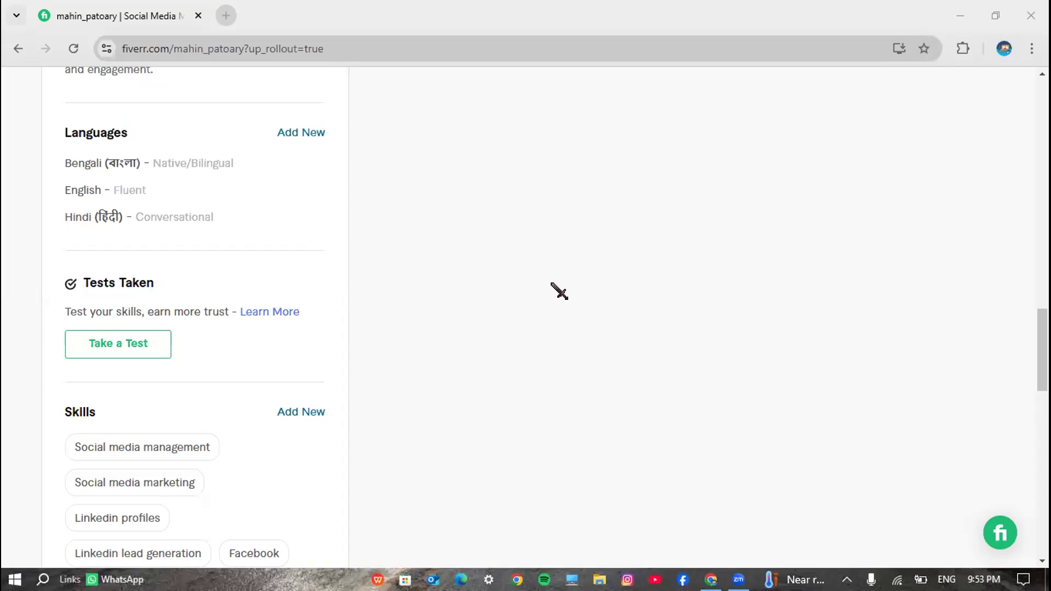
# Scroll the profile to Tests Taken and skills like social media management and LinkedIn lead generation
pyautogui.scroll(2, 542, 245)
pyautogui.scroll(-2, 542, 245)
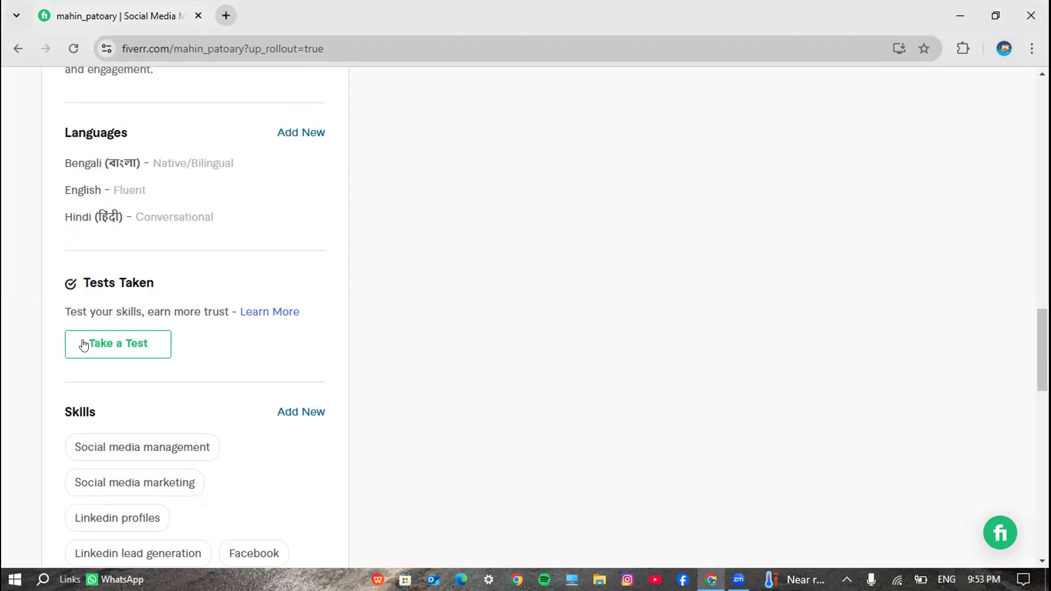
# Open the Fiverr English Test from Skill Tests and review its 40-question, 60%-pass syllabus
pyautogui.click(87, 345)
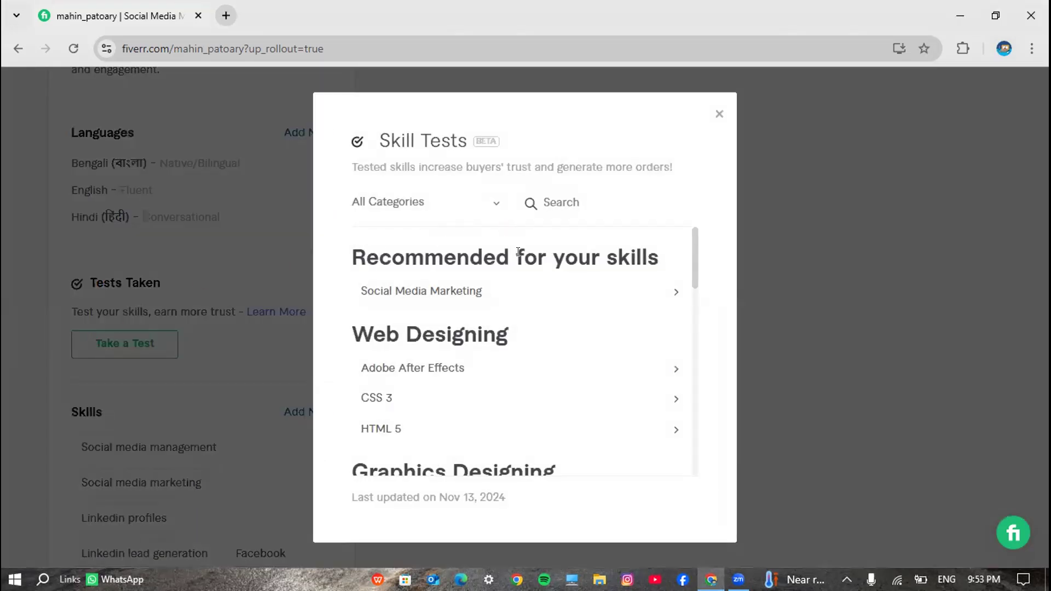
pyautogui.scroll(-3, 526, 318)
pyautogui.scroll(3, 519, 313)
pyautogui.scroll(-12, 466, 347)
pyautogui.scroll(2, 466, 347)
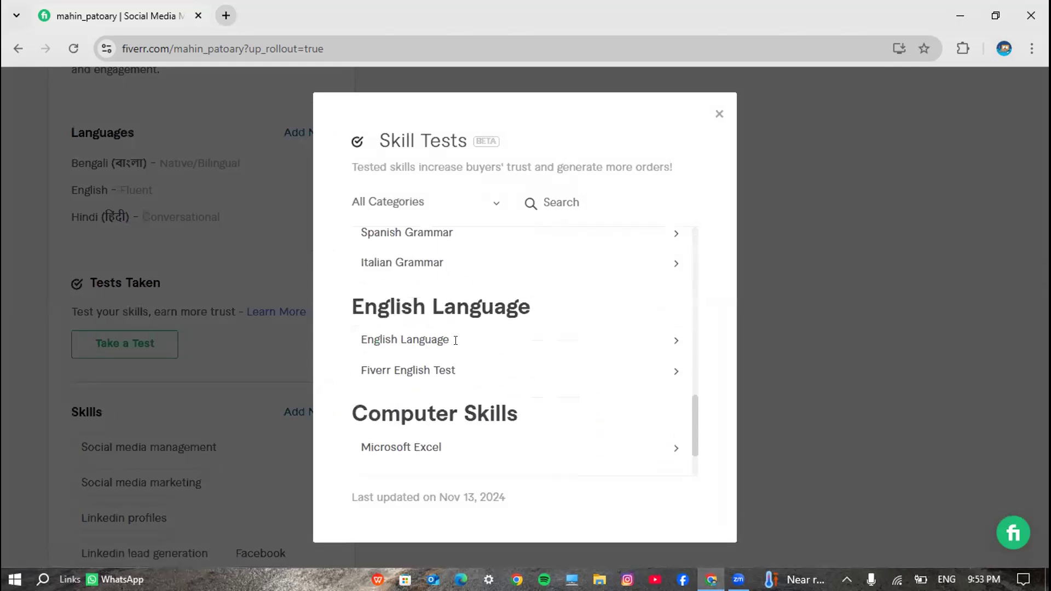
pyautogui.click(482, 369)
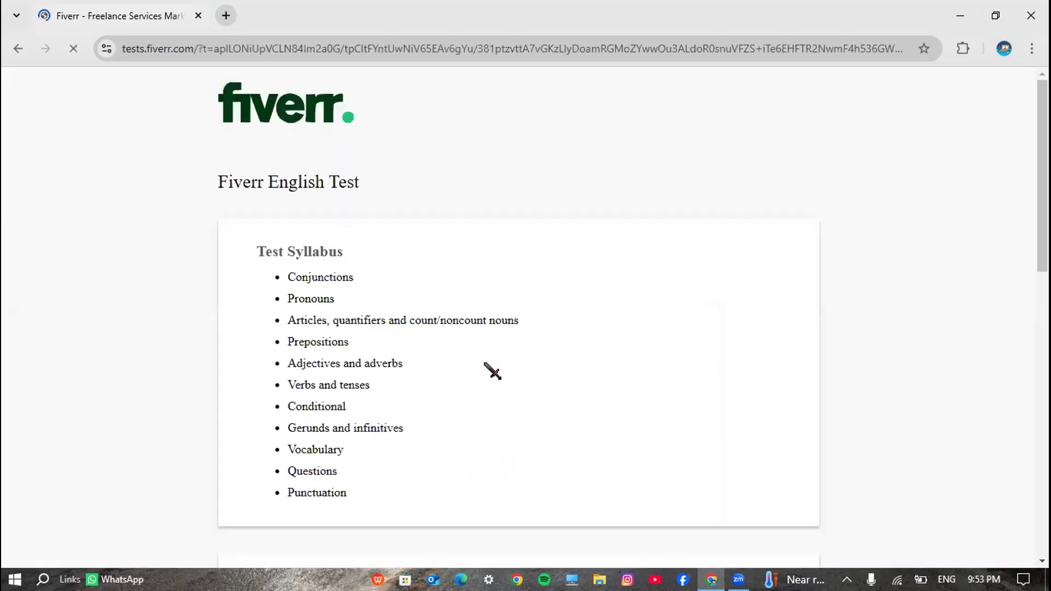
pyautogui.scroll(-10, 450, 328)
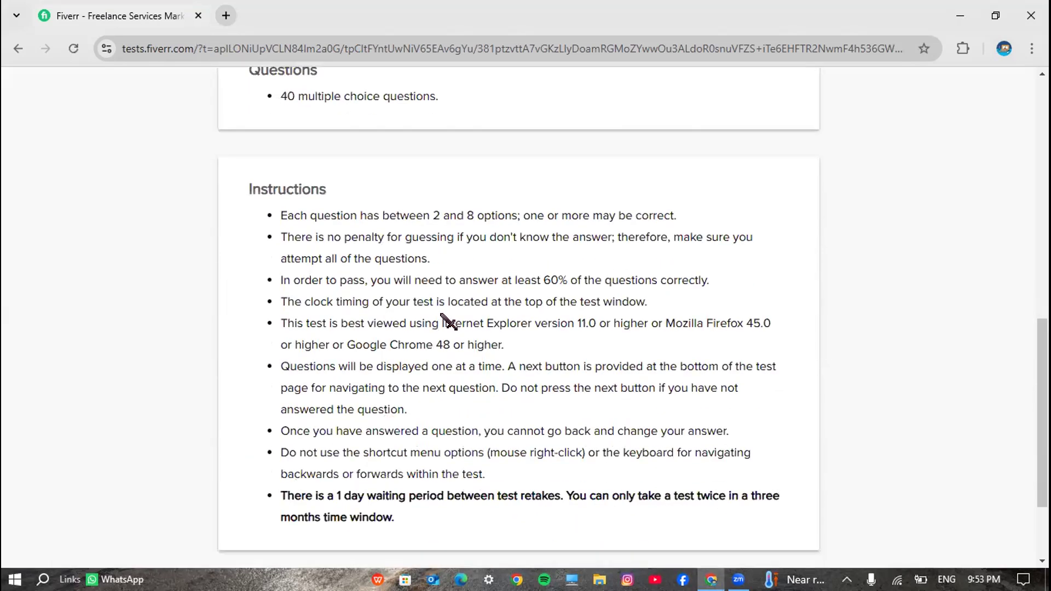
pyautogui.scroll(-3, 466, 383)
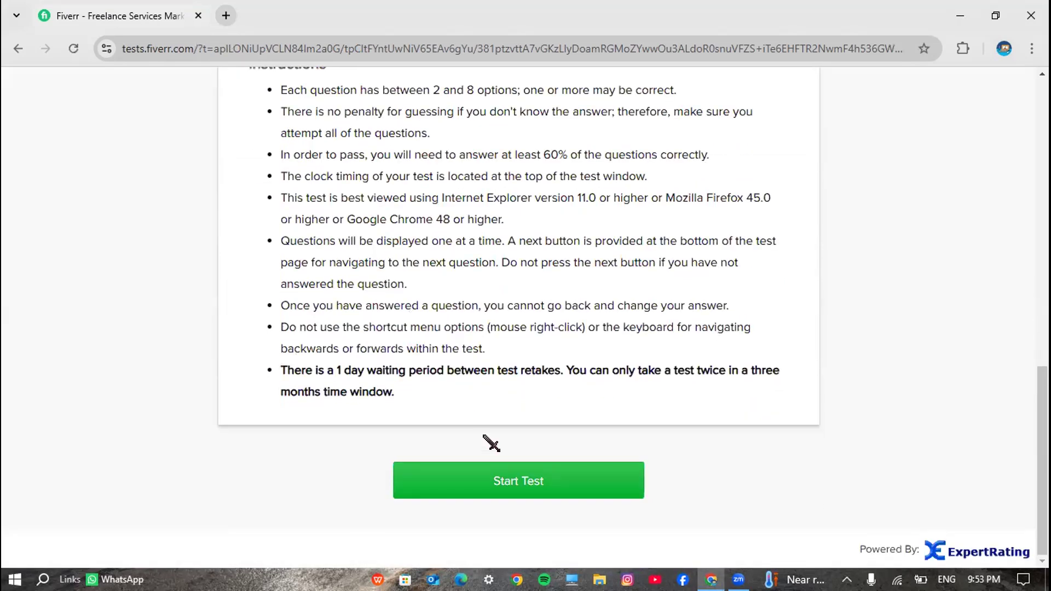
pyautogui.click(598, 490)
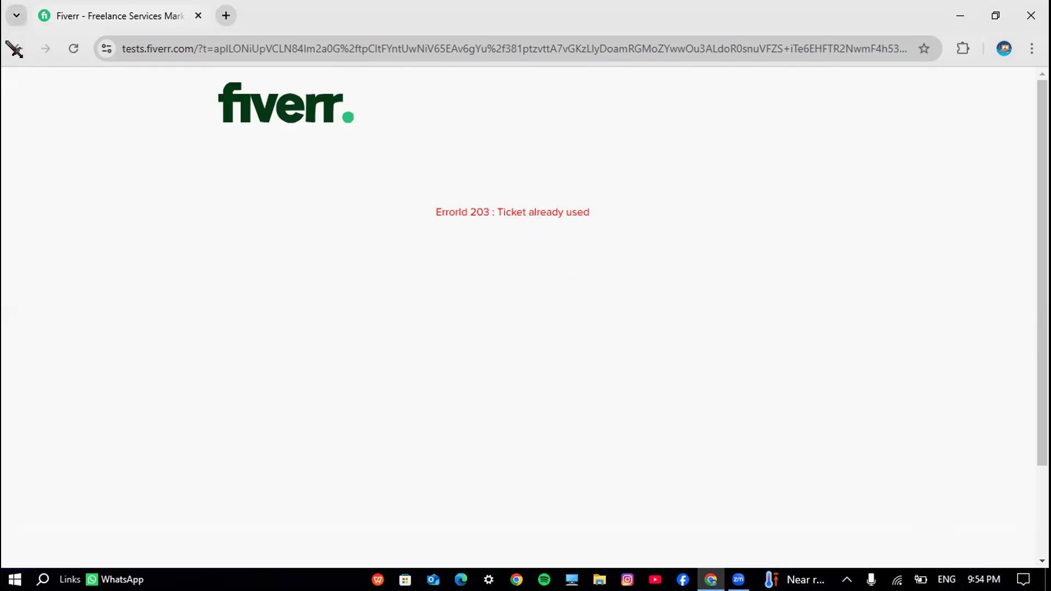
pyautogui.click(26, 39)
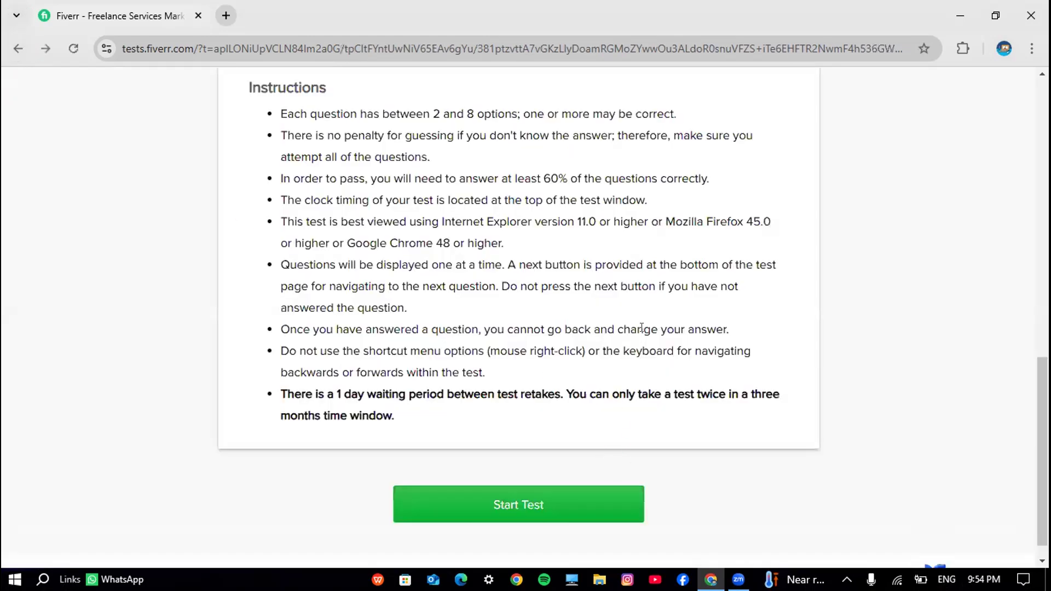
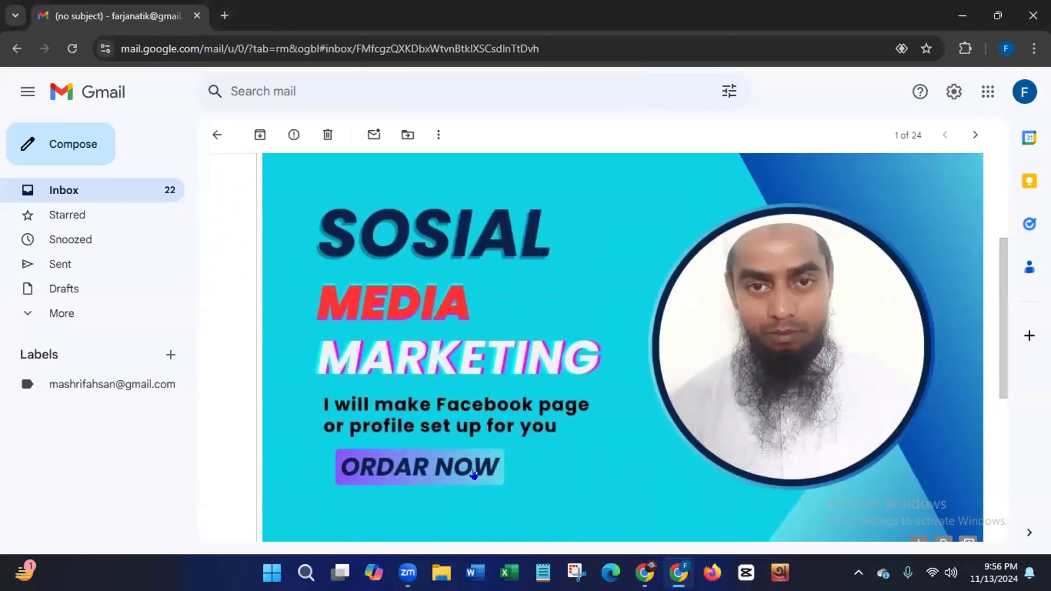
# Save the Marketing.jpg attachment to My Drive, preview it, then open a new browser tab
pyautogui.moveTo(1001, 251); pyautogui.dragTo(979, 357)
pyautogui.click(304, 475)
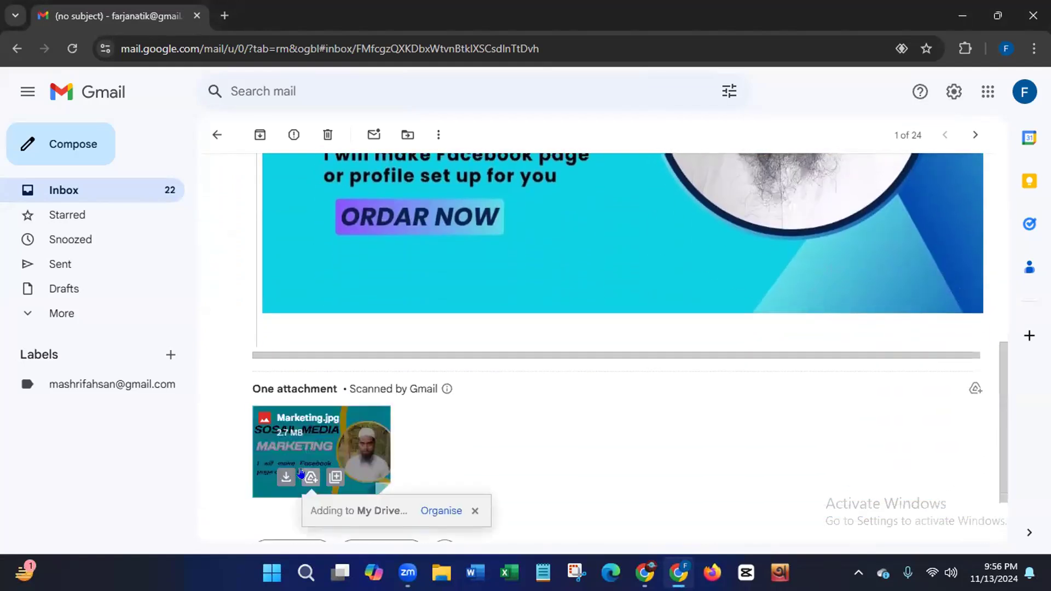
pyautogui.click(313, 449)
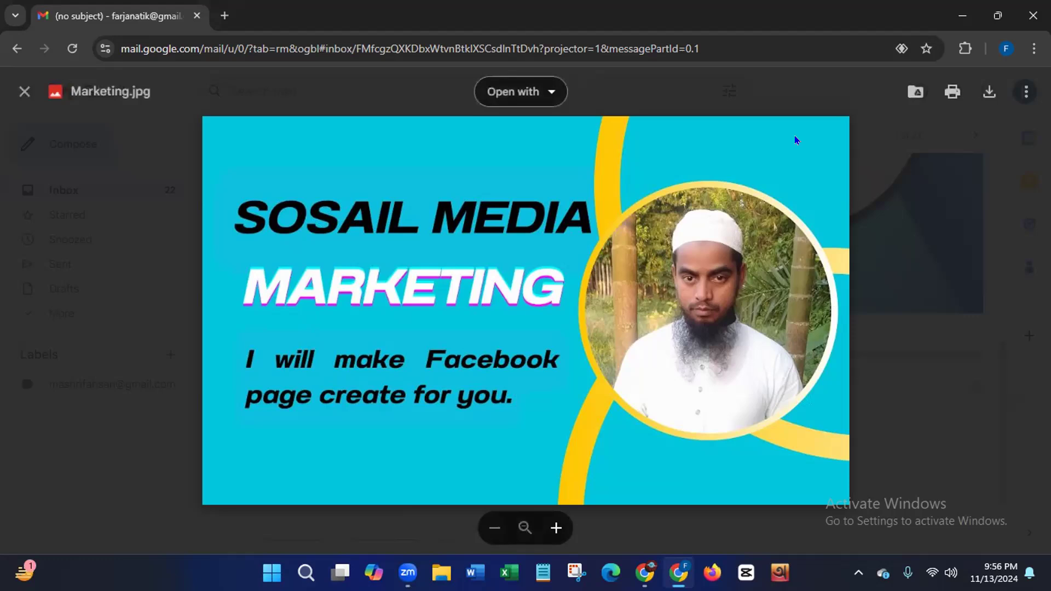
pyautogui.click(906, 252)
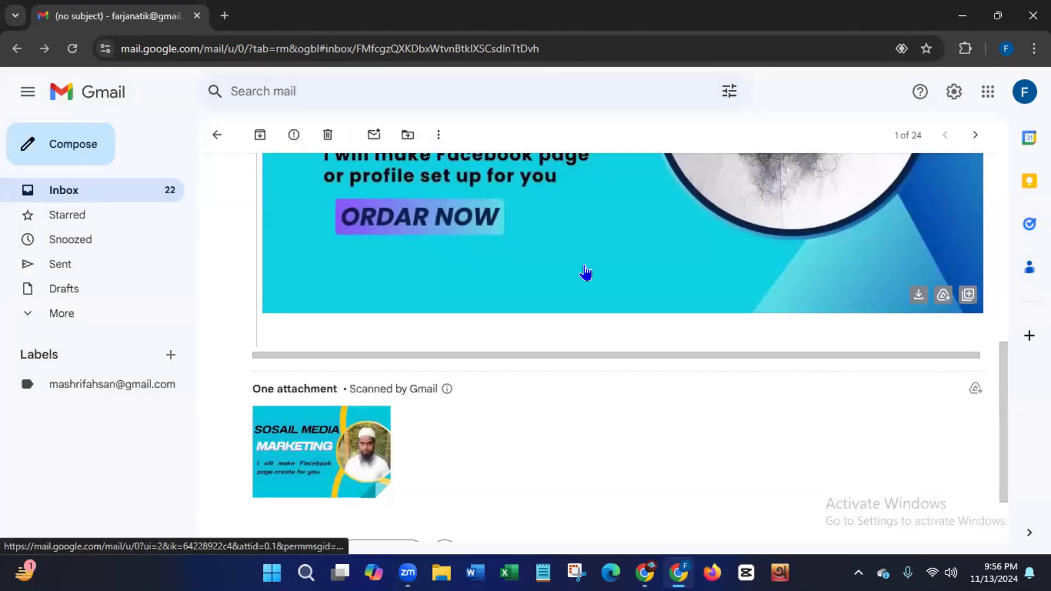
pyautogui.hotkey('ctrl', 't')
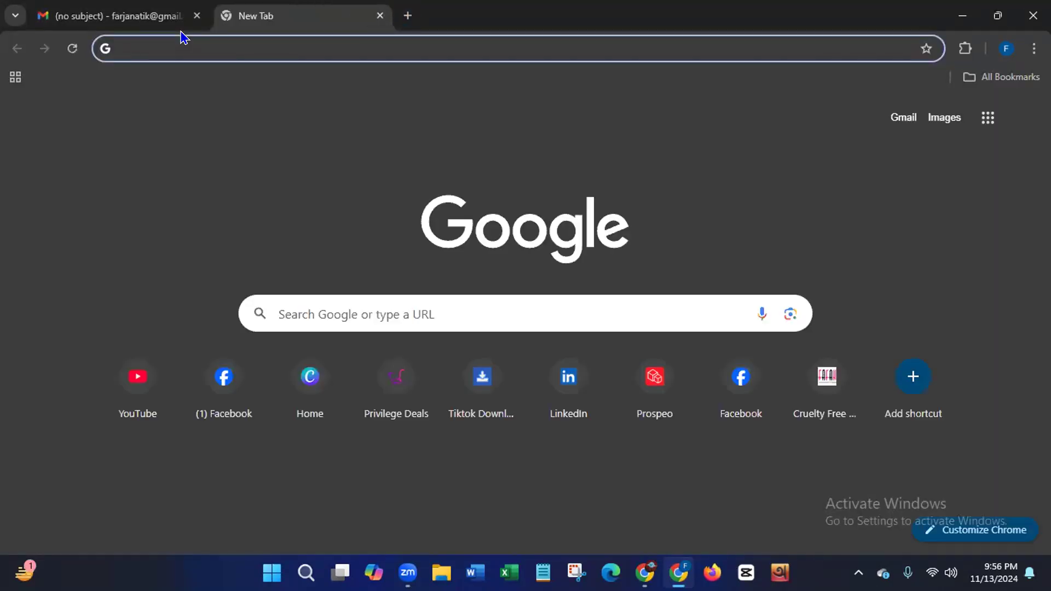
# From the Canva home page, create a custom-size blank design of 1280 × 769 px
pyautogui.click(308, 381)
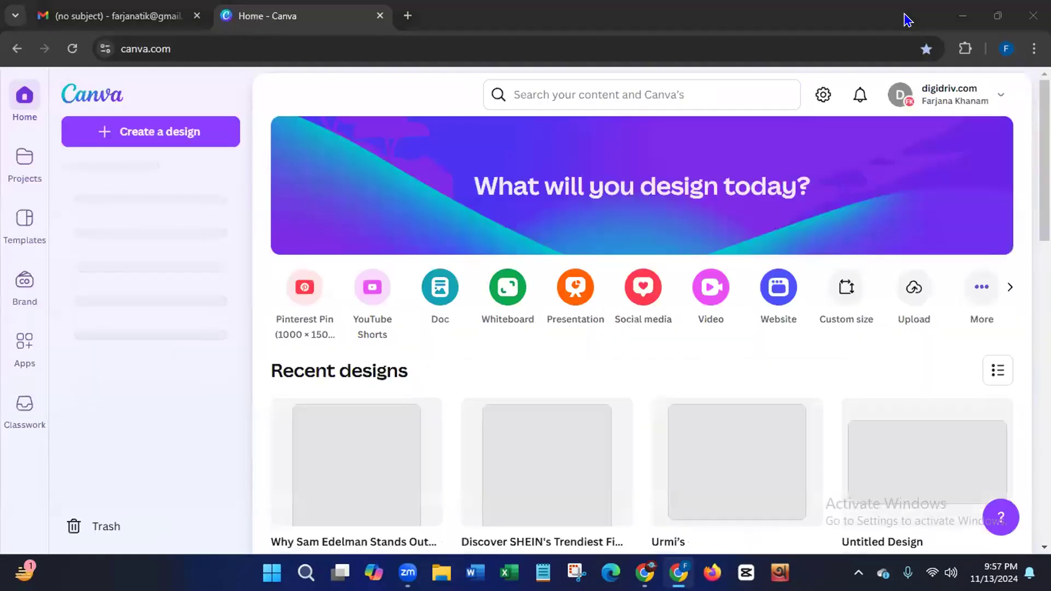
pyautogui.click(169, 137)
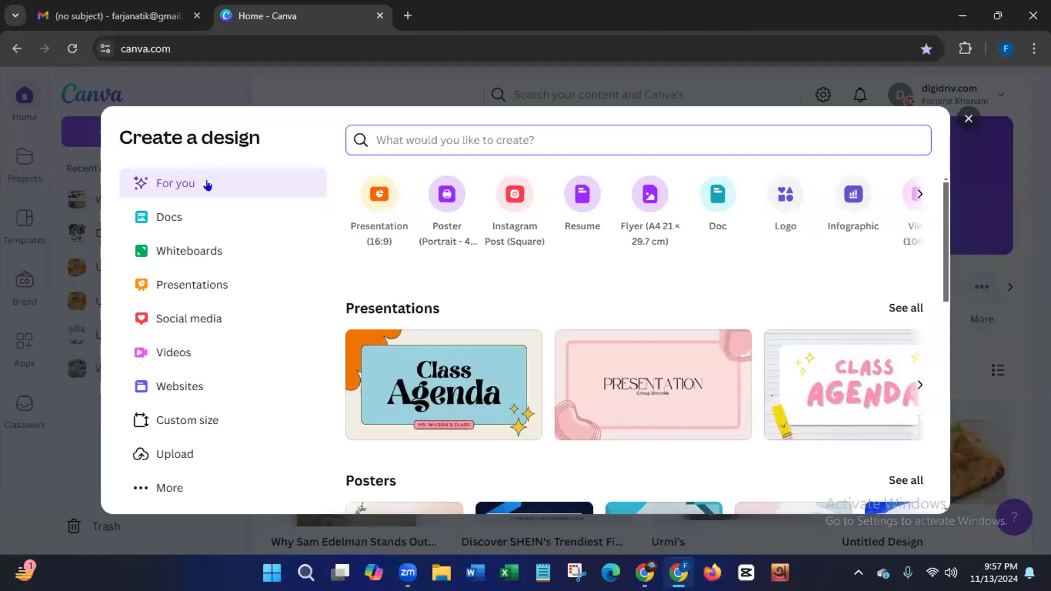
pyautogui.click(197, 426)
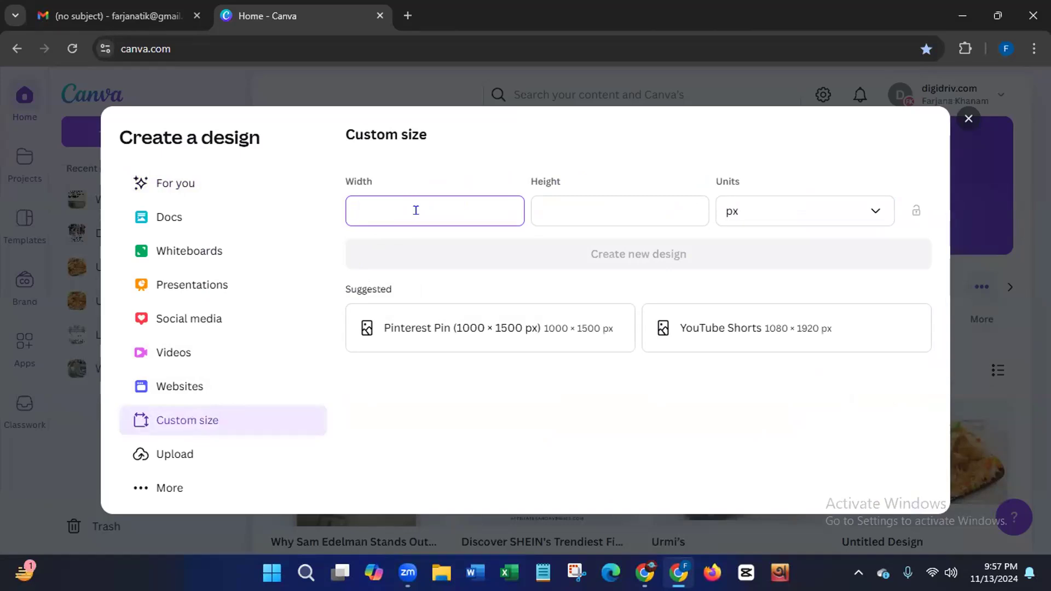
pyautogui.write('1280')
pyautogui.click(564, 211)
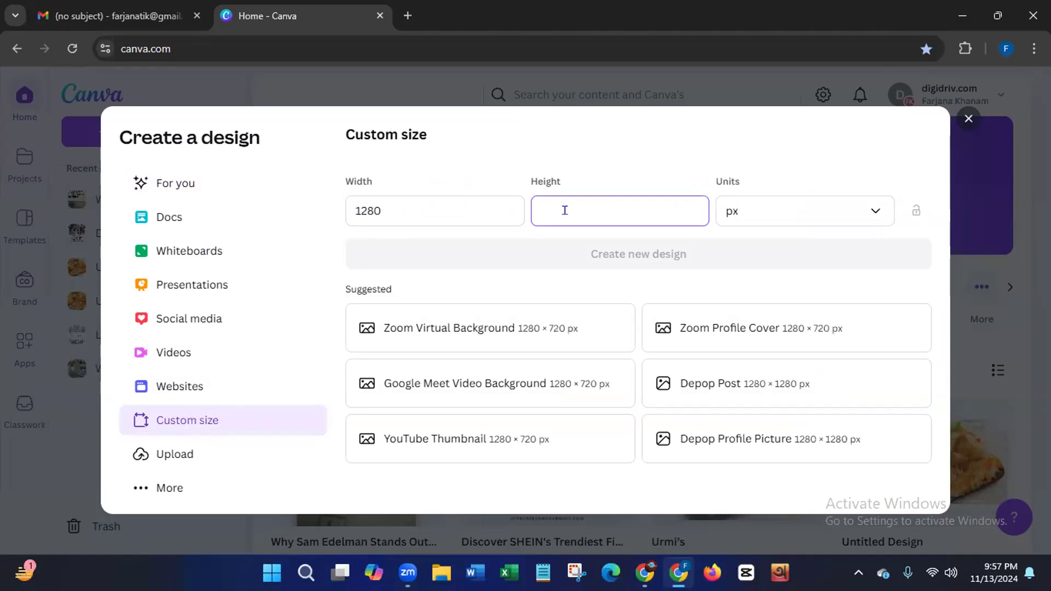
pyautogui.write('769')
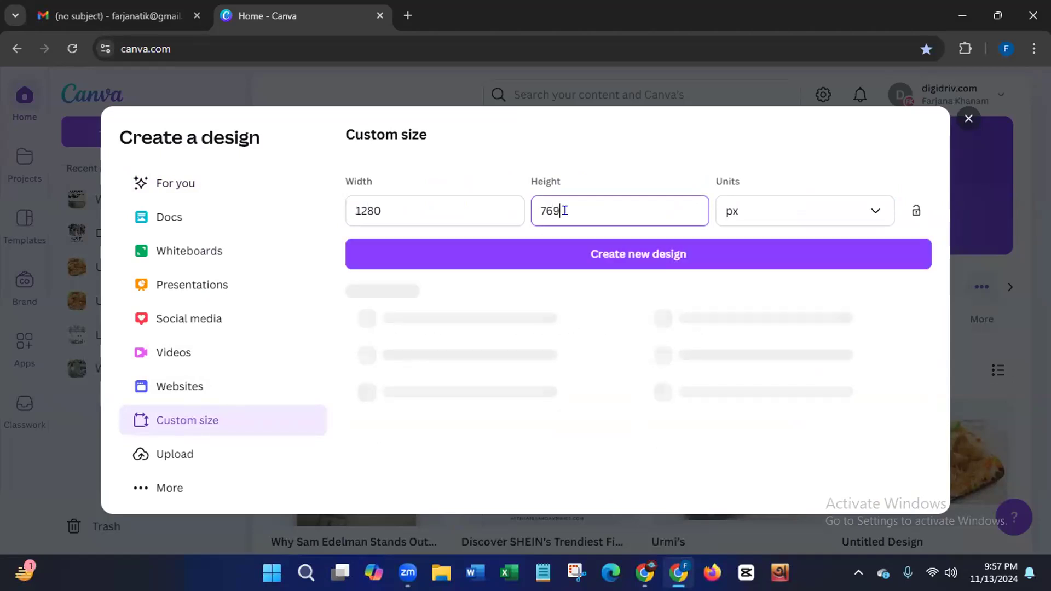
pyautogui.click(582, 253)
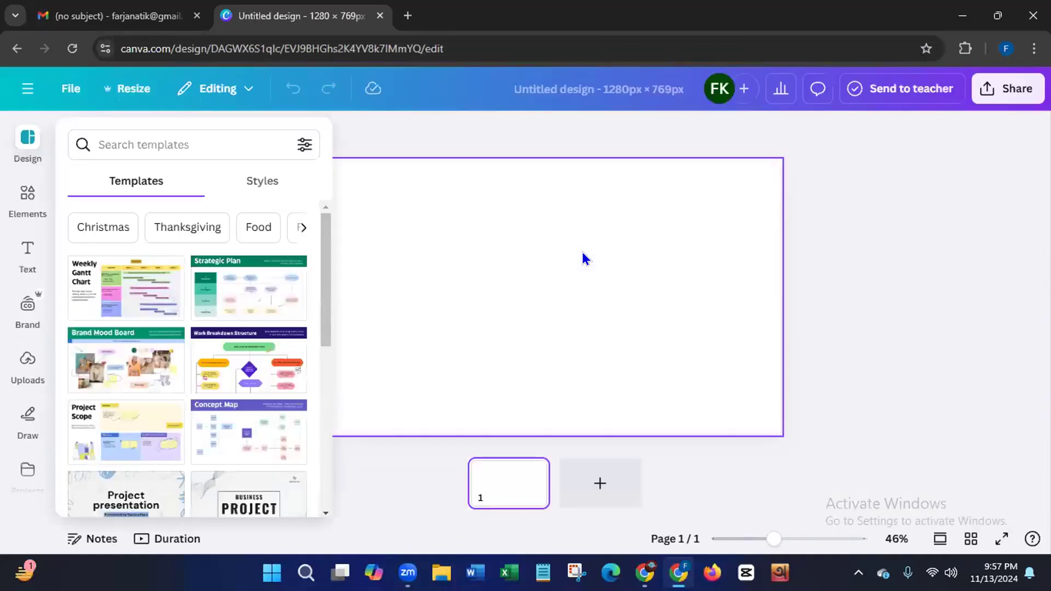
# Search the Design panel templates for 'facebook cover marketing'
pyautogui.click(884, 366)
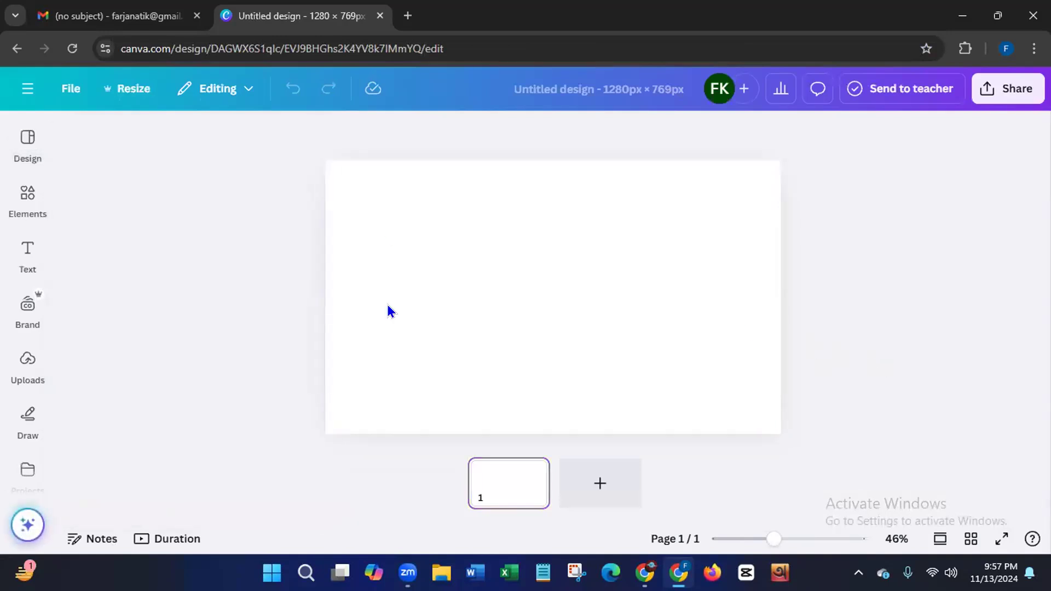
pyautogui.click(9, 145)
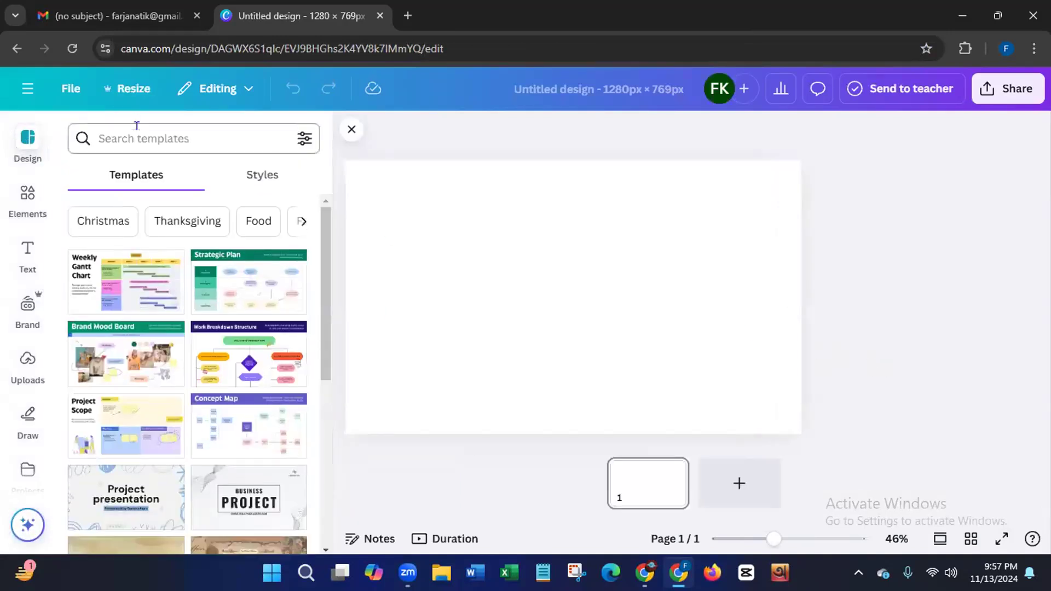
pyautogui.click(137, 126)
pyautogui.write('f')
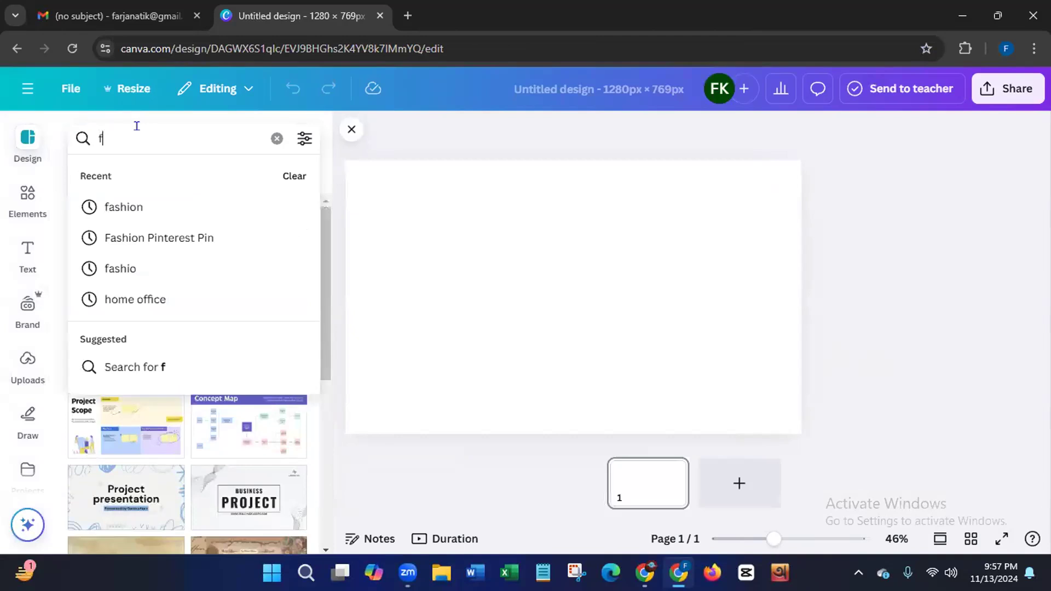
pyautogui.write('aceboo')
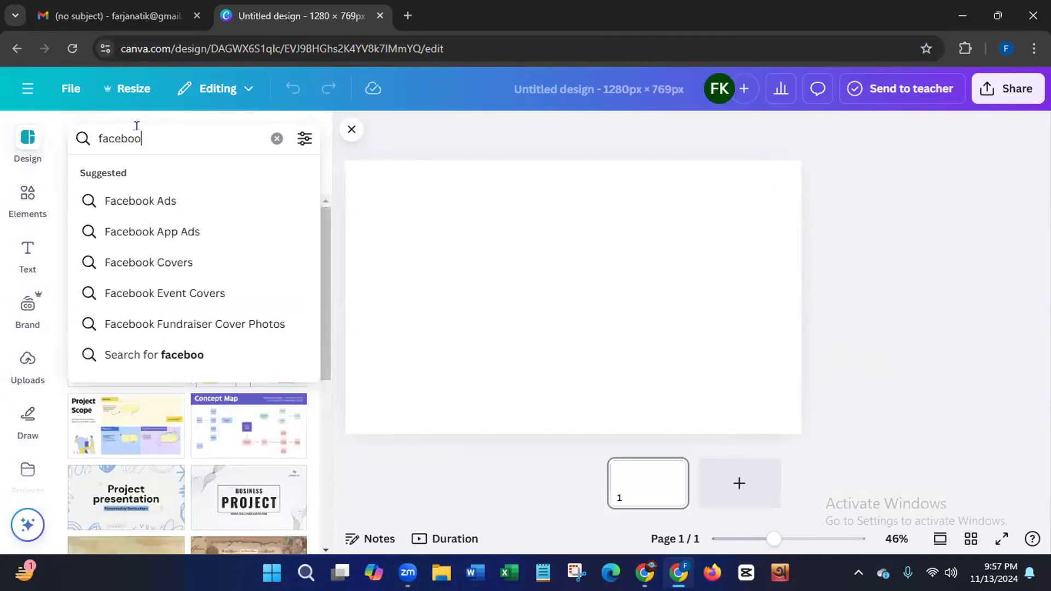
pyautogui.write('k mark')
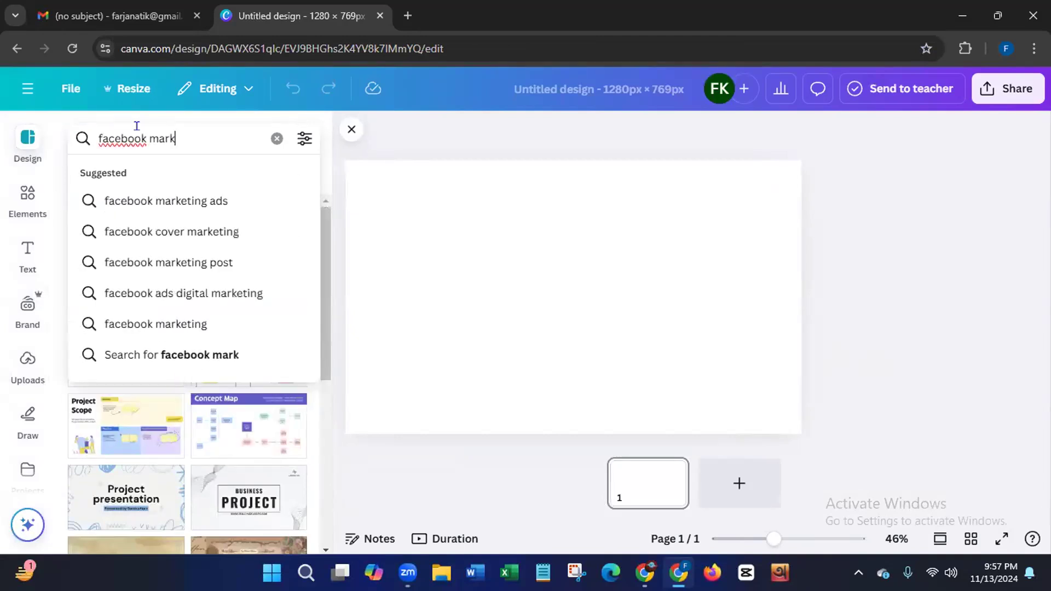
pyautogui.write('eting')
pyautogui.click(133, 231)
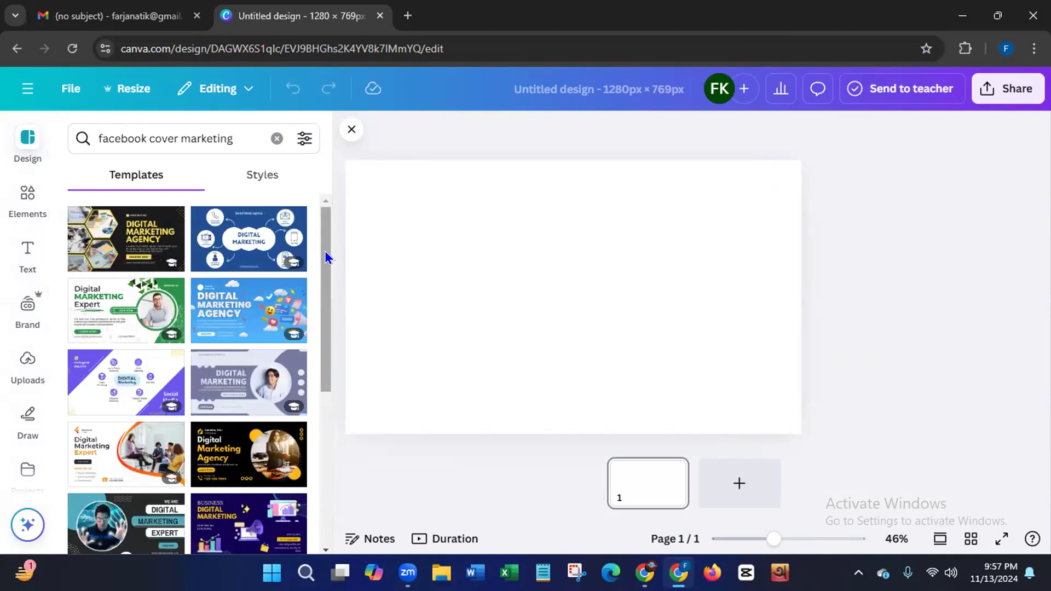
# Browse the results and apply the blue Digital Marketing Agency Facebook cover template
pyautogui.scroll(-1, 324, 294)
pyautogui.scroll(-2, 314, 346)
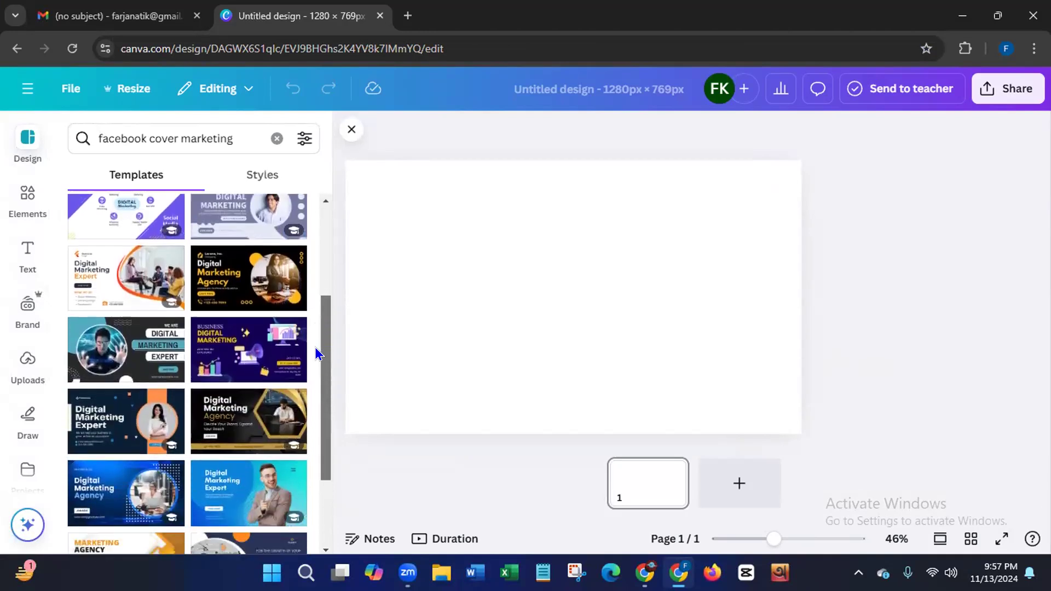
pyautogui.scroll(-2, 314, 361)
pyautogui.scroll(-4, 315, 418)
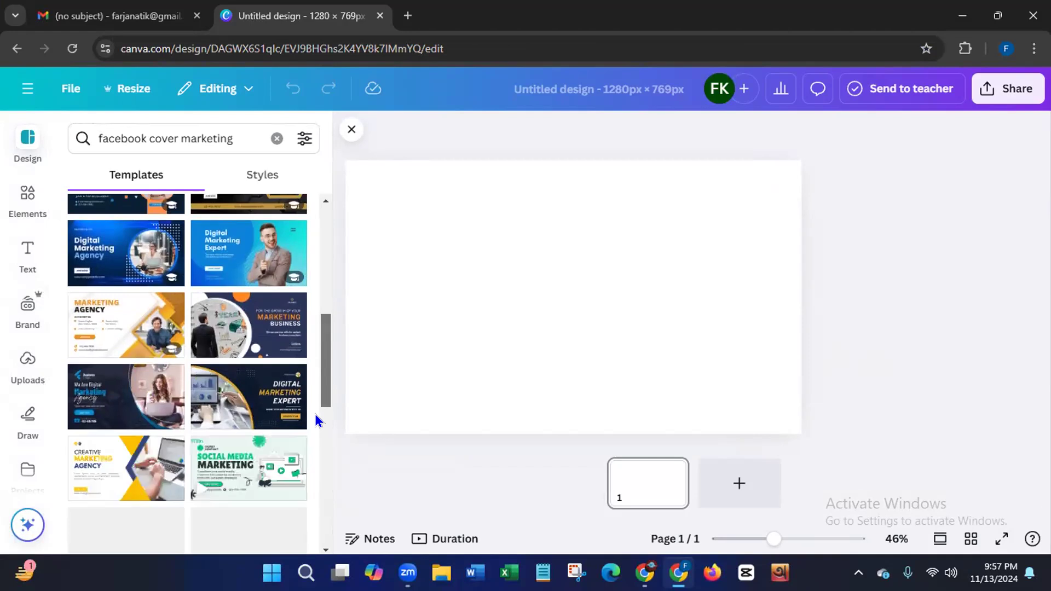
pyautogui.scroll(-1, 326, 482)
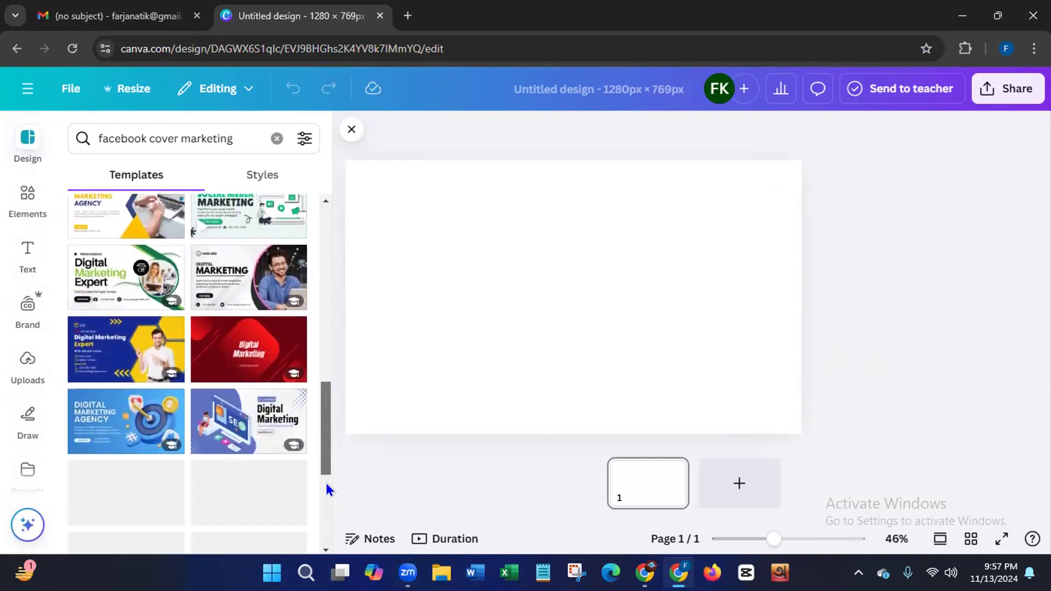
pyautogui.moveTo(324, 420); pyautogui.dragTo(324, 465)
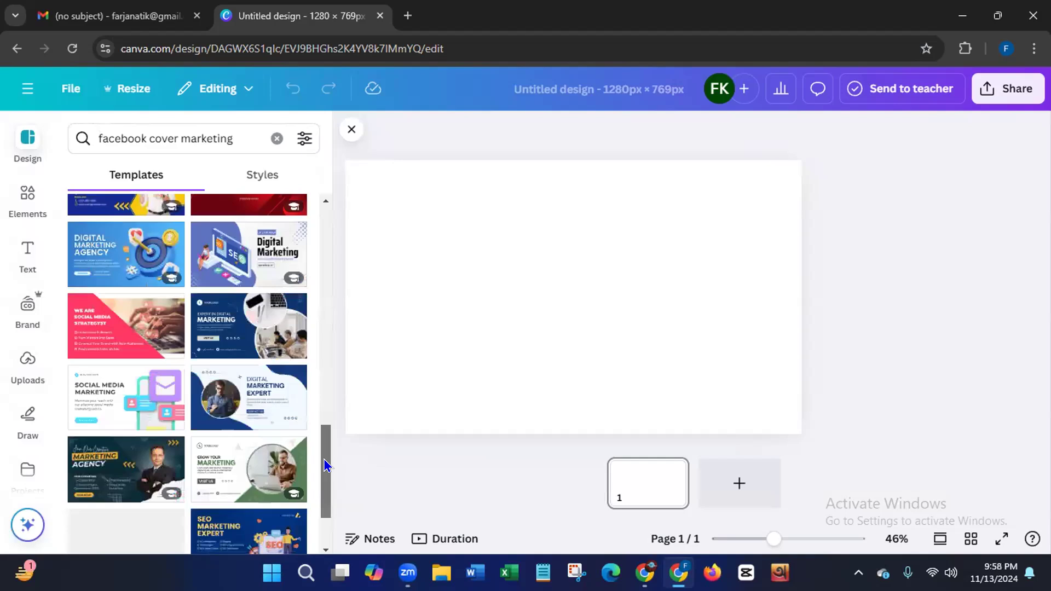
pyautogui.scroll(-2, 325, 466)
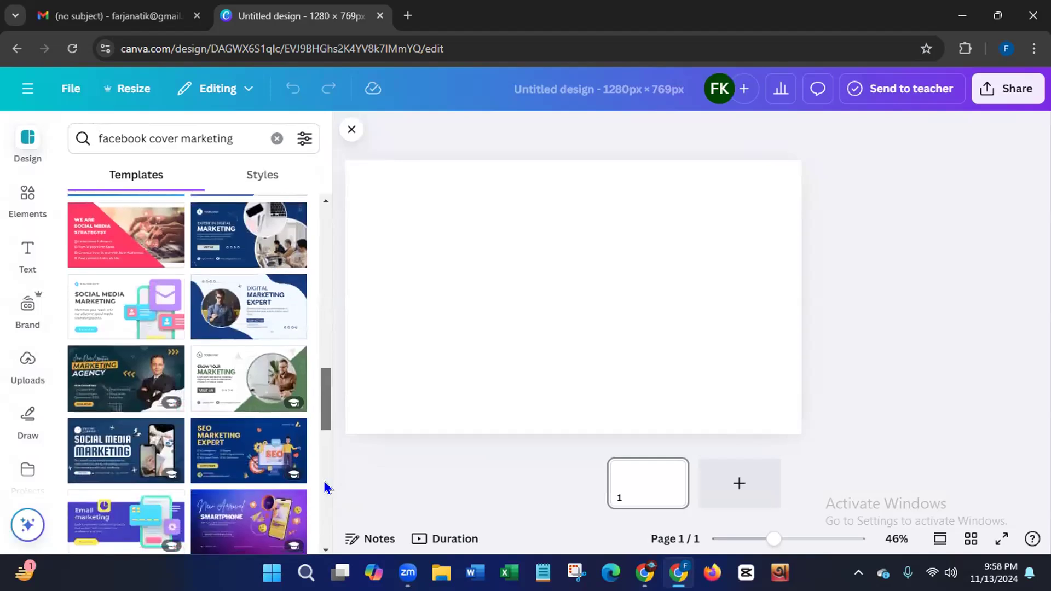
pyautogui.moveTo(323, 420); pyautogui.dragTo(321, 258)
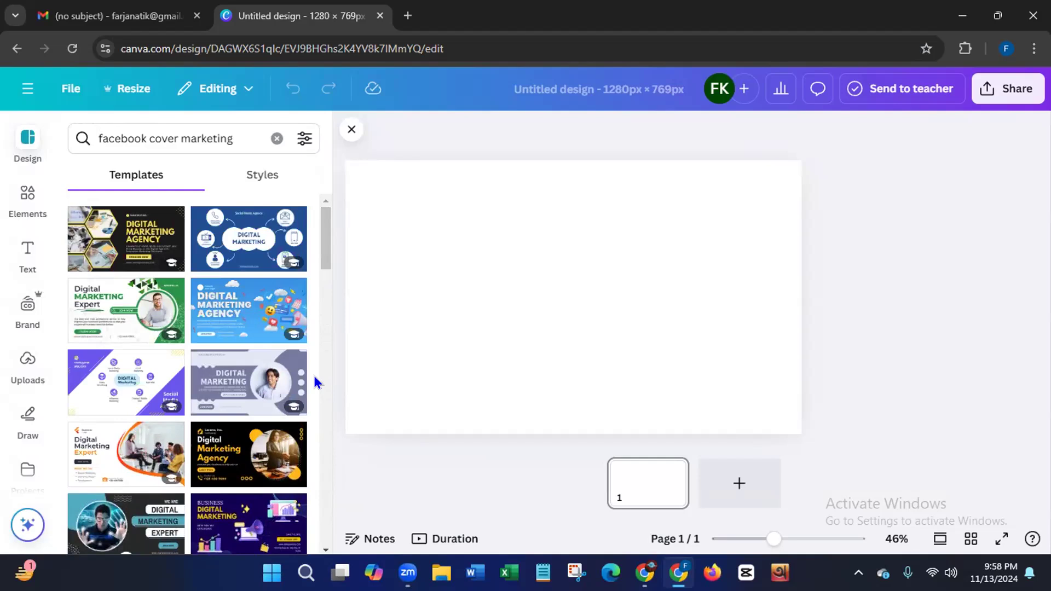
pyautogui.moveTo(325, 247); pyautogui.dragTo(324, 311)
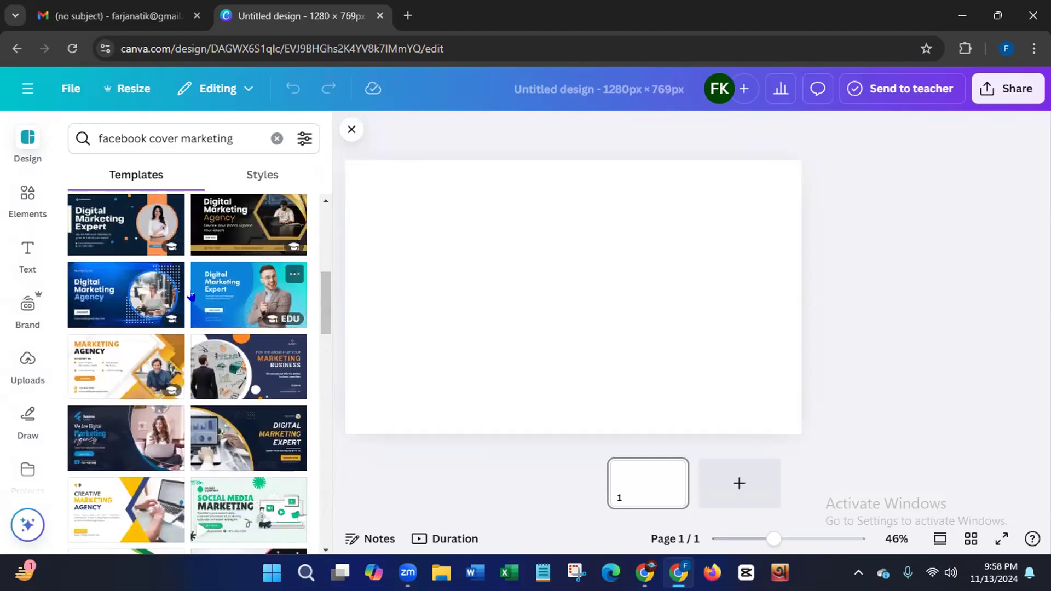
pyautogui.click(145, 305)
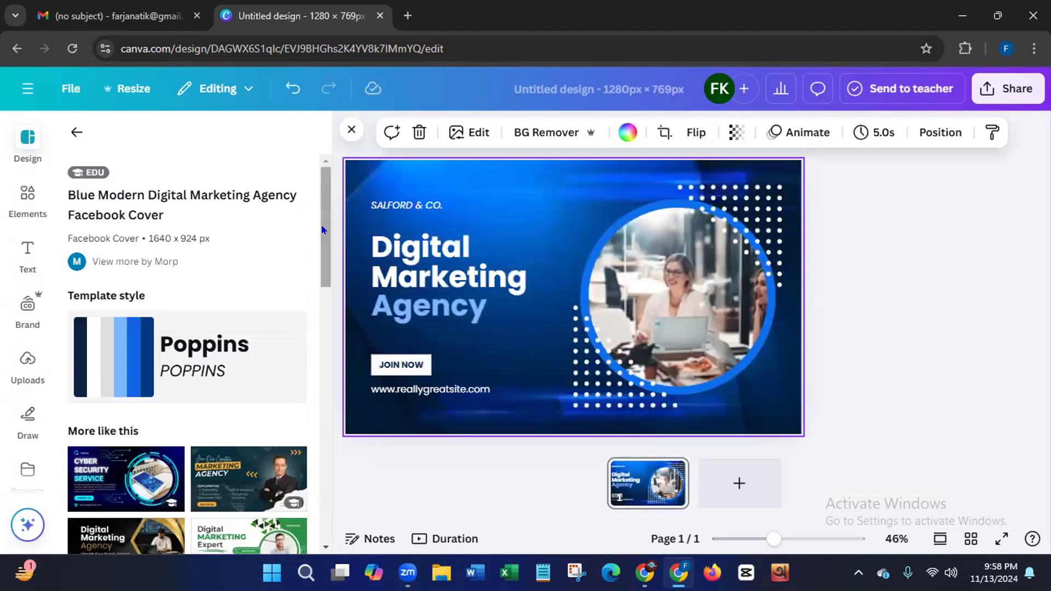
# Delete the SALFORD & CO. company name from the cover
pyautogui.moveTo(322, 230); pyautogui.dragTo(316, 292)
pyautogui.scroll(-3, 313, 286)
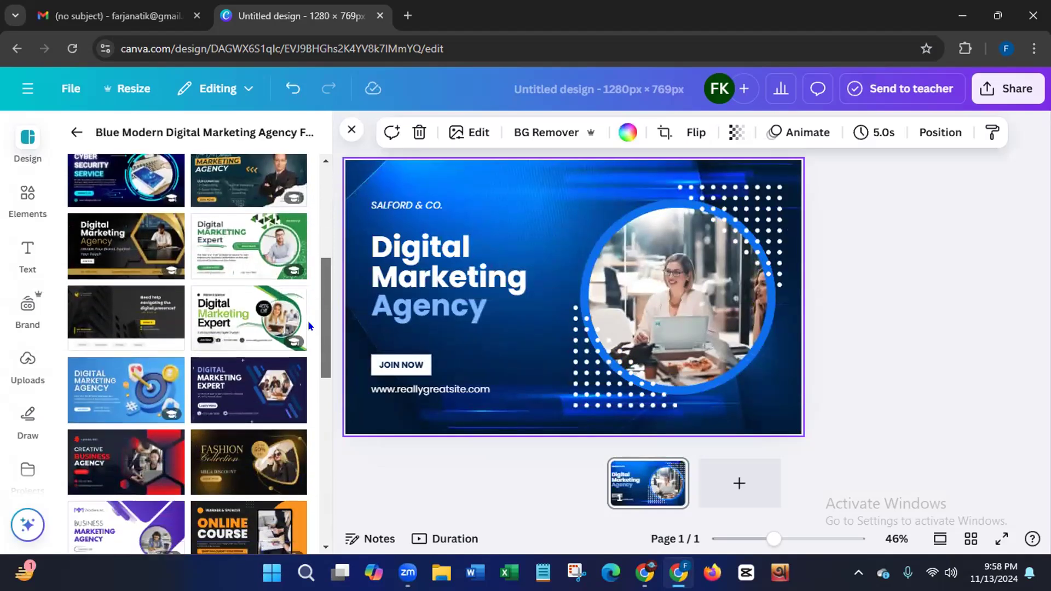
pyautogui.scroll(-5, 305, 356)
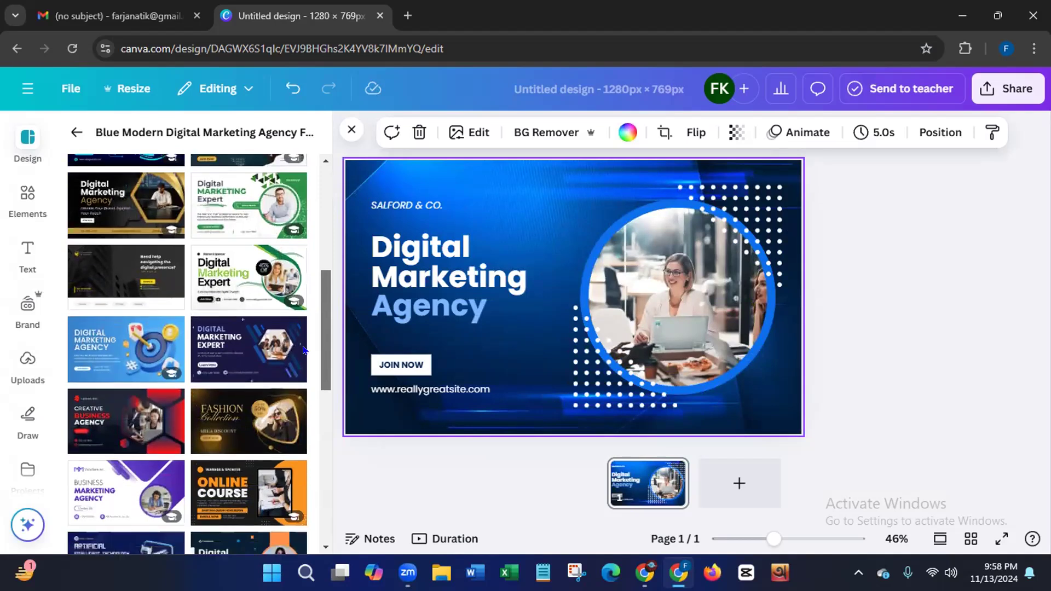
pyautogui.scroll(-6, 304, 402)
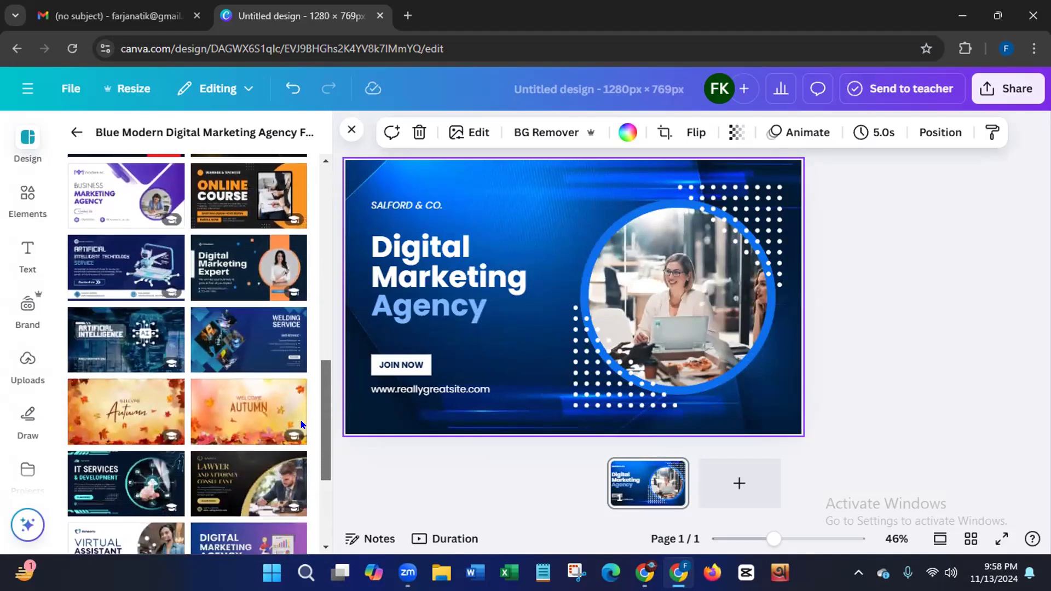
pyautogui.scroll(-1, 303, 480)
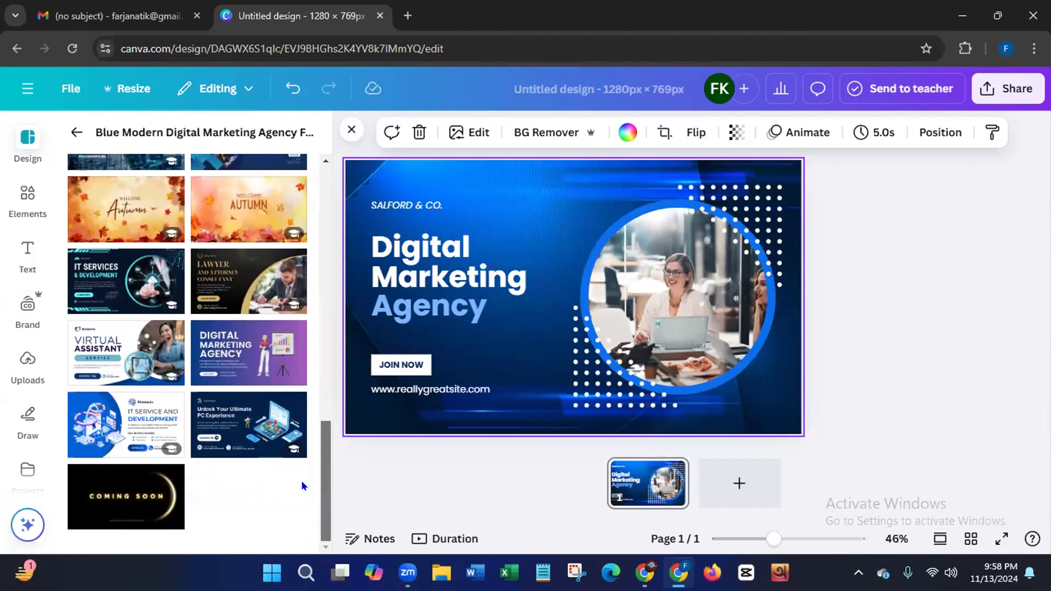
pyautogui.scroll(12, 301, 480)
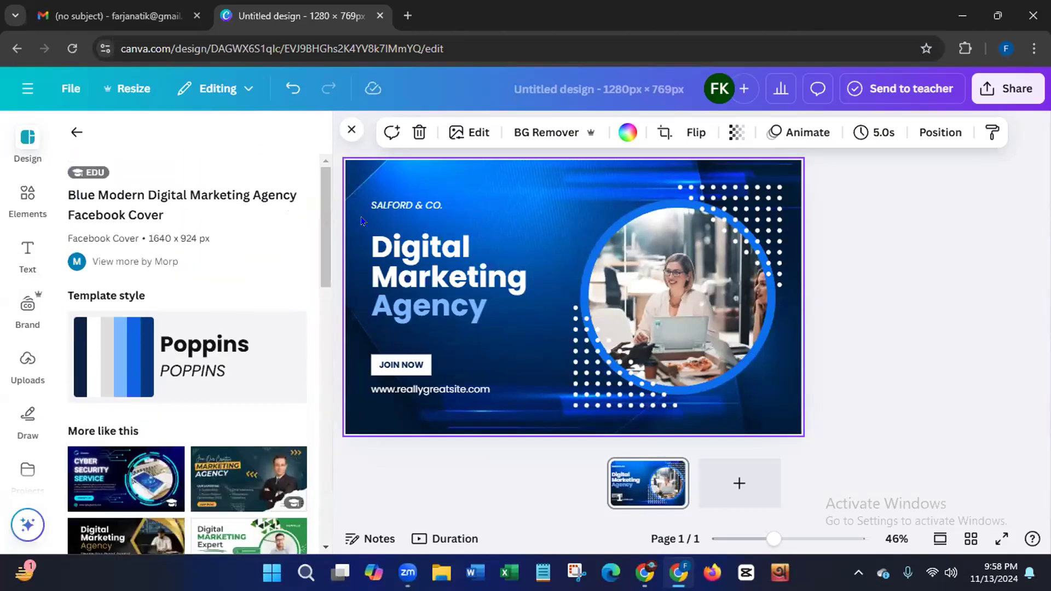
pyautogui.click(445, 205)
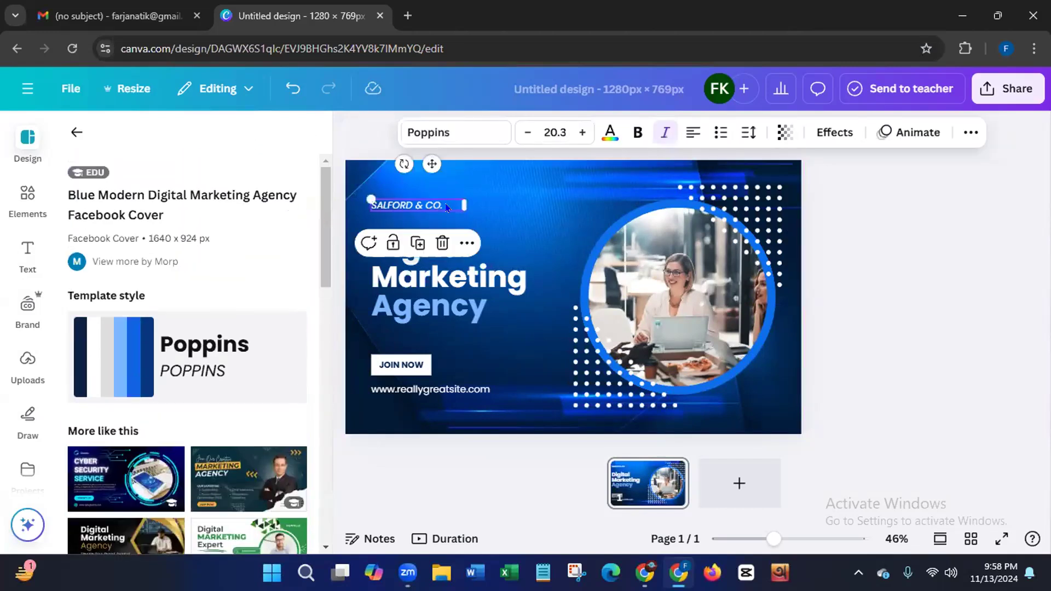
pyautogui.press('Delete')
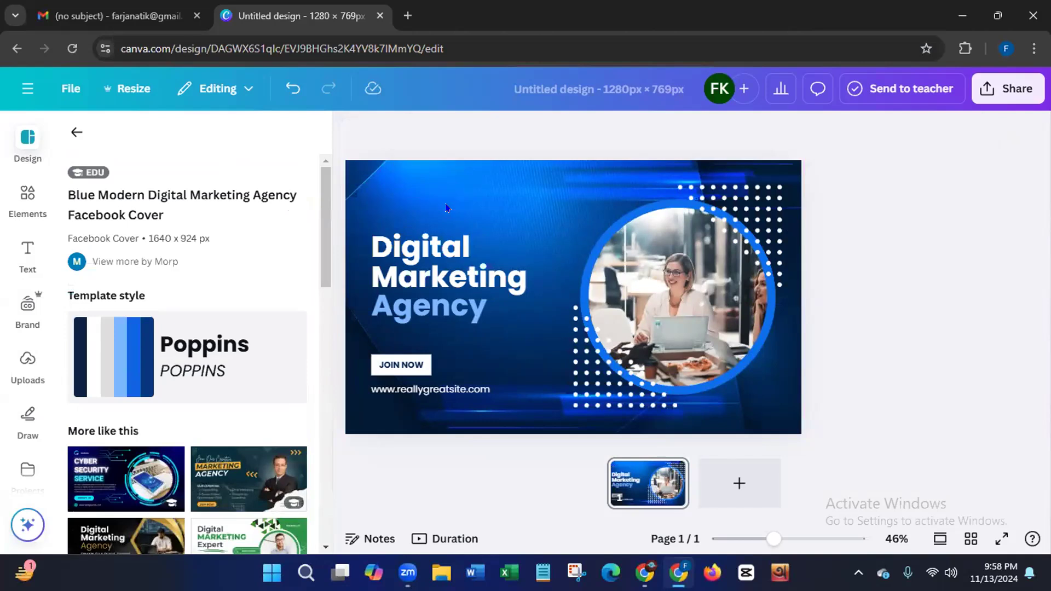
# Change the headline to 'Facebook Marketing Service' by replacing Digital and Agency
pyautogui.click(472, 251)
pyautogui.click(468, 244)
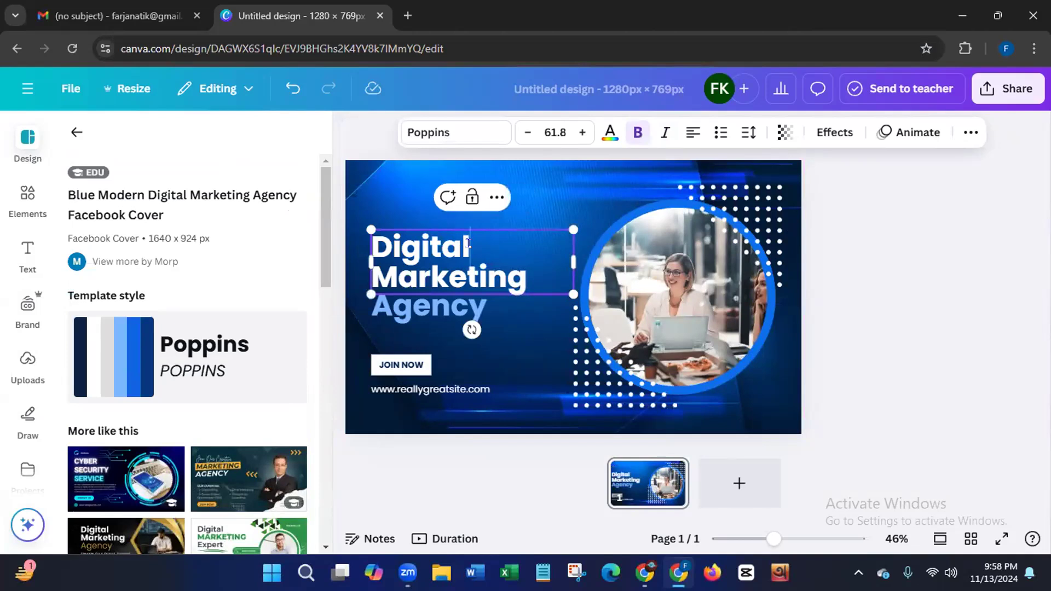
pyautogui.press('BackSpace')
pyautogui.press('BackSpace')
pyautogui.press('BackSpace')
pyautogui.press('BackSpace')
pyautogui.press('BackSpace')
pyautogui.press('BackSpace')
pyautogui.press('BackSpace')
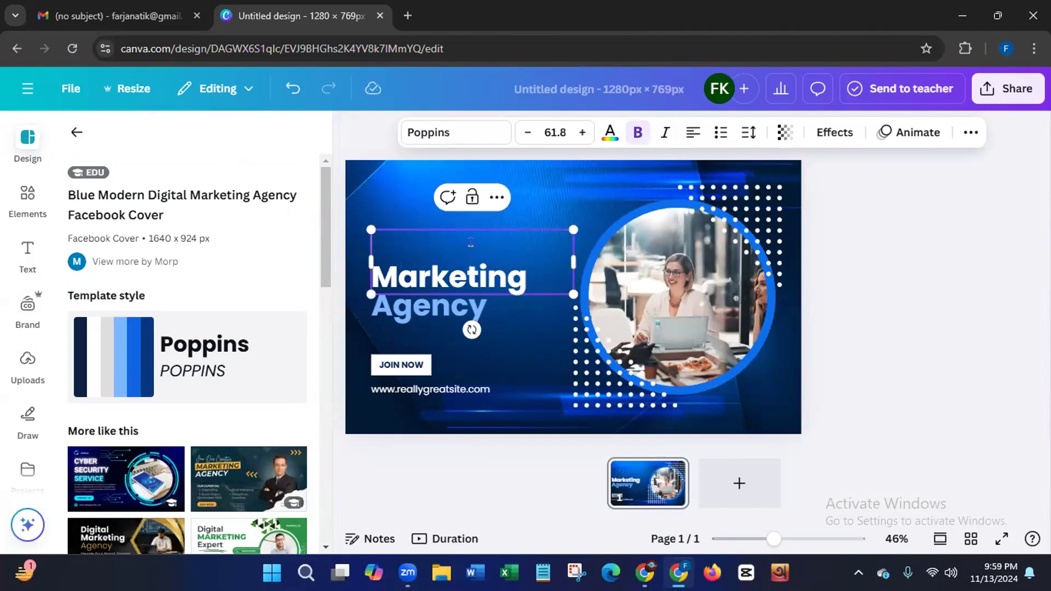
pyautogui.write('Faceb')
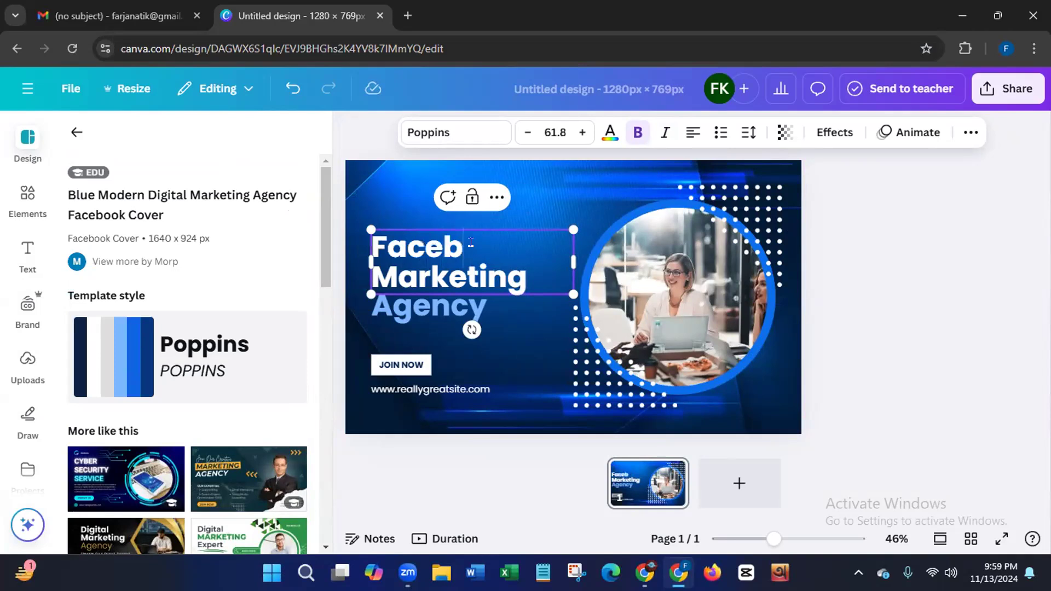
pyautogui.write('ook')
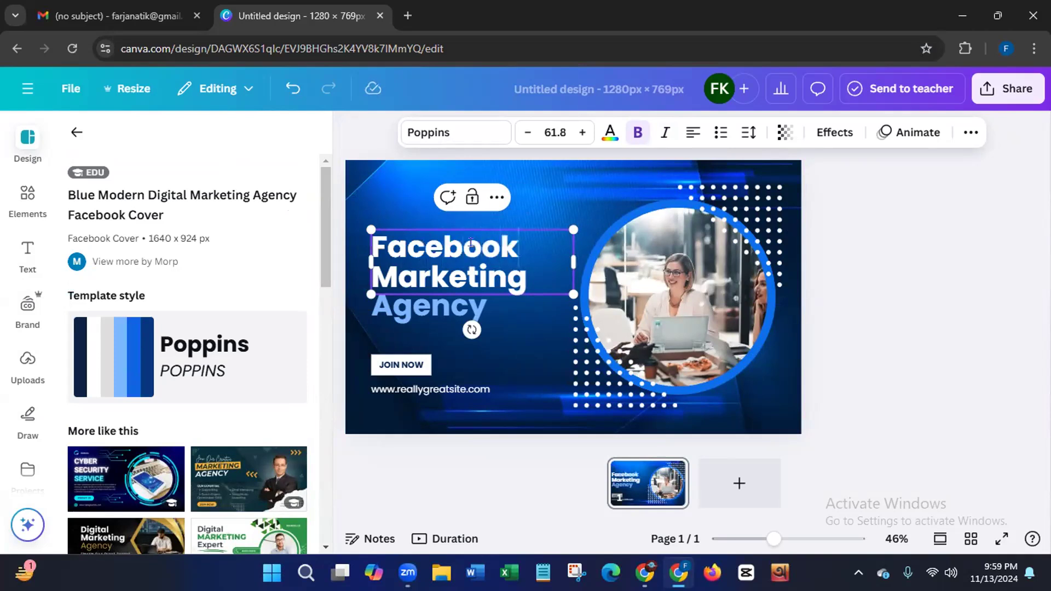
pyautogui.doubleClick(488, 307)
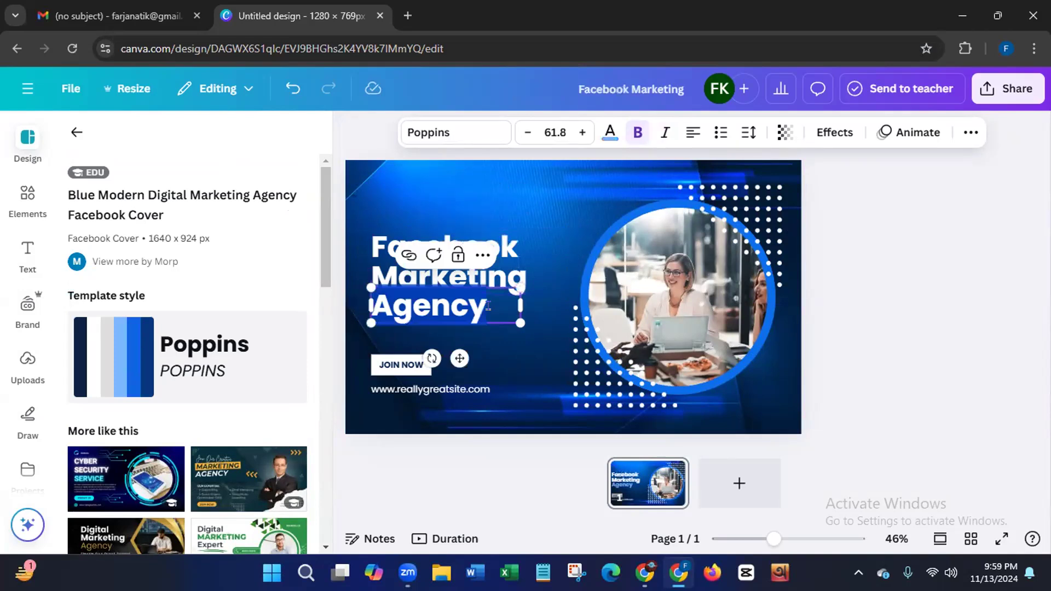
pyautogui.press('BackSpace')
pyautogui.write('Se')
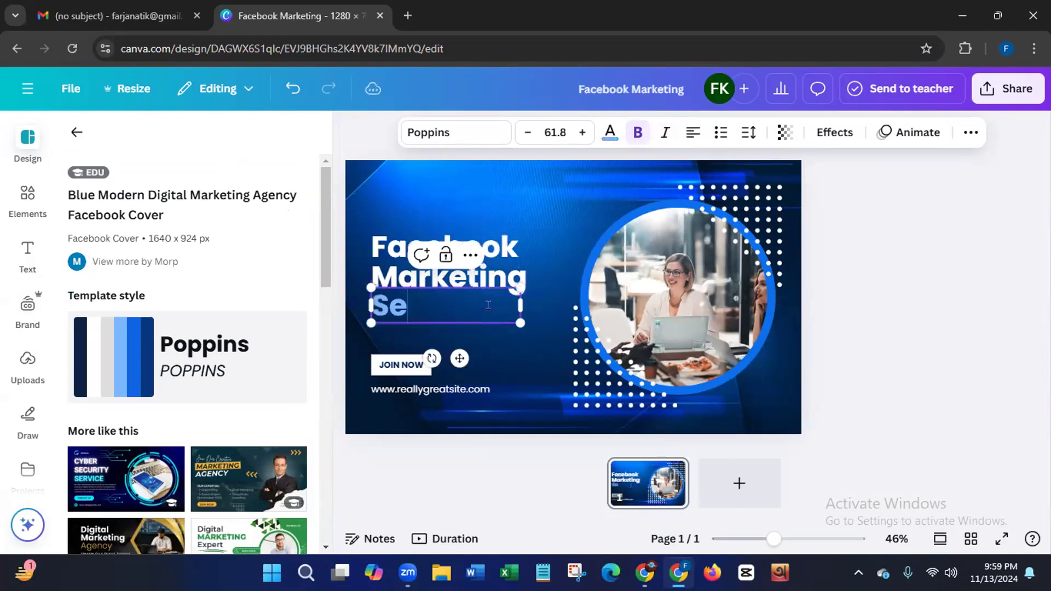
pyautogui.write('rvice')
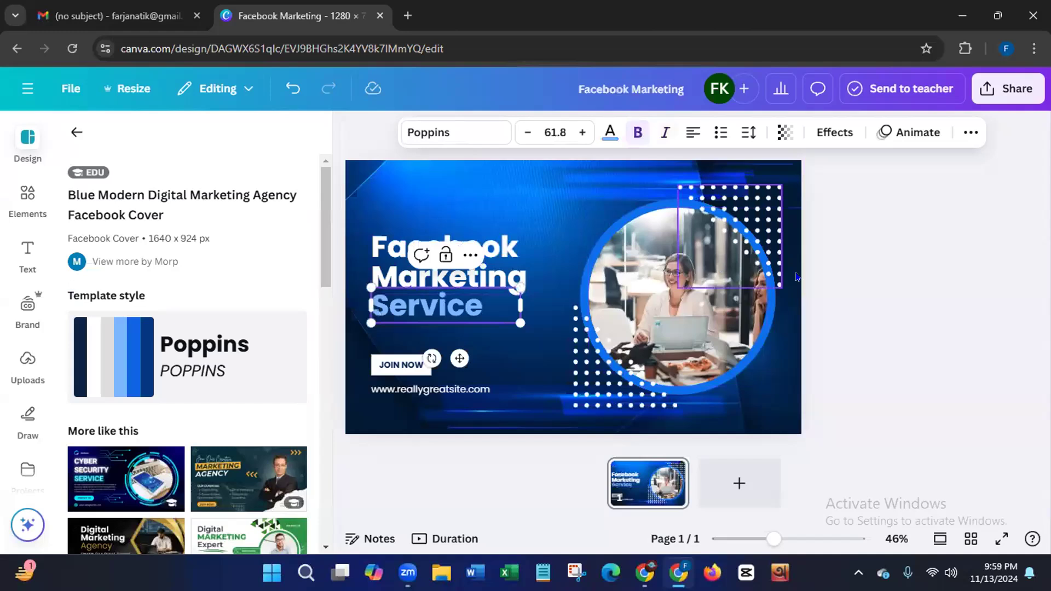
pyautogui.click(868, 281)
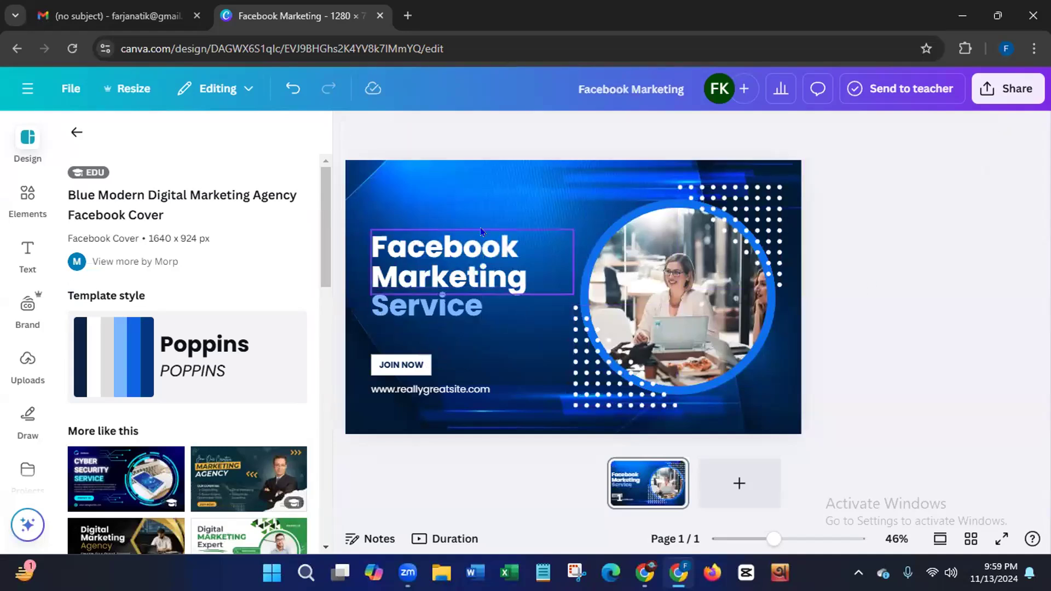
# Group the two headline text boxes into one block
pyautogui.moveTo(438, 251)
pyautogui.mouseDown()
pyautogui.moveTo(440, 307)
pyautogui.moveTo(442, 259)
pyautogui.mouseUp()
pyautogui.click(424, 198)
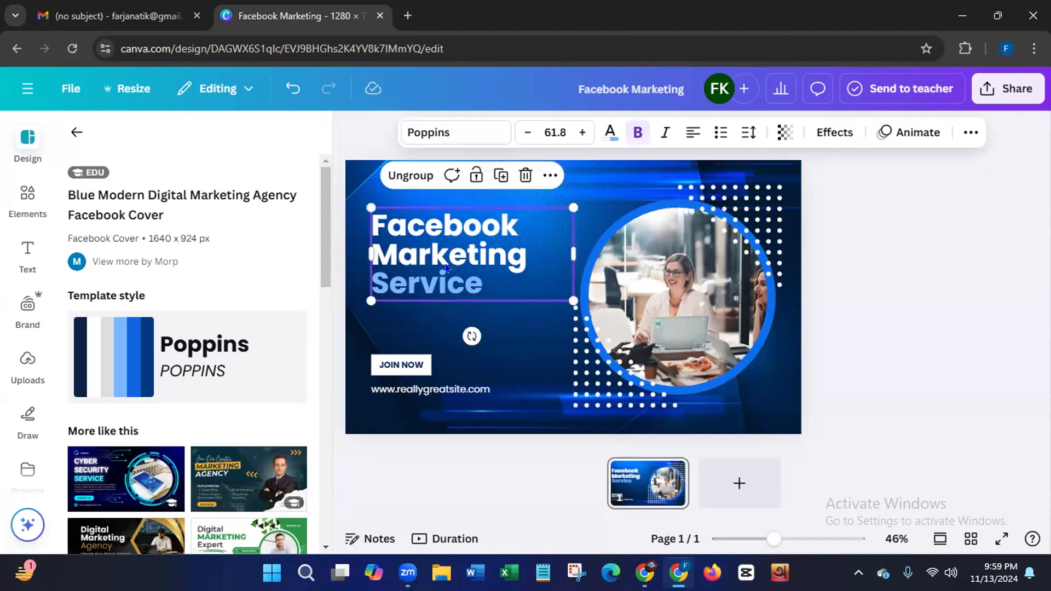
pyautogui.click(881, 377)
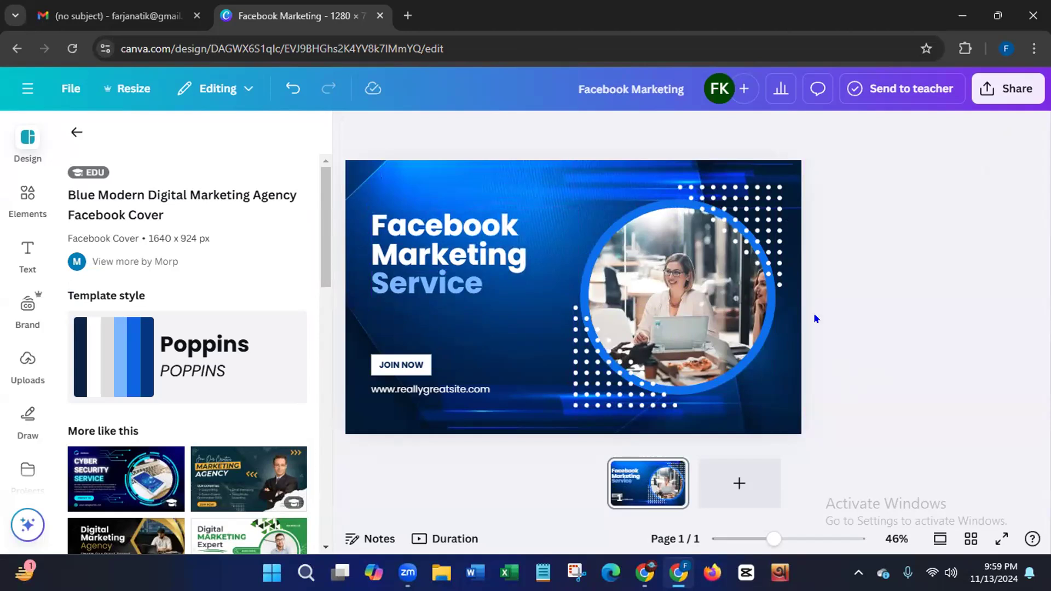
# In a new tab, search Google for fiverr and open the Fiverr home page
pyautogui.click(407, 15)
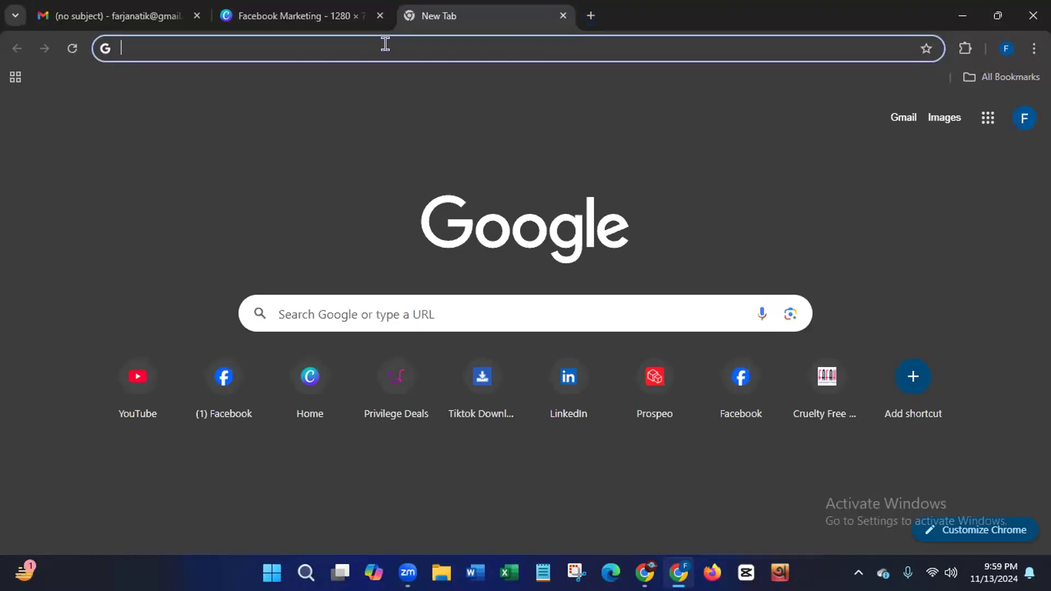
pyautogui.write('fai')
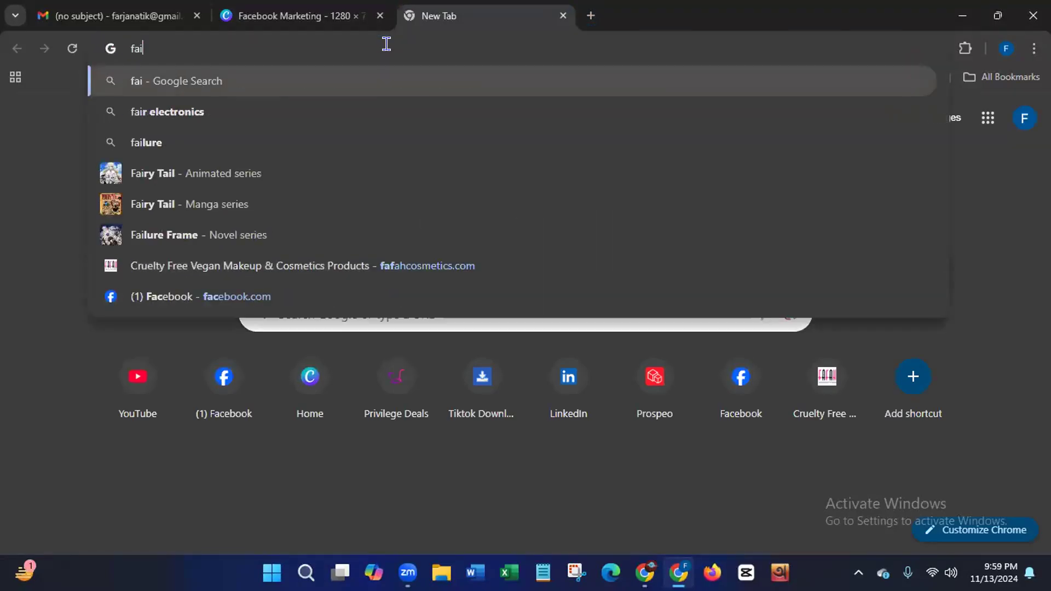
pyautogui.write('verr')
pyautogui.press('BackSpace')
pyautogui.press('BackSpace')
pyautogui.press('BackSpace')
pyautogui.press('BackSpace')
pyautogui.press('BackSpace')
pyautogui.press('BackSpace')
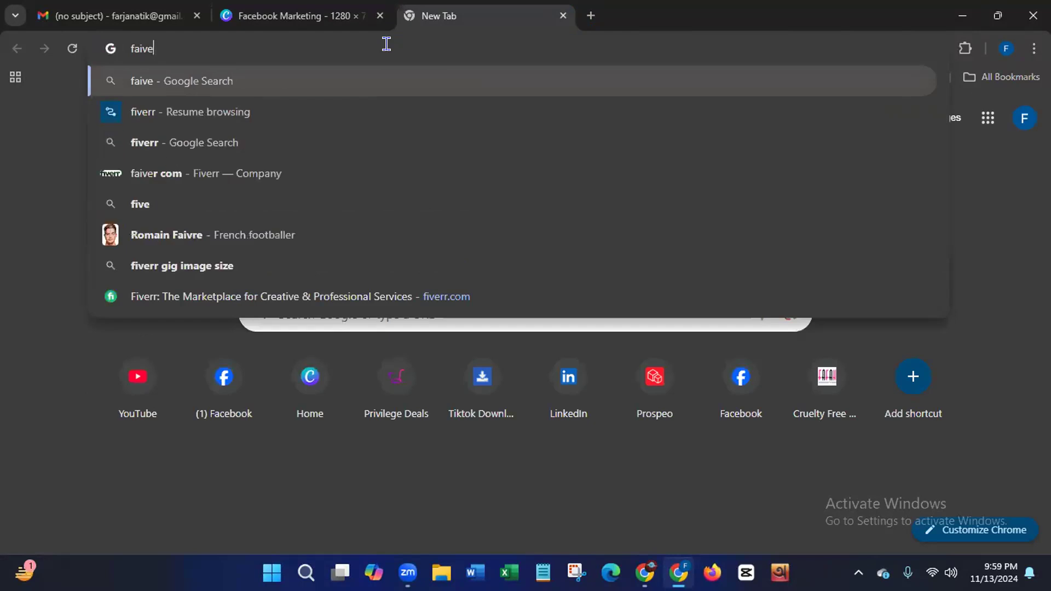
pyautogui.write('iverr')
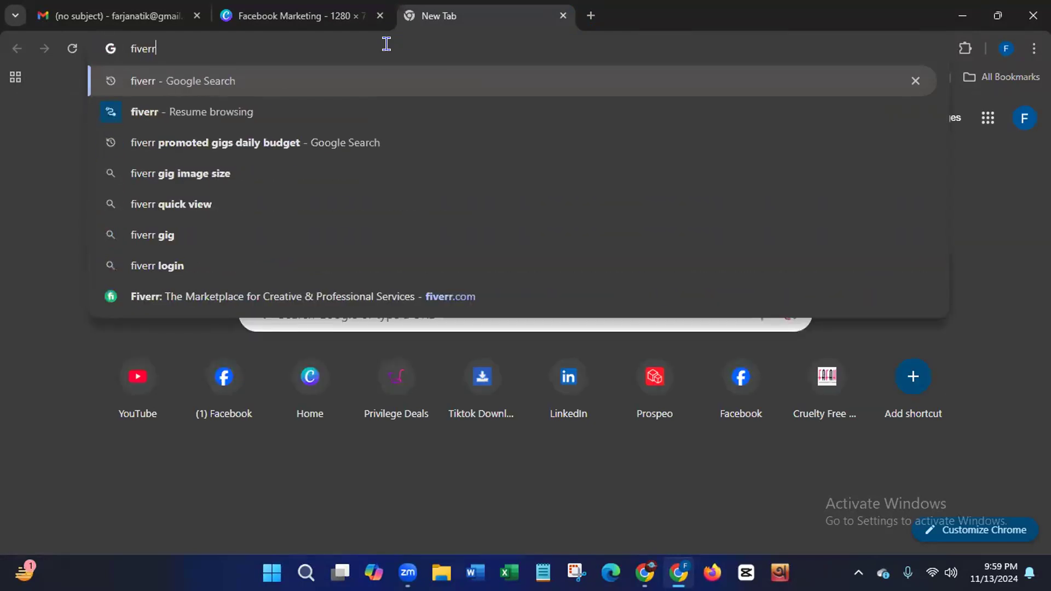
pyautogui.press('Return')
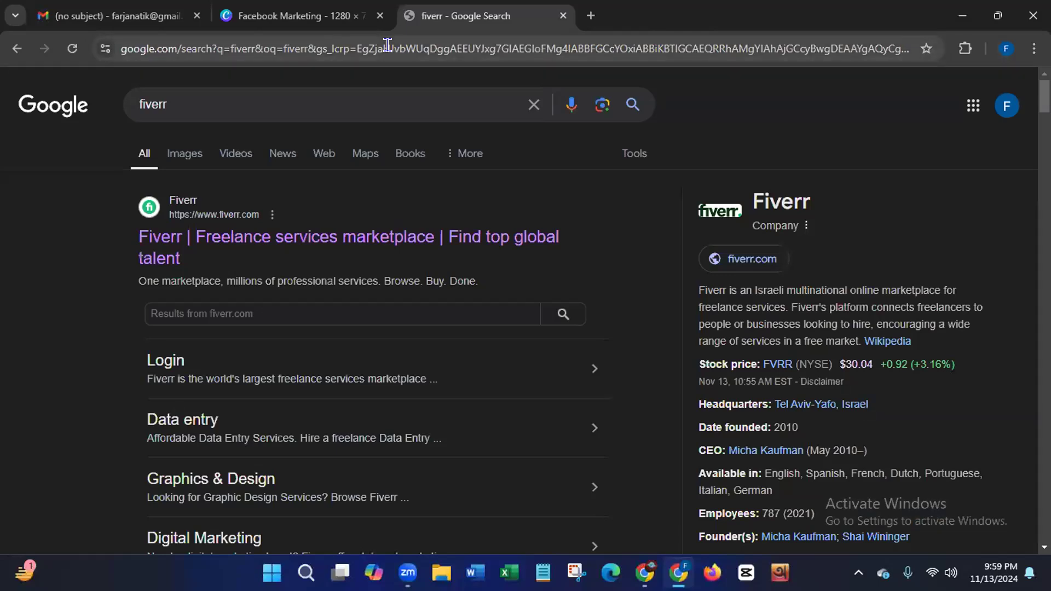
pyautogui.click(297, 237)
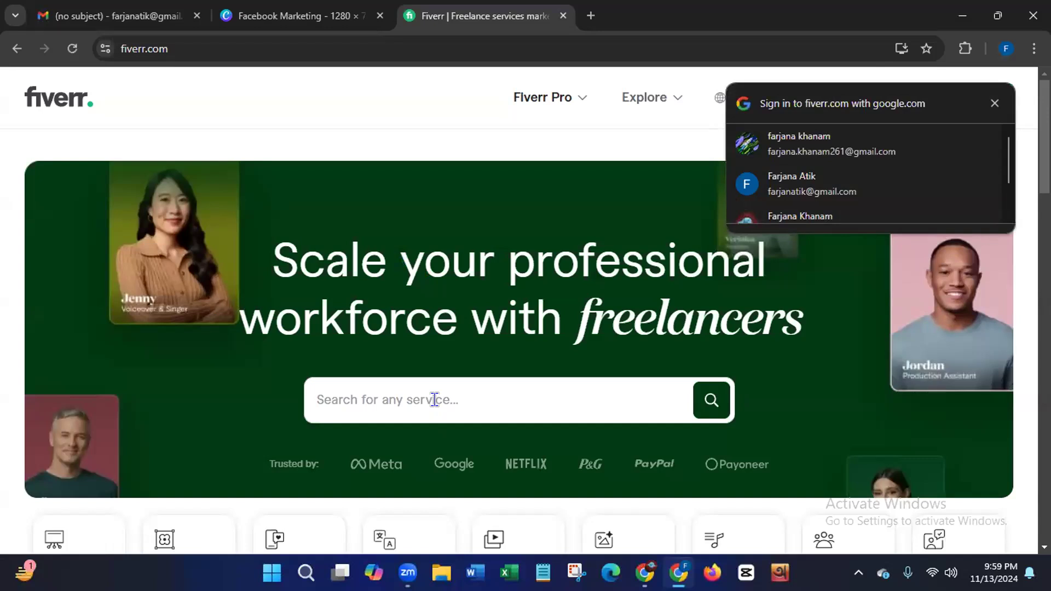
# Search Fiverr for 'facebook page create and setup' gigs, browse them, then return to Canva
pyautogui.click(434, 399)
pyautogui.write('facebook page')
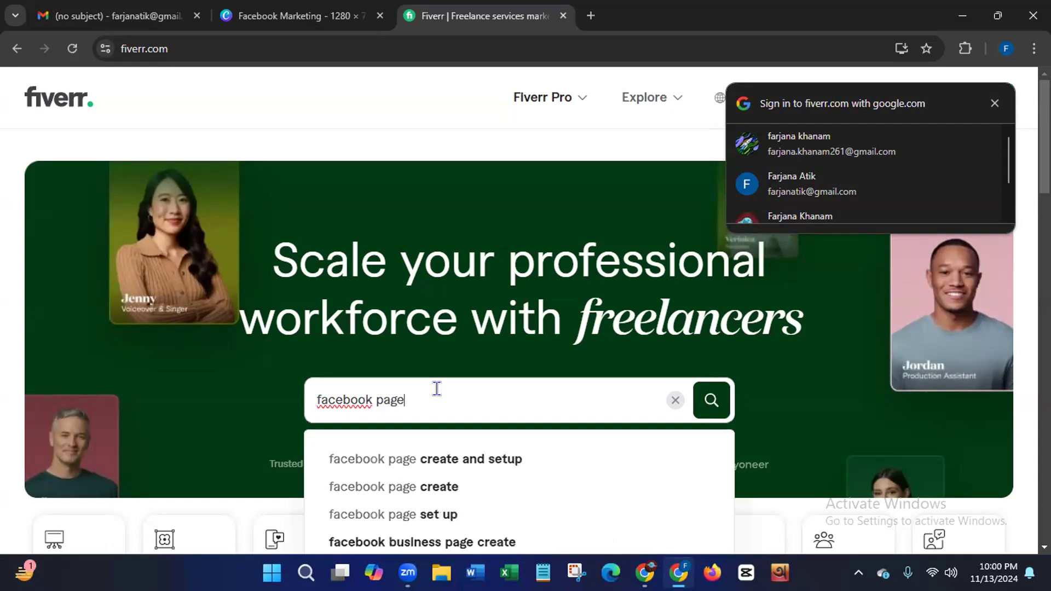
pyautogui.click(425, 458)
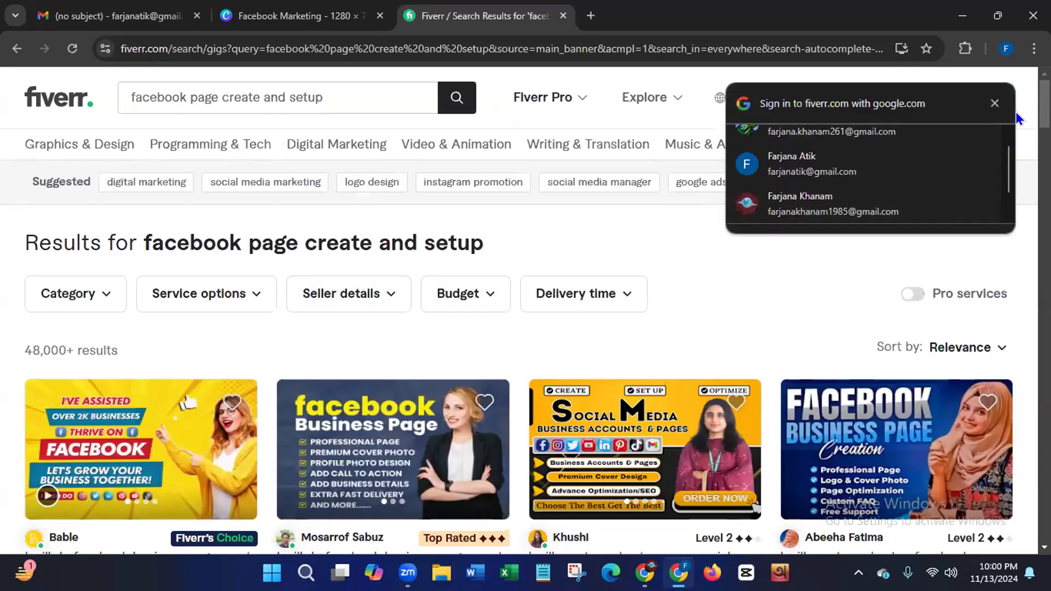
pyautogui.click(995, 104)
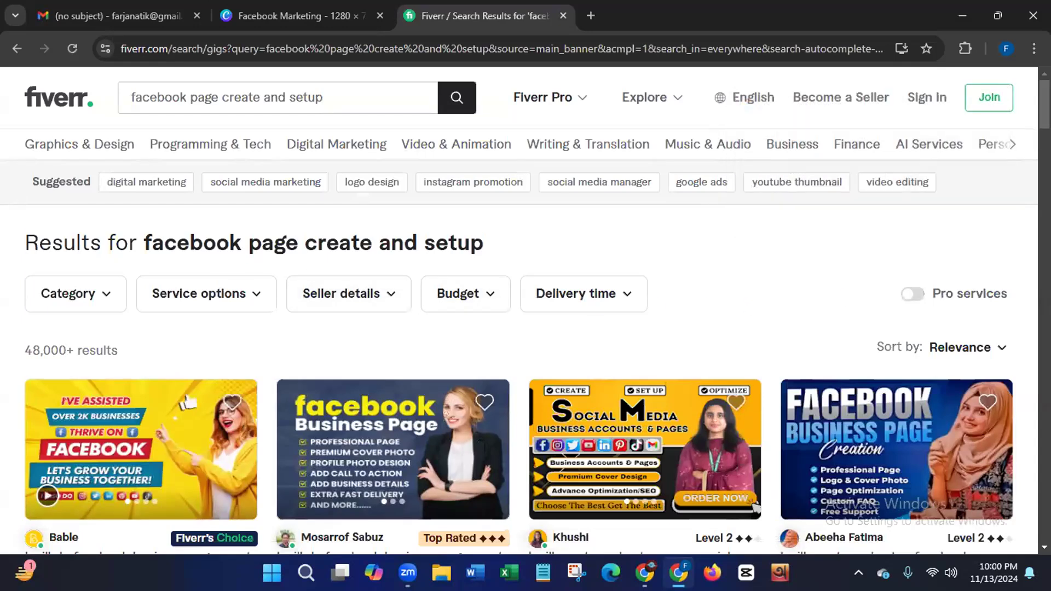
pyautogui.scroll(-2, 525, 306)
pyautogui.scroll(-1, 526, 307)
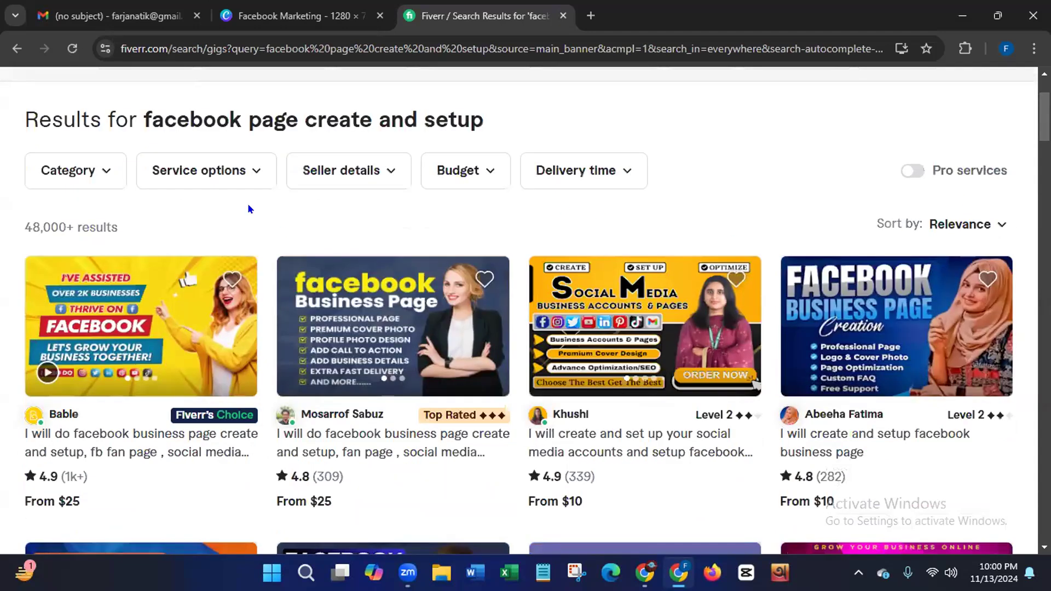
pyautogui.click(272, 22)
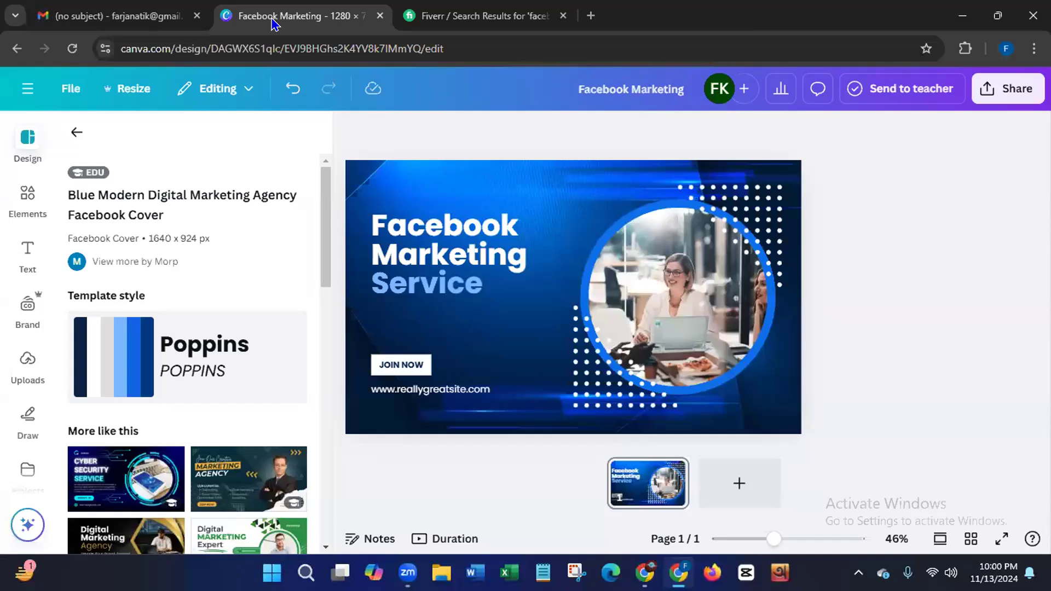
# Rewrite the headline as 'Facebook Business Page', replacing Marketing and Service
pyautogui.click(523, 261)
pyautogui.click(523, 260)
pyautogui.moveTo(525, 262); pyautogui.dragTo(378, 249)
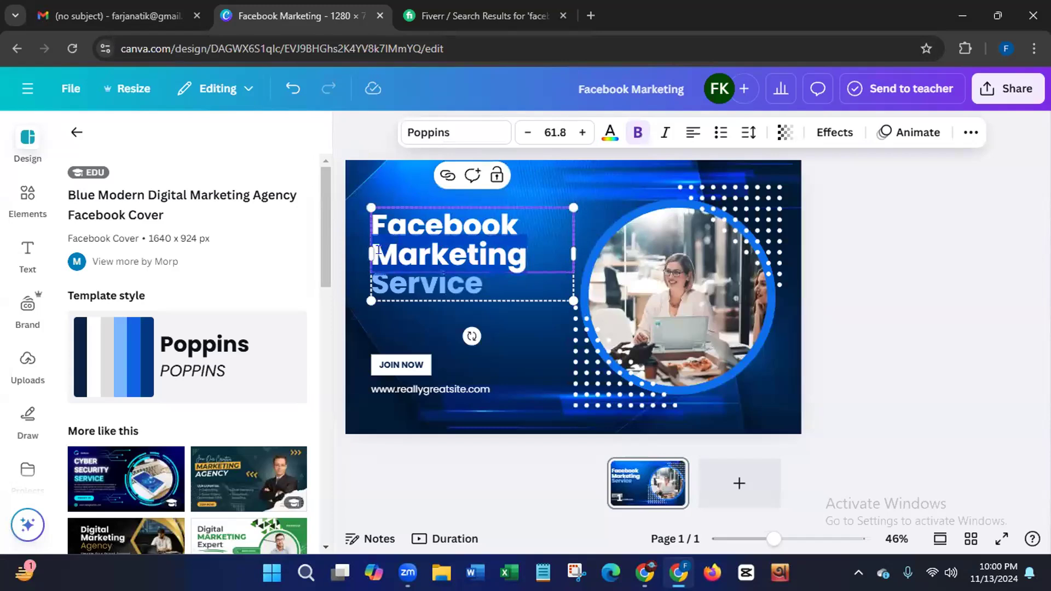
pyautogui.press('BackSpace')
pyautogui.write('Busi')
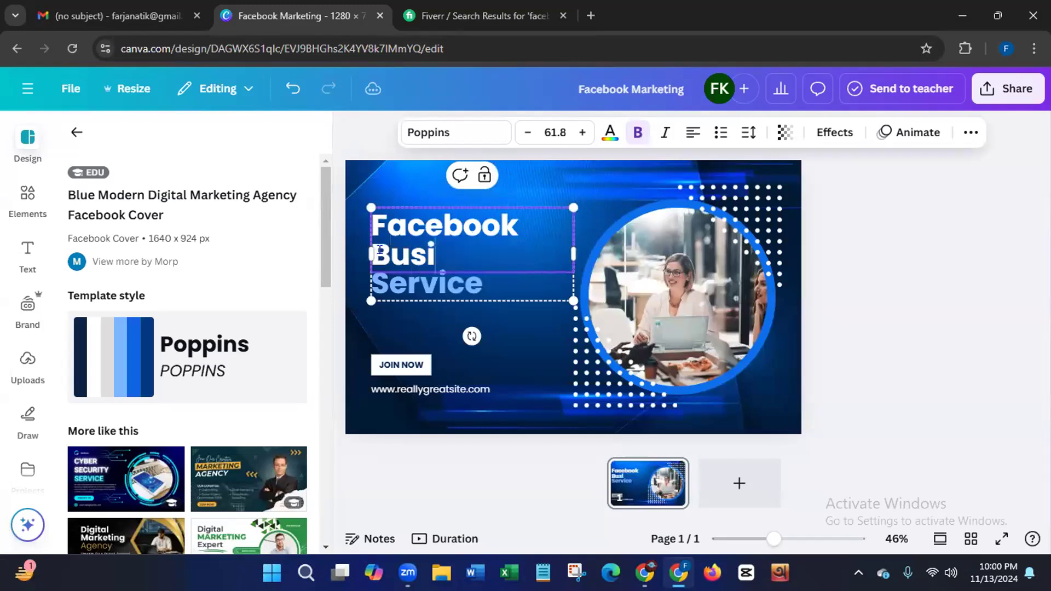
pyautogui.write('ness')
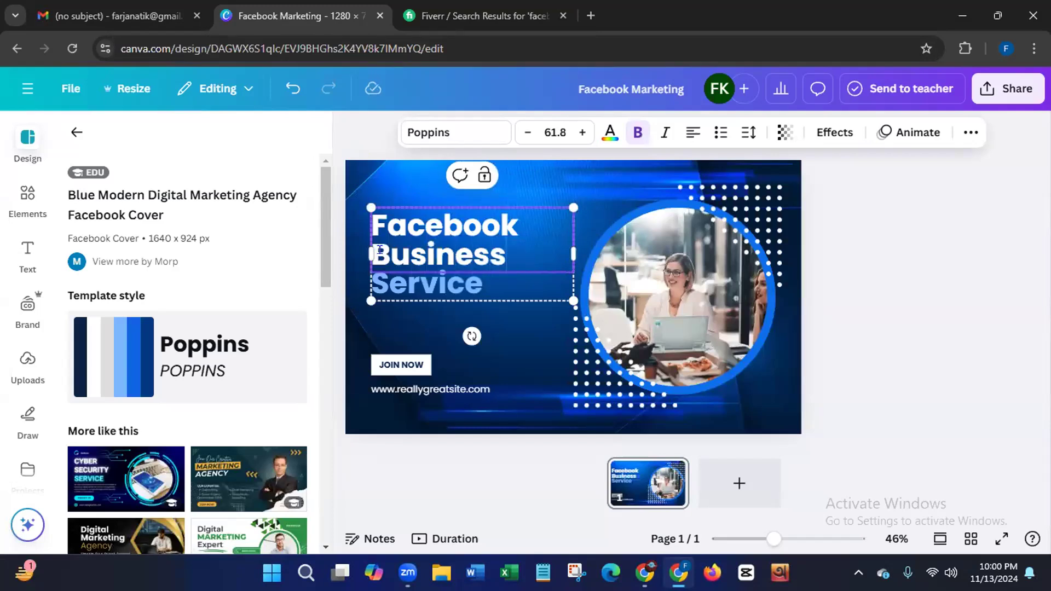
pyautogui.click(480, 275)
pyautogui.press('BackSpace')
pyautogui.press('BackSpace')
pyautogui.press('BackSpace')
pyautogui.press('BackSpace')
pyautogui.press('BackSpace')
pyautogui.press('BackSpace')
pyautogui.press('BackSpace')
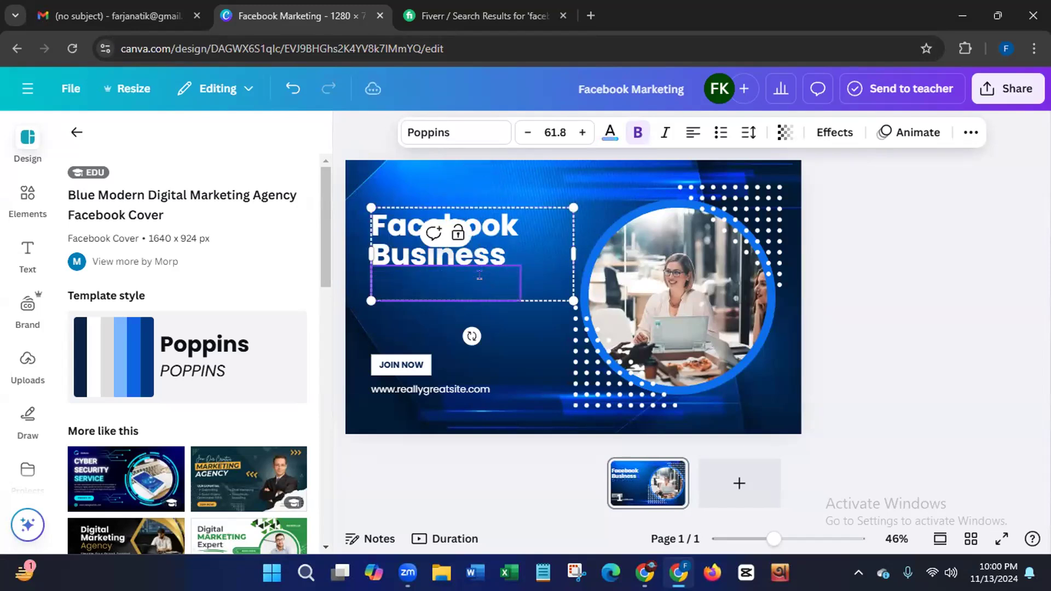
pyautogui.write('Page')
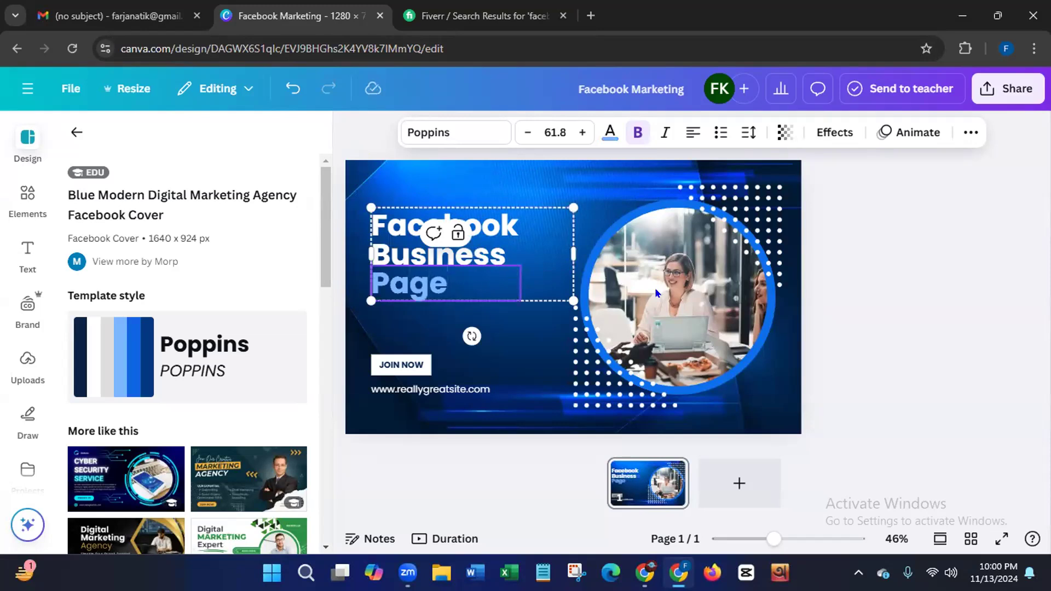
pyautogui.click(862, 291)
# Switch the headline group to all capital letters
pyautogui.click(487, 259)
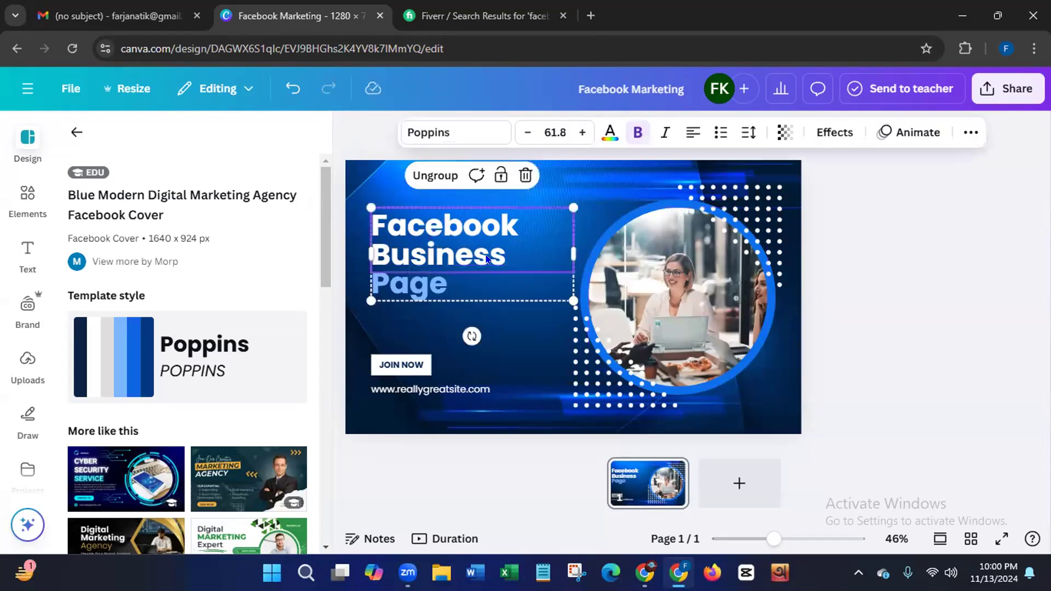
pyautogui.click(970, 132)
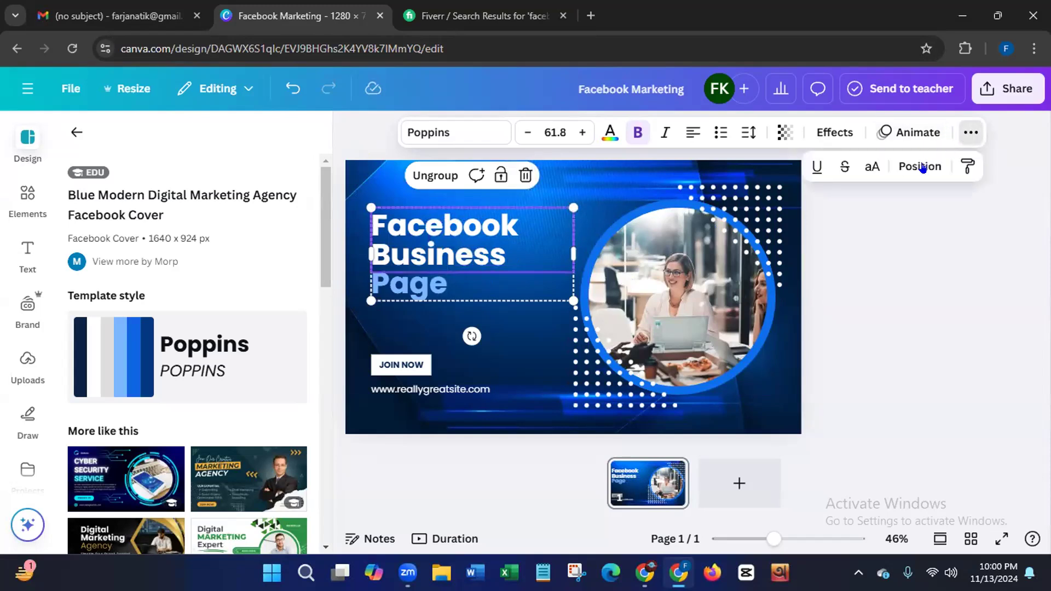
pyautogui.click(871, 170)
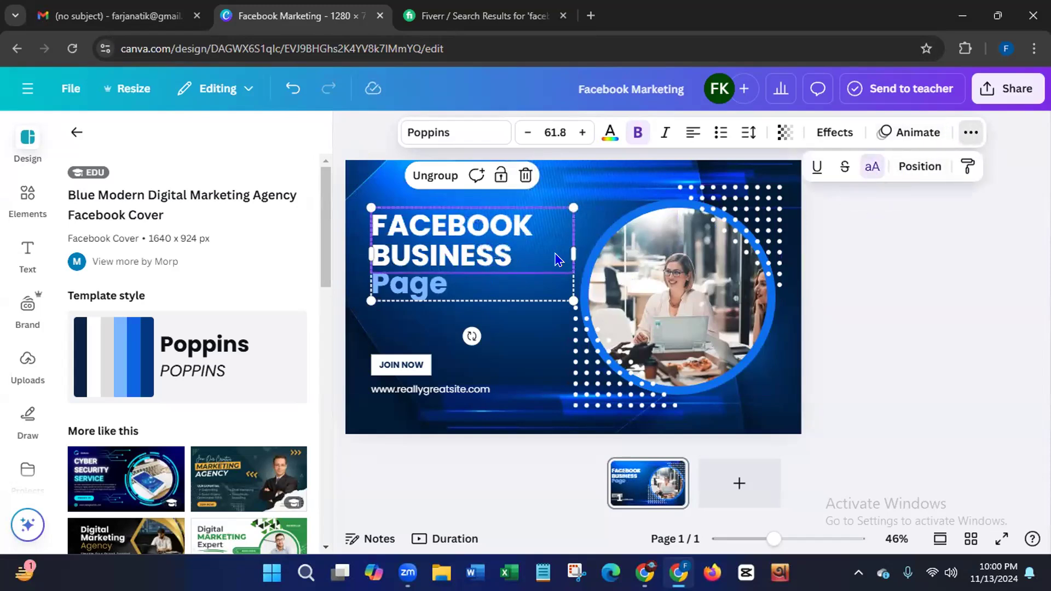
pyautogui.click(969, 133)
pyautogui.click(876, 173)
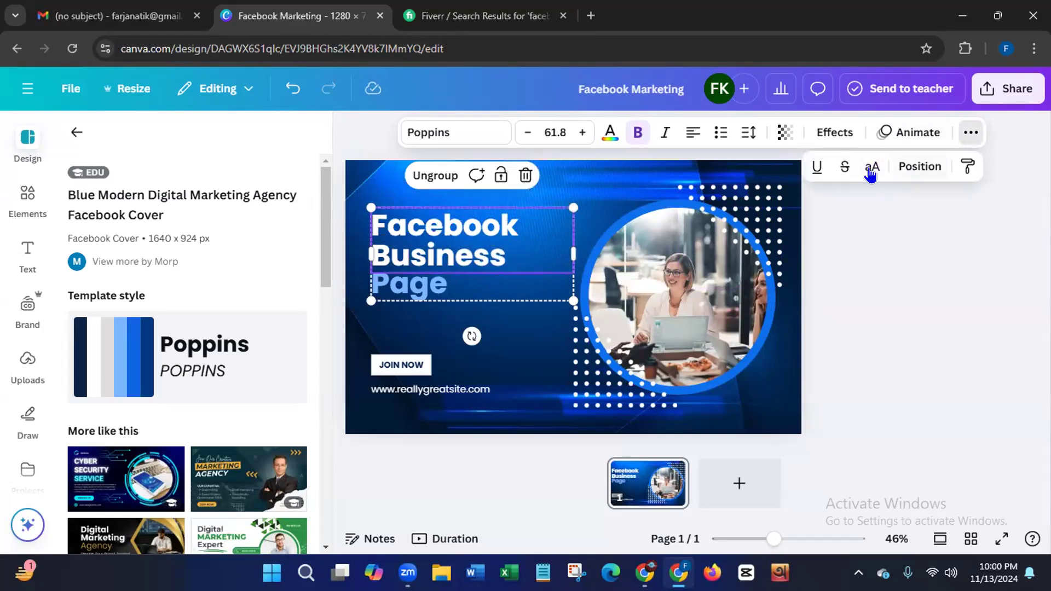
pyautogui.click(868, 171)
pyautogui.click(873, 274)
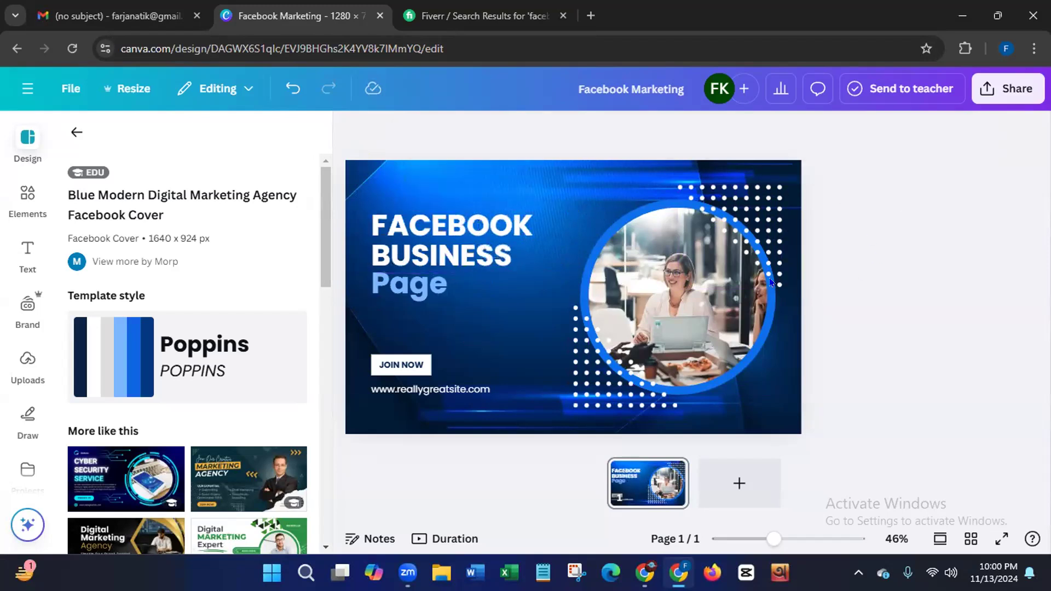
# Ungroup the headline and make the separate Page line uppercase PAGE
pyautogui.click(460, 242)
pyautogui.click(448, 178)
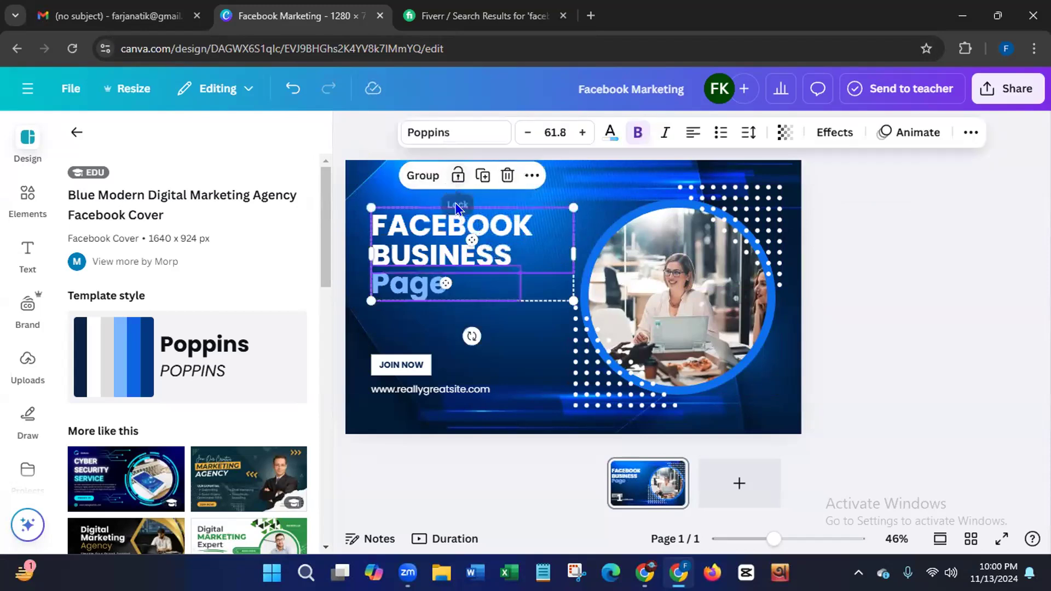
pyautogui.click(901, 352)
pyautogui.click(435, 290)
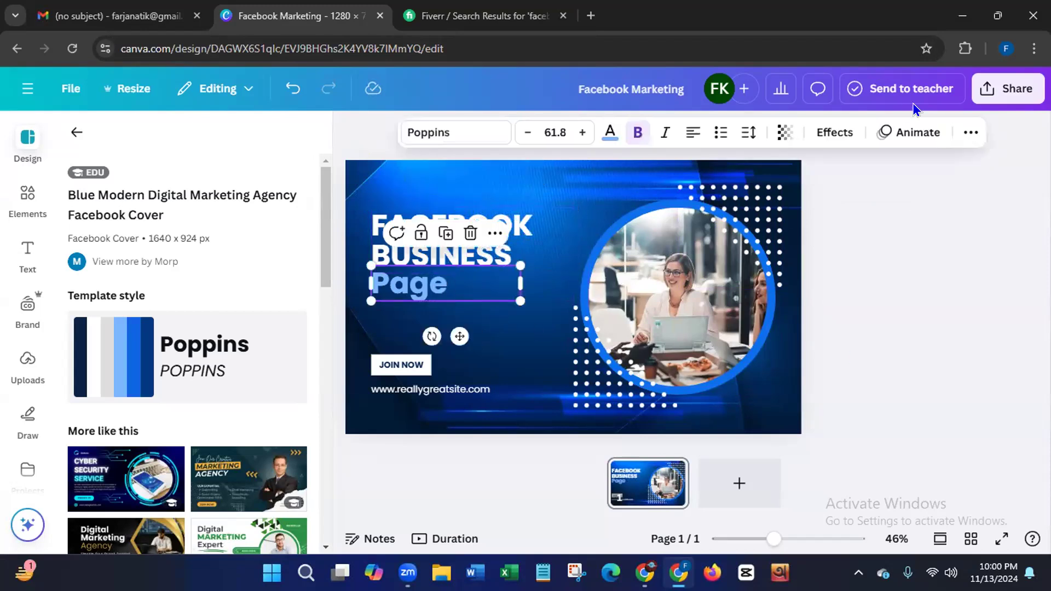
pyautogui.click(968, 133)
pyautogui.click(872, 167)
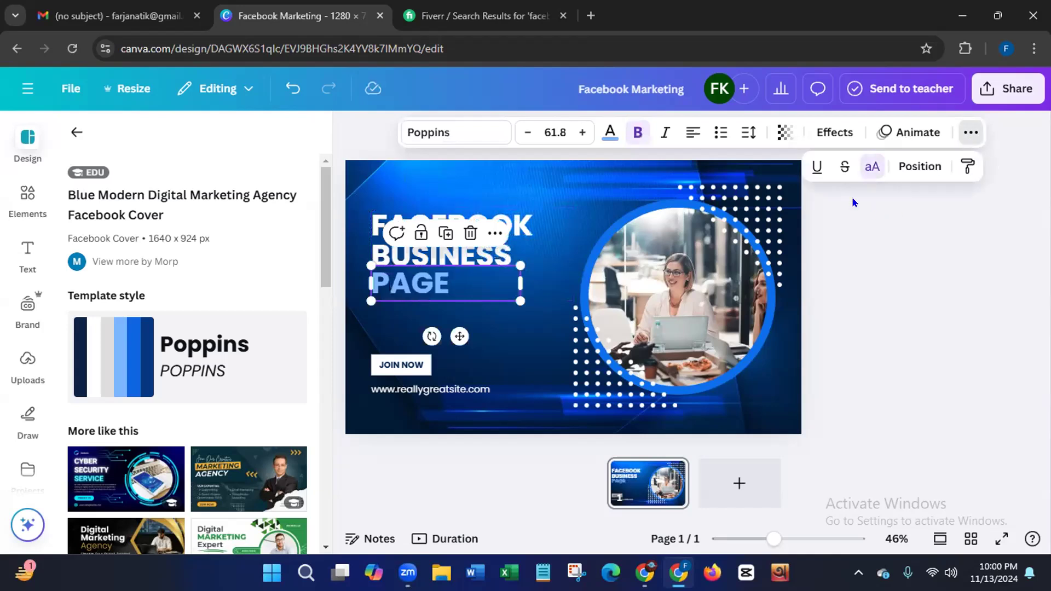
pyautogui.click(842, 279)
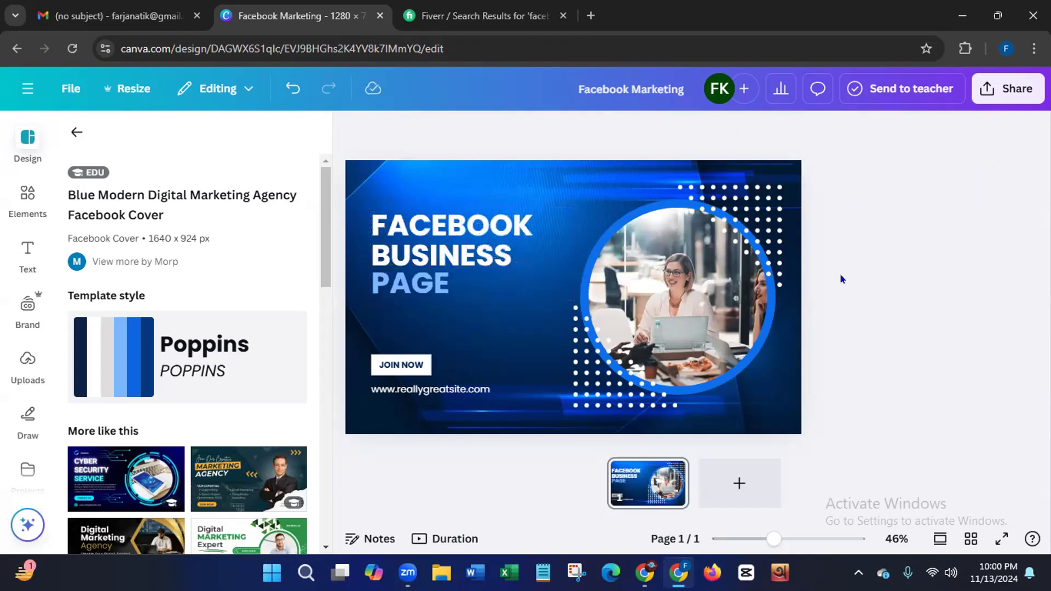
pyautogui.click(509, 253)
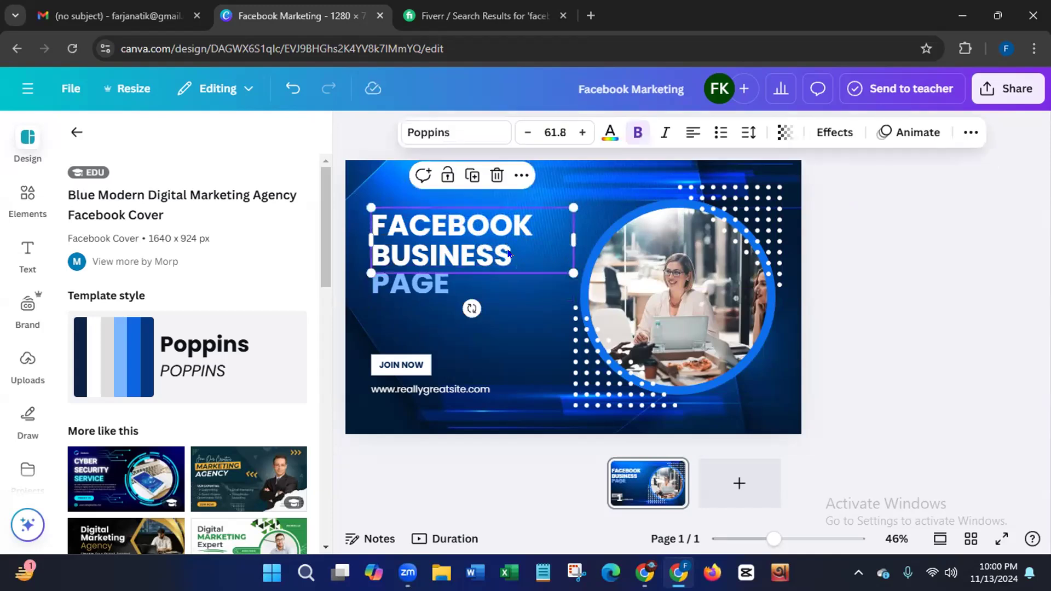
pyautogui.click(489, 248)
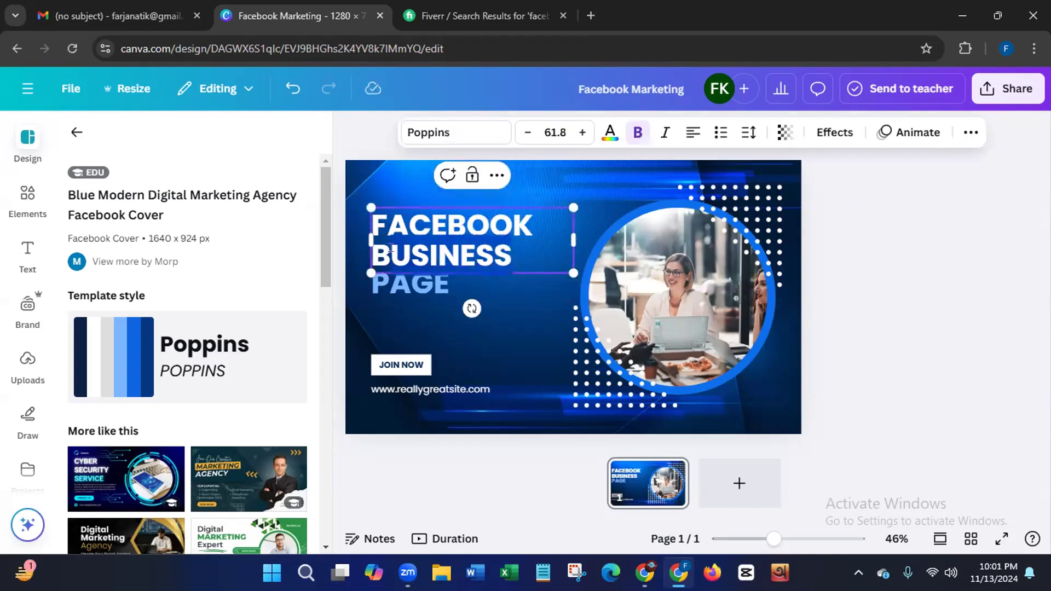
# Colour the word FACEBOOK in the headline light blue
pyautogui.click(609, 134)
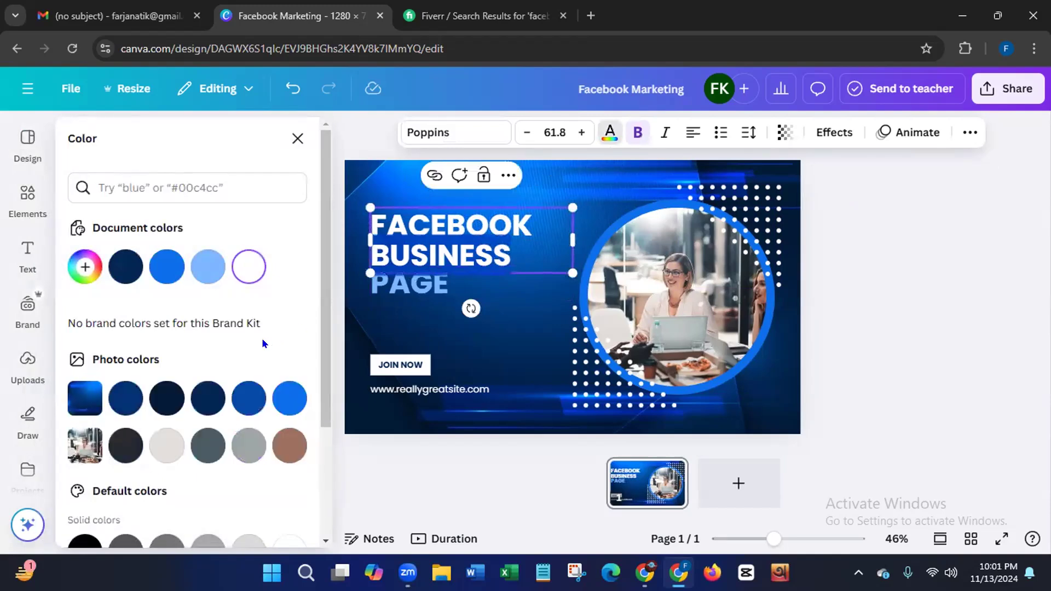
pyautogui.click(195, 270)
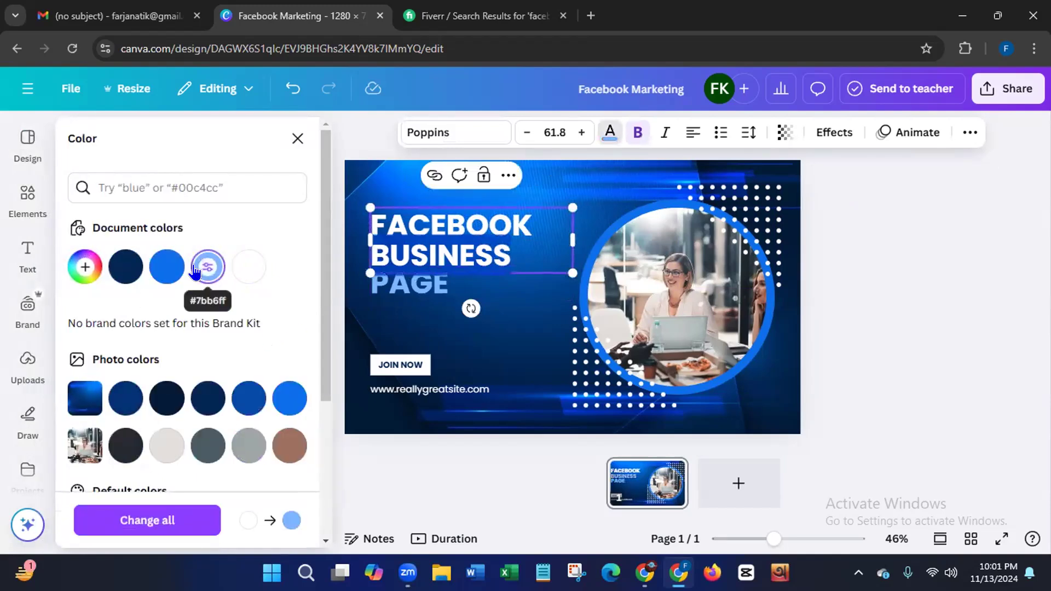
pyautogui.click(911, 359)
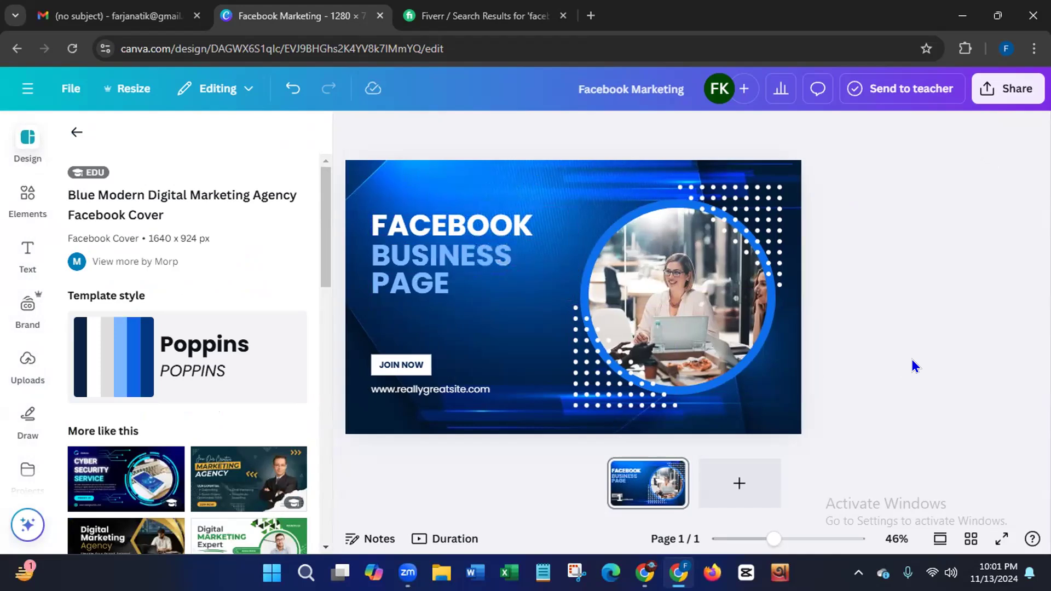
pyautogui.click(446, 290)
pyautogui.moveTo(418, 285); pyautogui.dragTo(370, 285)
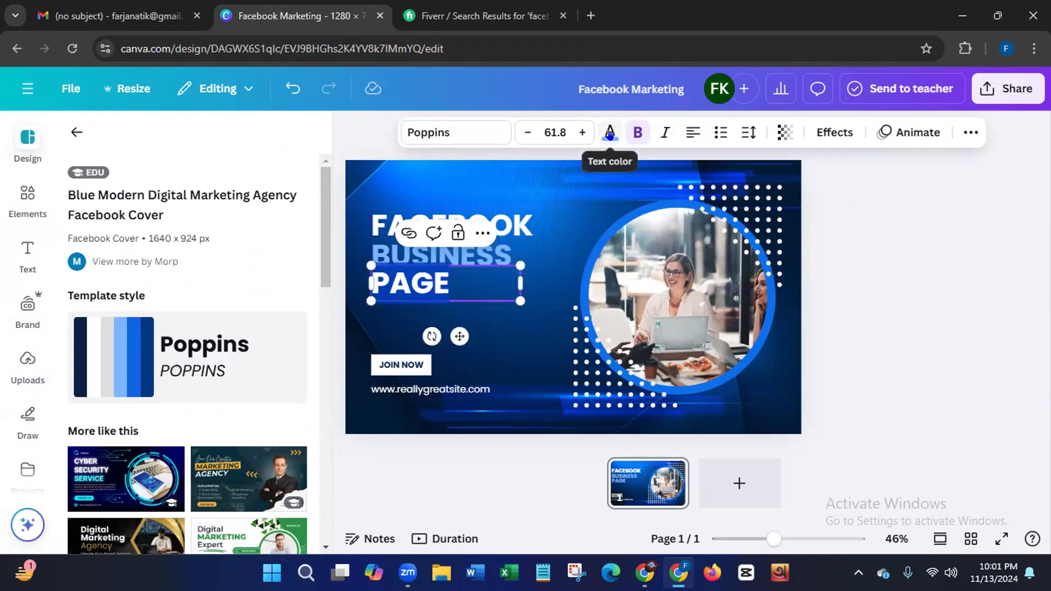
pyautogui.click(537, 218)
pyautogui.moveTo(539, 218); pyautogui.dragTo(370, 223)
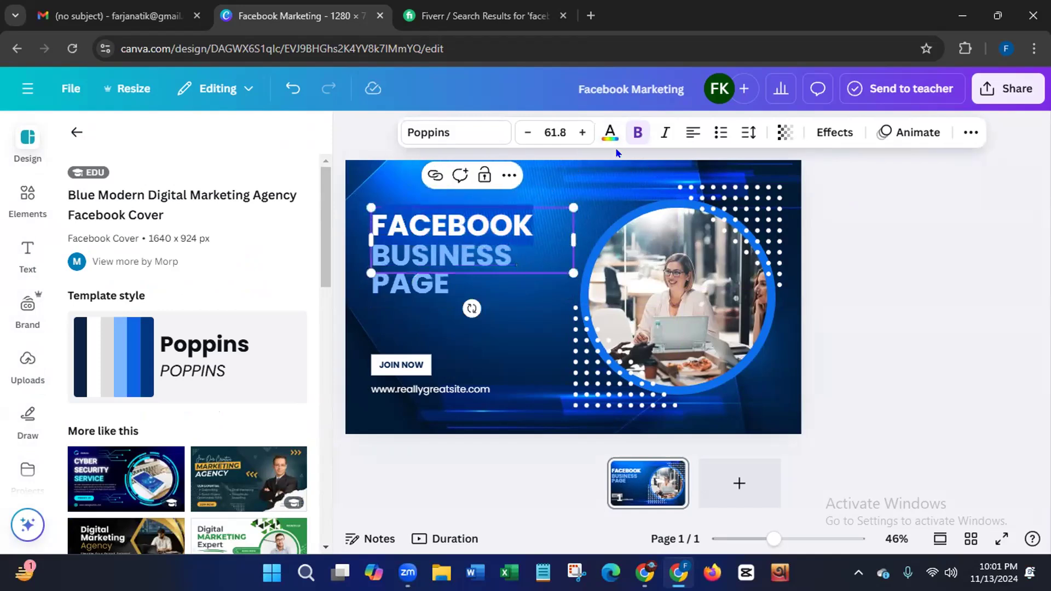
pyautogui.click(607, 133)
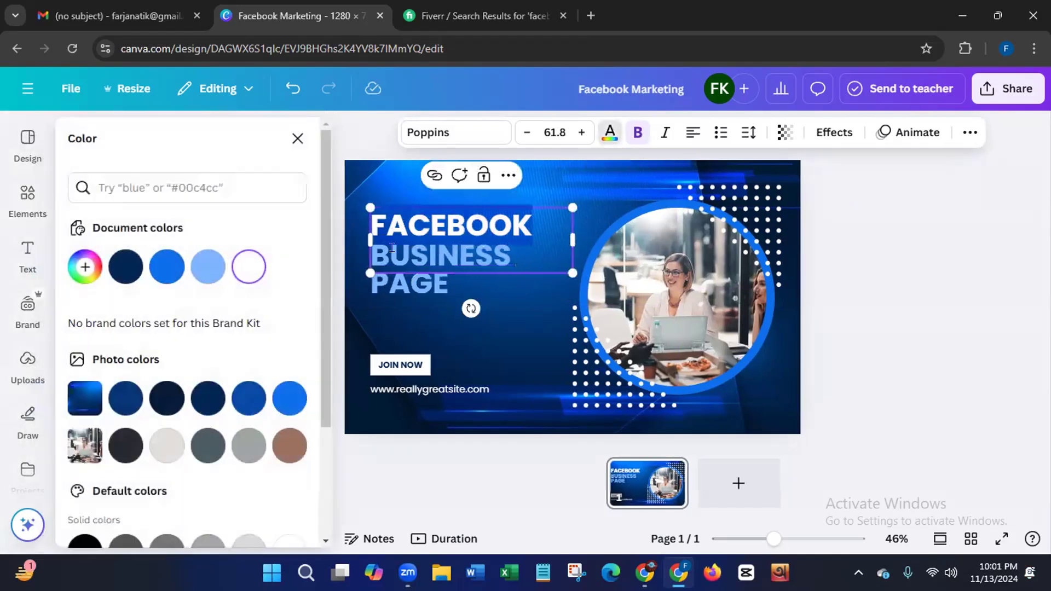
pyautogui.click(208, 265)
# Make the PAGE line white
pyautogui.click(459, 289)
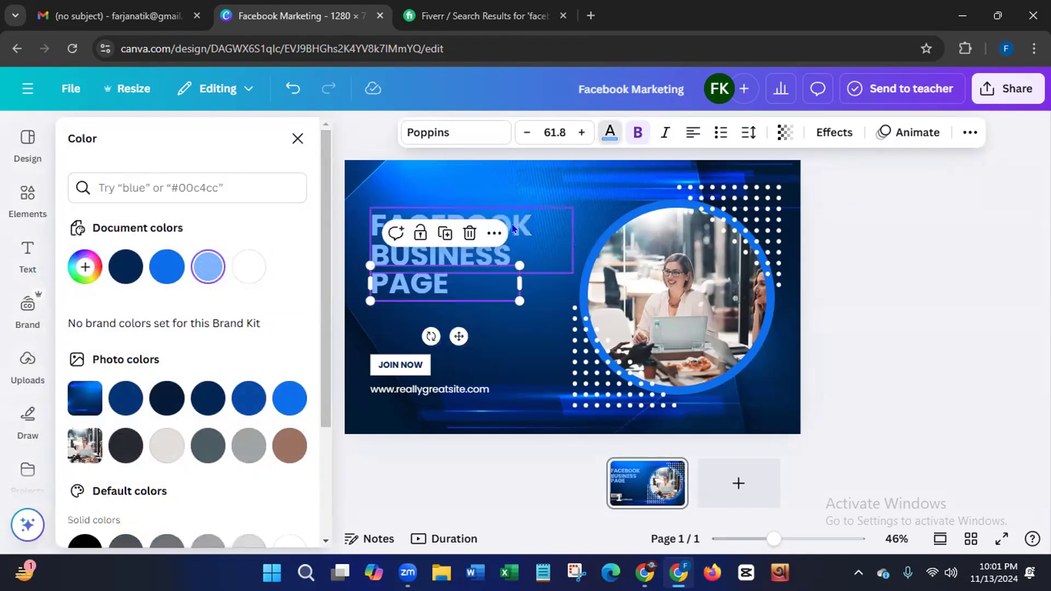
pyautogui.click(250, 267)
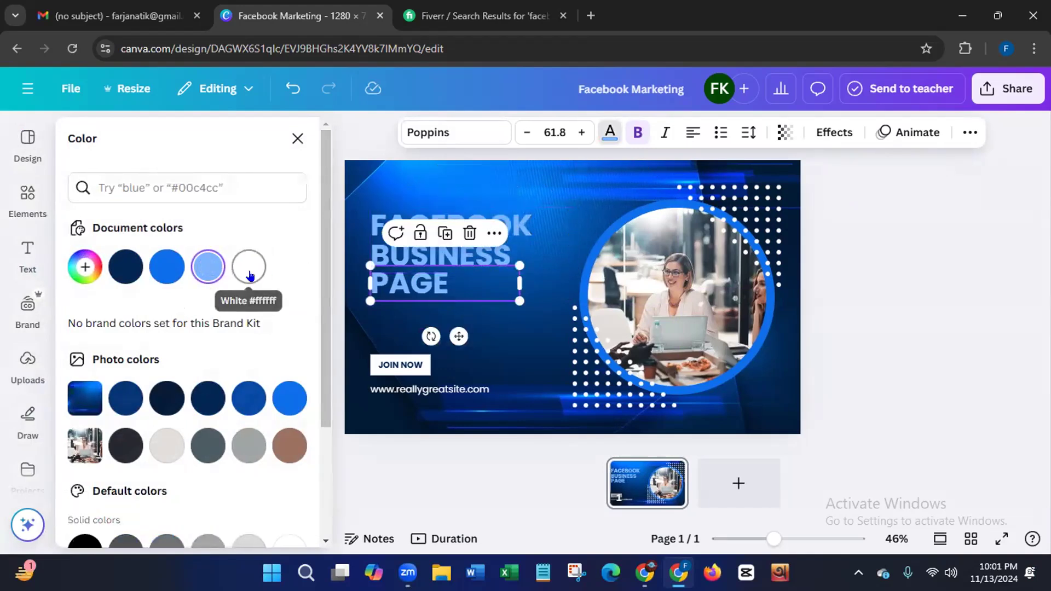
pyautogui.click(461, 249)
pyautogui.moveTo(509, 254); pyautogui.dragTo(371, 227)
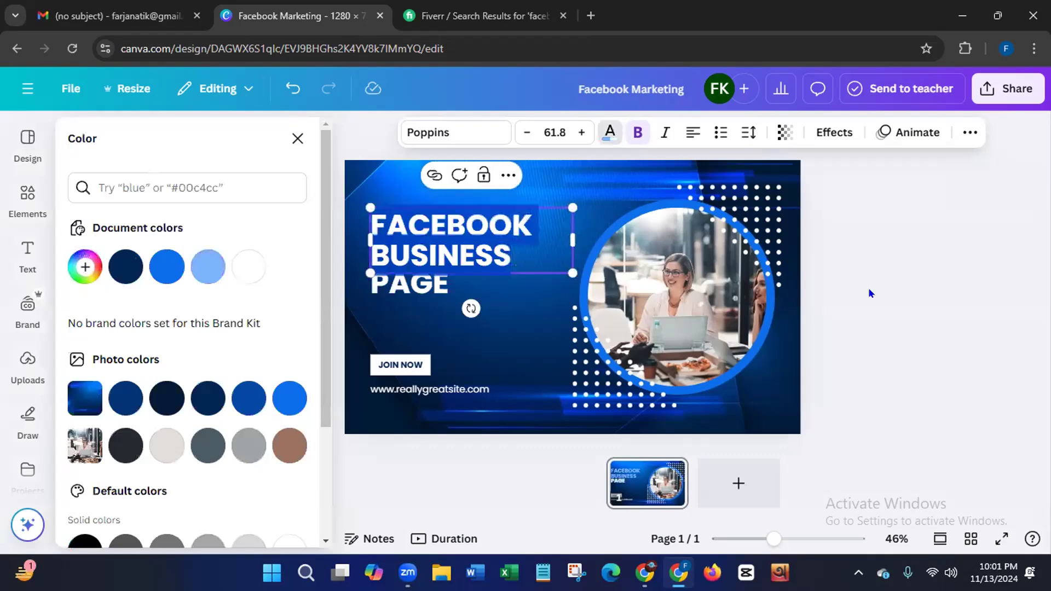
pyautogui.click(871, 293)
# Make the word BUSINESS white
pyautogui.click(518, 260)
pyautogui.click(513, 250)
pyautogui.moveTo(512, 253); pyautogui.dragTo(384, 247)
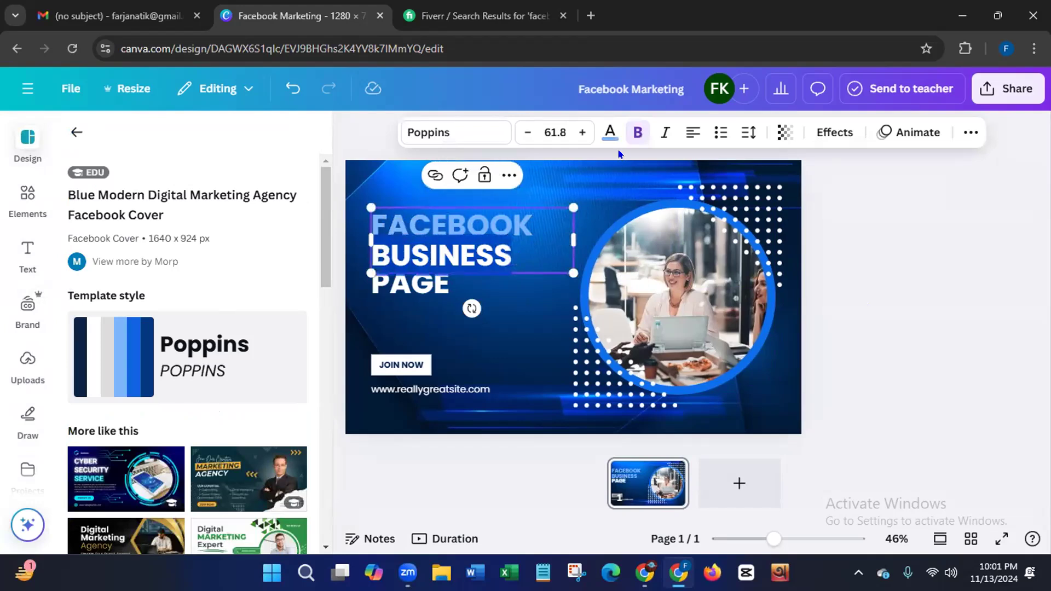
pyautogui.click(610, 133)
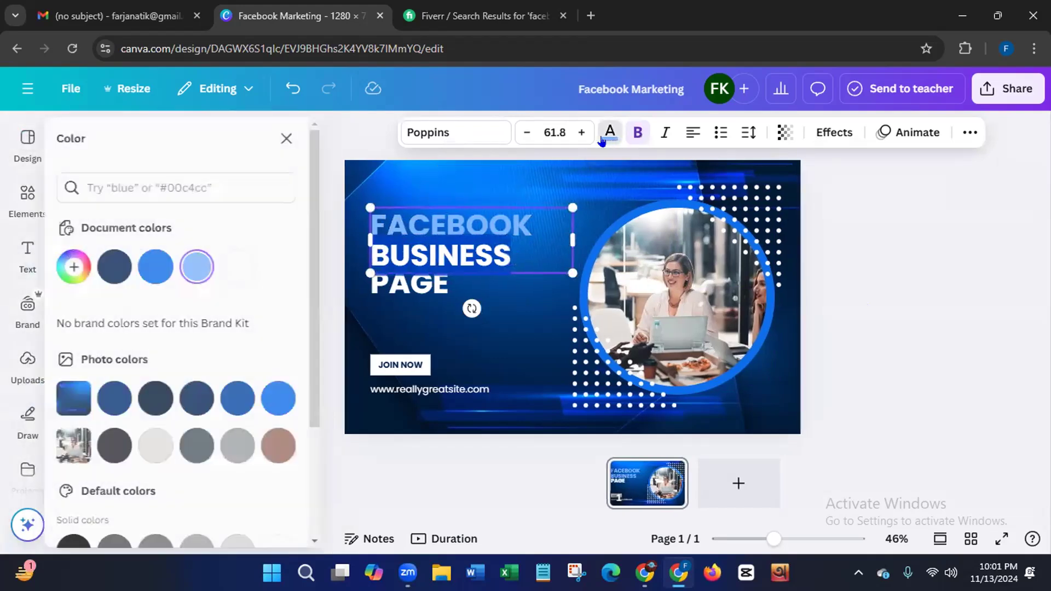
pyautogui.click(246, 275)
pyautogui.click(914, 312)
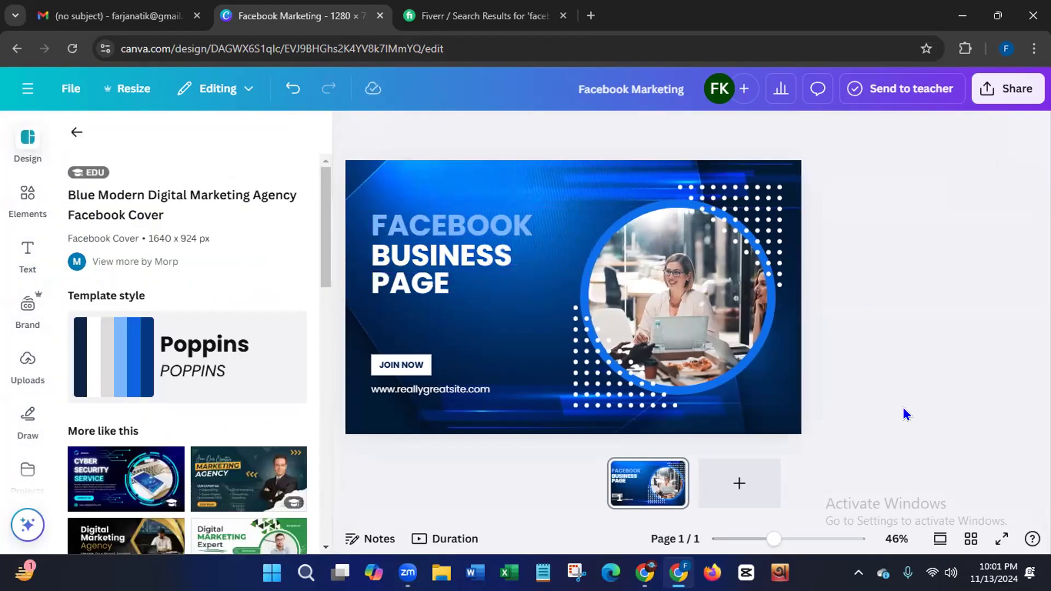
# Add a 'Page Setup' subheading beneath PAGE, checking the Fiverr listings for reference
pyautogui.click(475, 19)
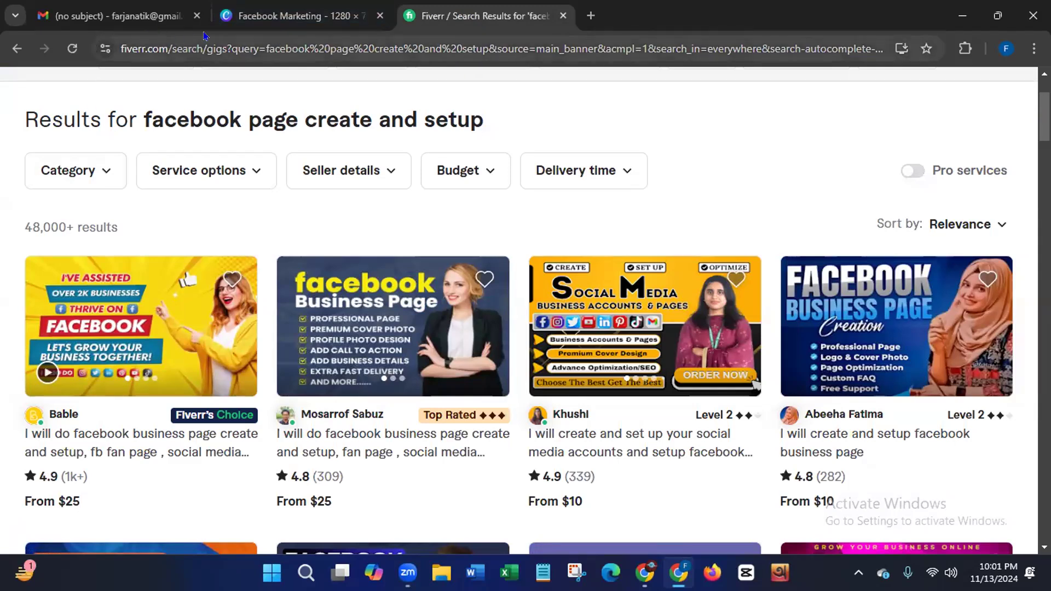
pyautogui.click(254, 19)
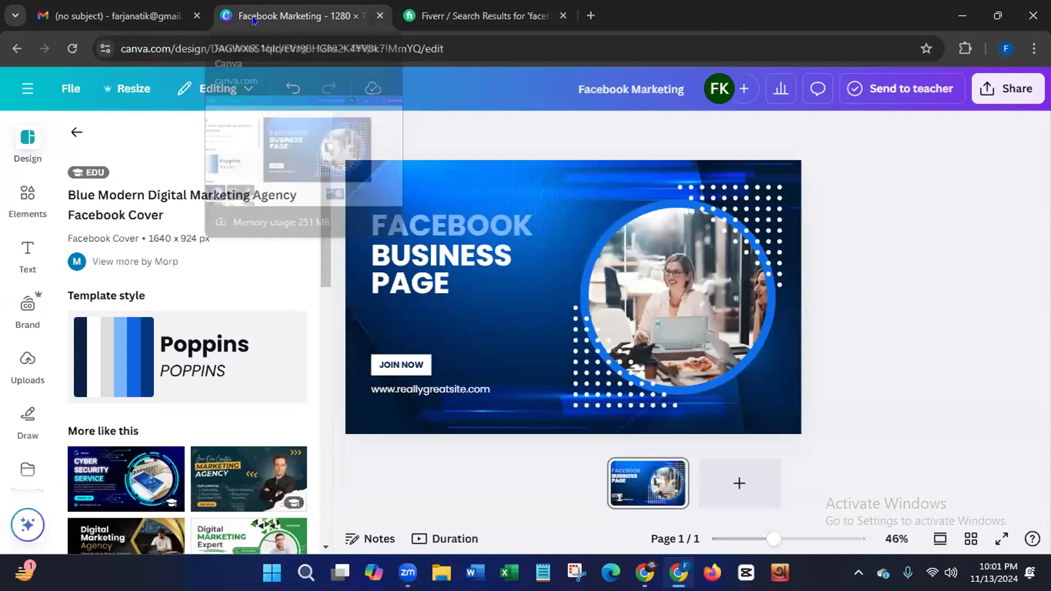
pyautogui.click(26, 254)
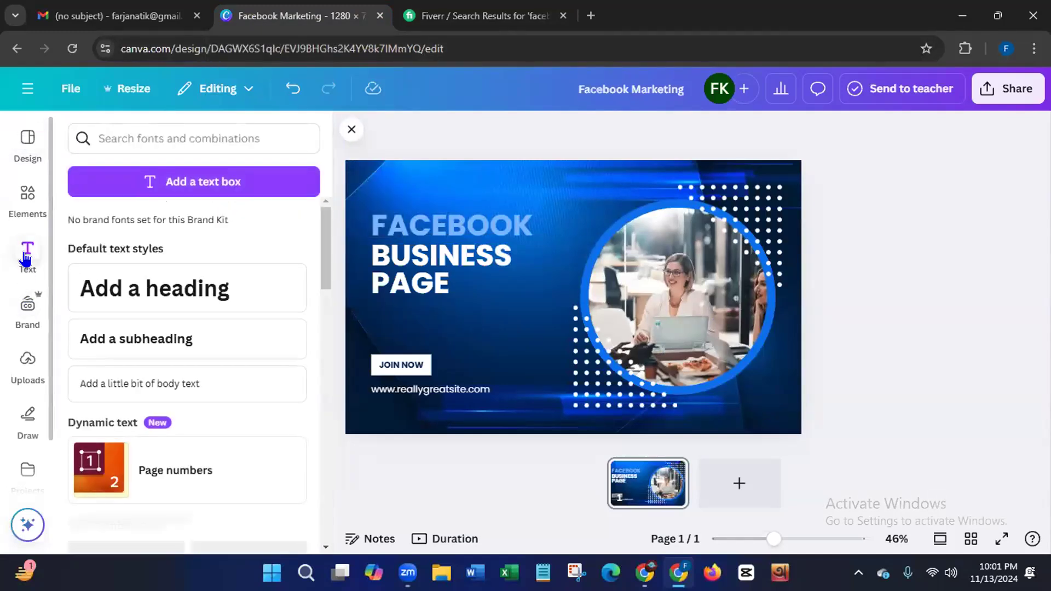
pyautogui.click(147, 340)
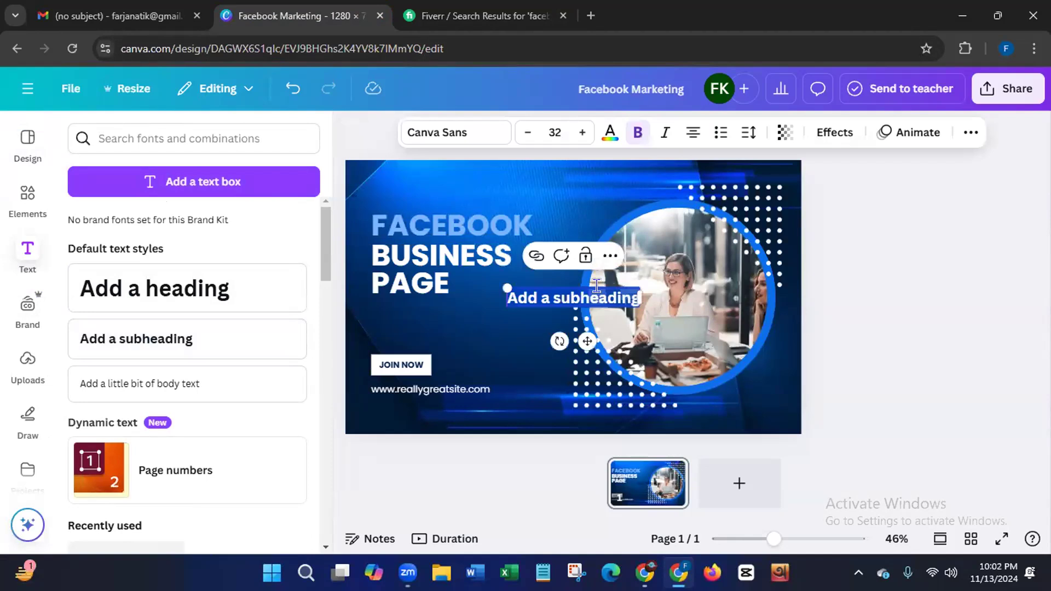
pyautogui.press('BackSpace')
pyautogui.write('Page')
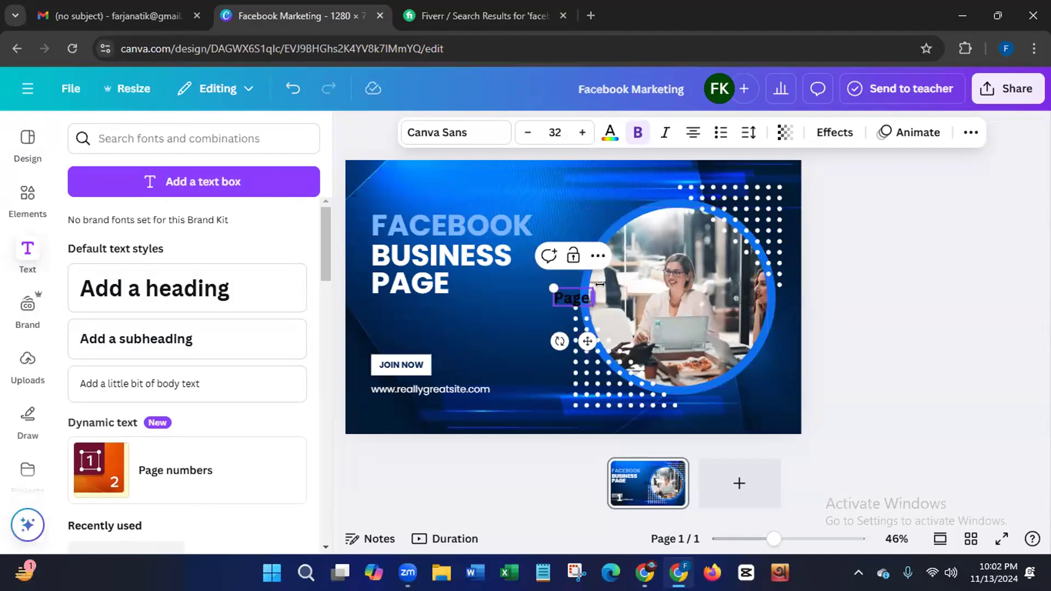
pyautogui.write(' Set')
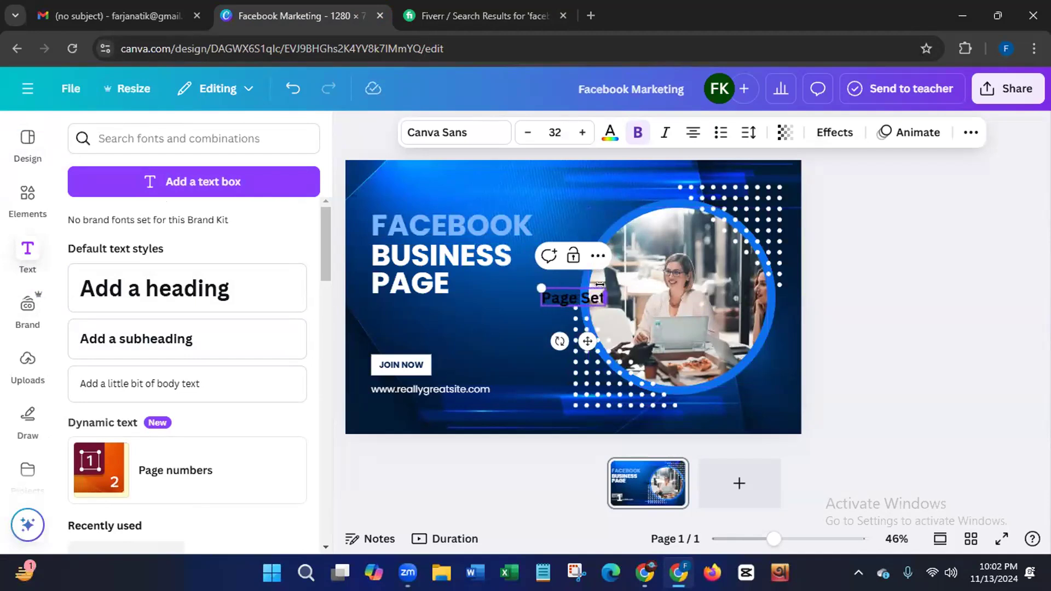
pyautogui.write('up')
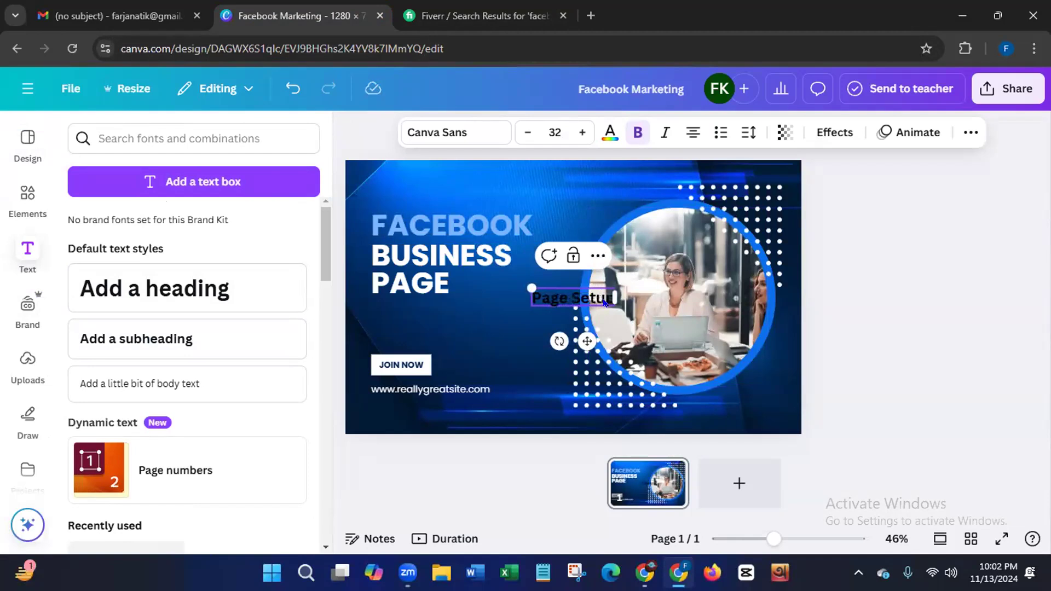
pyautogui.moveTo(586, 341); pyautogui.dragTo(502, 358)
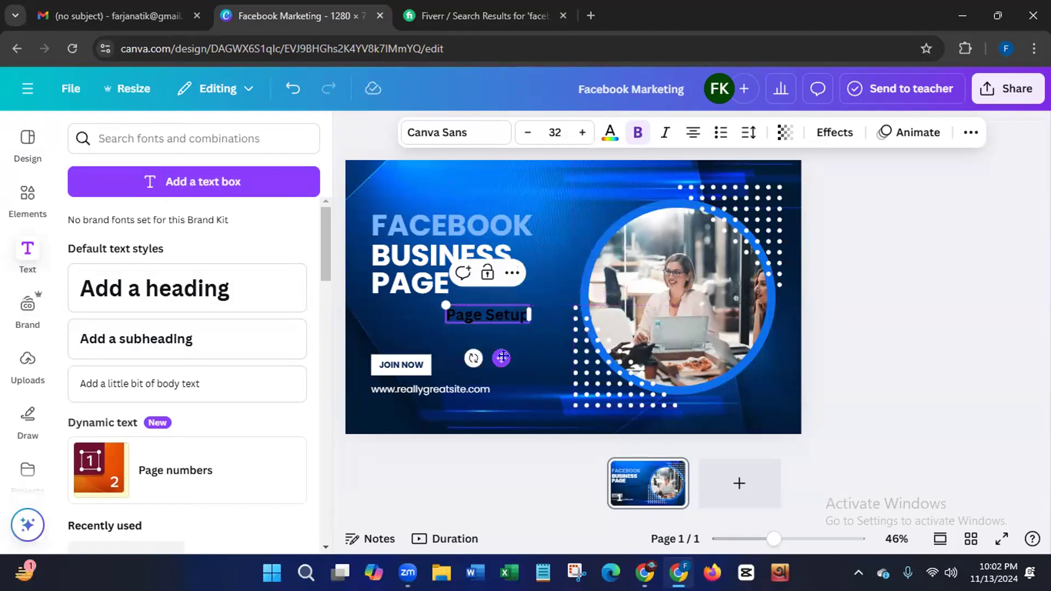
pyautogui.click(523, 20)
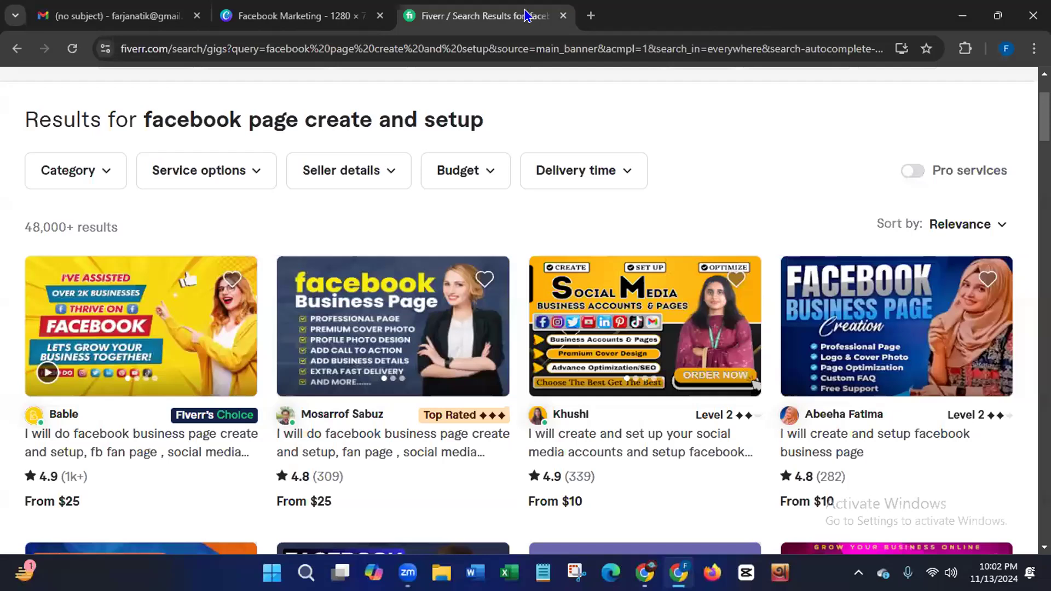
pyautogui.click(264, 21)
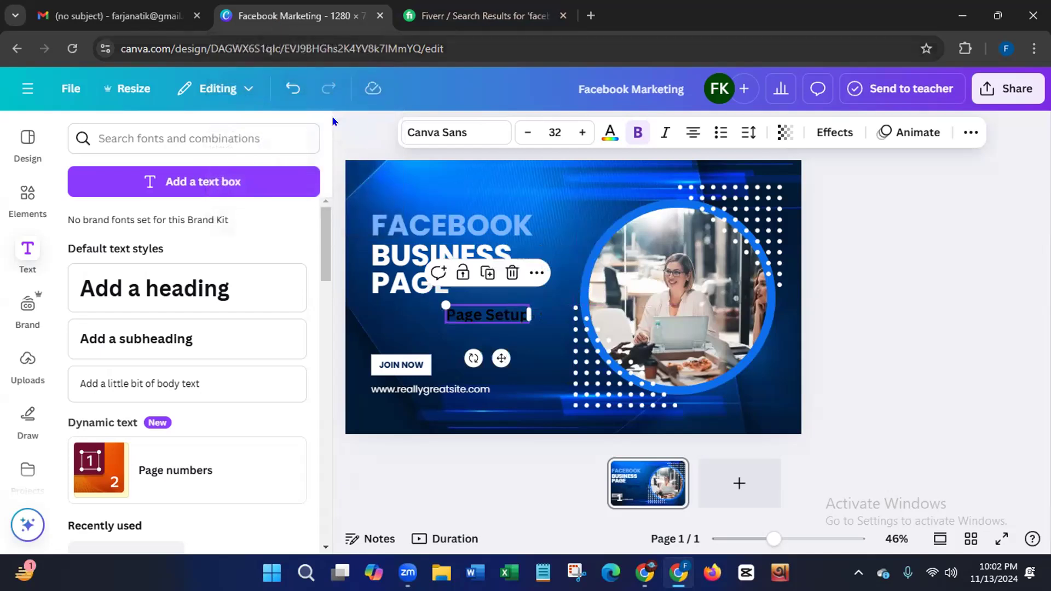
pyautogui.click(523, 321)
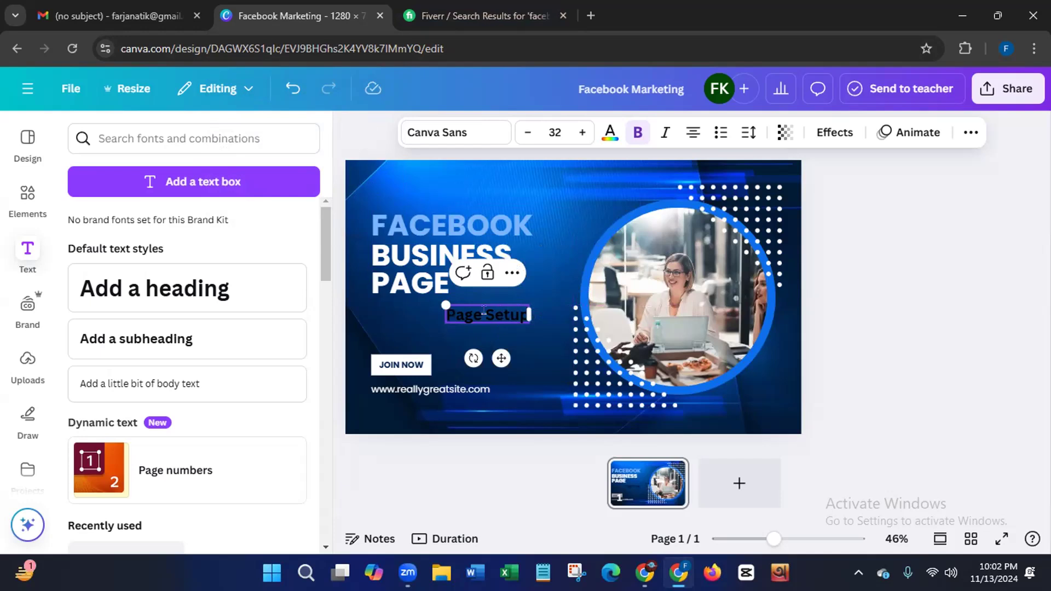
pyautogui.click(439, 269)
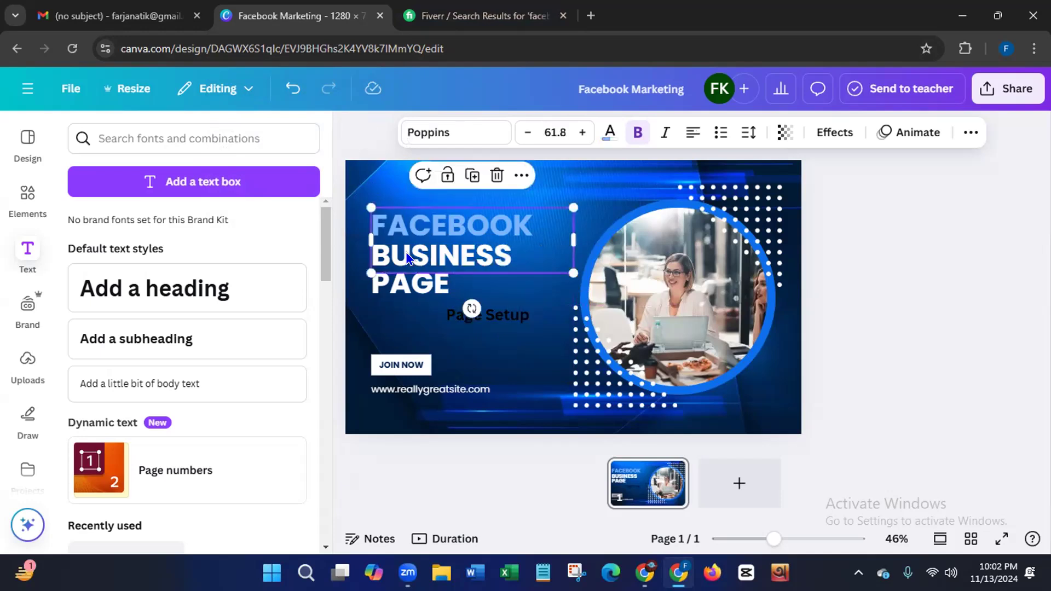
# Set Page Setup to white Poppins and move it below the heading
pyautogui.click(498, 327)
pyautogui.click(463, 132)
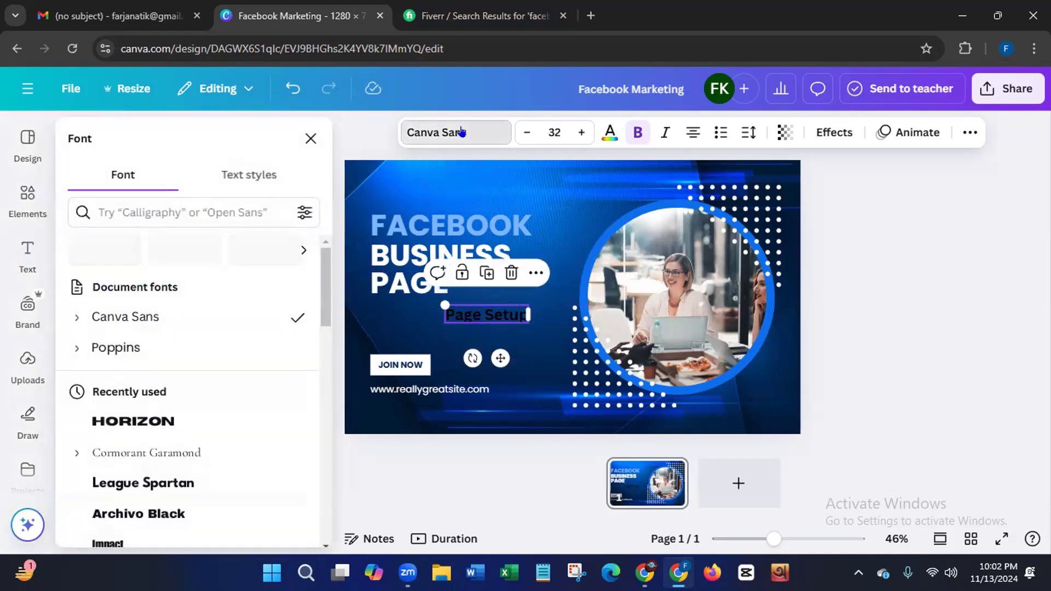
pyautogui.click(129, 351)
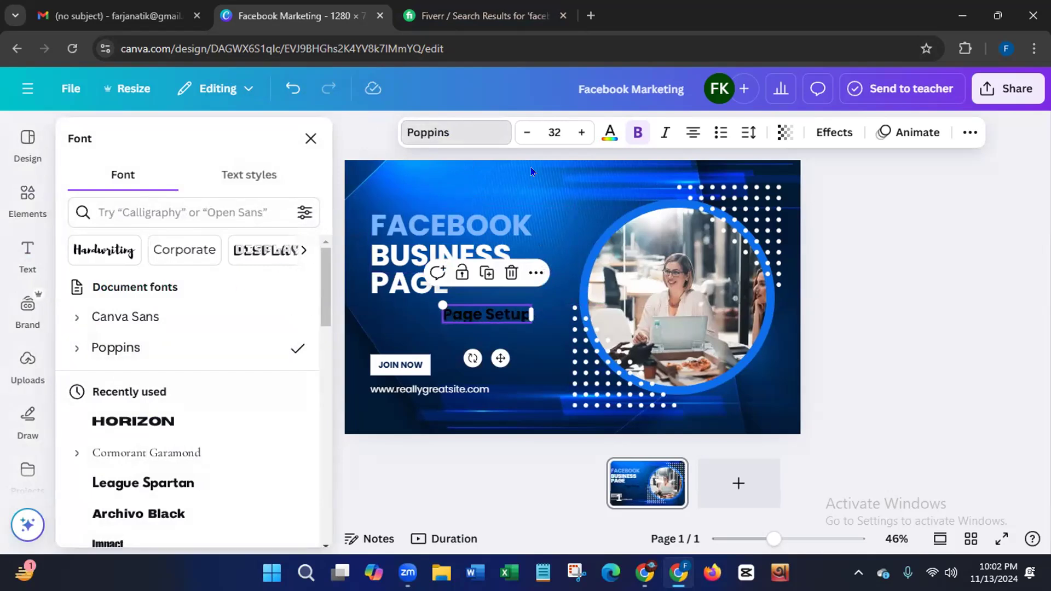
pyautogui.click(605, 135)
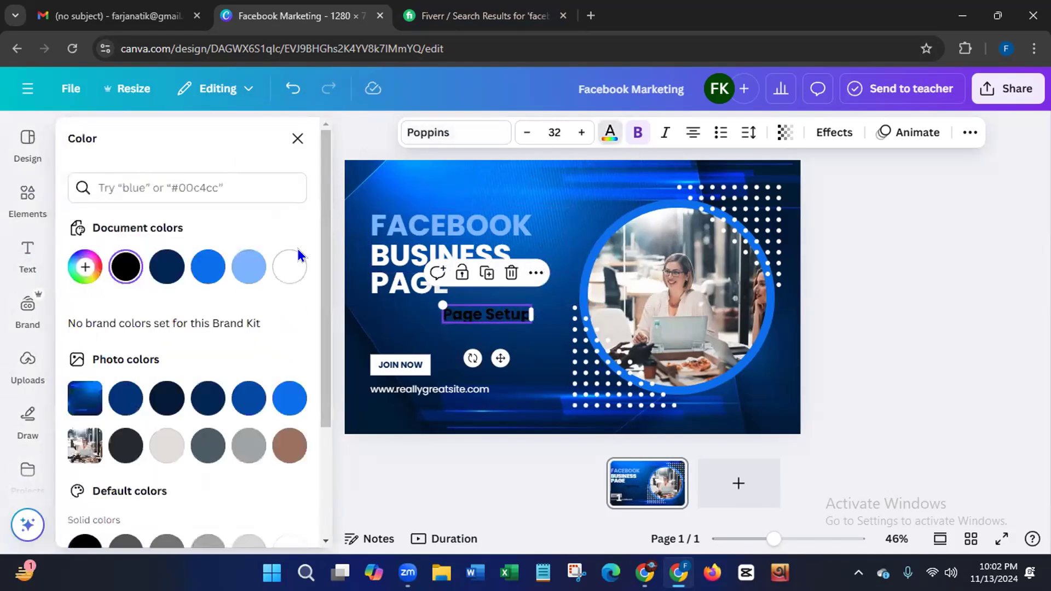
pyautogui.click(286, 266)
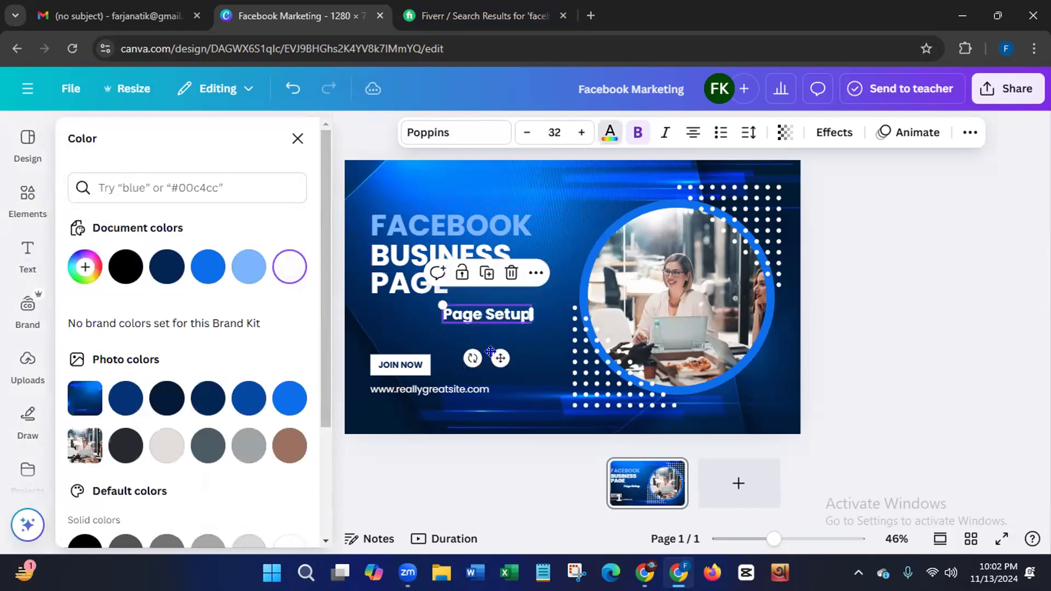
pyautogui.moveTo(499, 358); pyautogui.dragTo(441, 371)
# Nudge the FACEBOOK BUSINESS heading and PAGE line up so PAGE sits under BUSINESS
pyautogui.click(479, 17)
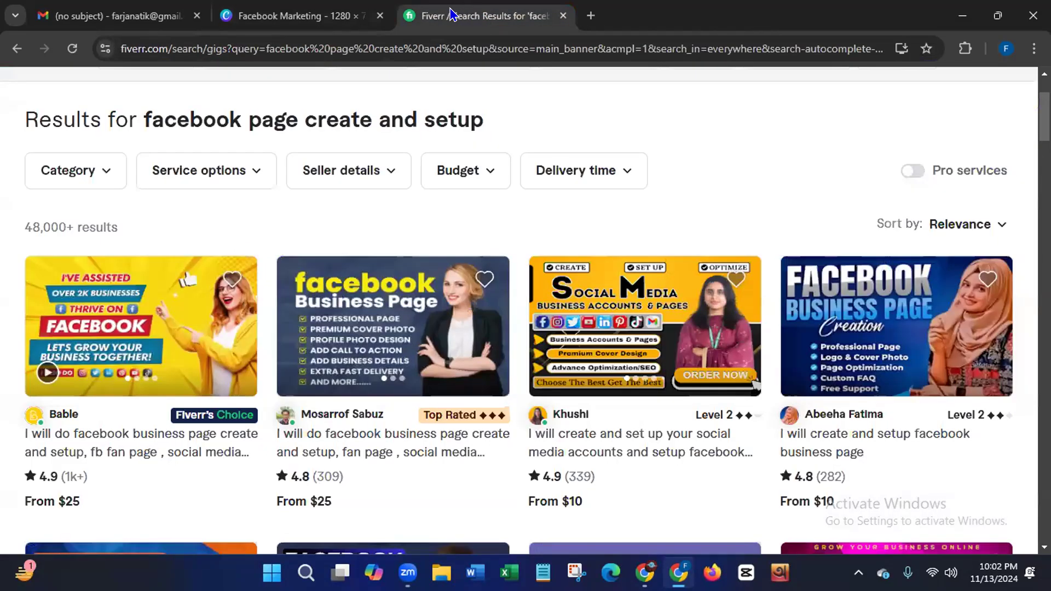
pyautogui.click(337, 24)
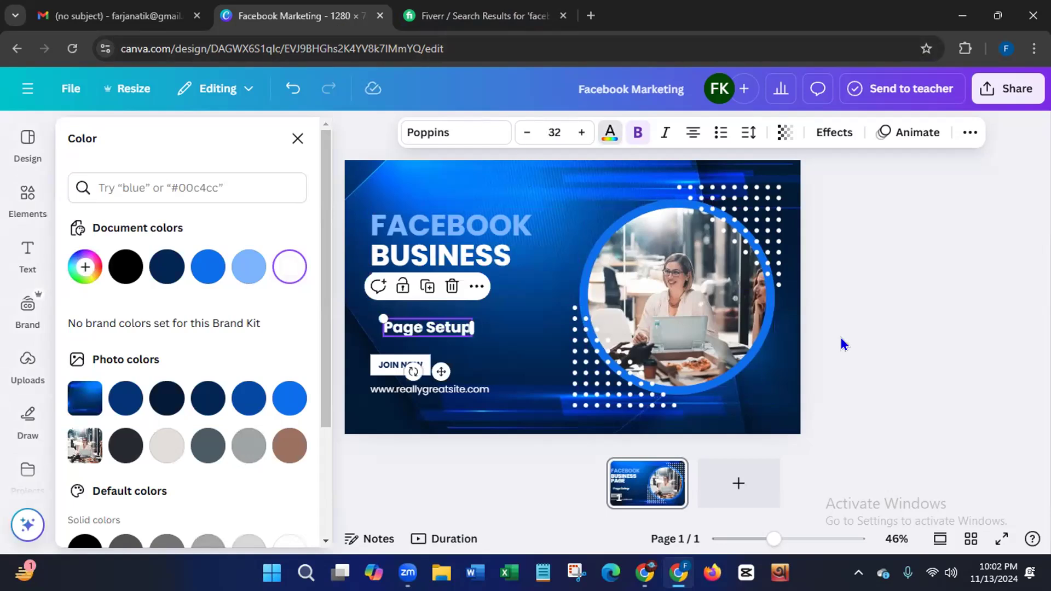
pyautogui.moveTo(496, 248); pyautogui.dragTo(498, 226)
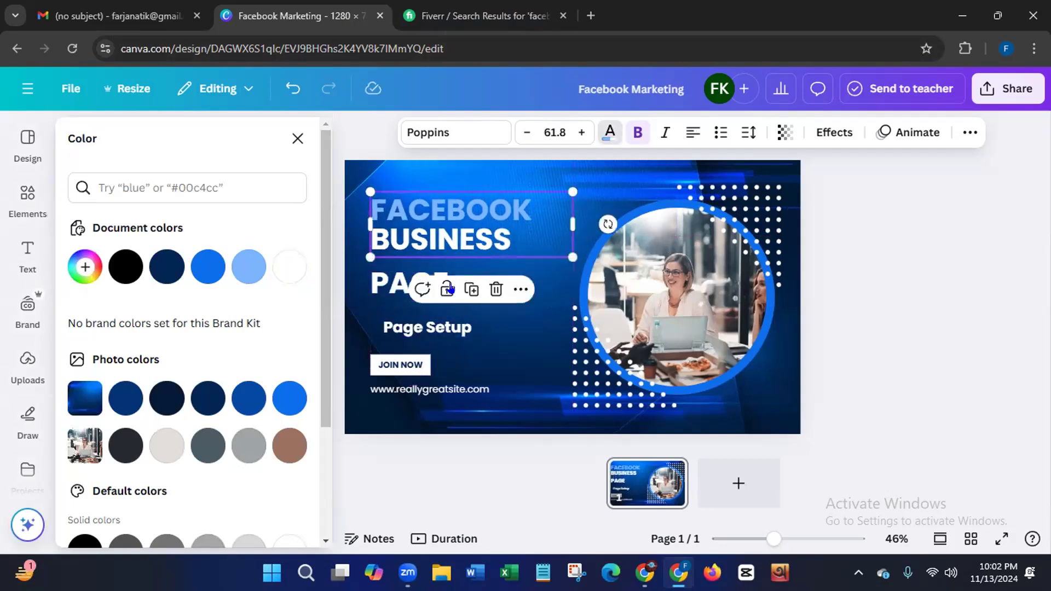
pyautogui.click(408, 284)
pyautogui.moveTo(408, 284); pyautogui.dragTo(408, 270)
pyautogui.click(407, 269)
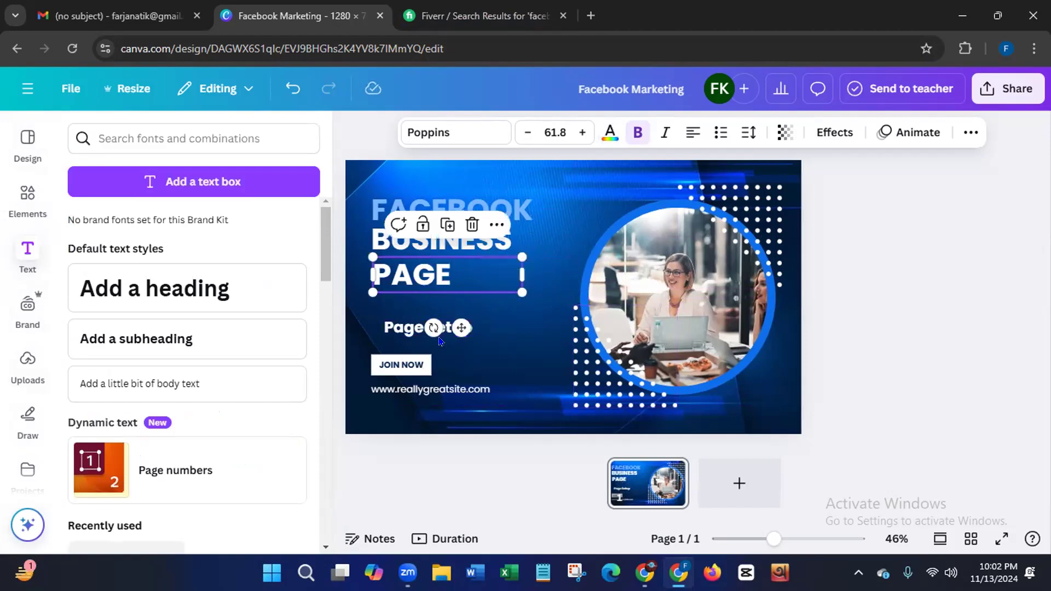
# Move JOIN NOW and the website address to the lower right beside the photo circle
pyautogui.click(416, 329)
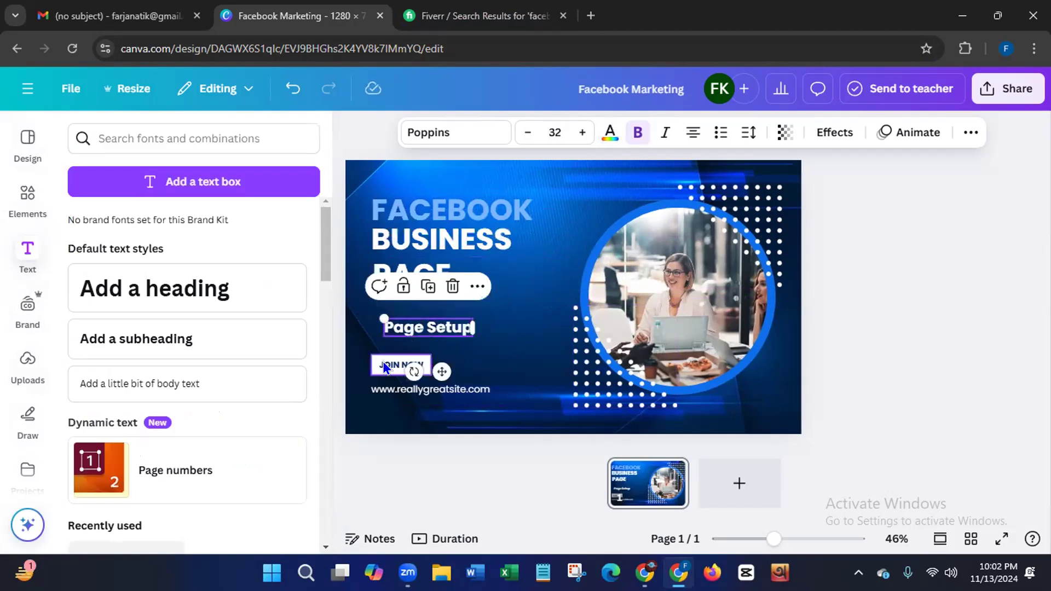
pyautogui.click(391, 367)
pyautogui.moveTo(391, 367); pyautogui.dragTo(773, 425)
pyautogui.moveTo(431, 395); pyautogui.dragTo(744, 407)
# Reposition Page Setup directly beneath PAGE and shrink it to 23.2
pyautogui.click(428, 339)
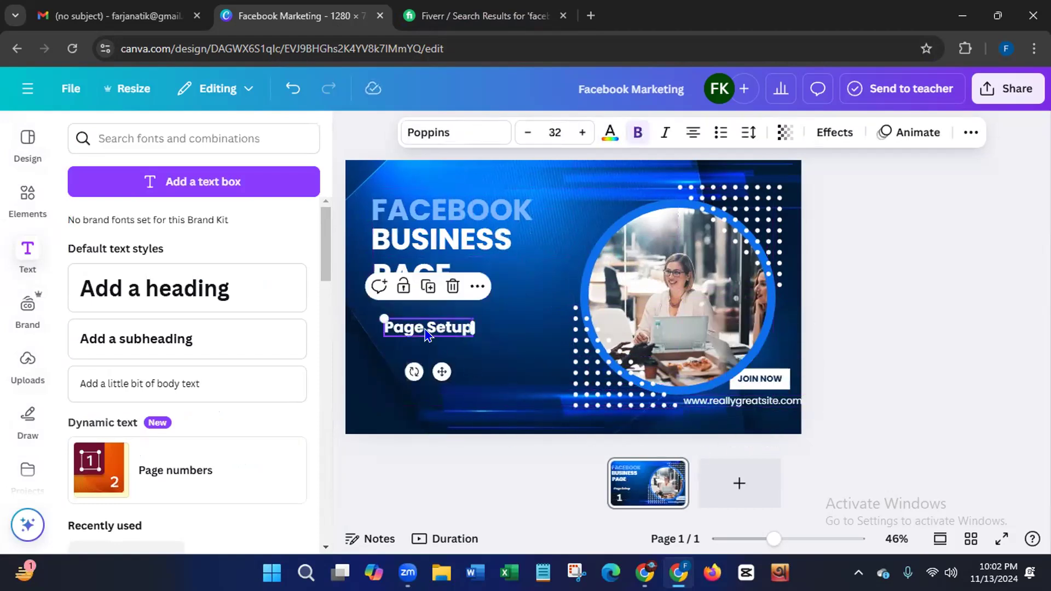
pyautogui.moveTo(425, 334); pyautogui.dragTo(446, 316)
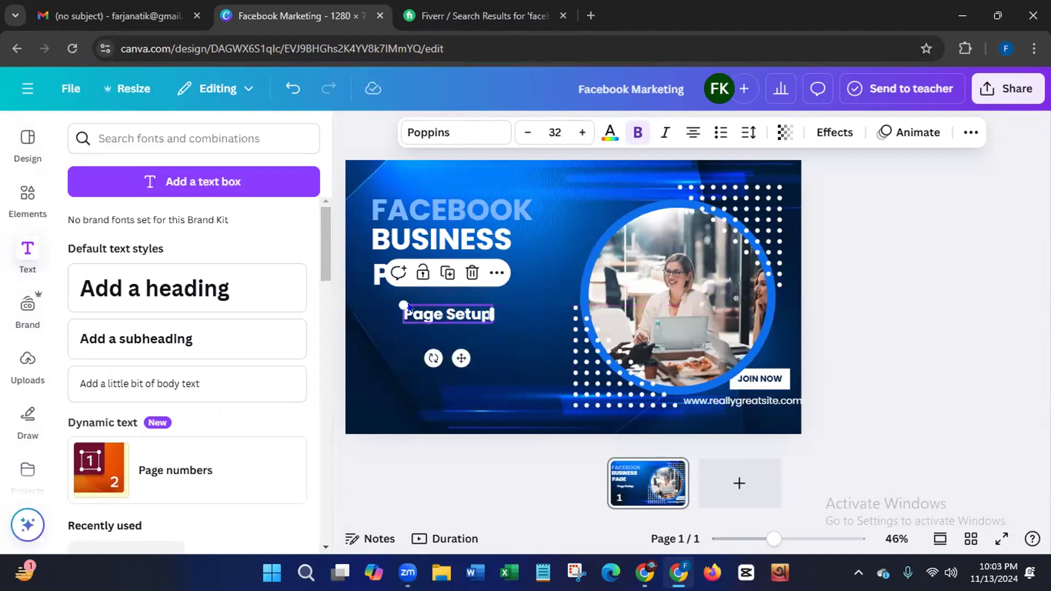
pyautogui.moveTo(404, 305); pyautogui.dragTo(425, 304)
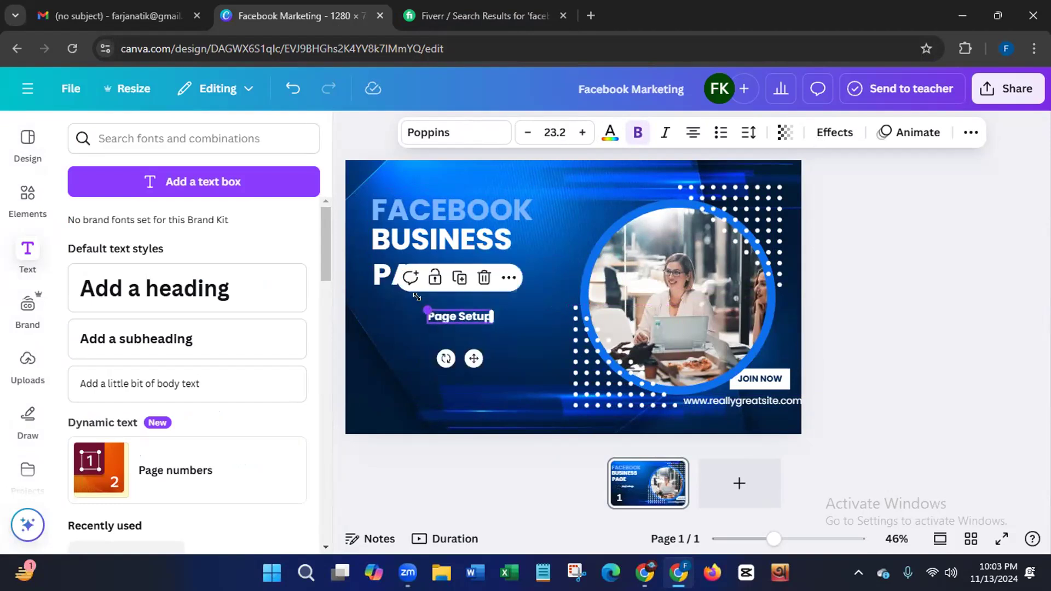
pyautogui.click(339, 353)
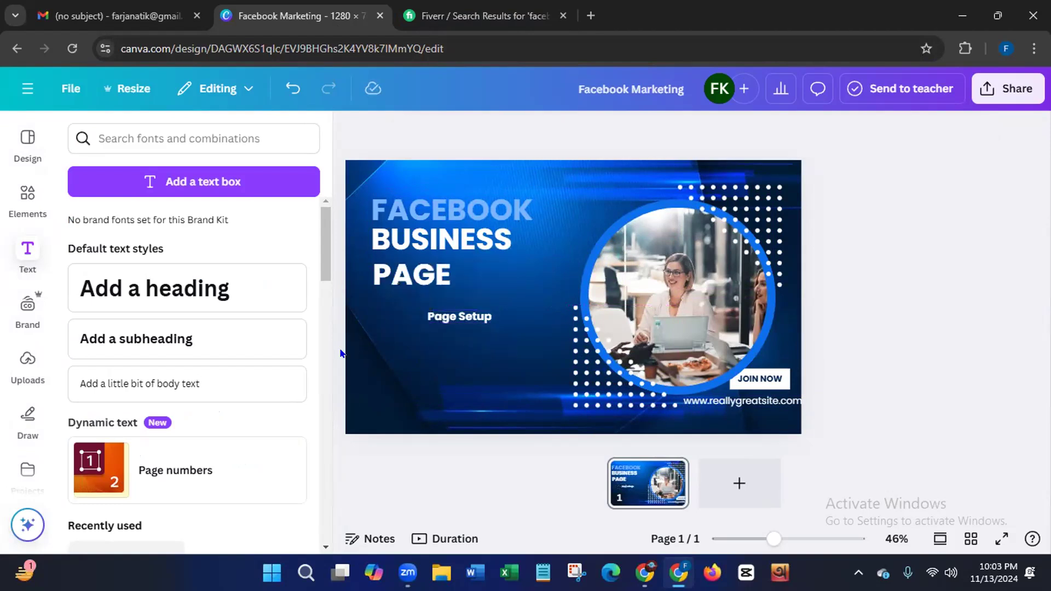
# Duplicate the Page Setup line below itself and retype the copy as 'Logo Design'
pyautogui.click(452, 321)
pyautogui.click(465, 283)
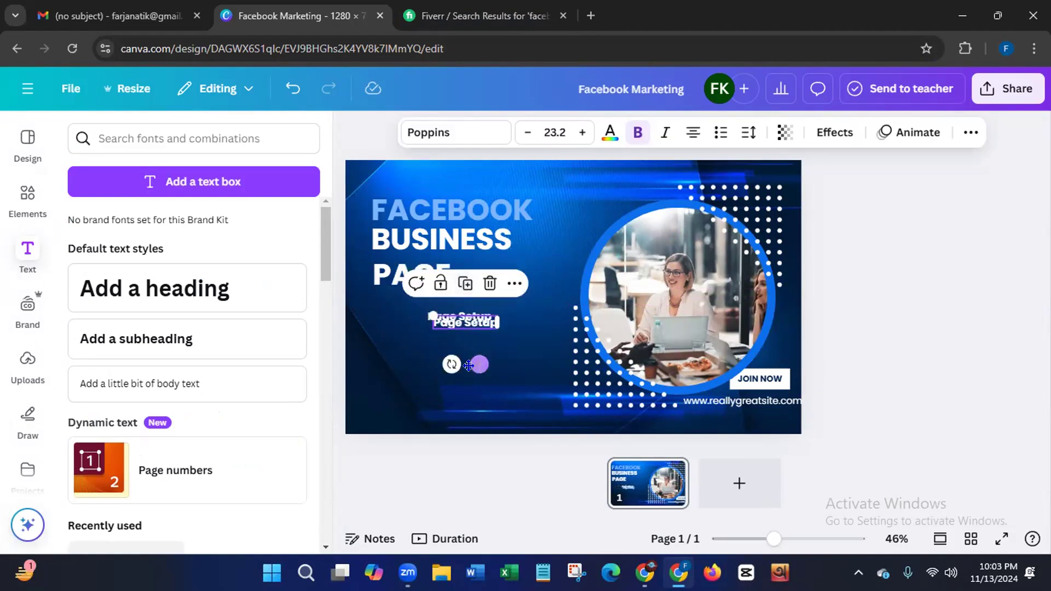
pyautogui.moveTo(478, 365); pyautogui.dragTo(467, 371)
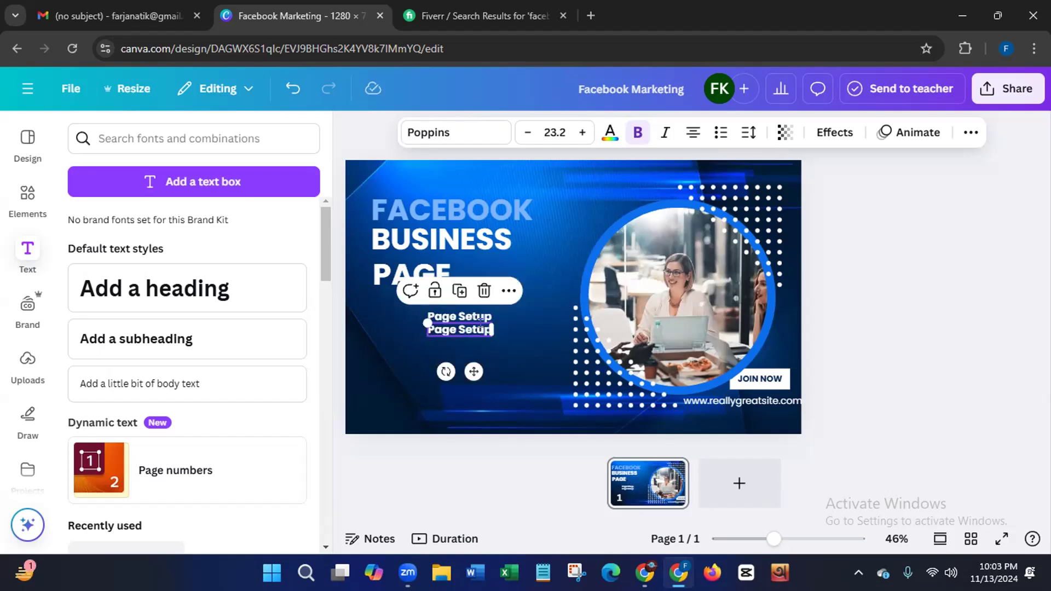
pyautogui.doubleClick(480, 326)
pyautogui.press('BackSpace')
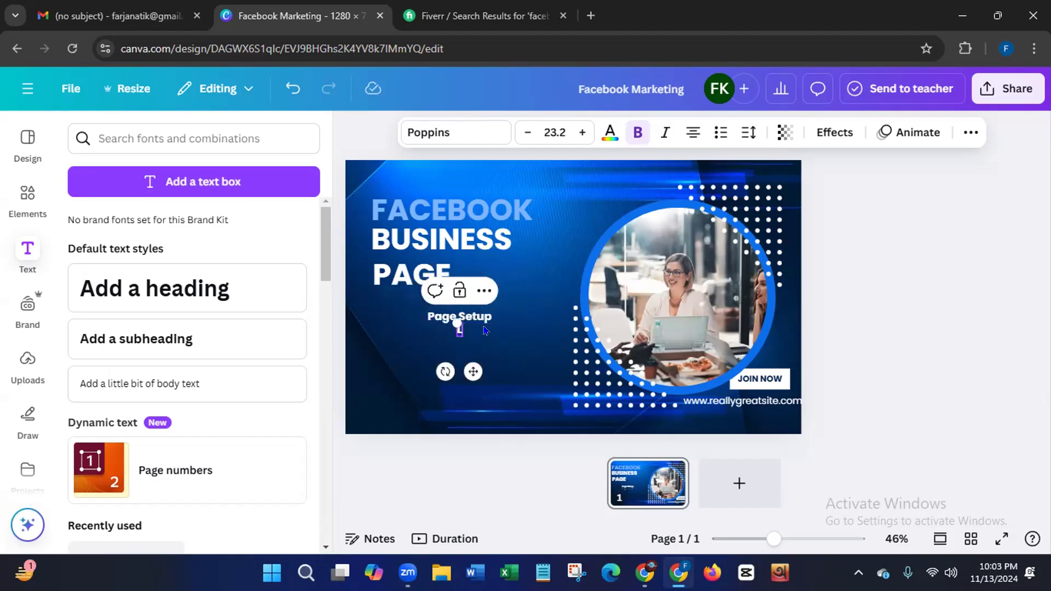
pyautogui.write('Logo Design')
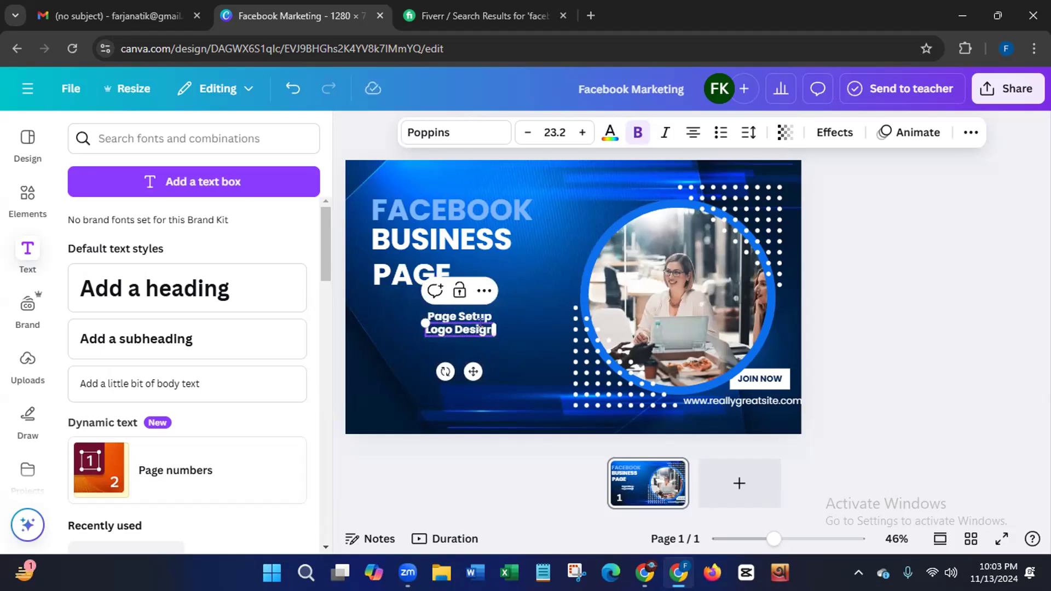
pyautogui.click(499, 372)
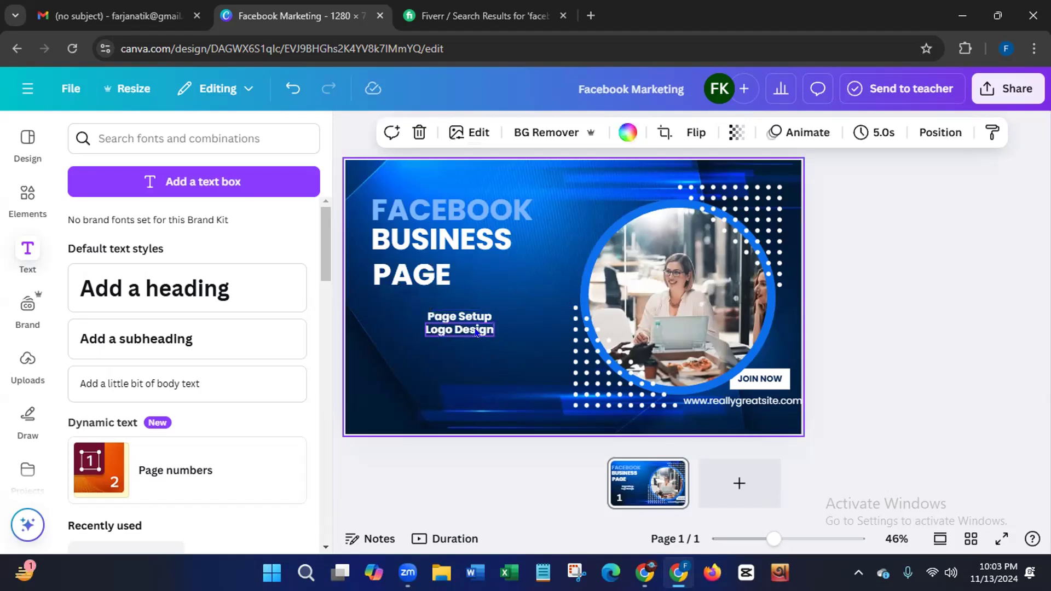
# Duplicate Logo Design below it and start retyping the copy as 'cover'
pyautogui.click(475, 331)
pyautogui.click(459, 292)
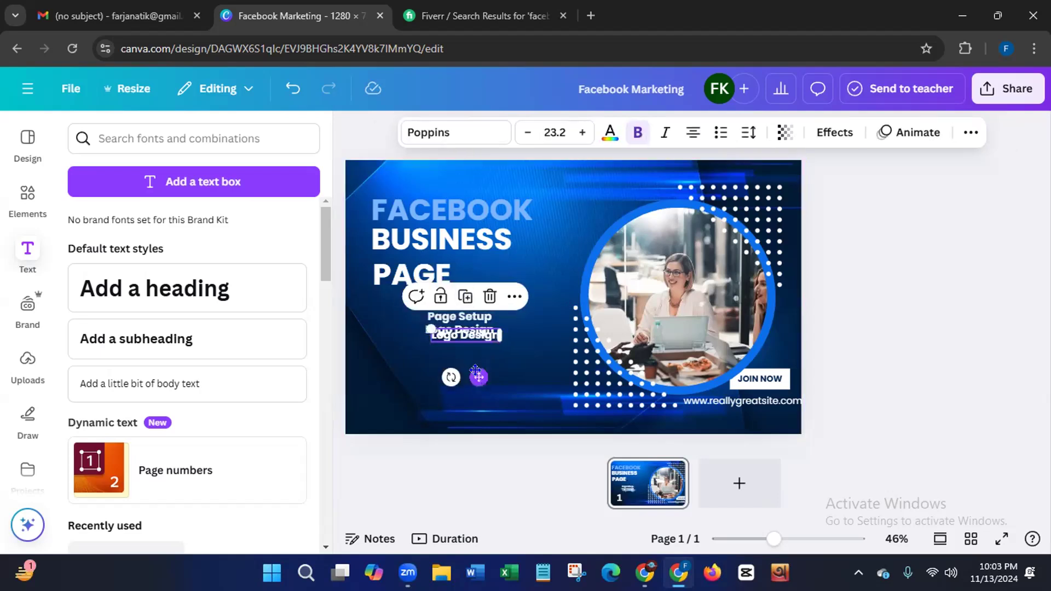
pyautogui.moveTo(475, 379); pyautogui.dragTo(474, 381)
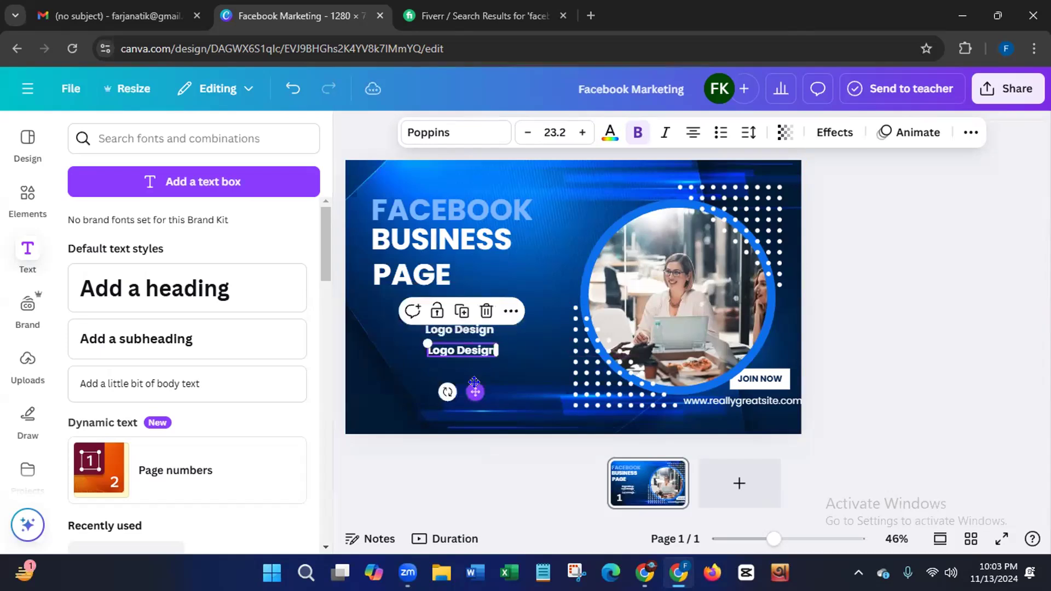
pyautogui.click(483, 344)
pyautogui.press('BackSpace')
pyautogui.write('cover')
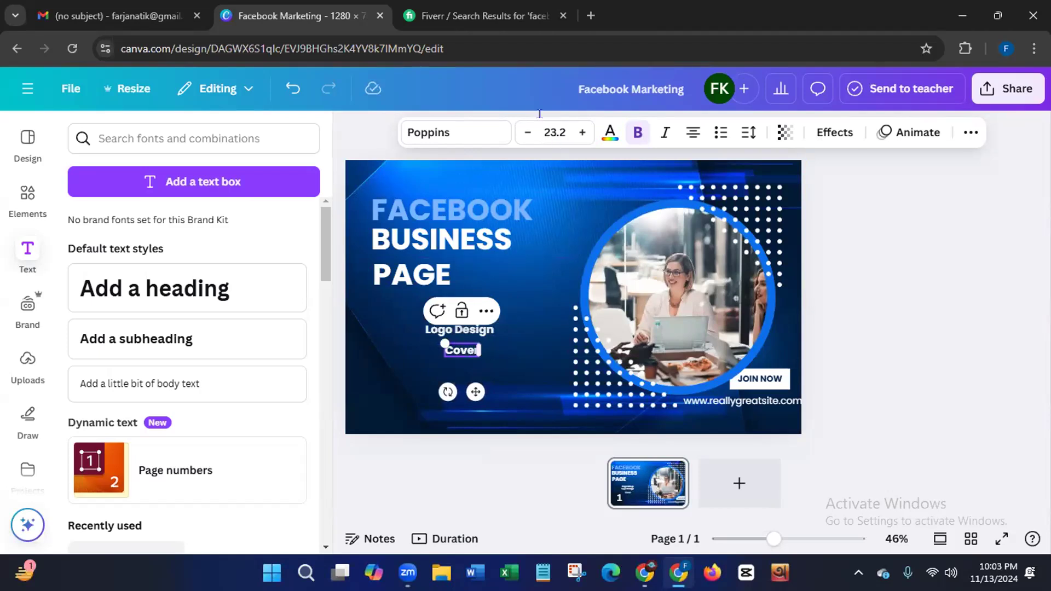
# Finish the new line as 'Cover photo', then switch to the Fiverr gig examples
pyautogui.click(498, 15)
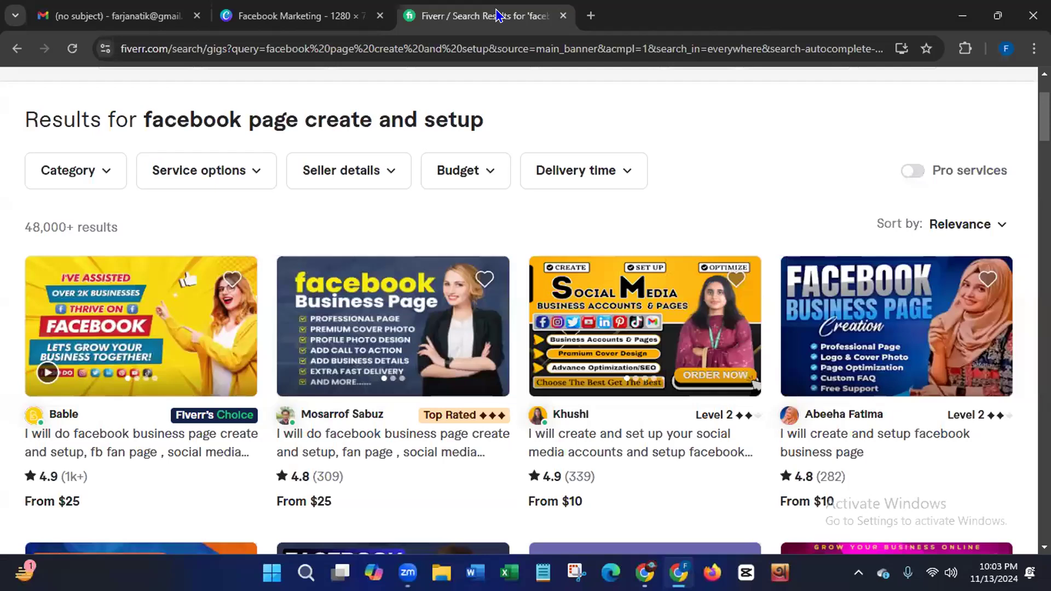
pyautogui.click(307, 15)
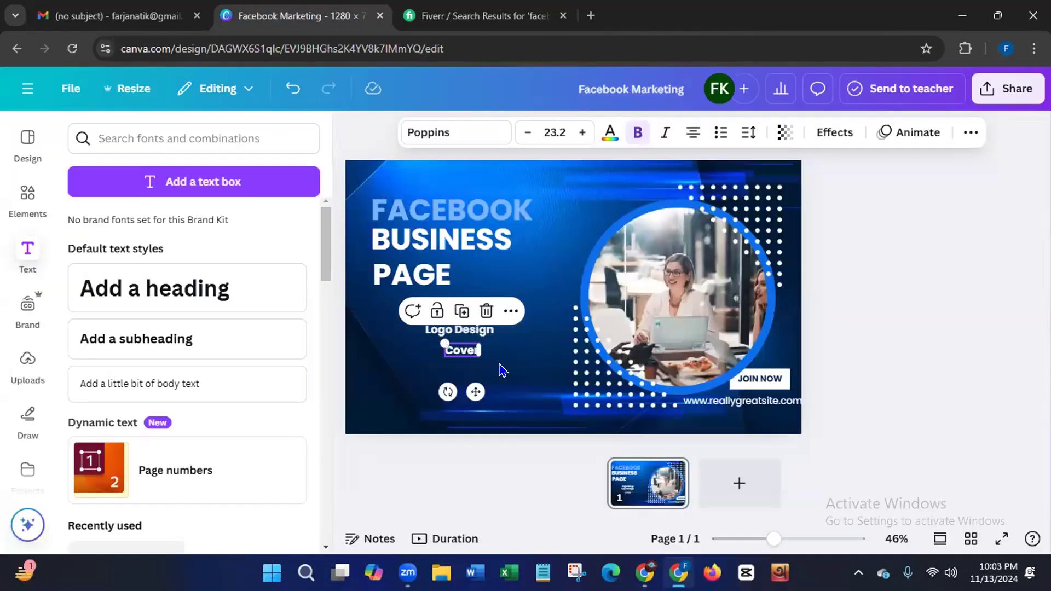
pyautogui.click(435, 364)
pyautogui.click(470, 351)
pyautogui.click(469, 344)
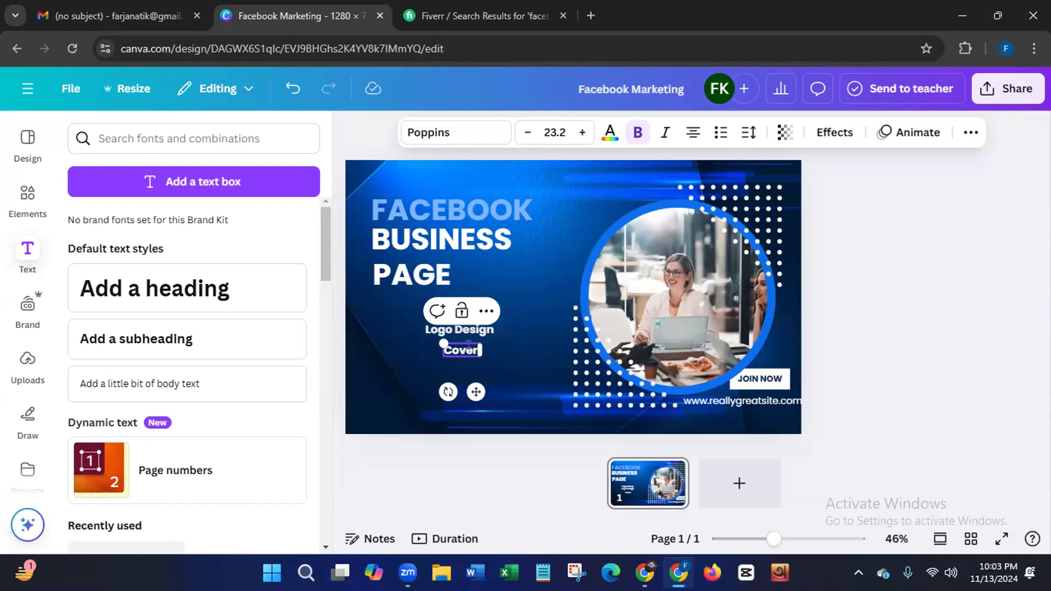
pyautogui.write('photo')
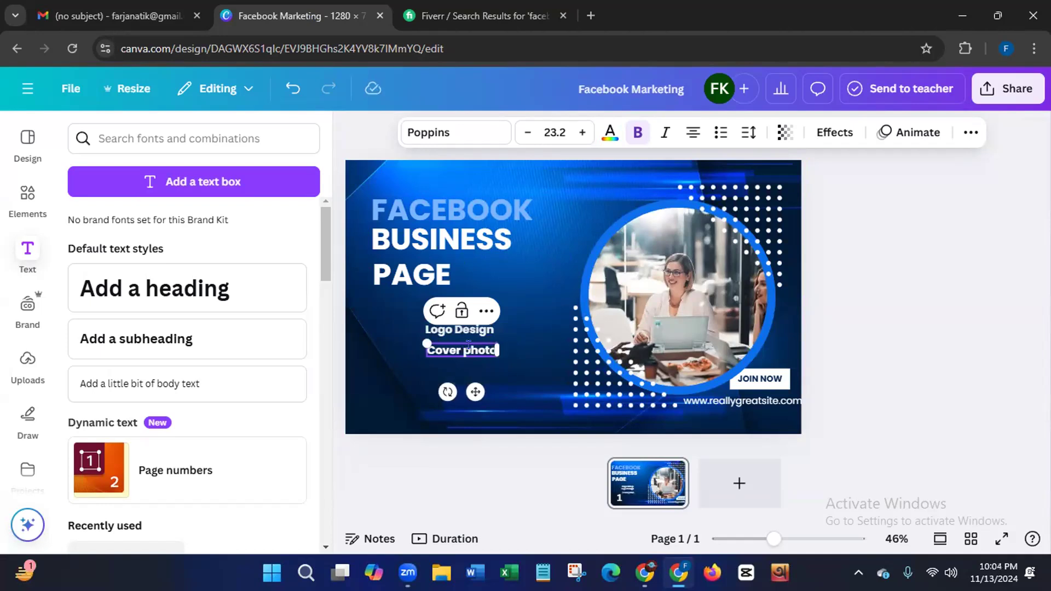
pyautogui.click(424, 15)
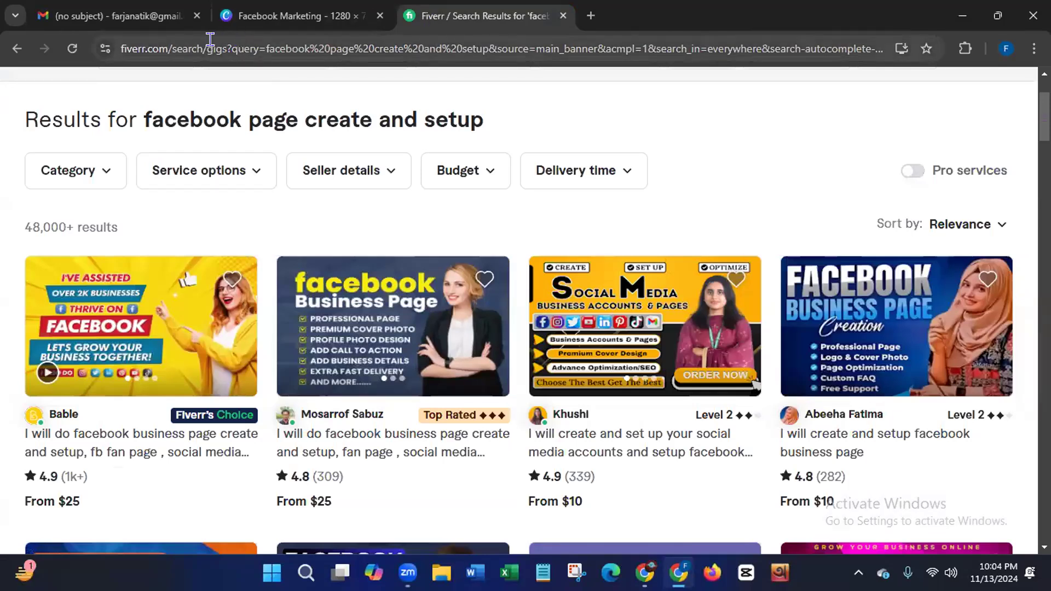
# Nudge the services text down and retype the lower Cover photo line as 'Page Optimization'
pyautogui.click(253, 18)
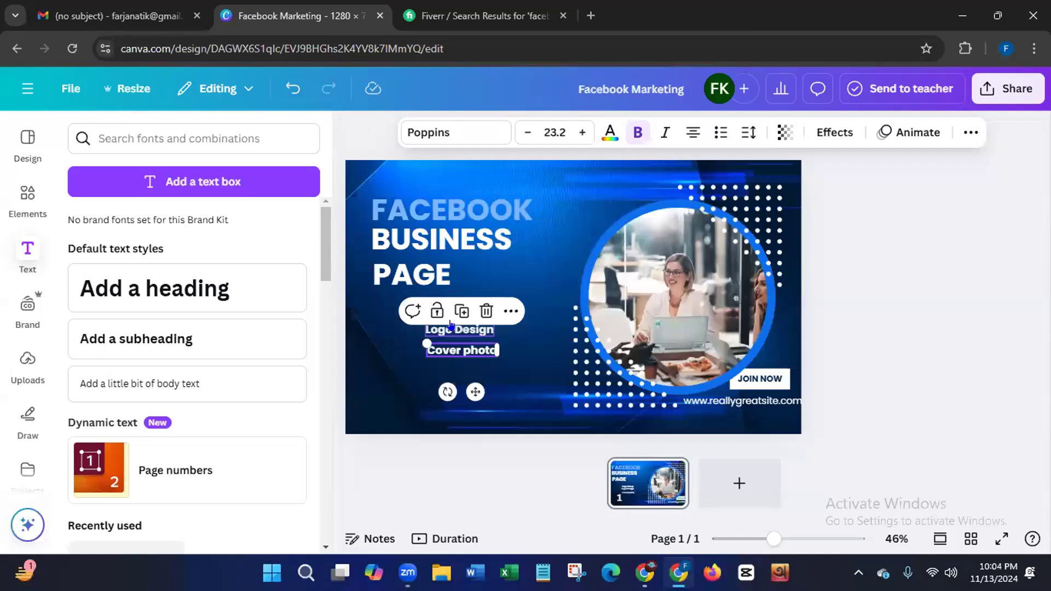
pyautogui.moveTo(473, 386); pyautogui.dragTo(476, 405)
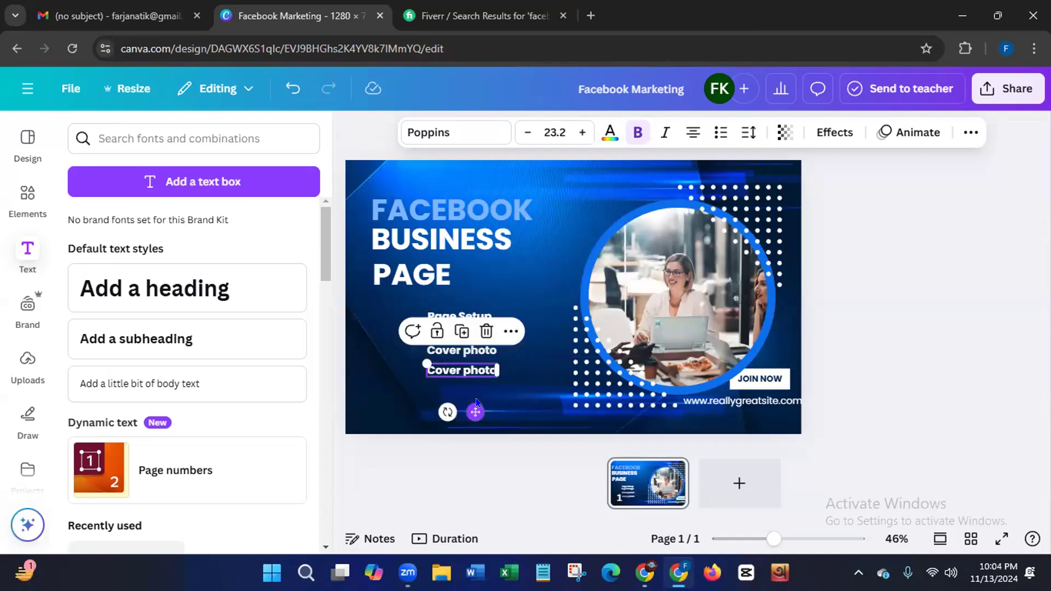
pyautogui.doubleClick(481, 369)
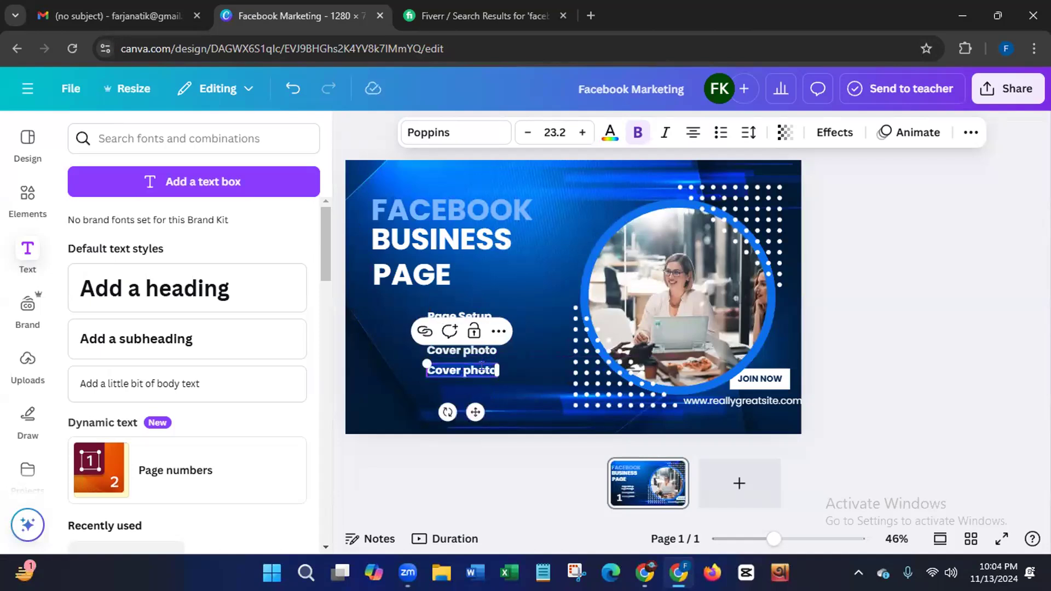
pyautogui.press('BackSpace')
pyautogui.write('P')
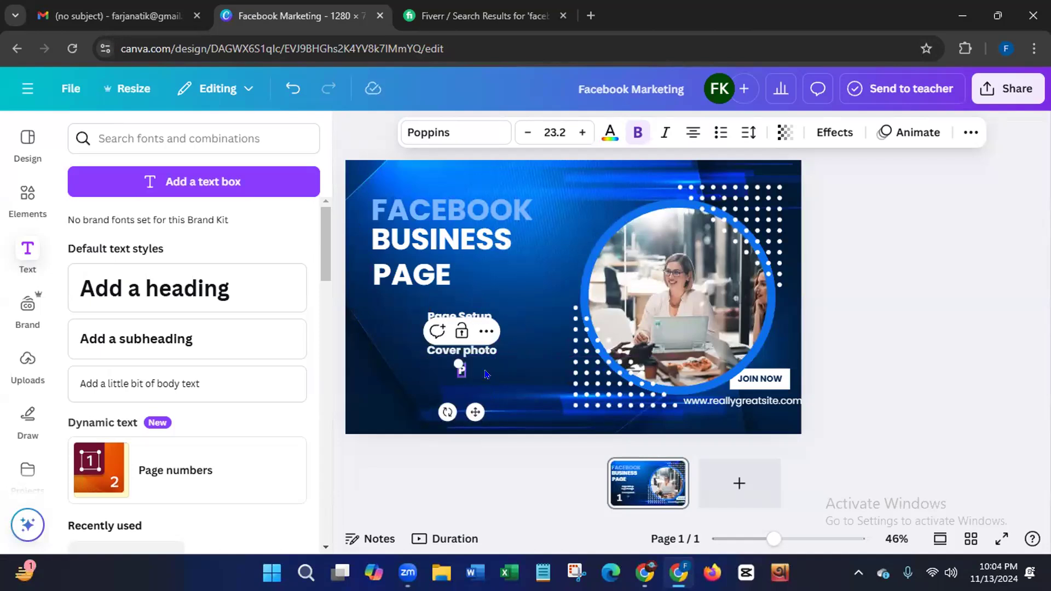
pyautogui.write('age Optimizat')
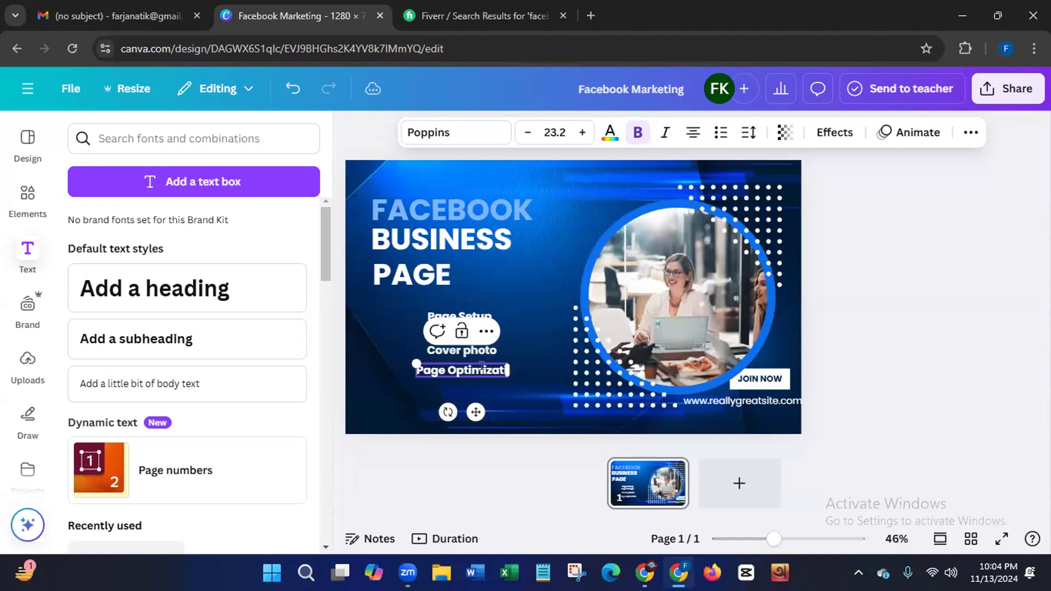
pyautogui.write('ion')
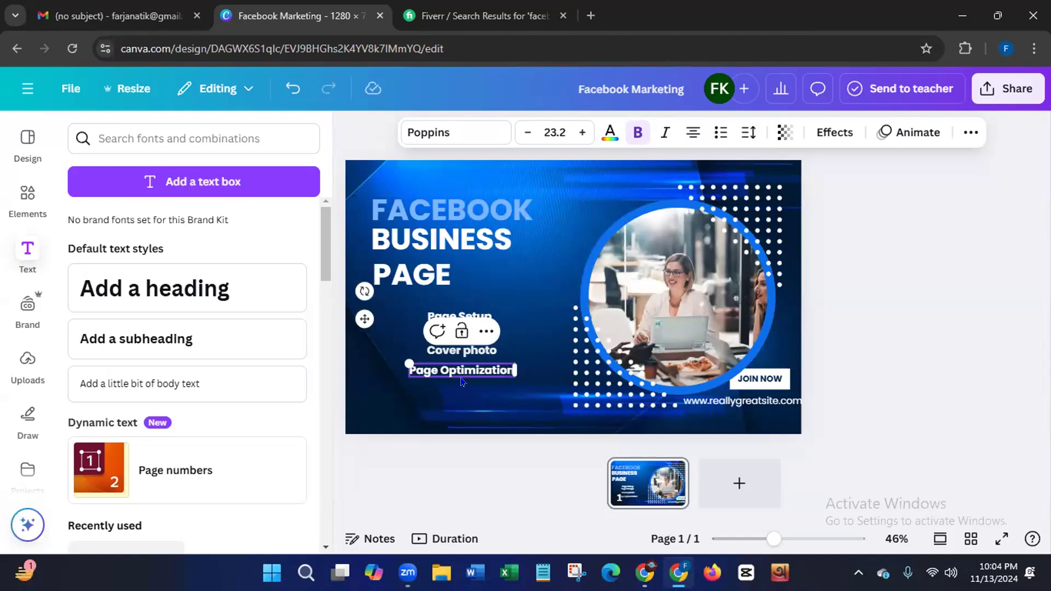
pyautogui.click(438, 403)
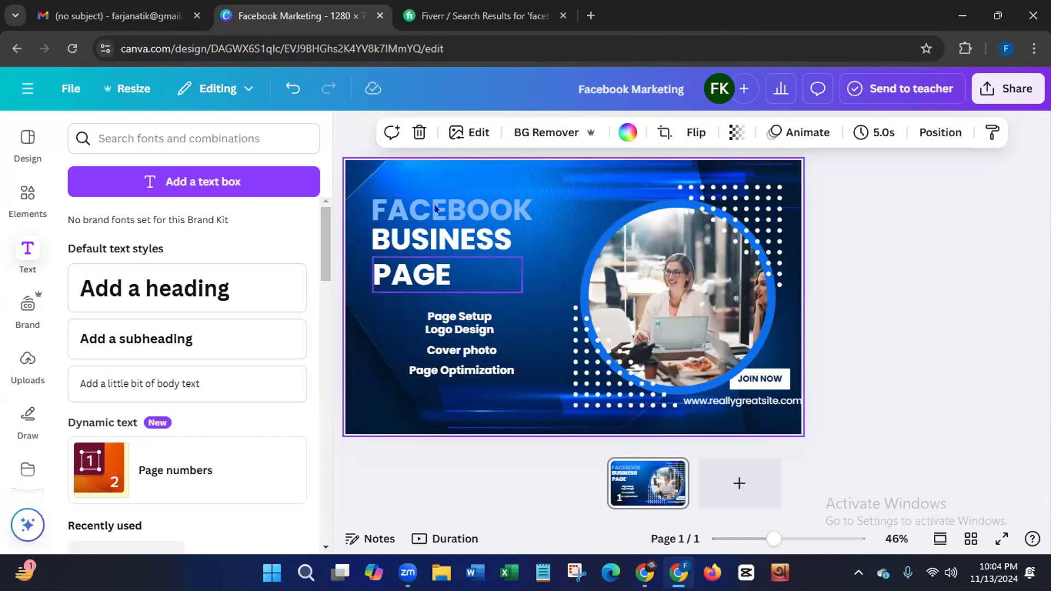
# Duplicate Page Optimization below itself and rewrite the copy as 'Add Business Details'
pyautogui.click(459, 16)
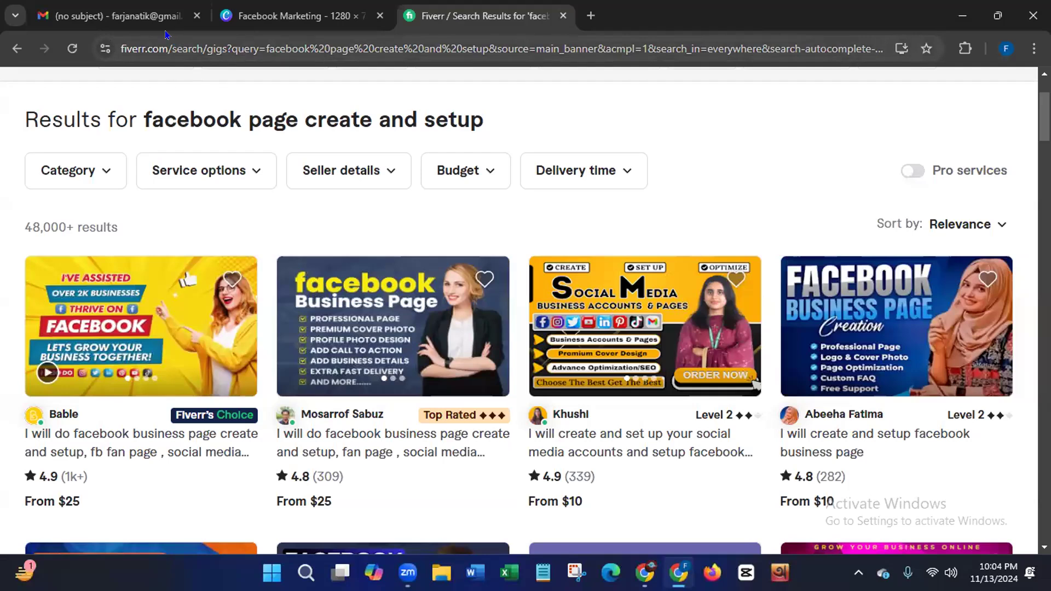
pyautogui.click(252, 13)
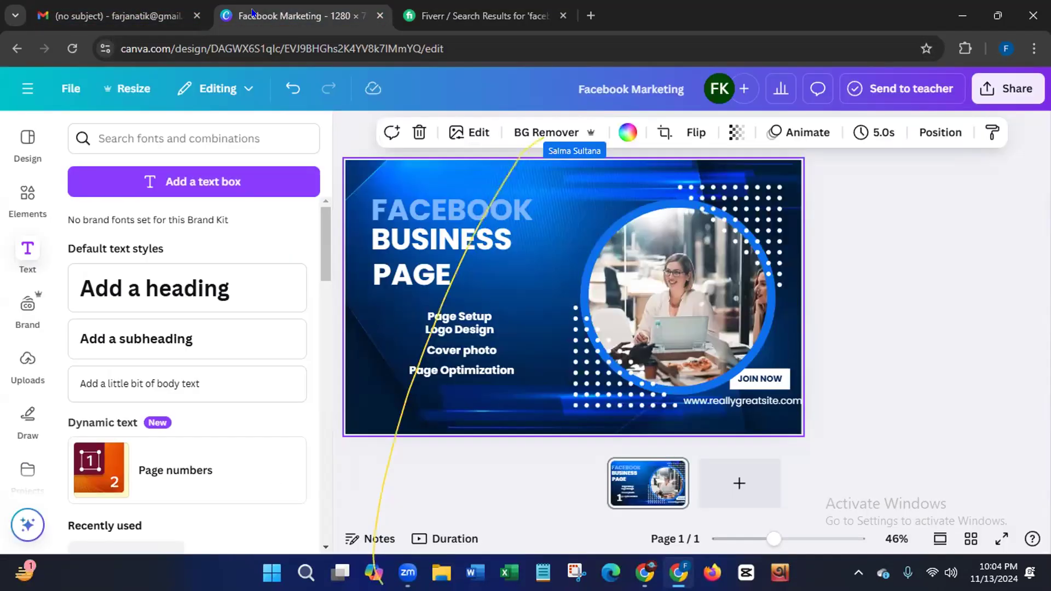
pyautogui.click(488, 370)
pyautogui.click(461, 331)
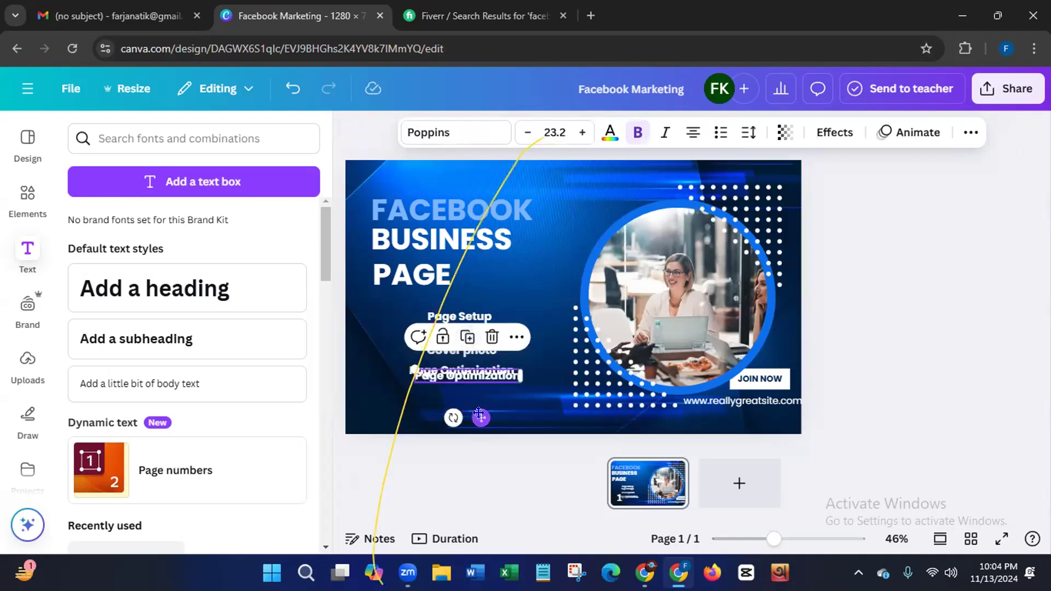
pyautogui.moveTo(481, 413); pyautogui.dragTo(477, 427)
pyautogui.doubleClick(502, 385)
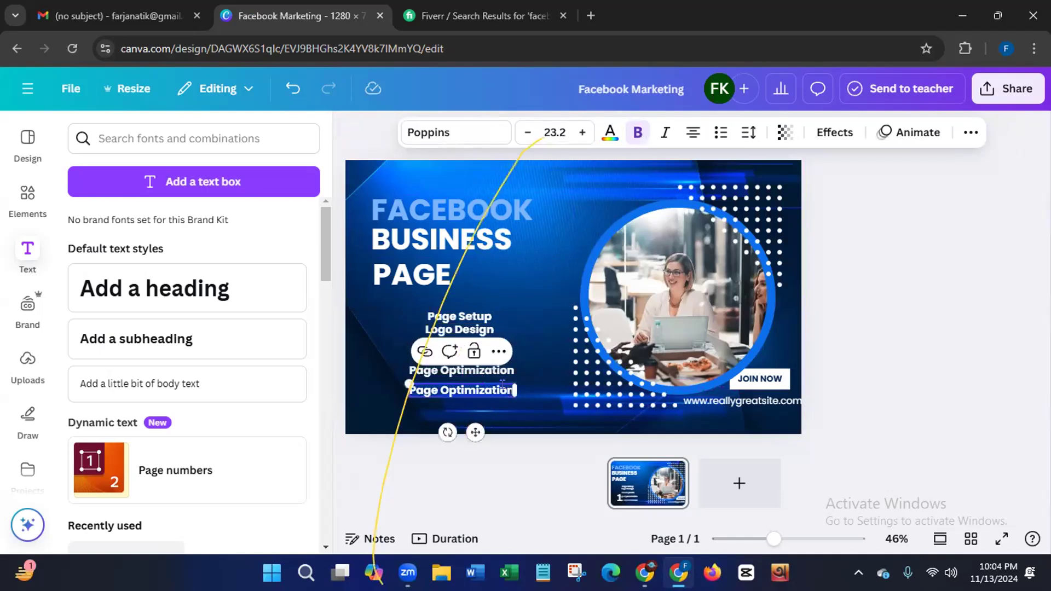
pyautogui.press('BackSpace')
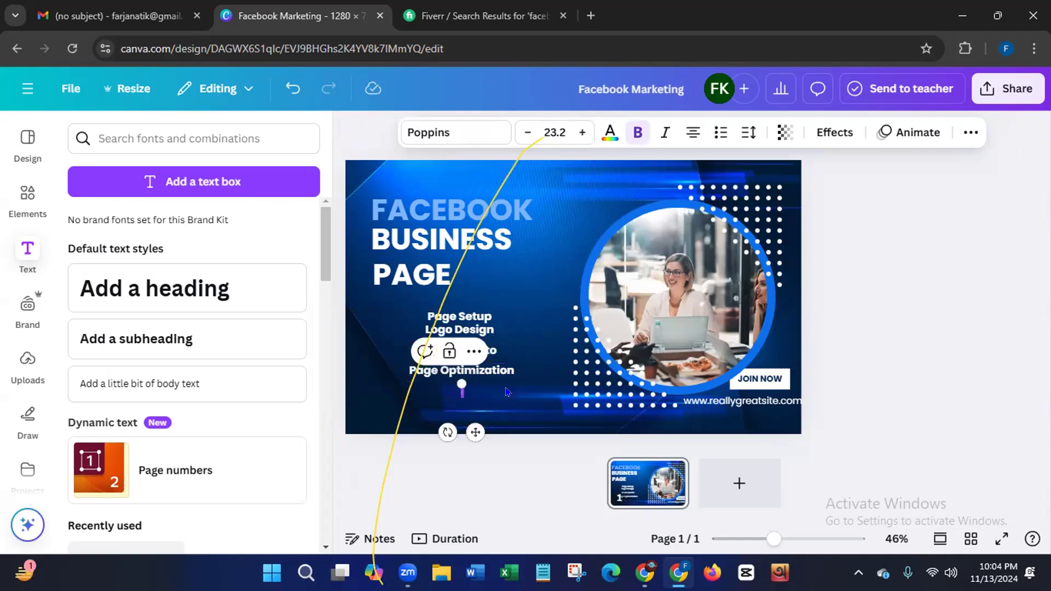
pyautogui.write('Add Business Details')
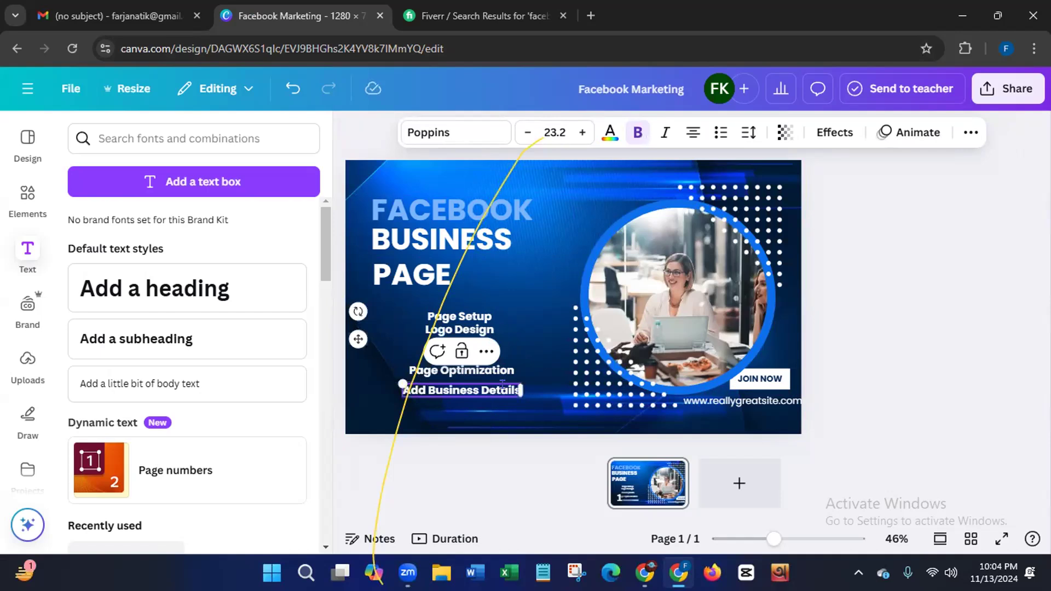
# Browse the Fiverr 'facebook page create and setup' gig results for reference
pyautogui.click(483, 16)
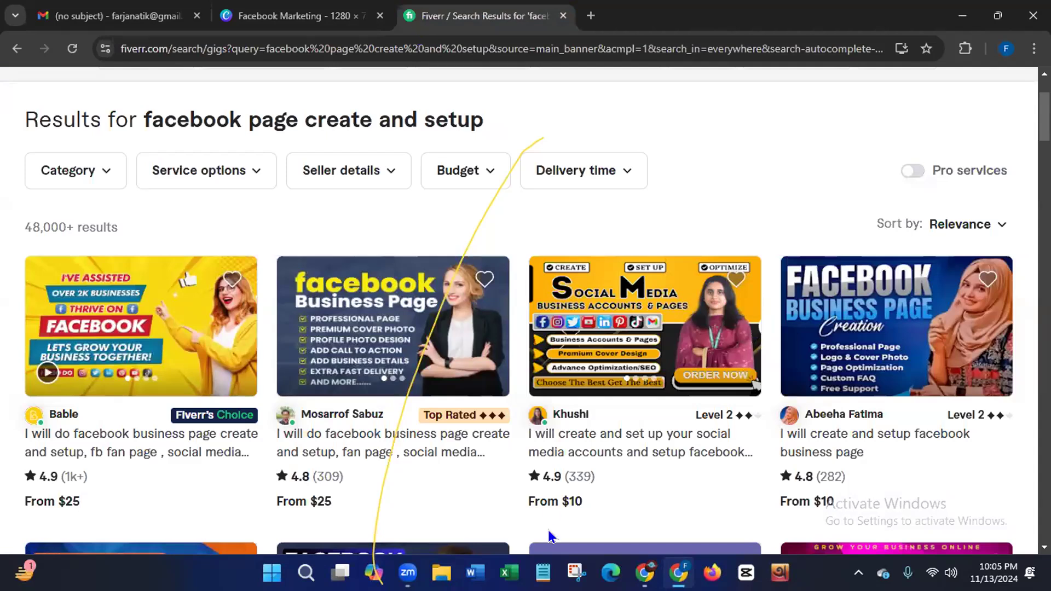
pyautogui.click(102, 242)
pyautogui.click(471, 231)
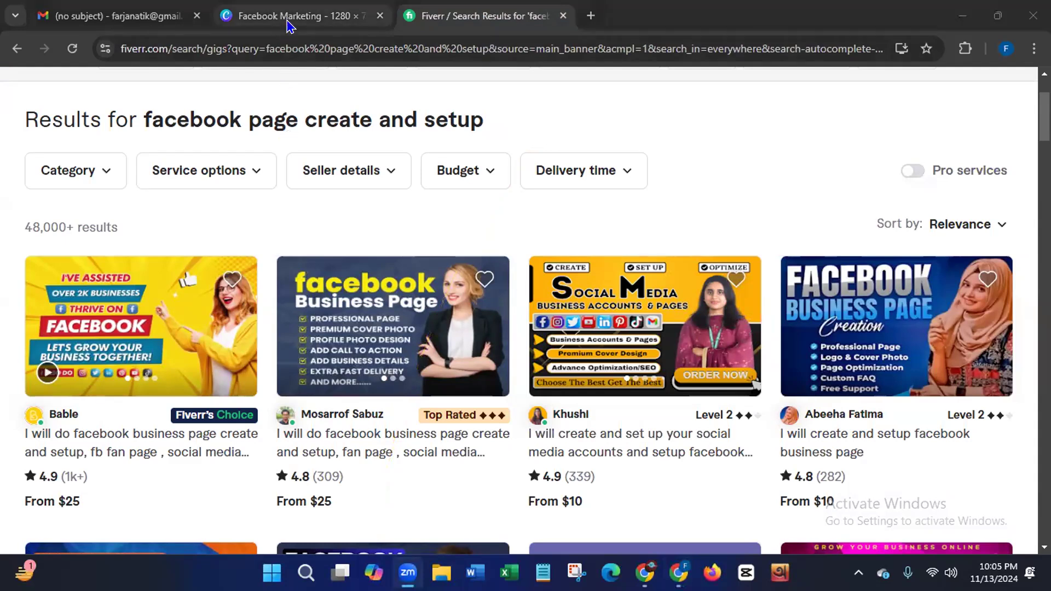
# Duplicate Add Business Details and retype the copy as 'Add Custim Button'
pyautogui.click(321, 18)
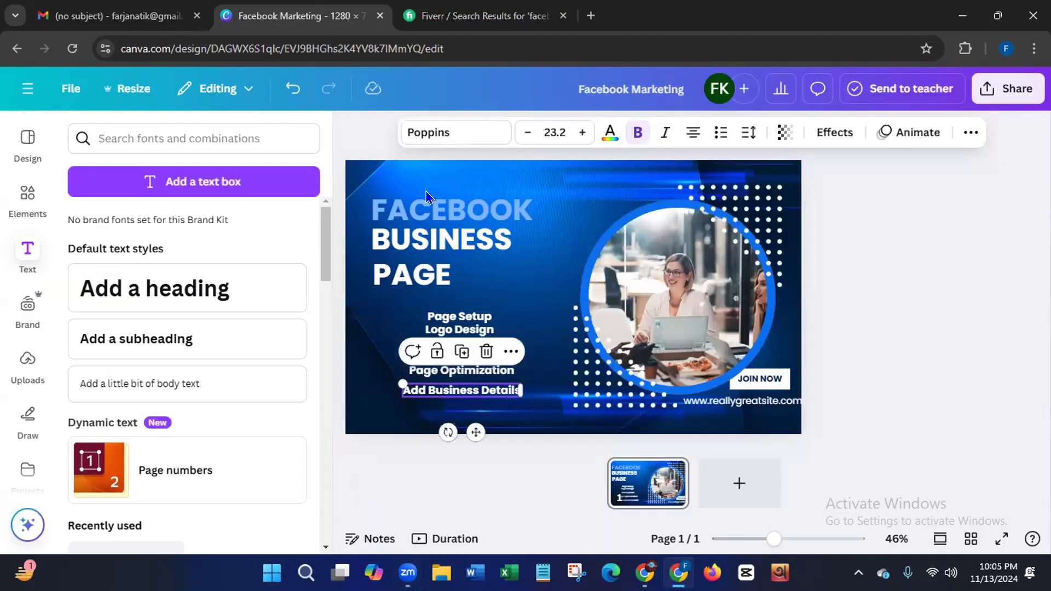
pyautogui.click(461, 352)
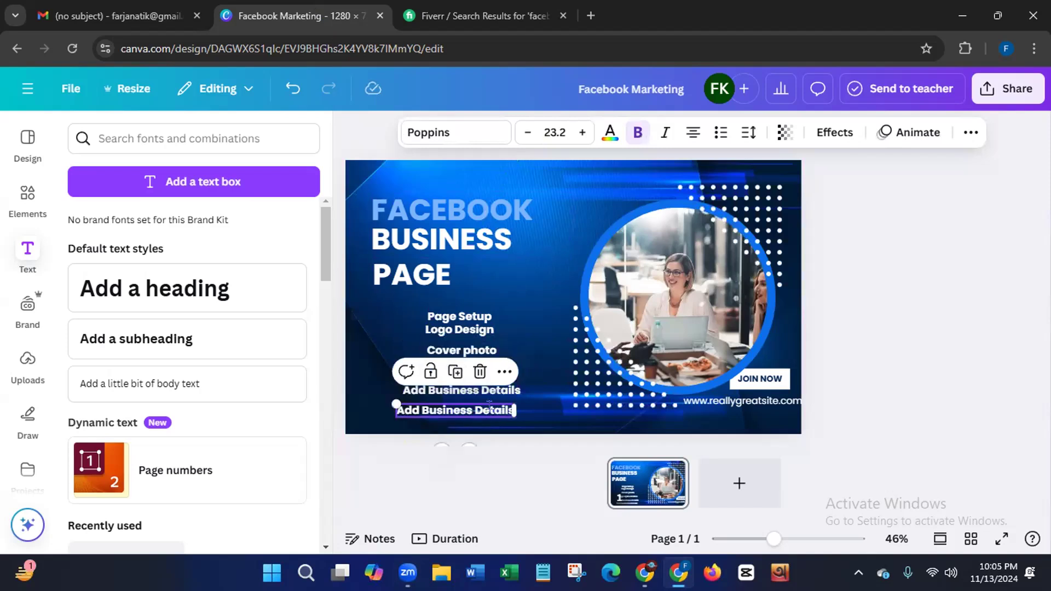
pyautogui.doubleClick(490, 414)
pyautogui.press('BackSpace')
pyautogui.write('Add Custim But')
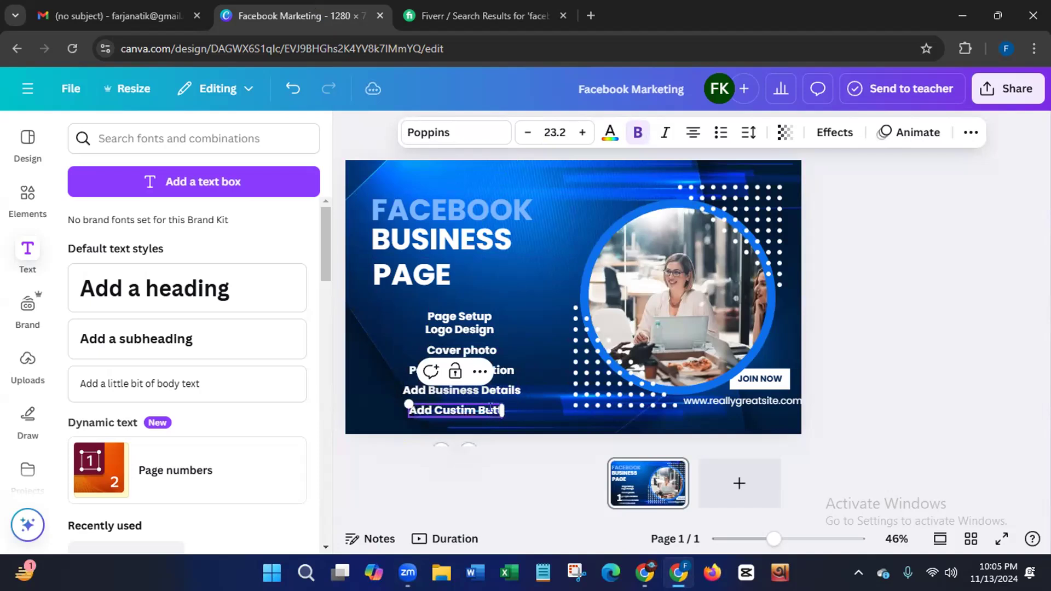
pyautogui.write('ton')
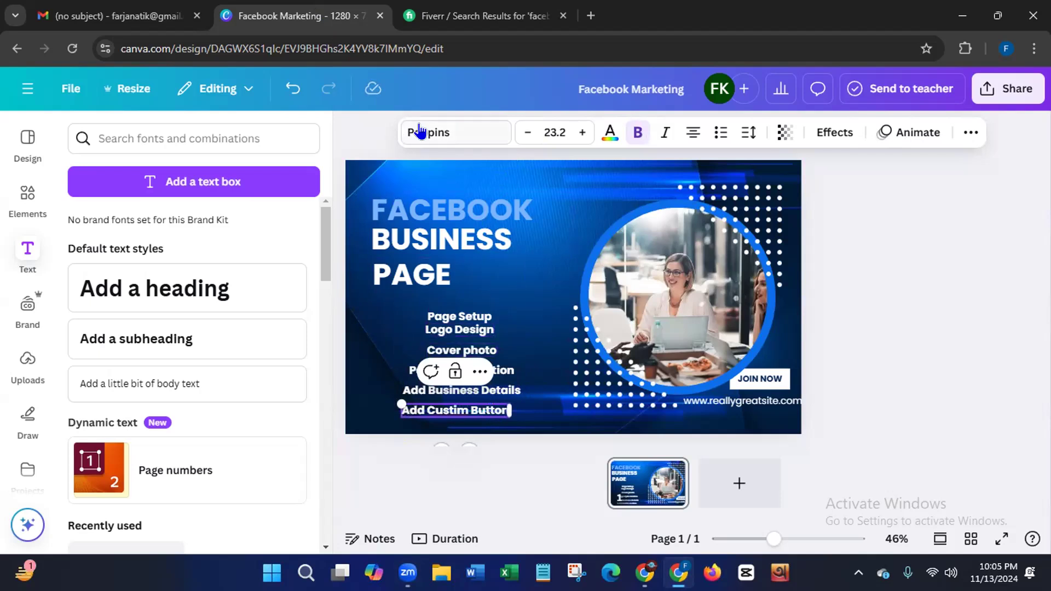
# Move Page Setup and Logo Design upward and drag an Add Custim Button copy beside Page Setup
pyautogui.click(421, 18)
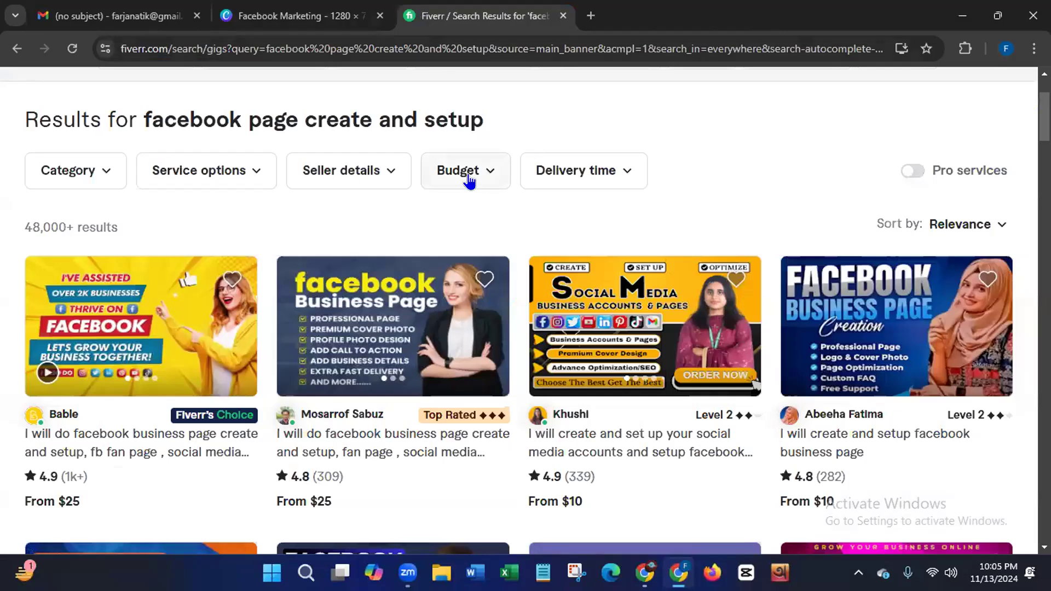
pyautogui.click(243, 16)
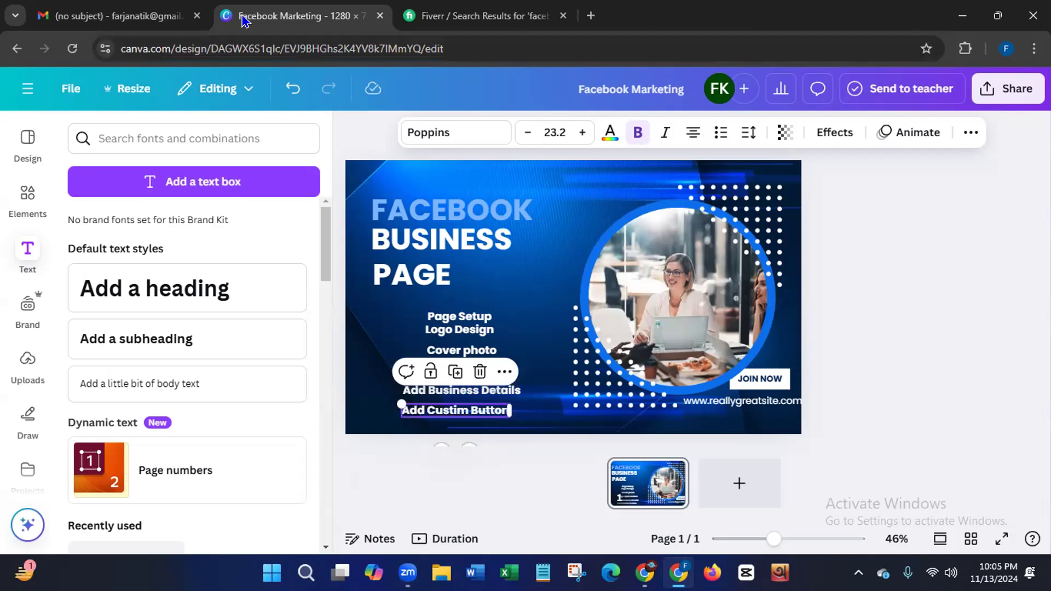
pyautogui.click(485, 316)
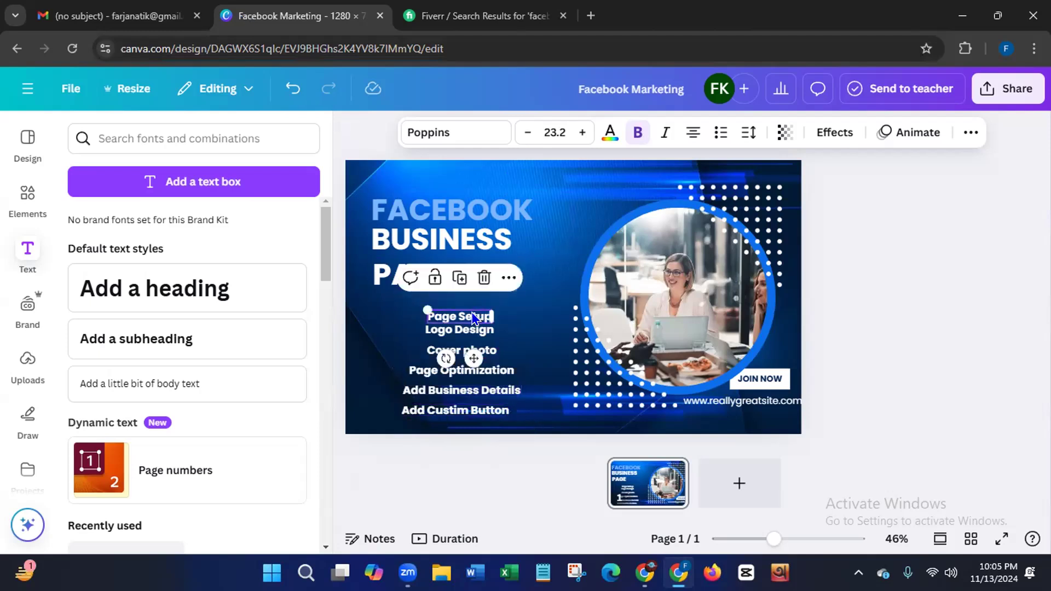
pyautogui.moveTo(474, 358)
pyautogui.mouseDown()
pyautogui.moveTo(475, 342)
pyautogui.moveTo(457, 349)
pyautogui.mouseUp()
pyautogui.click(452, 330)
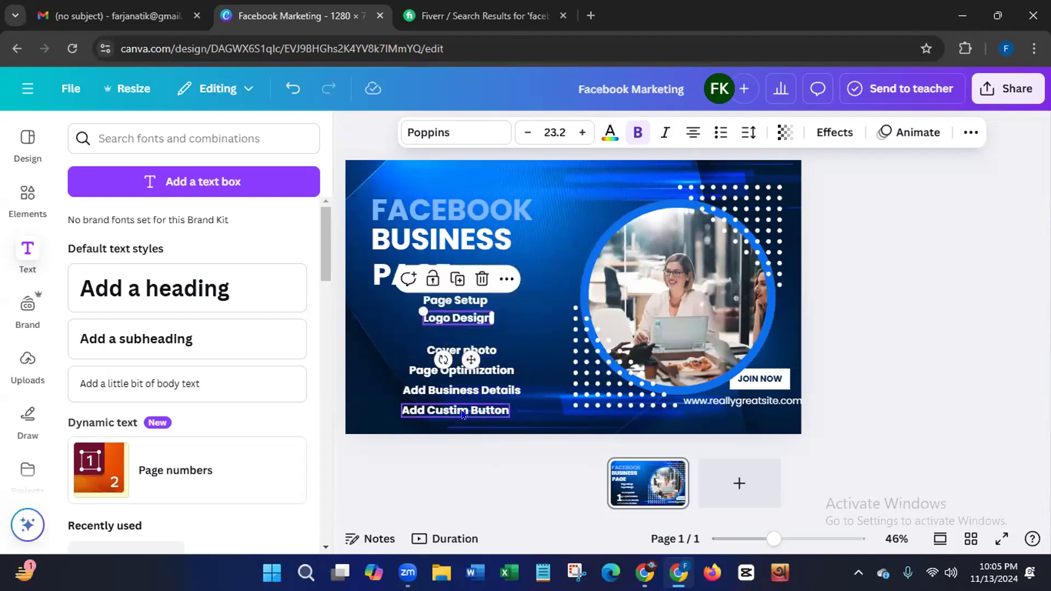
pyautogui.moveTo(462, 414); pyautogui.dragTo(563, 313)
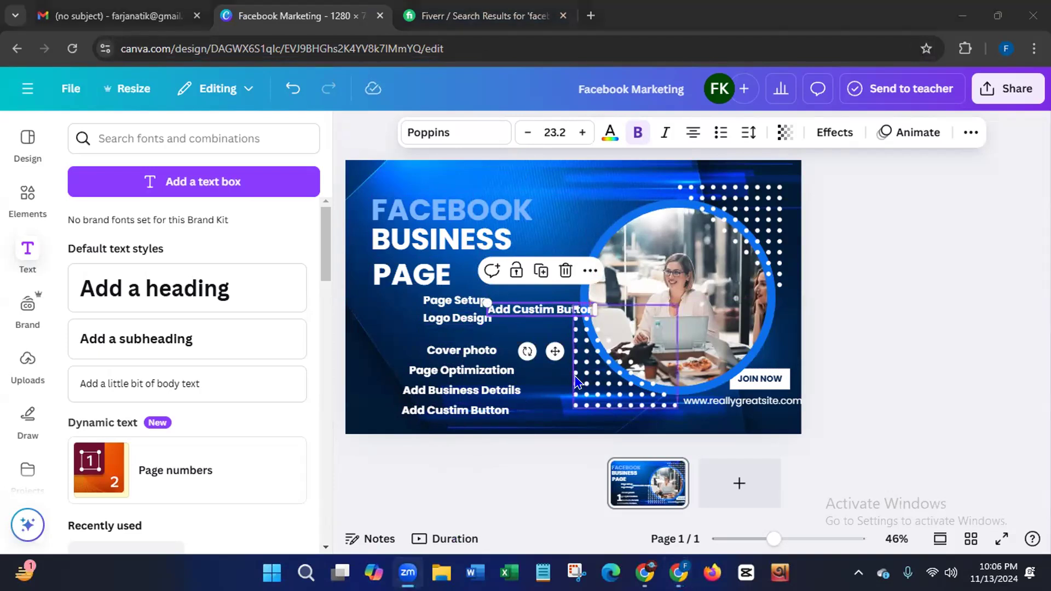
# Rewrite the copied line as '24/7 support' and move it down beside Cover photo
pyautogui.click(580, 300)
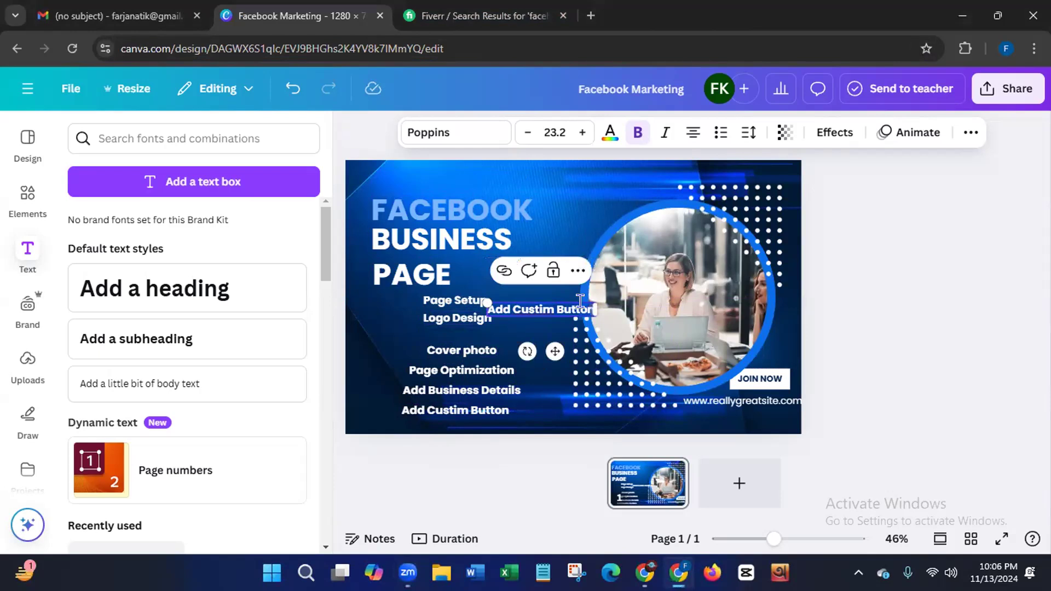
pyautogui.press('BackSpace')
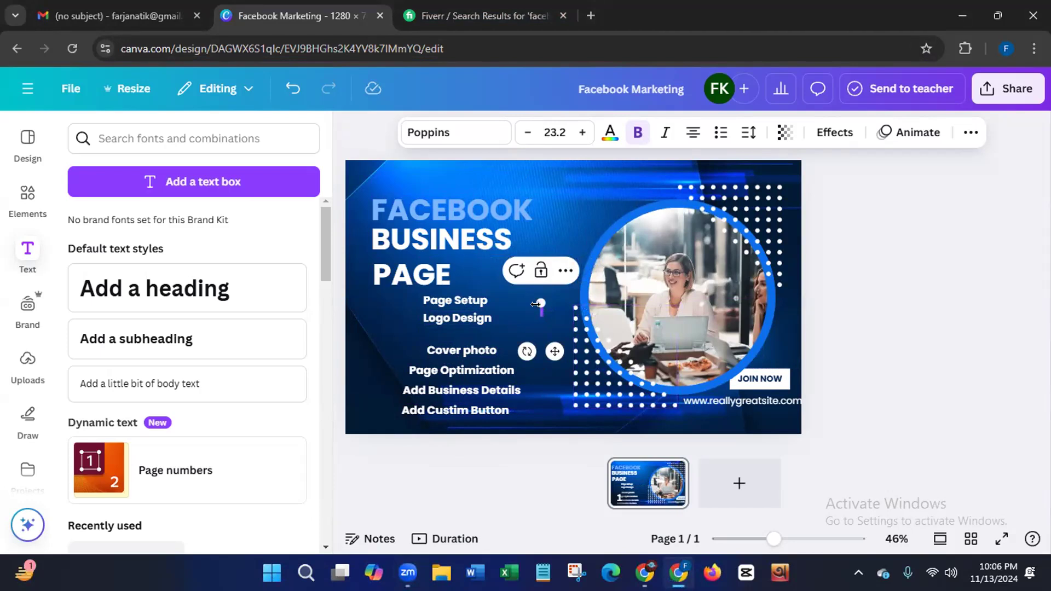
pyautogui.click(292, 88)
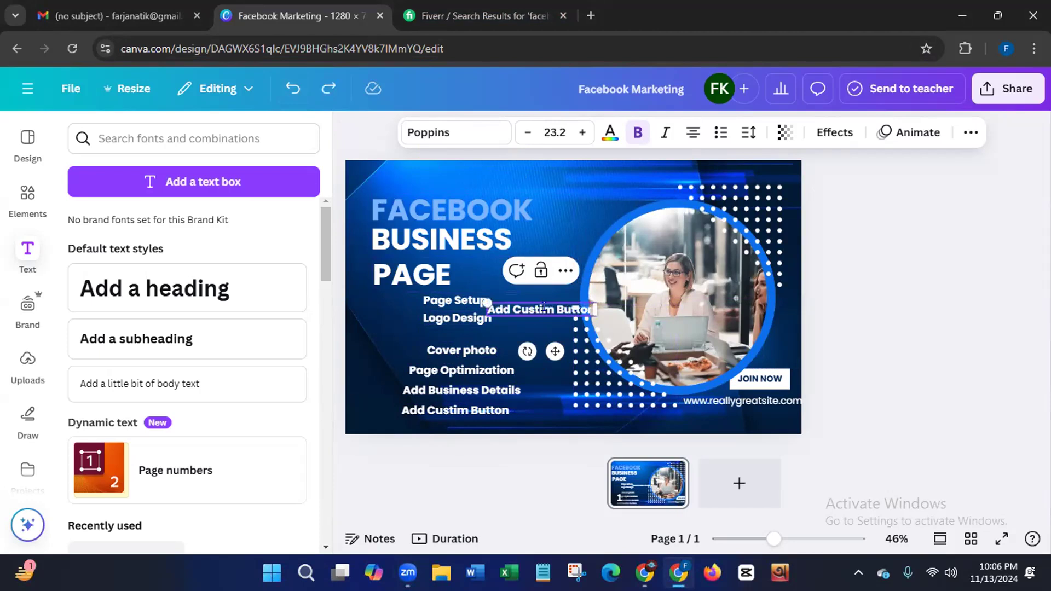
pyautogui.press('BackSpace')
pyautogui.press('BackSpace')
pyautogui.press('BackSpace')
pyautogui.press('BackSpace')
pyautogui.press('BackSpace')
pyautogui.press('BackSpace')
pyautogui.press('BackSpace')
pyautogui.press('BackSpace')
pyautogui.press('BackSpace')
pyautogui.press('BackSpace')
pyautogui.press('BackSpace')
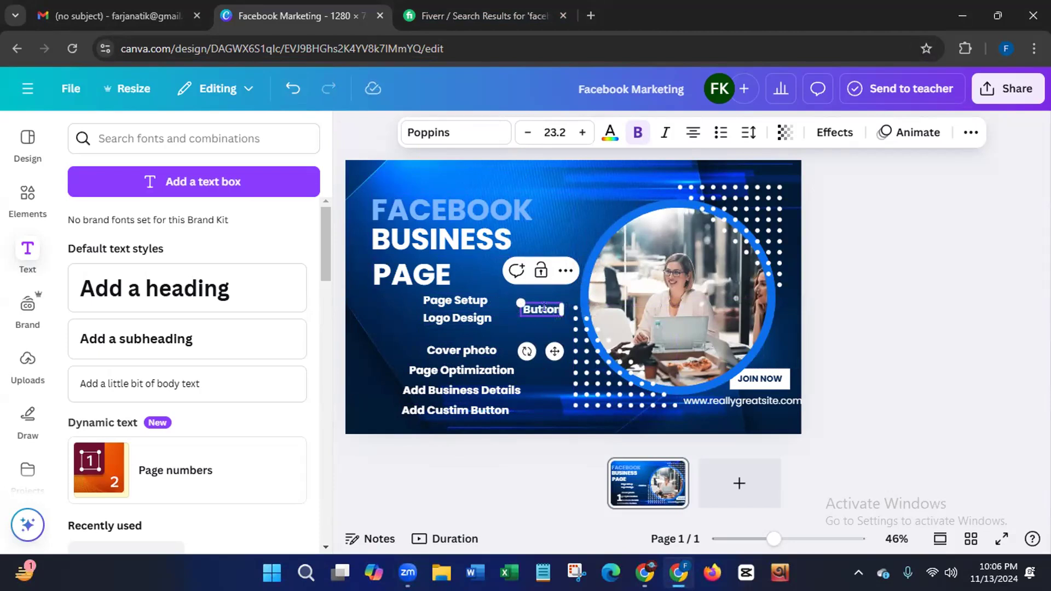
pyautogui.press('BackSpace')
pyautogui.press('BackSpace')
pyautogui.press('BackSpace')
pyautogui.press('BackSpace')
pyautogui.press('BackSpace')
pyautogui.press('BackSpace')
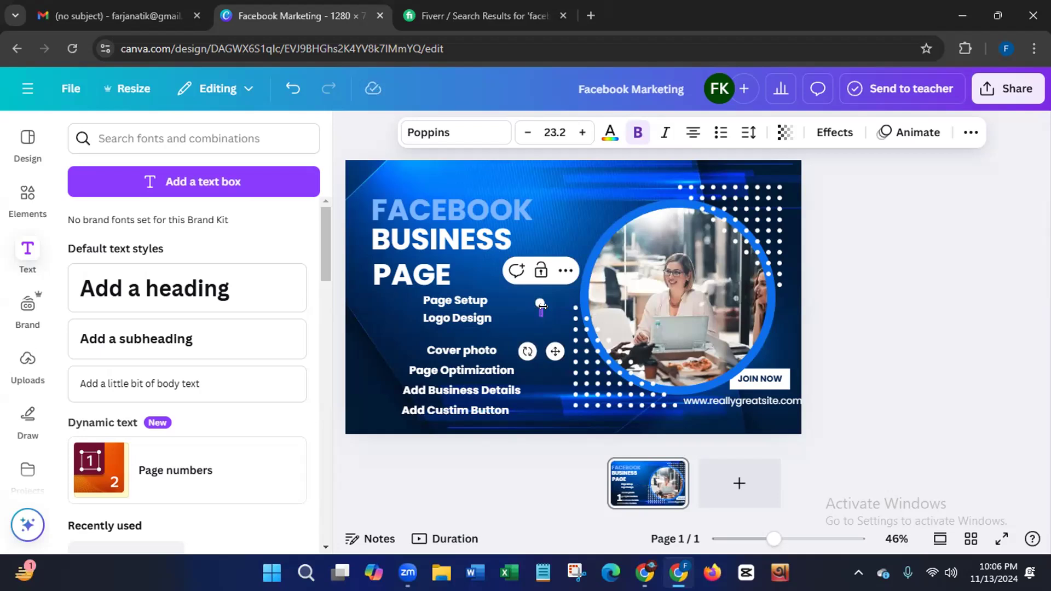
pyautogui.write('24/7 suppor')
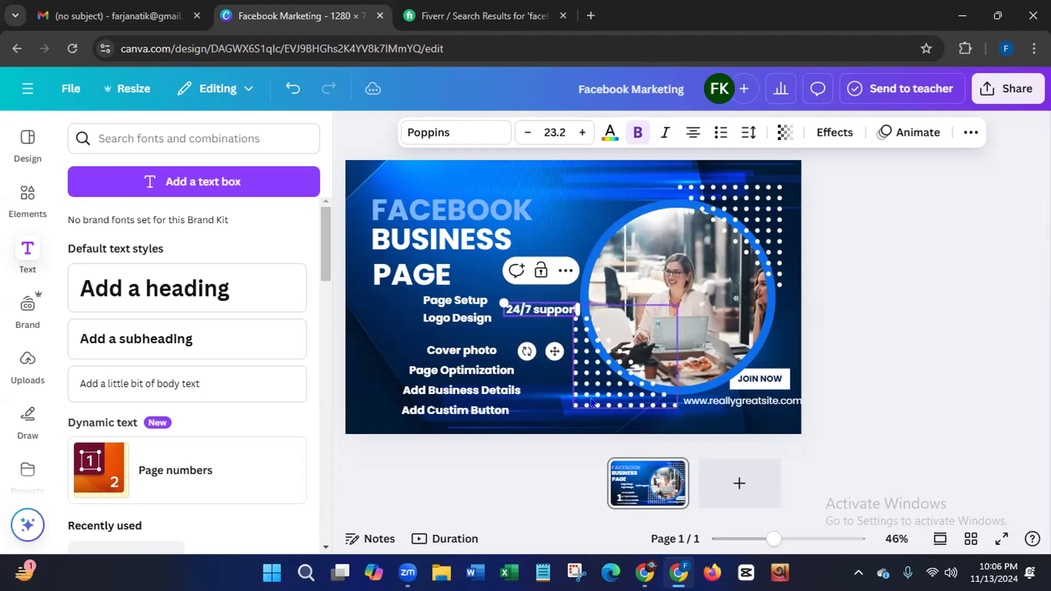
pyautogui.write('t')
pyautogui.moveTo(555, 351); pyautogui.dragTo(567, 382)
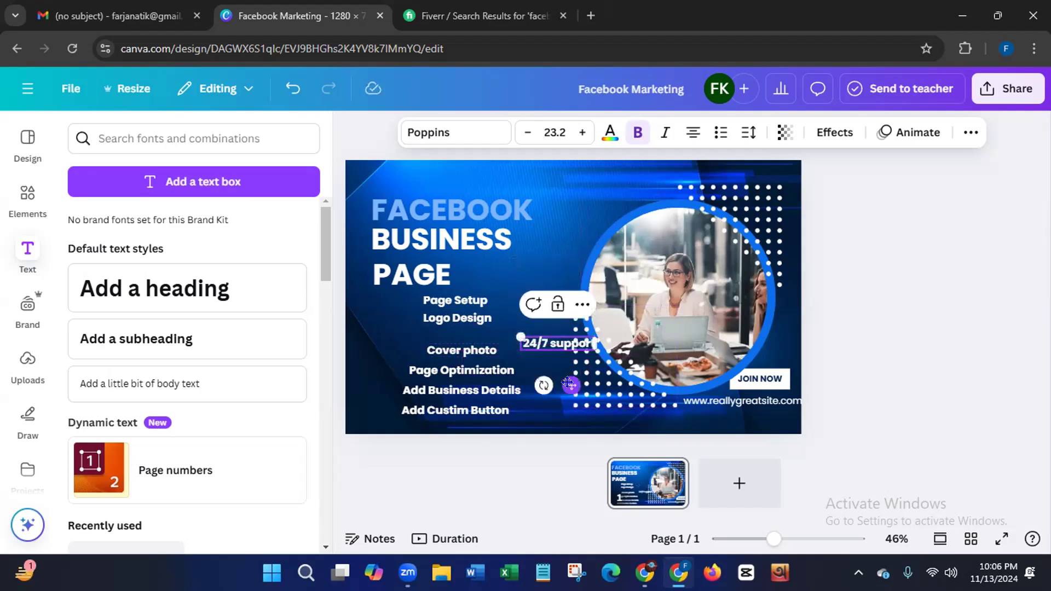
# Move Logo Design right above 24/7 support and shift Page Setup left and down
pyautogui.click(458, 304)
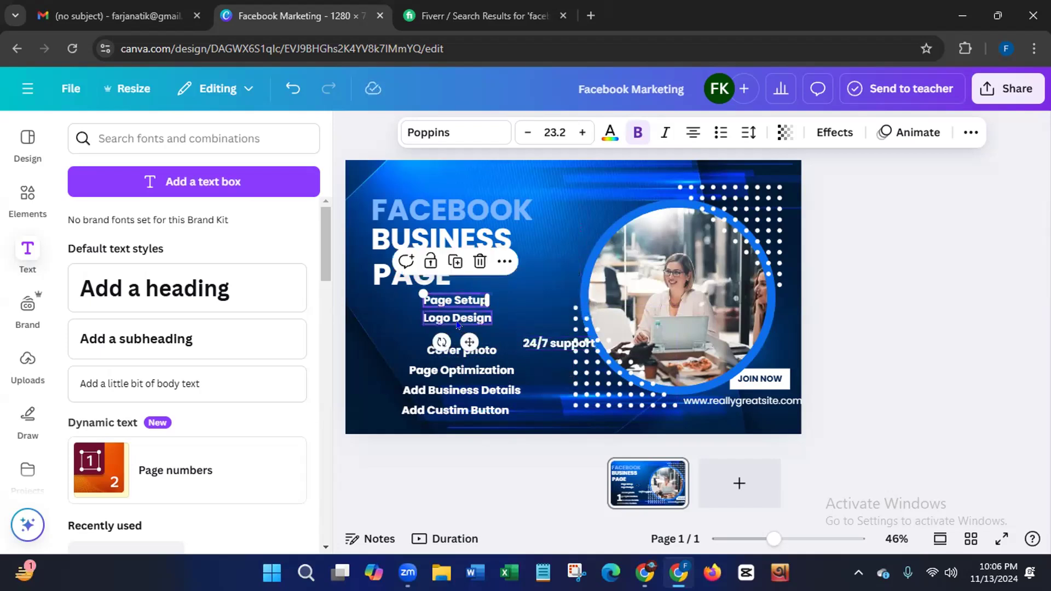
pyautogui.click(458, 322)
pyautogui.moveTo(470, 359); pyautogui.dragTo(557, 369)
pyautogui.click(440, 310)
pyautogui.moveTo(468, 342); pyautogui.dragTo(536, 345)
# Place Page Optimization under Page Setup, with Logo Design below it
pyautogui.click(445, 353)
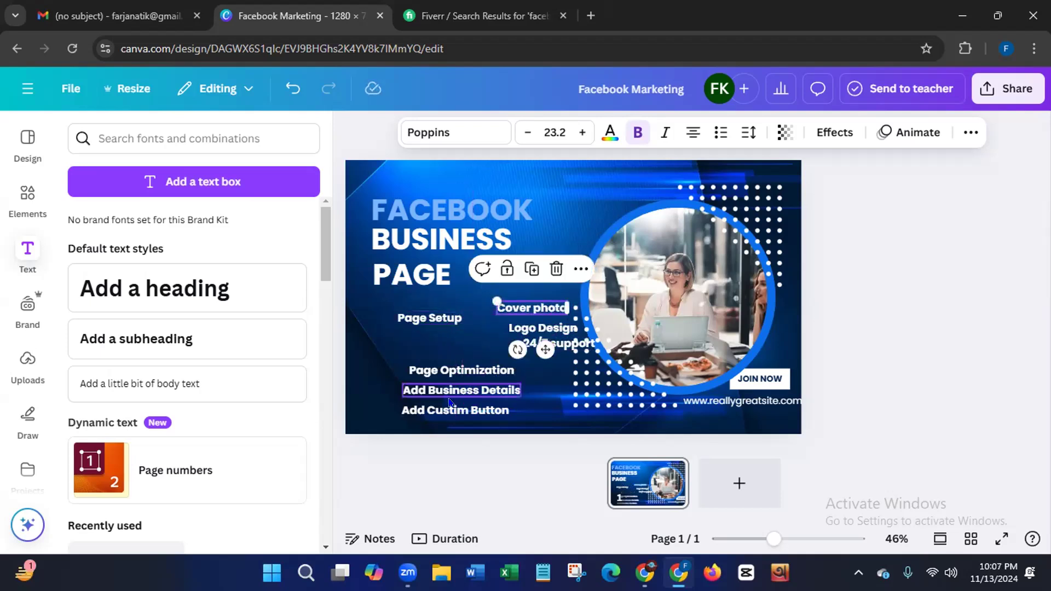
pyautogui.click(459, 372)
pyautogui.moveTo(470, 407); pyautogui.dragTo(459, 379)
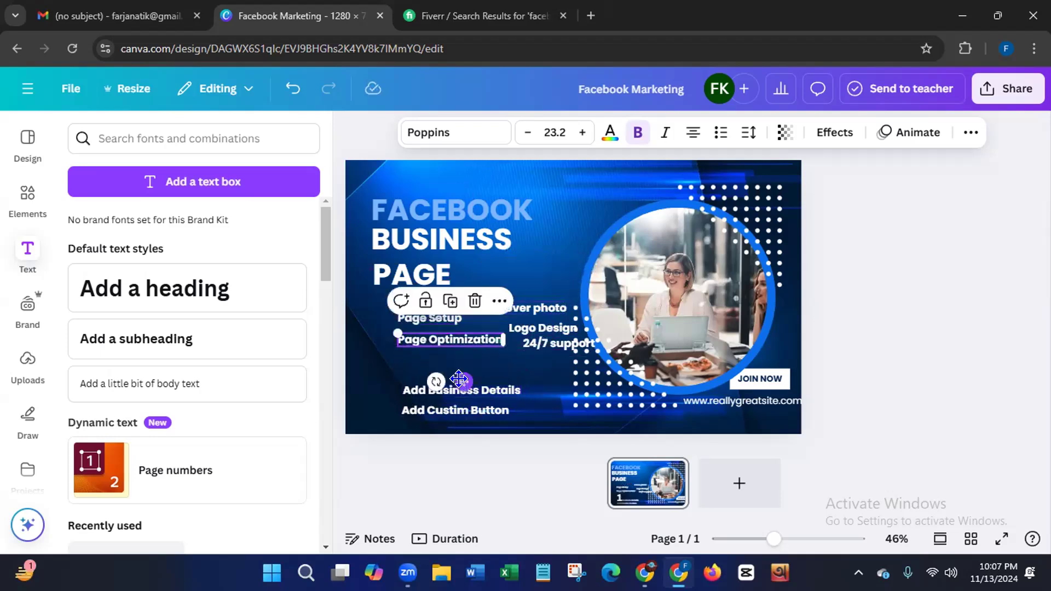
pyautogui.click(545, 328)
pyautogui.moveTo(555, 370); pyautogui.dragTo(443, 405)
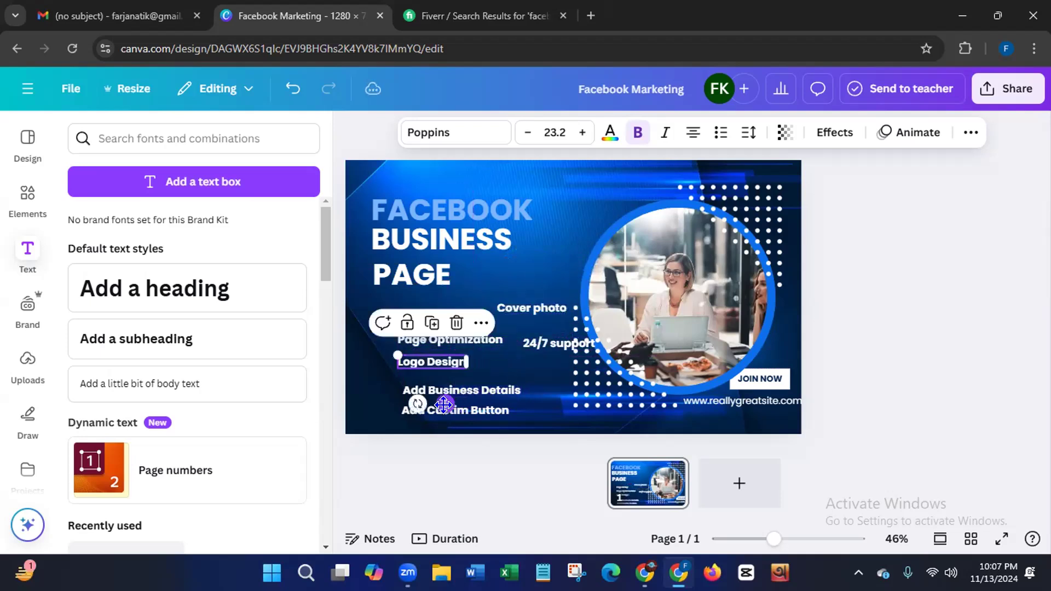
# Try adding 'and Cover' to Logo Design, revert it, and align the line
pyautogui.click(450, 360)
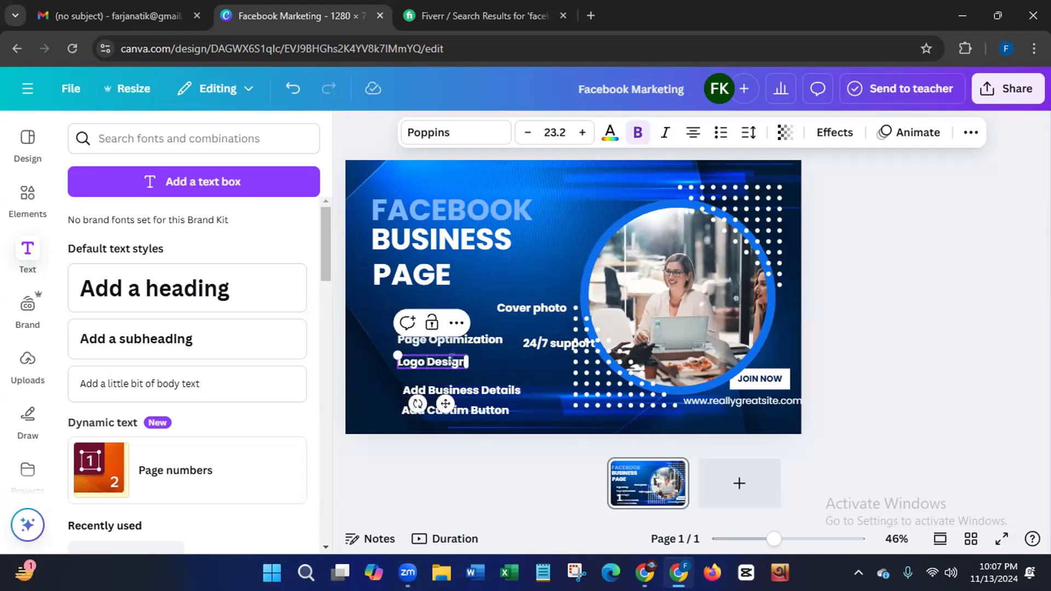
pyautogui.write('and ')
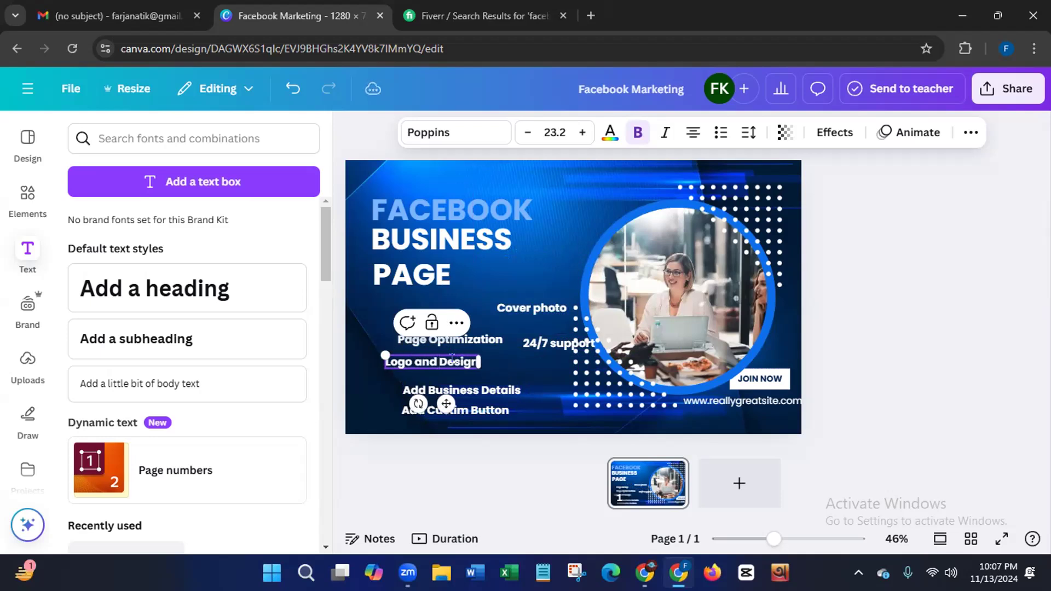
pyautogui.write('Cover')
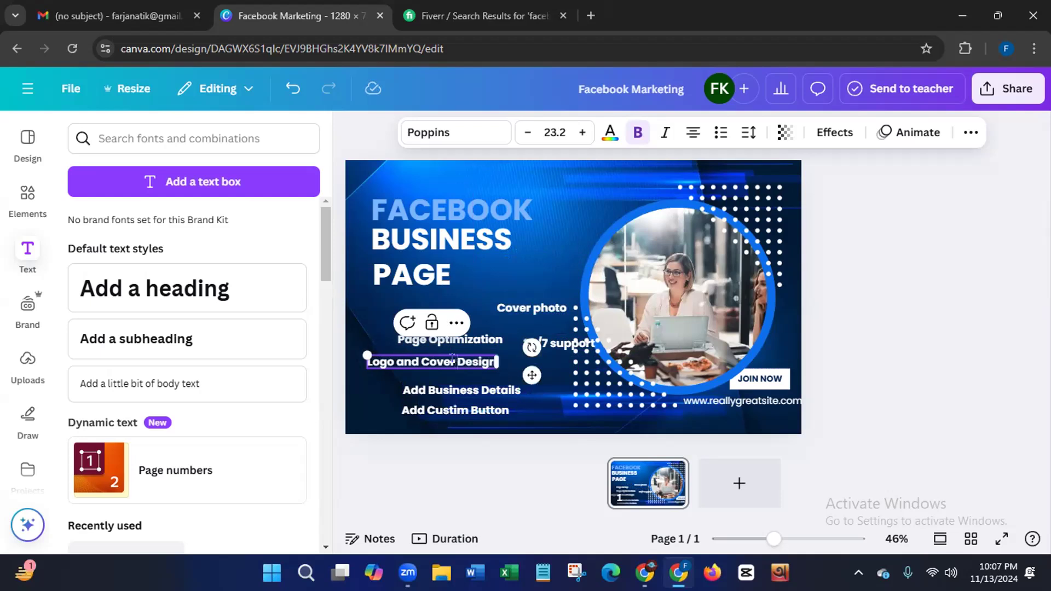
pyautogui.press('BackSpace')
pyautogui.press('BackSpace')
pyautogui.press('BackSpace')
pyautogui.press('BackSpace')
pyautogui.press('BackSpace')
pyautogui.press('BackSpace')
pyautogui.press('BackSpace')
pyautogui.press('BackSpace')
pyautogui.press('BackSpace')
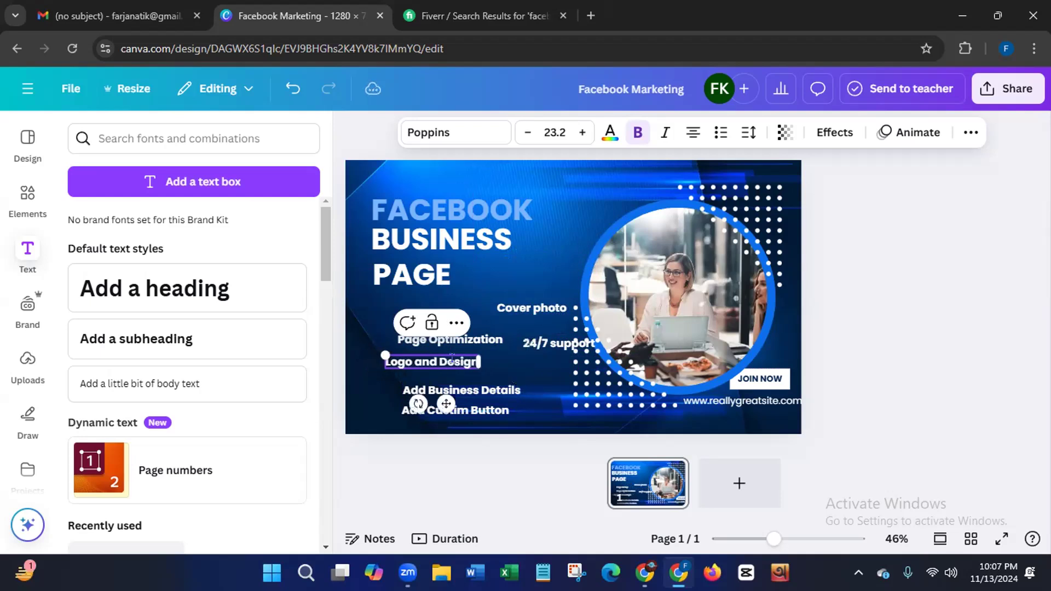
pyautogui.press('BackSpace')
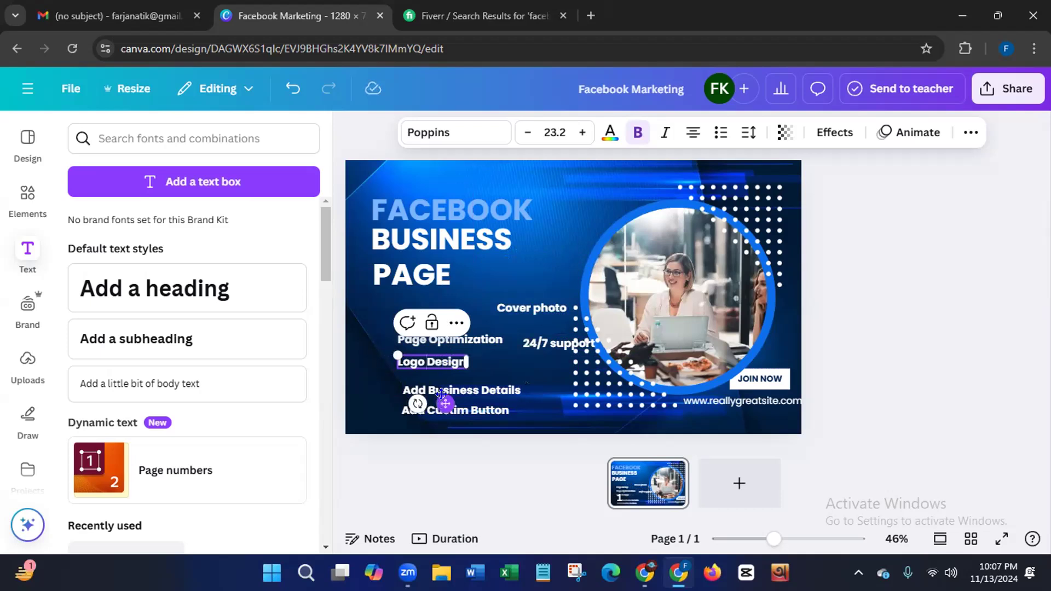
pyautogui.moveTo(441, 393); pyautogui.dragTo(441, 394)
# Correct 'Custim' to 'Custom' and set Add Business Details and Add Custom Button beside the photo
pyautogui.click(441, 393)
pyautogui.moveTo(471, 433); pyautogui.dragTo(584, 416)
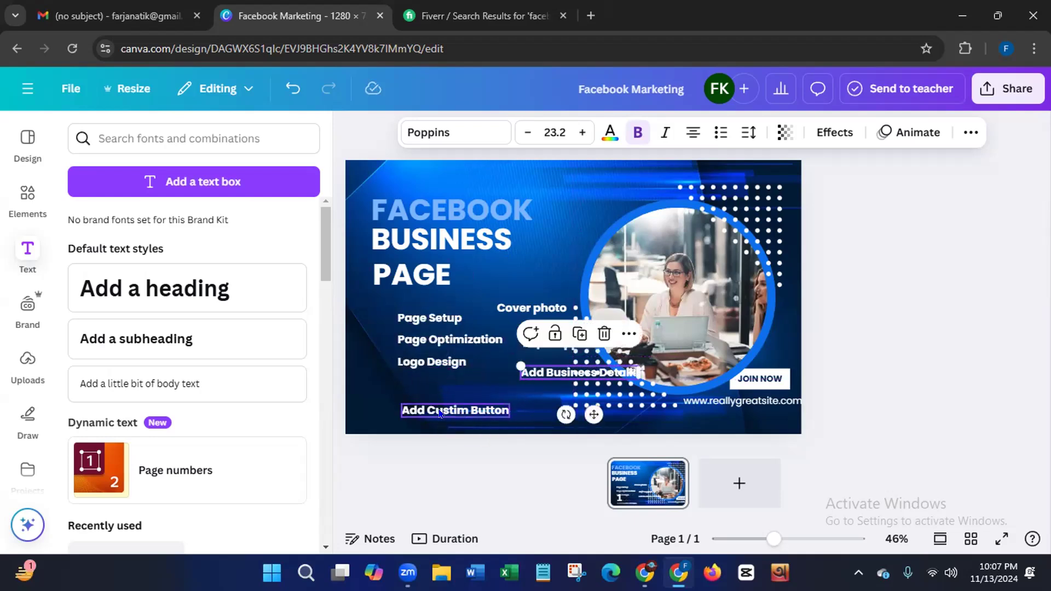
pyautogui.click(439, 411)
pyautogui.click(457, 413)
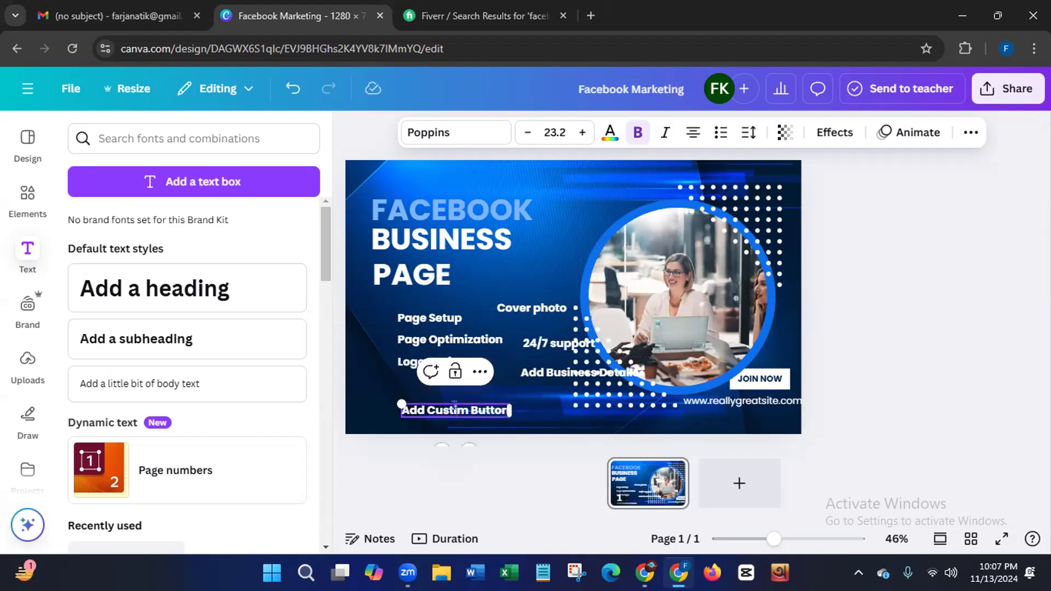
pyautogui.press('BackSpace')
pyautogui.write('o')
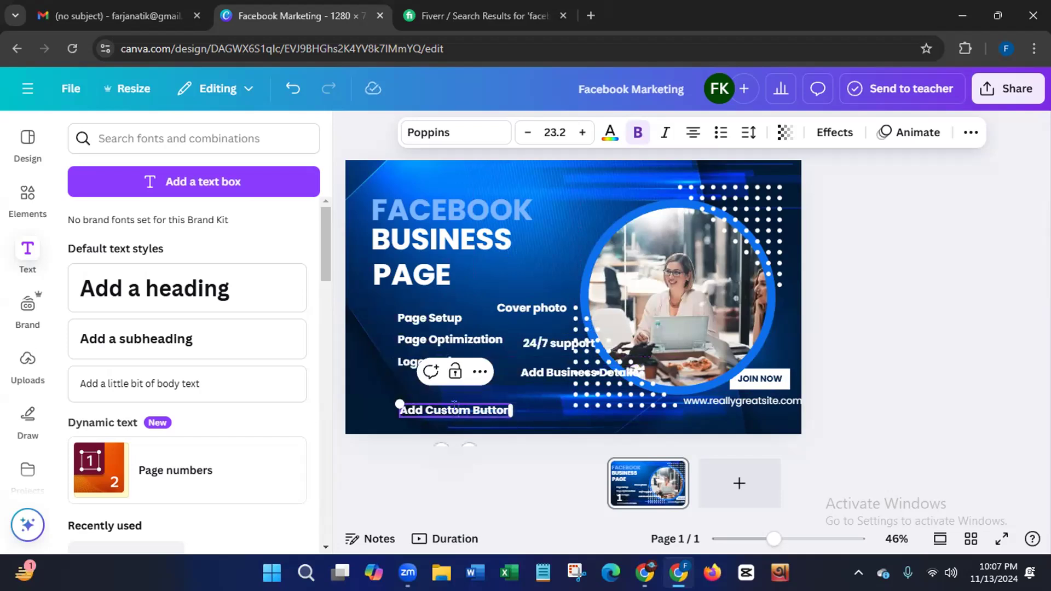
pyautogui.moveTo(462, 439); pyautogui.dragTo(579, 424)
# Move Cover photo below Logo Design in the services list
pyautogui.click(542, 310)
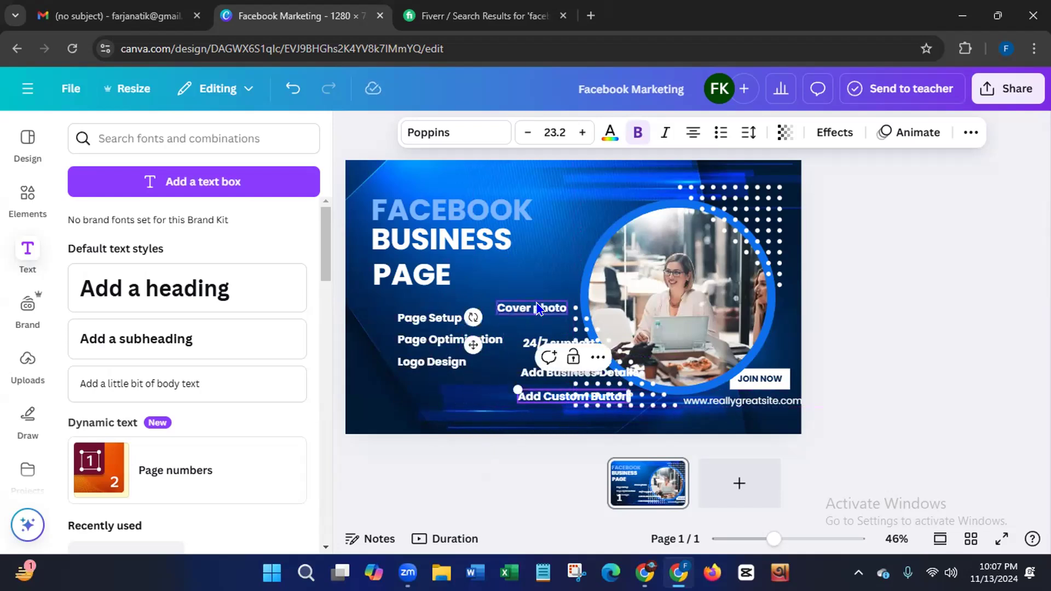
pyautogui.moveTo(539, 343); pyautogui.dragTo(440, 418)
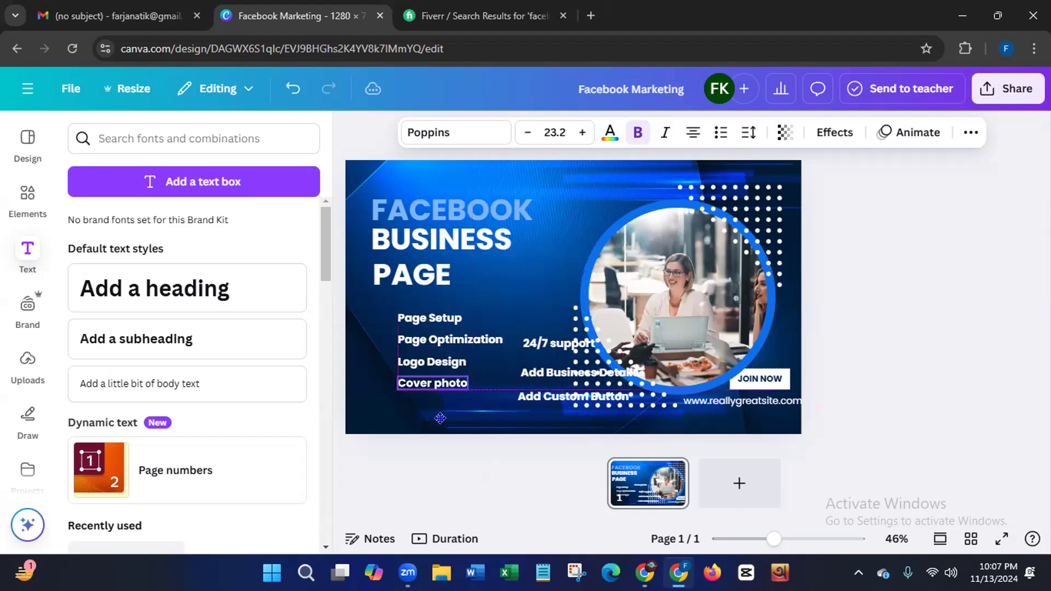
pyautogui.click(843, 364)
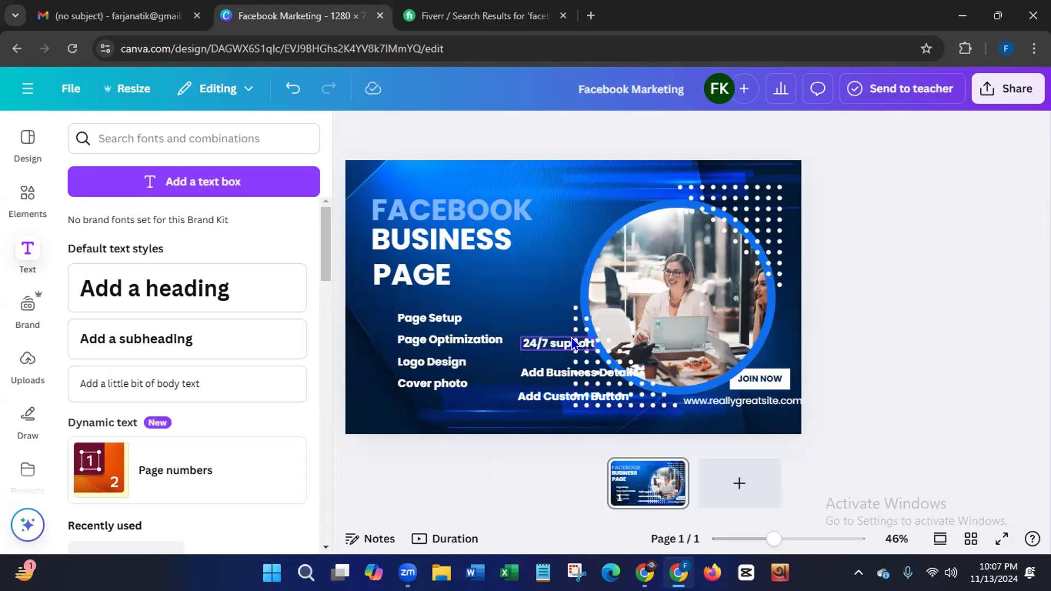
pyautogui.click(557, 533)
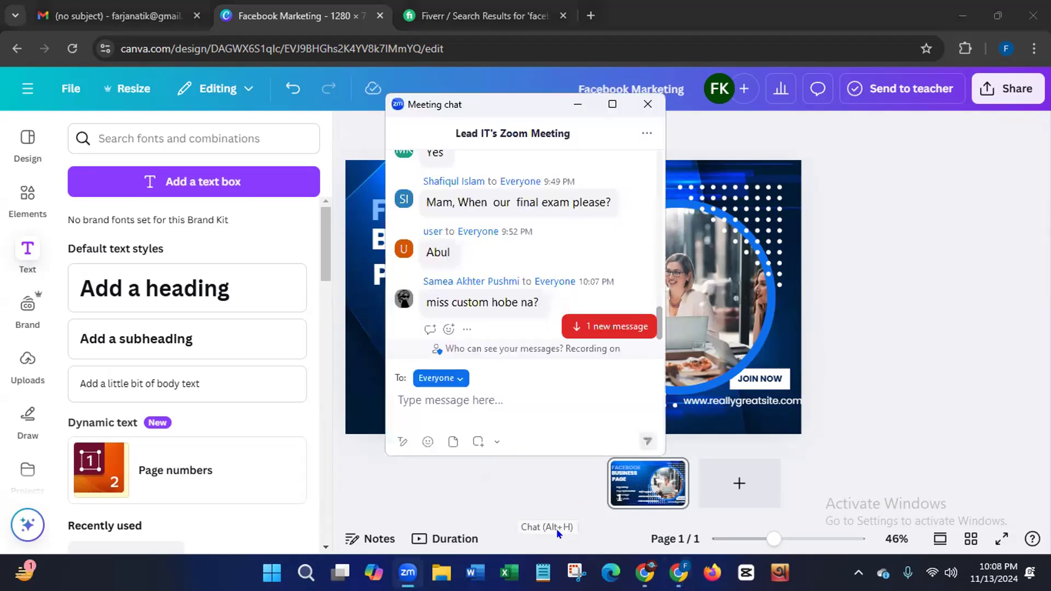
# Move 24/7 support to the list bottom, delete Cover photo, and place Add Business Details under Logo Design
pyautogui.click(557, 534)
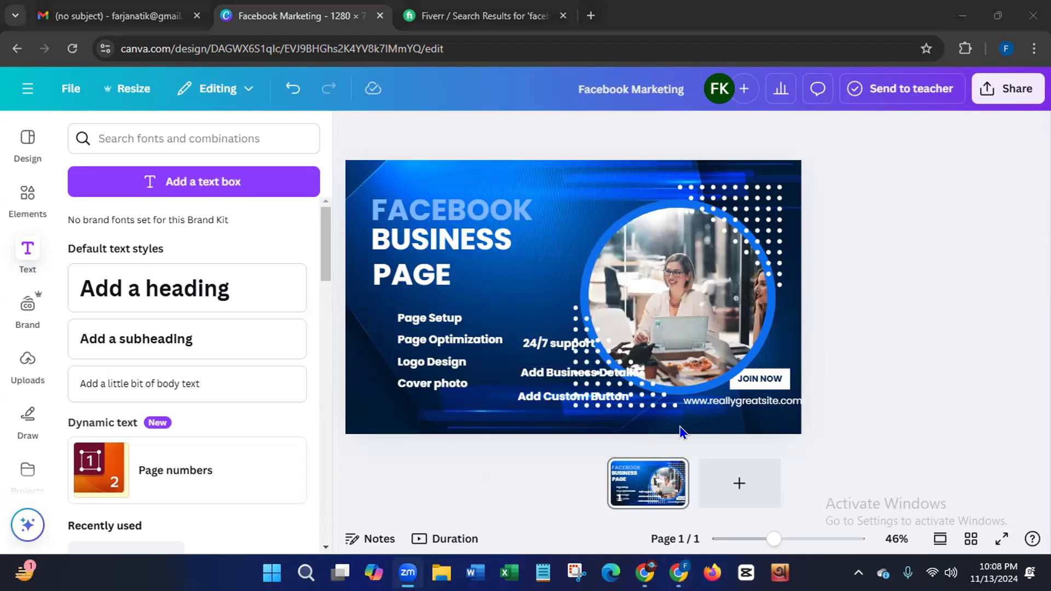
pyautogui.click(559, 352)
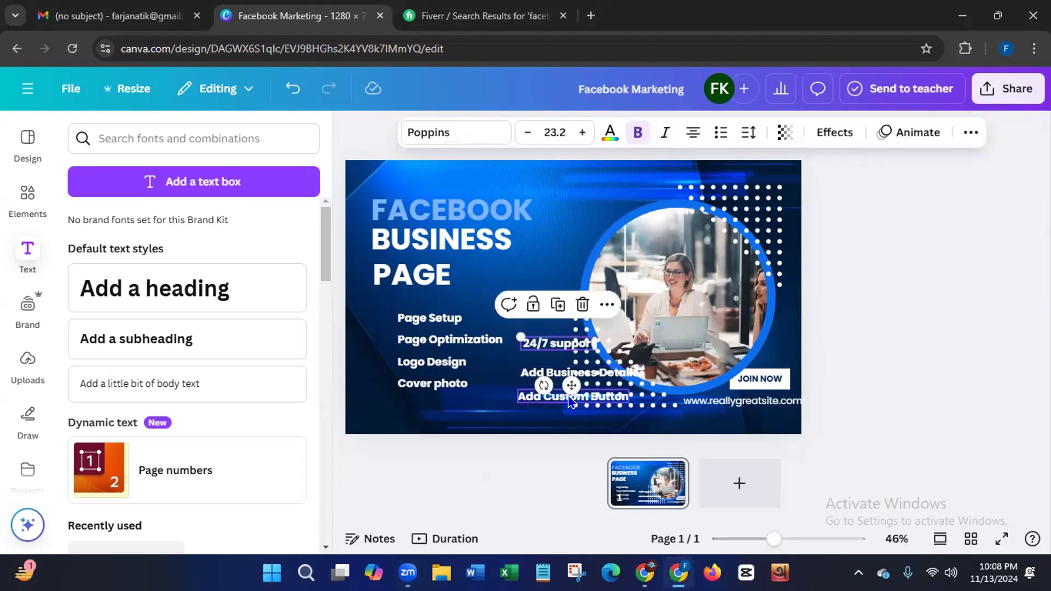
pyautogui.moveTo(557, 353); pyautogui.dragTo(449, 447)
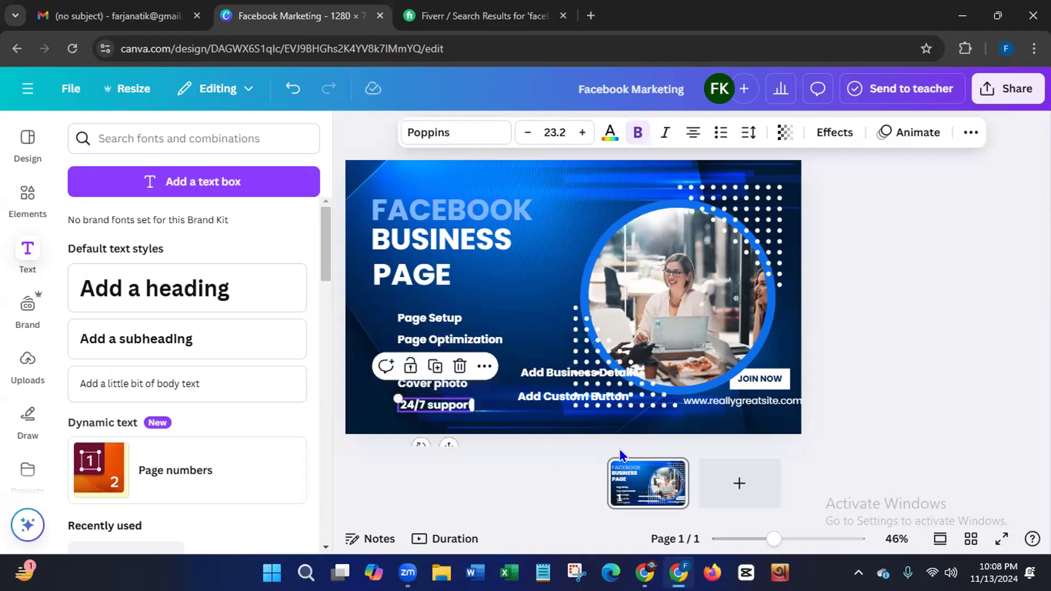
pyautogui.click(863, 411)
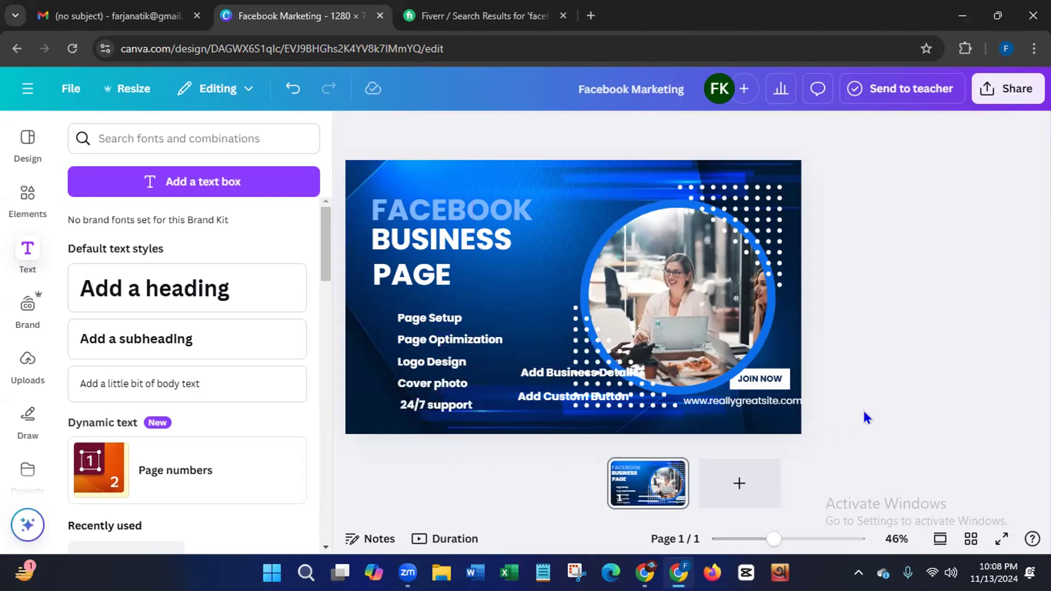
pyautogui.click(439, 385)
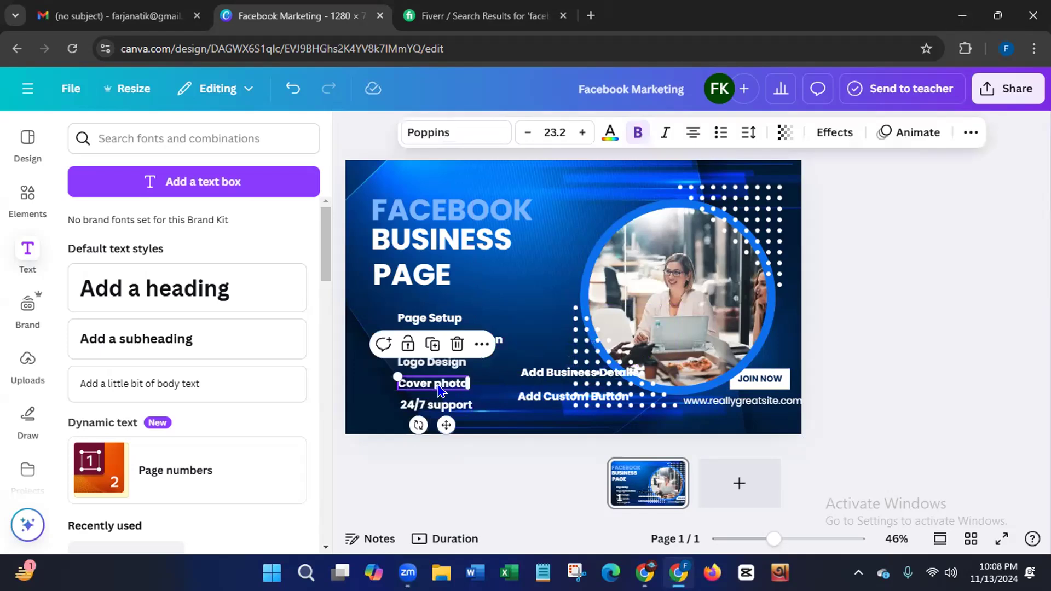
pyautogui.press('Delete')
pyautogui.click(575, 375)
pyautogui.moveTo(589, 408); pyautogui.dragTo(465, 417)
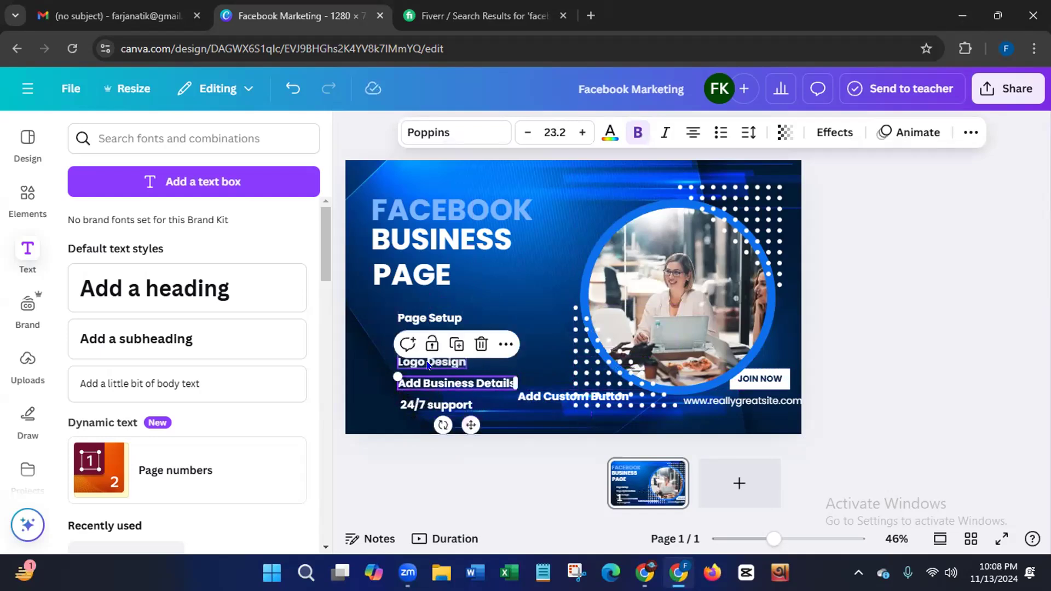
# Change Logo Design to 'Logo and Banner Design' and realign it with the list
pyautogui.click(465, 364)
pyautogui.click(453, 361)
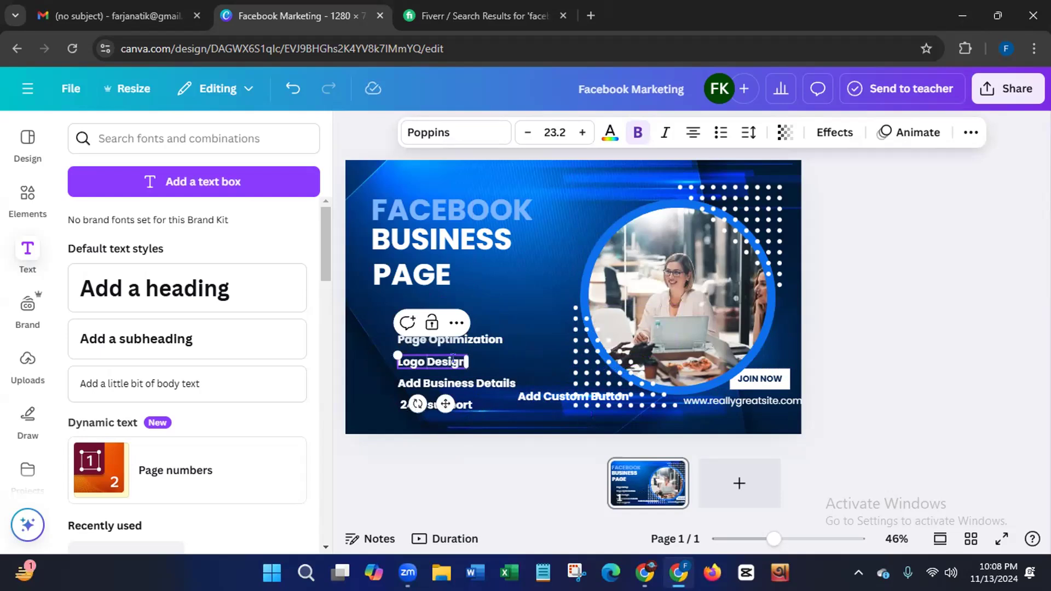
pyautogui.write(',')
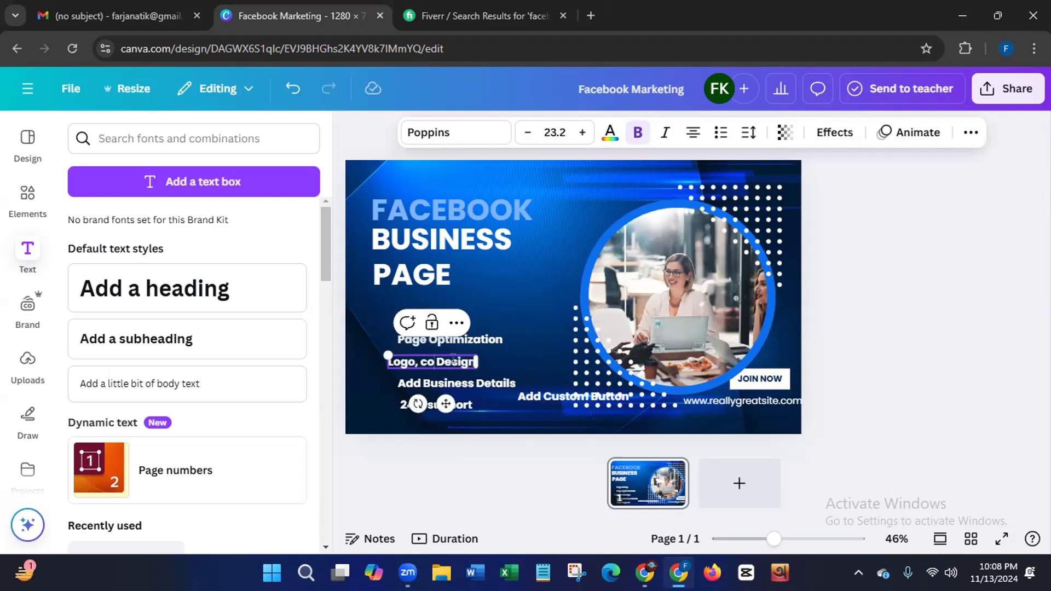
pyautogui.press('BackSpace')
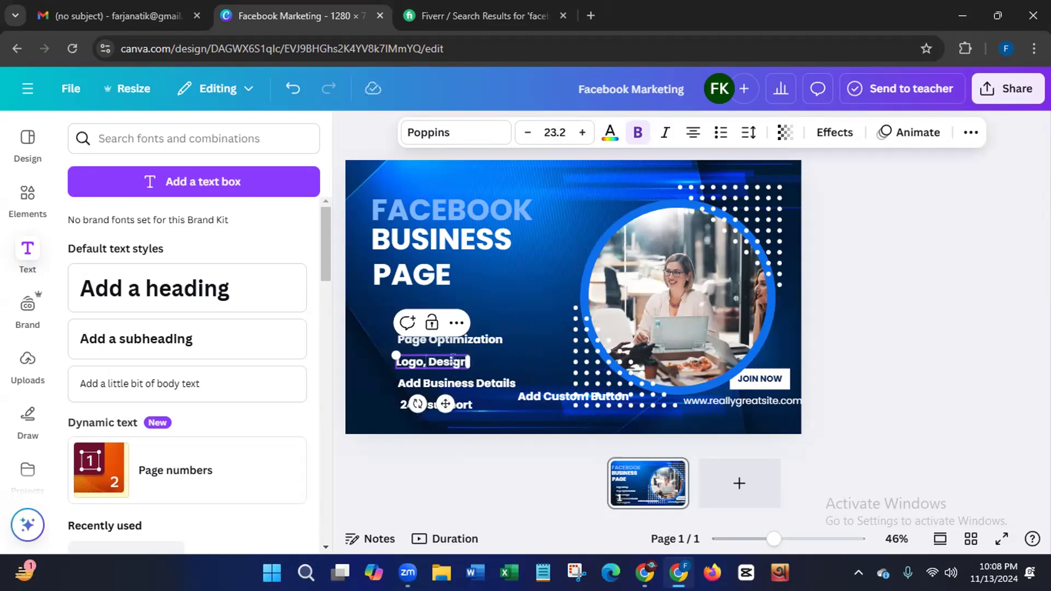
pyautogui.write('and ')
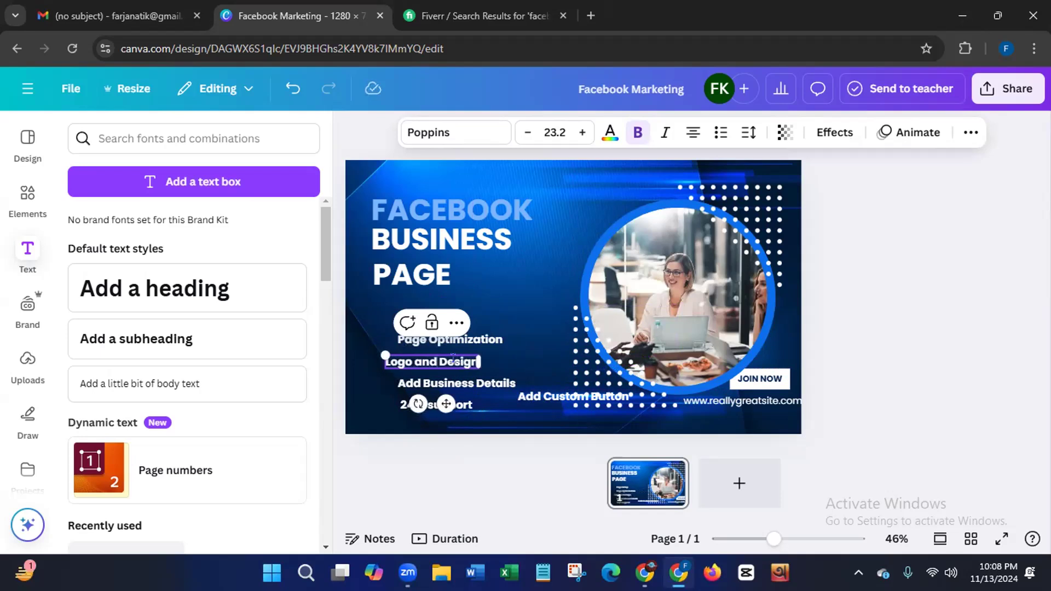
pyautogui.write('Banner')
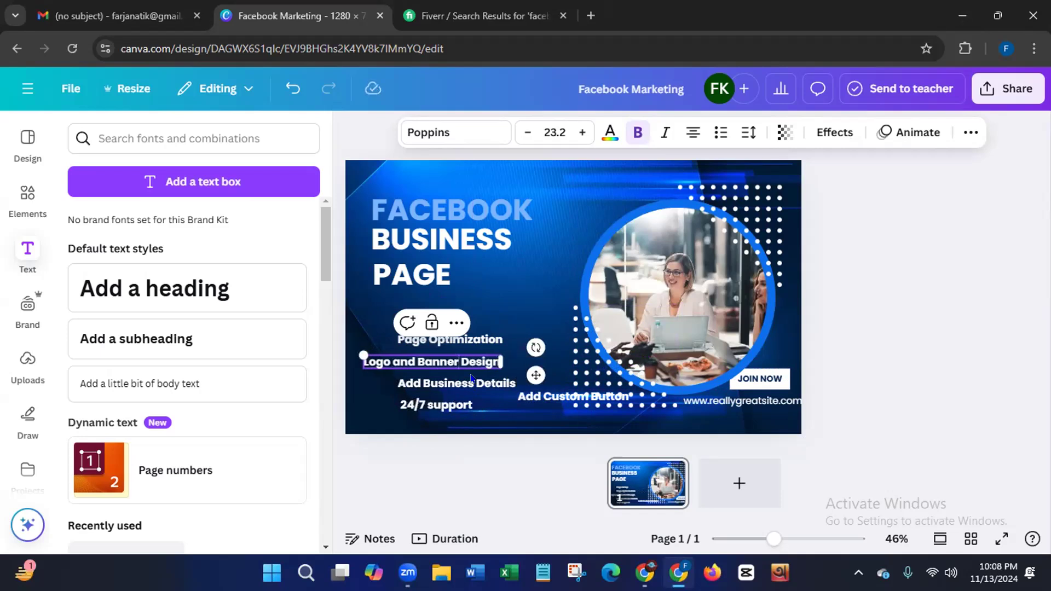
pyautogui.moveTo(526, 366); pyautogui.dragTo(564, 367)
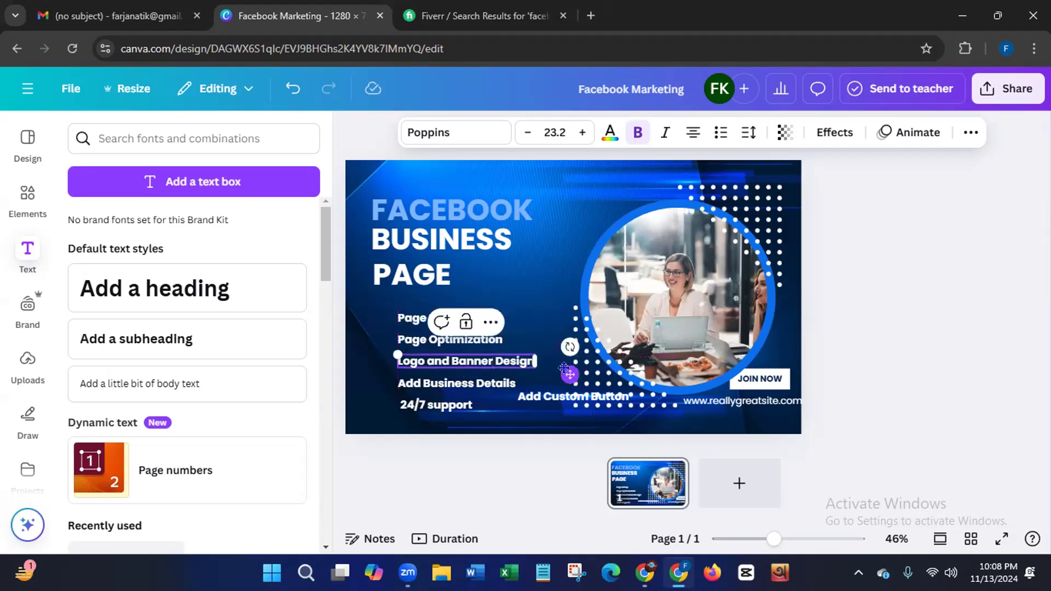
pyautogui.click(855, 341)
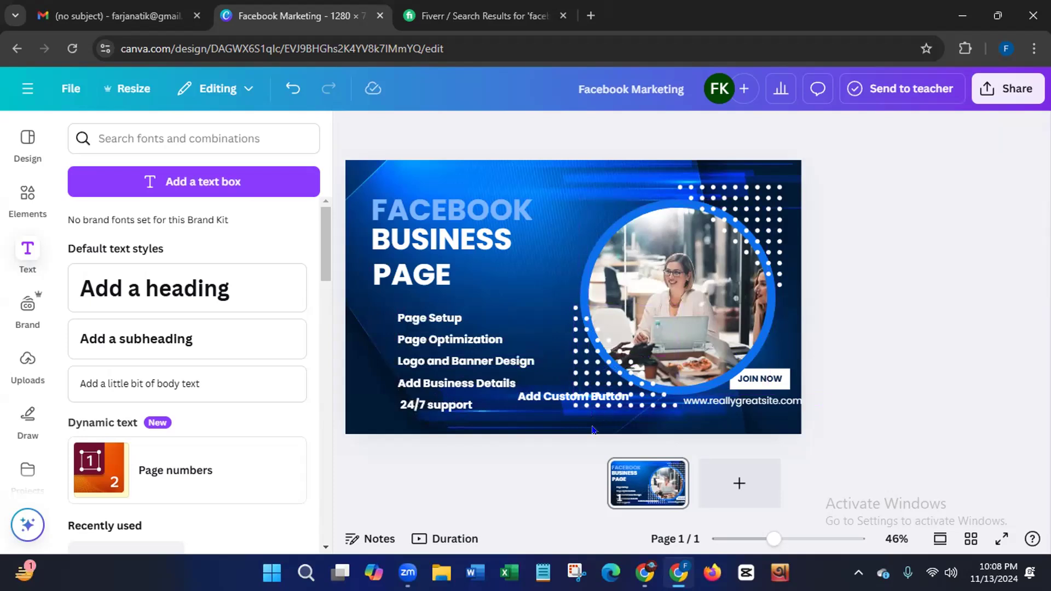
# Nudge FACEBOOK BUSINESS up and move PAGE closer beneath it in the heading
pyautogui.click(568, 401)
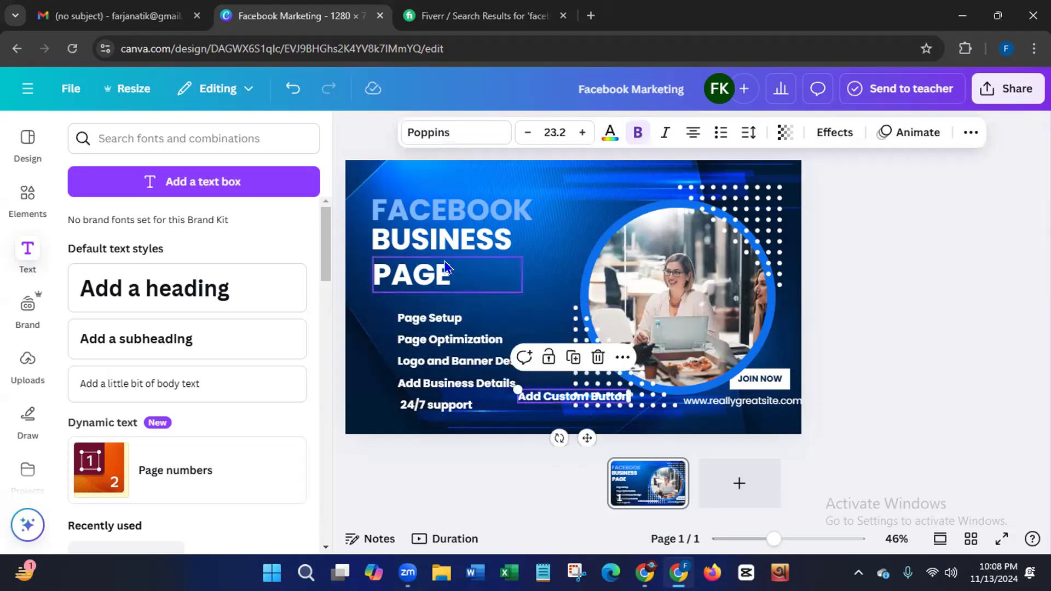
pyautogui.click(438, 241)
pyautogui.moveTo(438, 240); pyautogui.dragTo(435, 224)
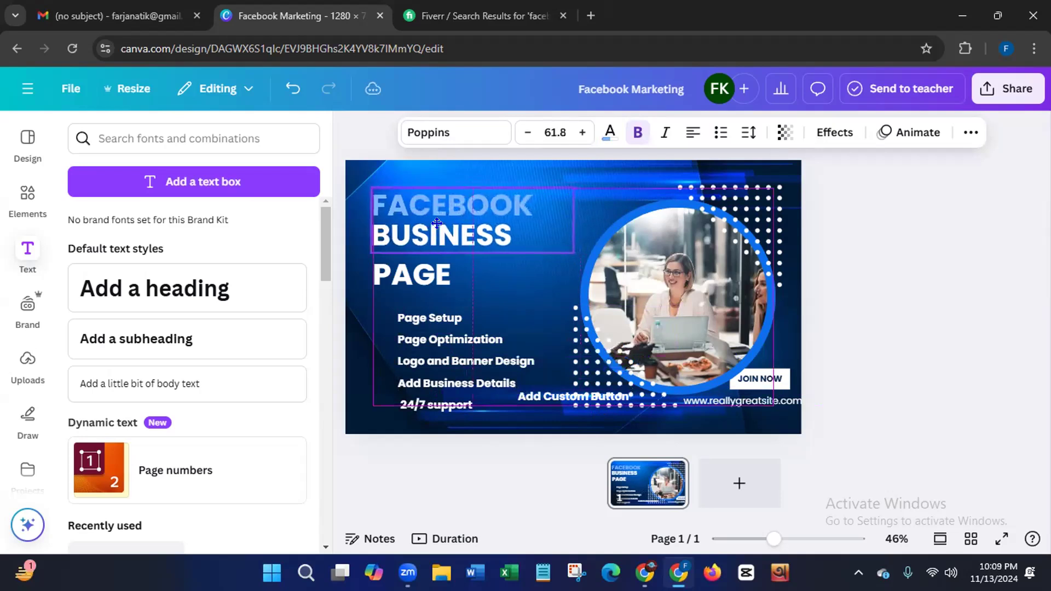
pyautogui.click(411, 269)
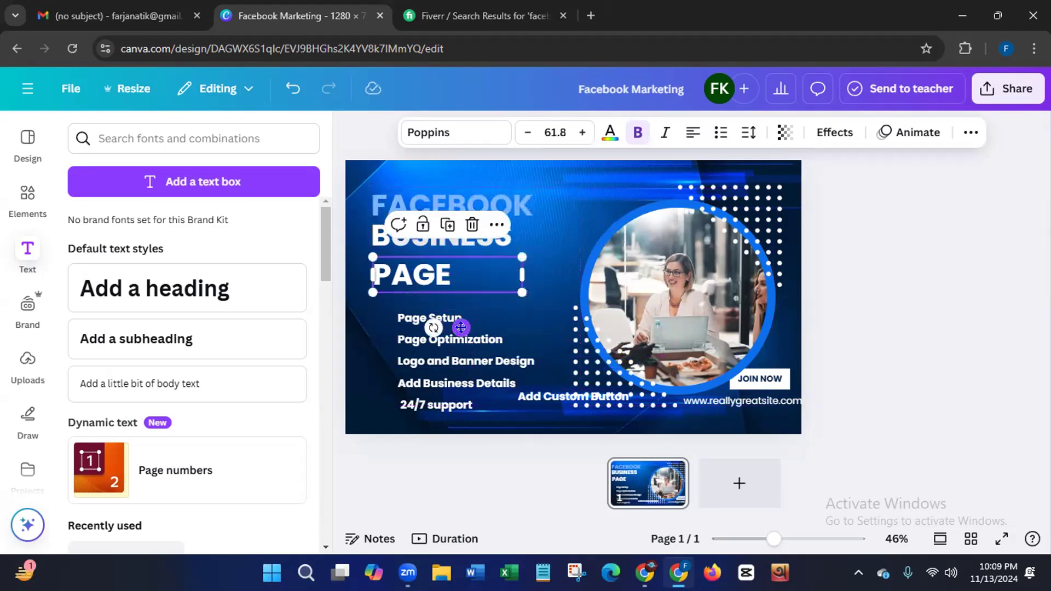
pyautogui.moveTo(461, 327); pyautogui.dragTo(461, 321)
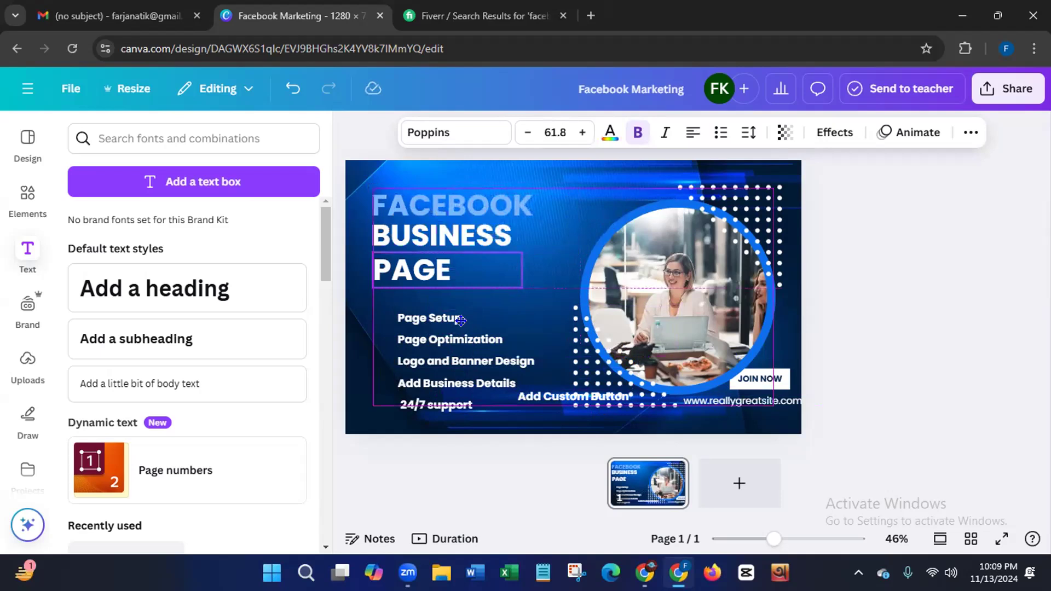
pyautogui.moveTo(461, 321); pyautogui.dragTo(461, 321)
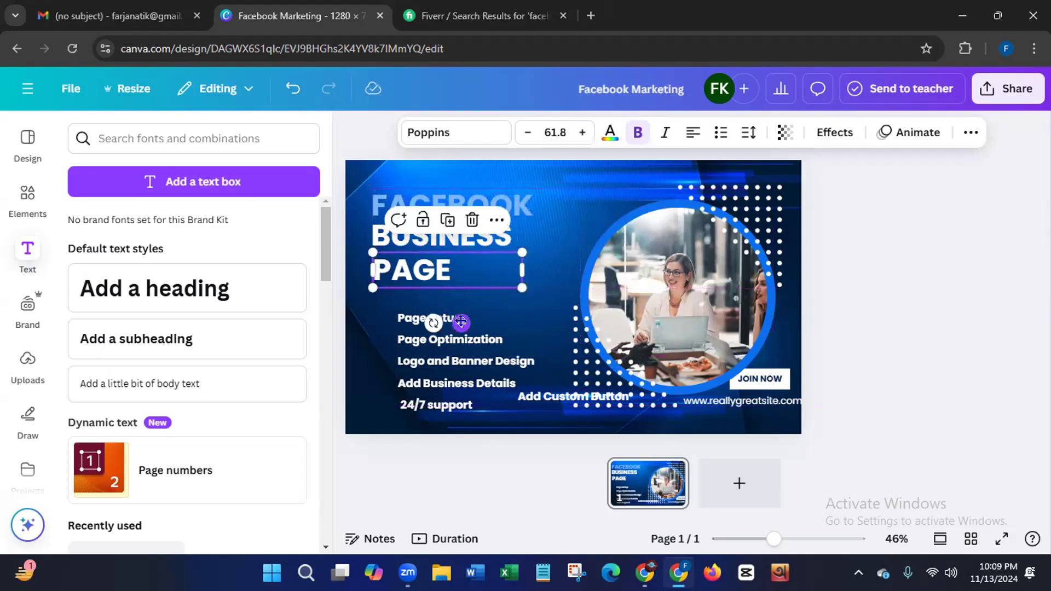
pyautogui.click(869, 402)
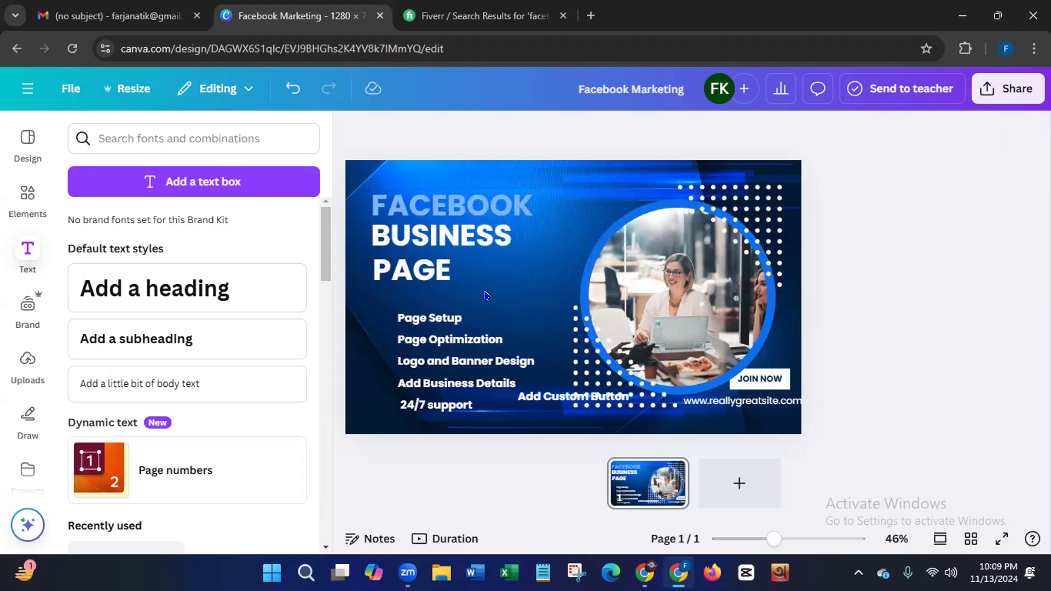
# Delete Add Custom Button, group the five service lines, and shift the block up slightly
pyautogui.click(571, 393)
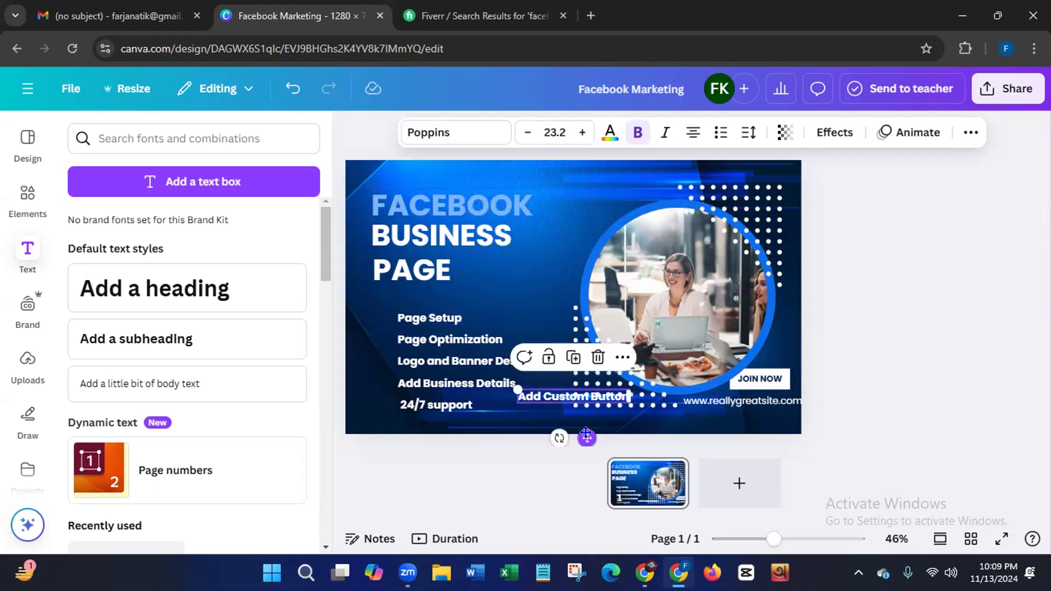
pyautogui.moveTo(586, 435); pyautogui.dragTo(565, 310)
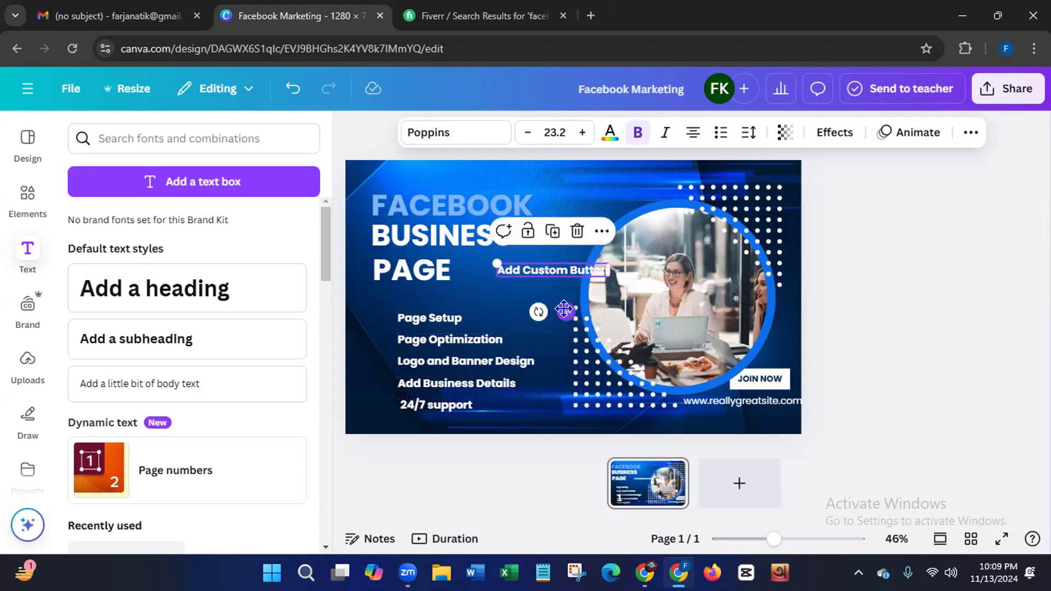
pyautogui.press('Delete')
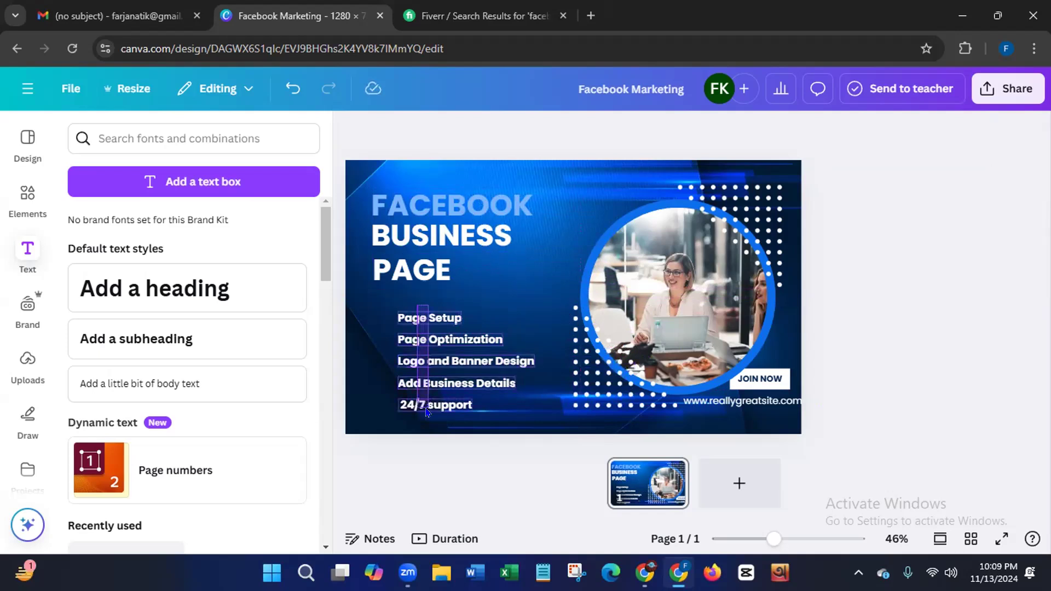
pyautogui.moveTo(426, 412); pyautogui.dragTo(427, 412)
pyautogui.click(412, 278)
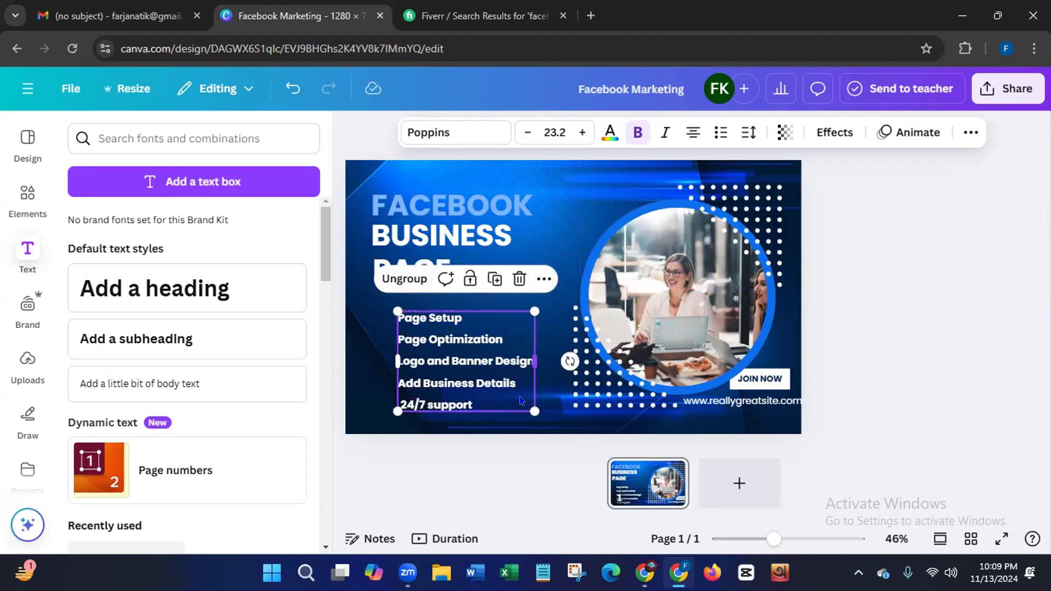
pyautogui.moveTo(495, 387); pyautogui.dragTo(491, 371)
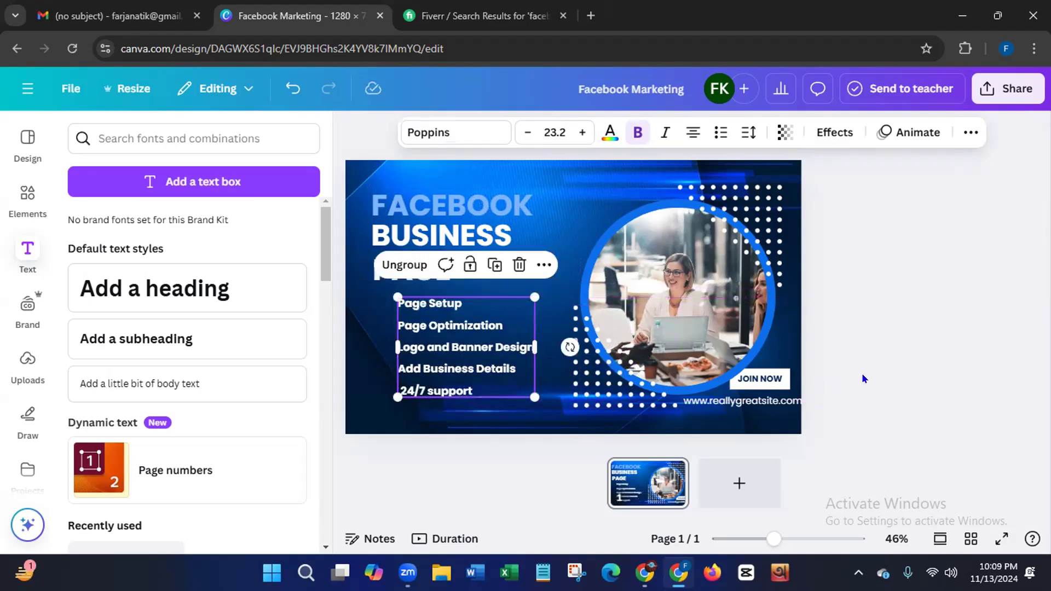
pyautogui.click(837, 204)
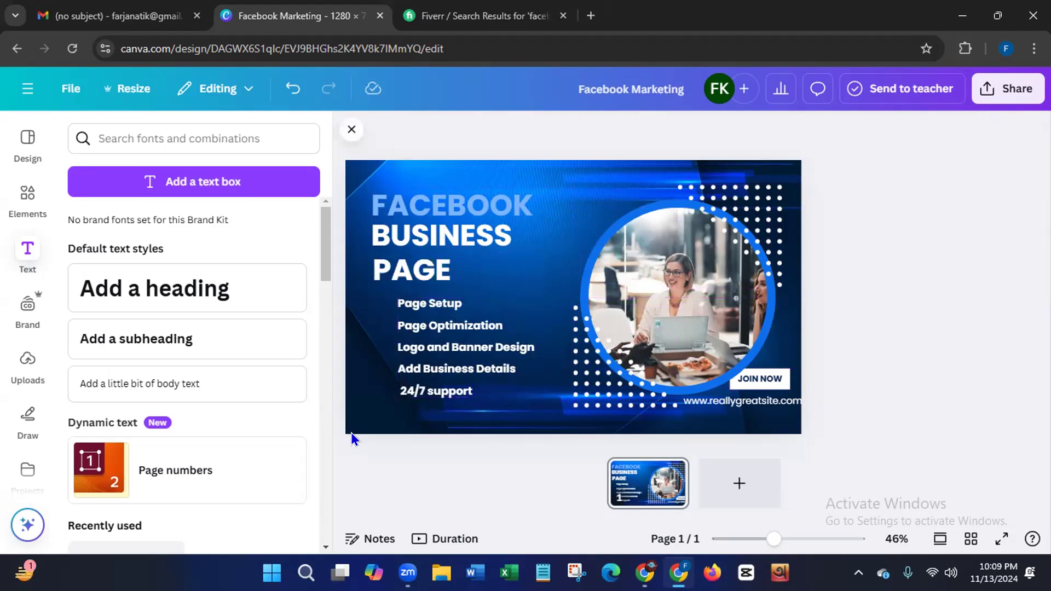
pyautogui.click(27, 198)
# Search the elements library for 'tic' and show all graphic results
pyautogui.click(116, 134)
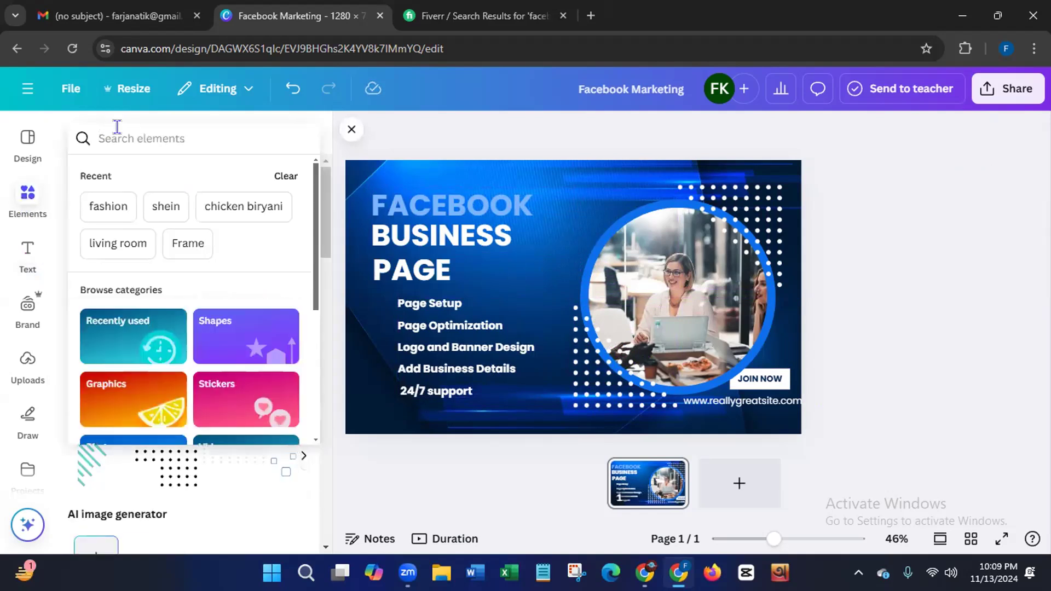
pyautogui.write('ti')
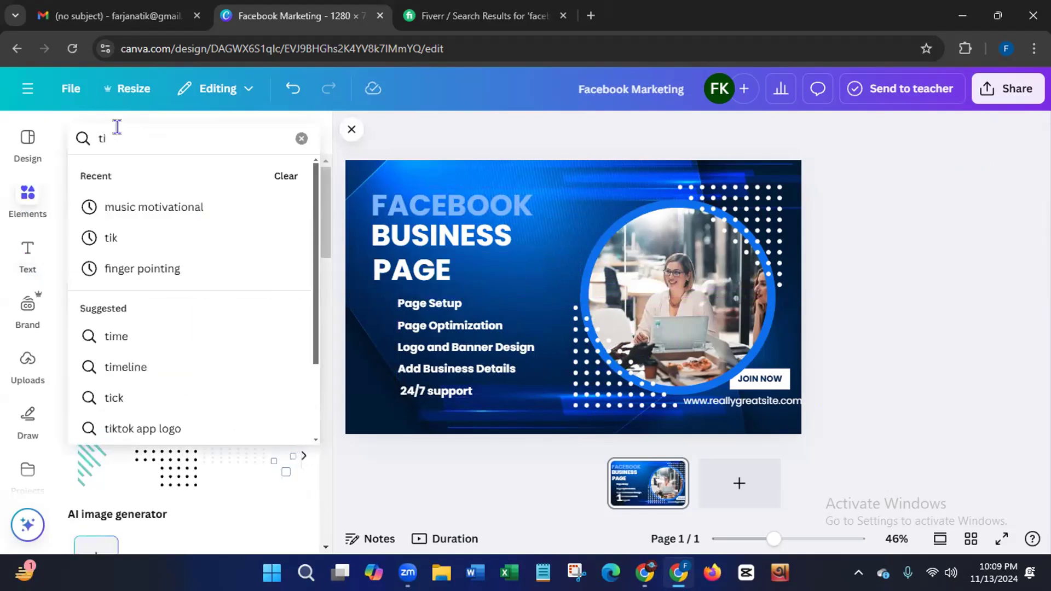
pyautogui.write('c')
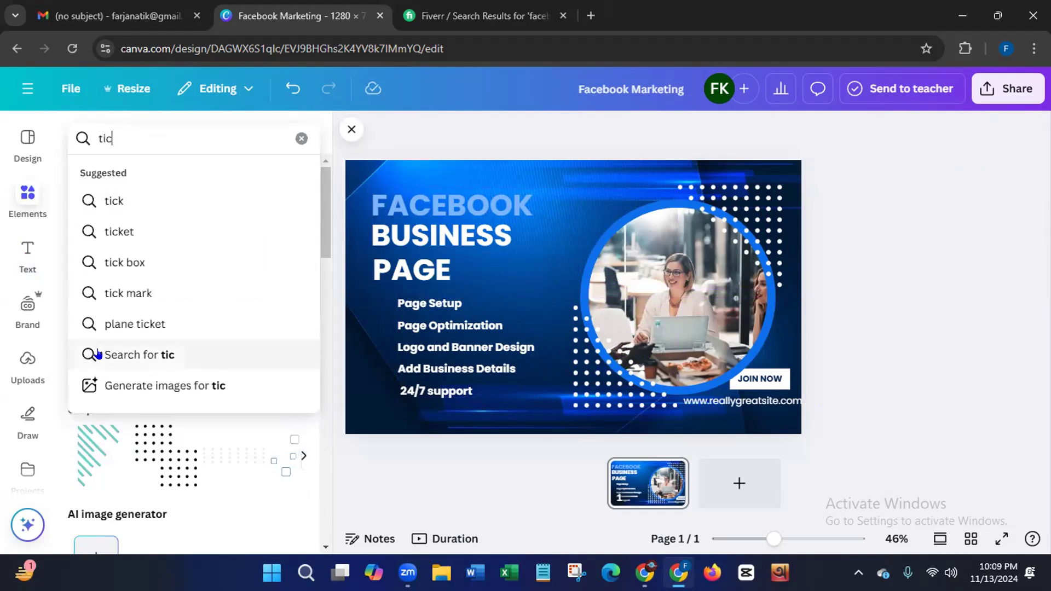
pyautogui.click(141, 356)
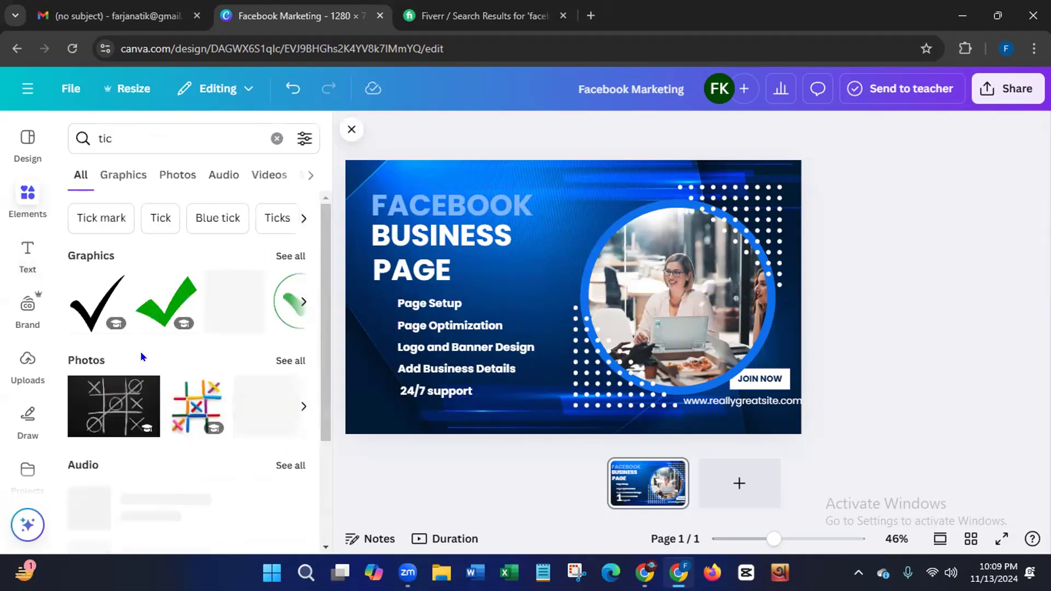
pyautogui.click(282, 256)
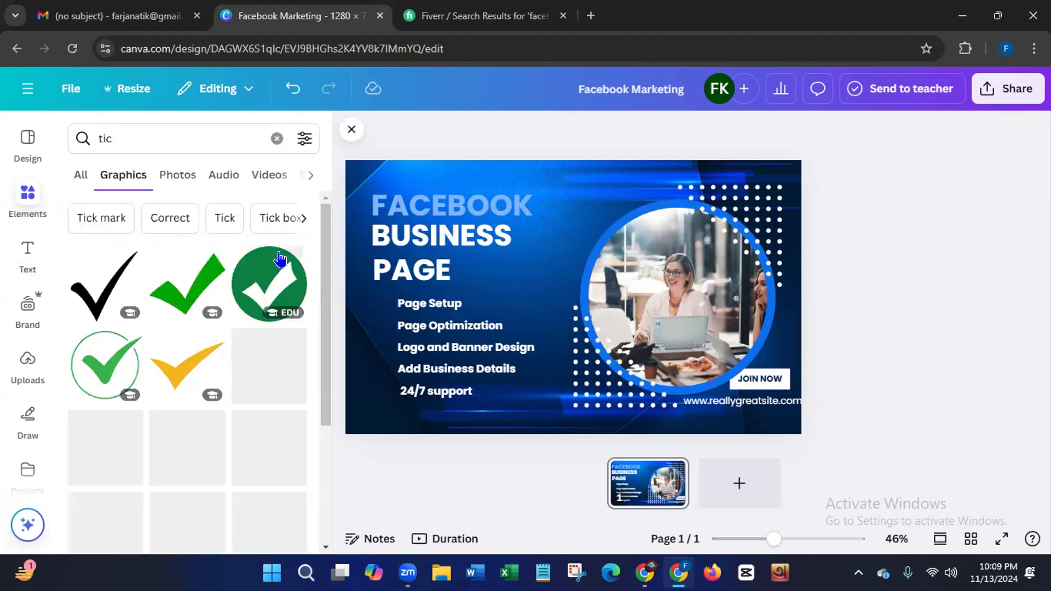
# Add the green circled tick, recolour it light blue then white, then delete it
pyautogui.click(98, 355)
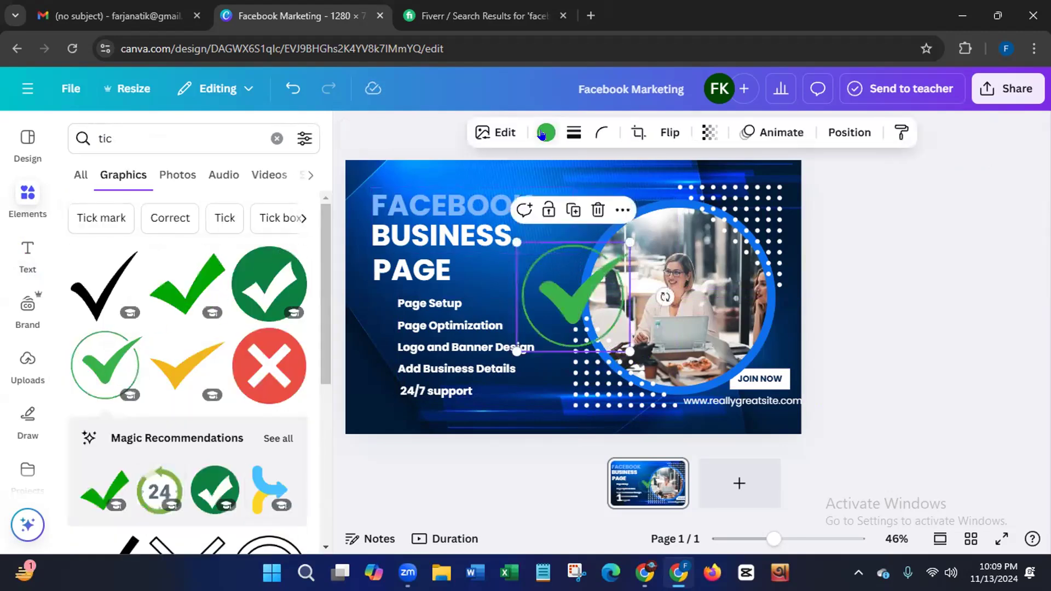
pyautogui.click(543, 133)
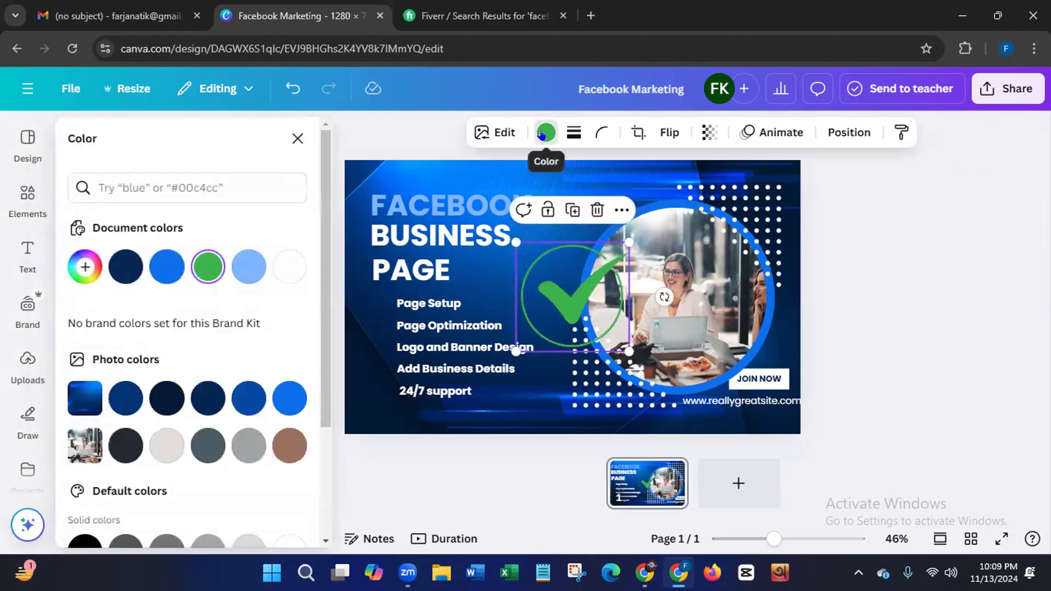
pyautogui.click(244, 272)
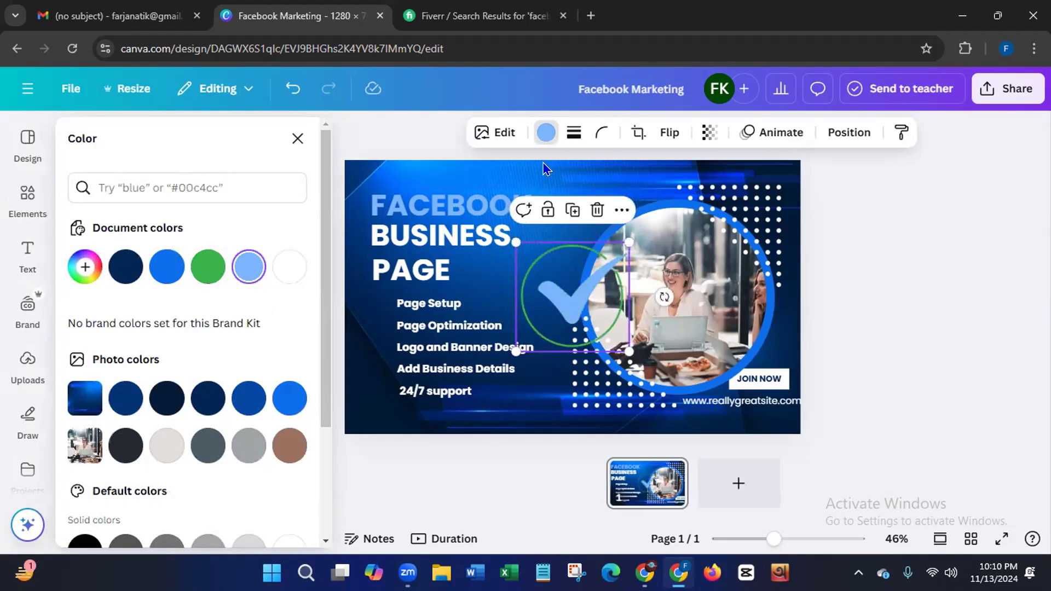
pyautogui.click(542, 134)
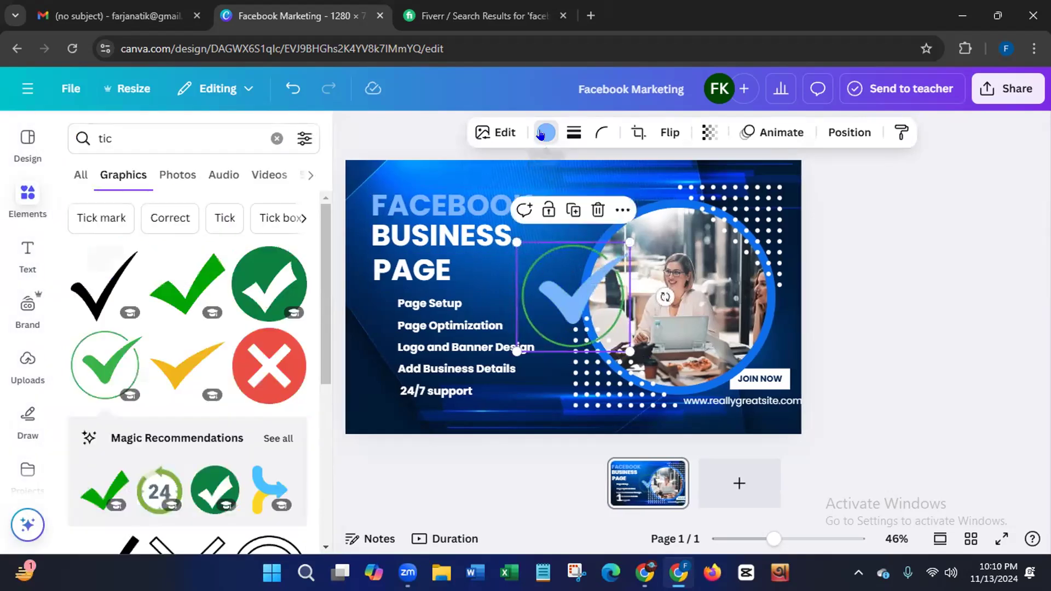
pyautogui.click(541, 133)
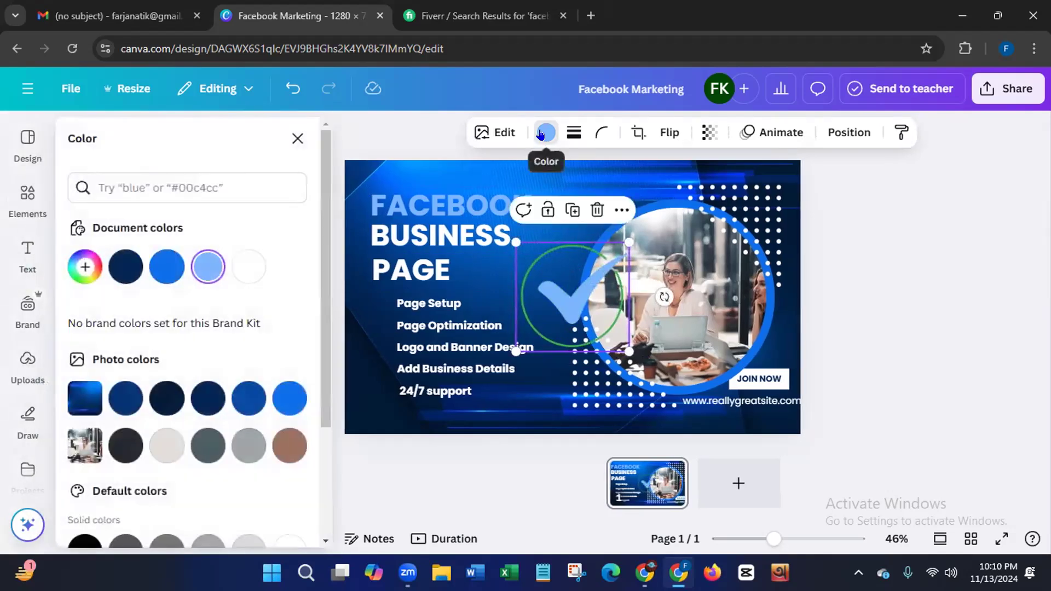
pyautogui.click(244, 268)
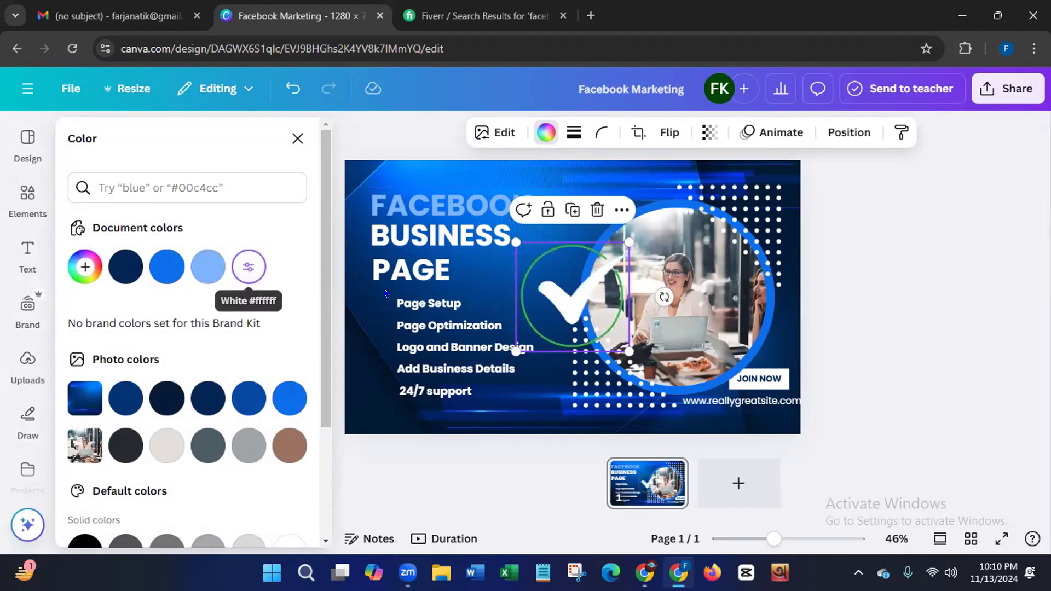
pyautogui.press('Delete')
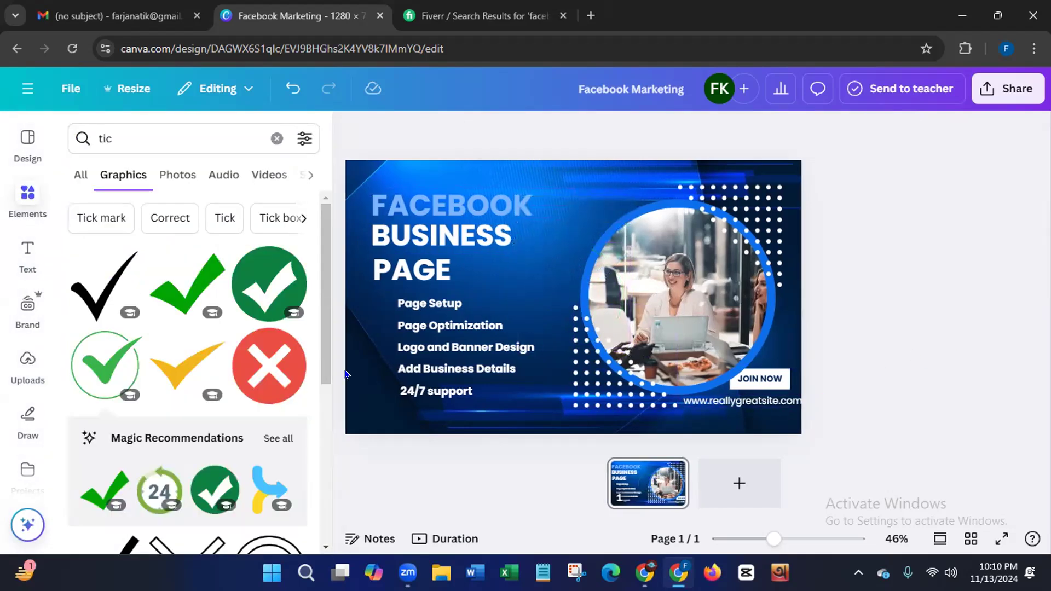
pyautogui.moveTo(327, 246); pyautogui.dragTo(327, 273)
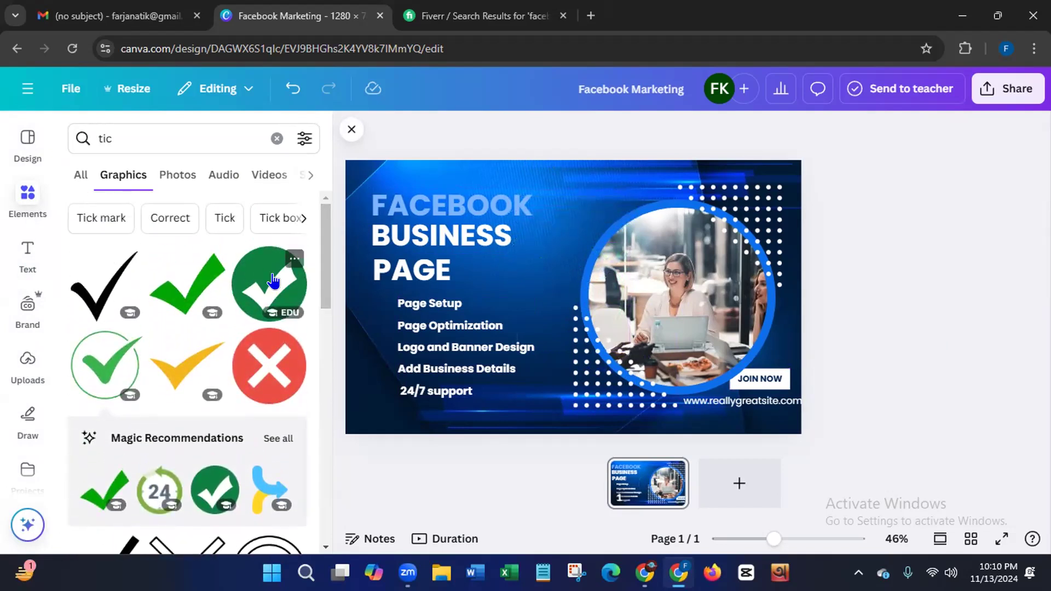
# Try a green circled checkmark on the banner, then delete it
pyautogui.click(294, 274)
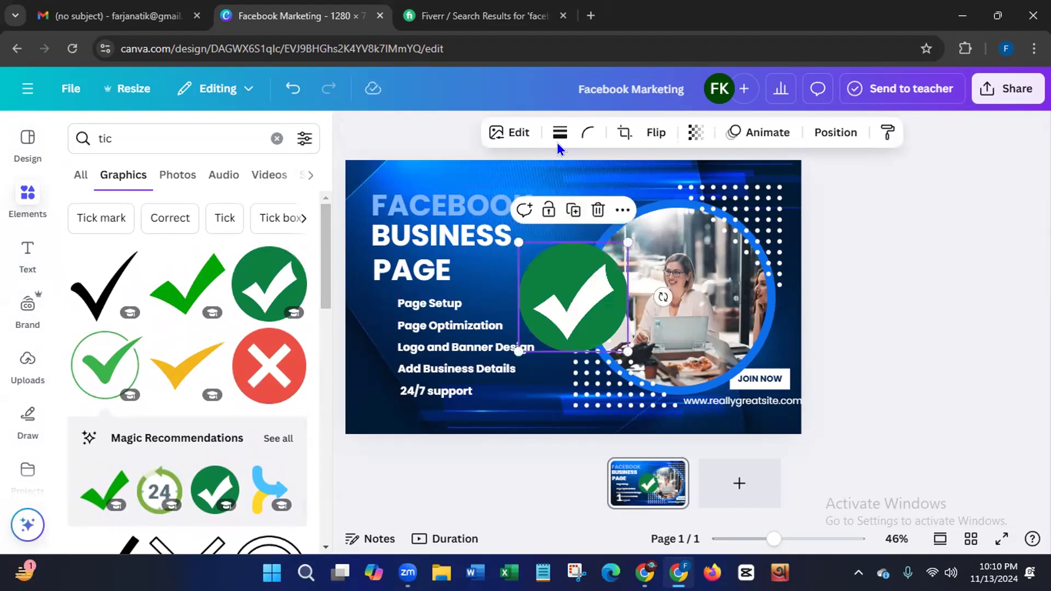
pyautogui.click(878, 357)
pyautogui.click(539, 280)
pyautogui.press('Delete')
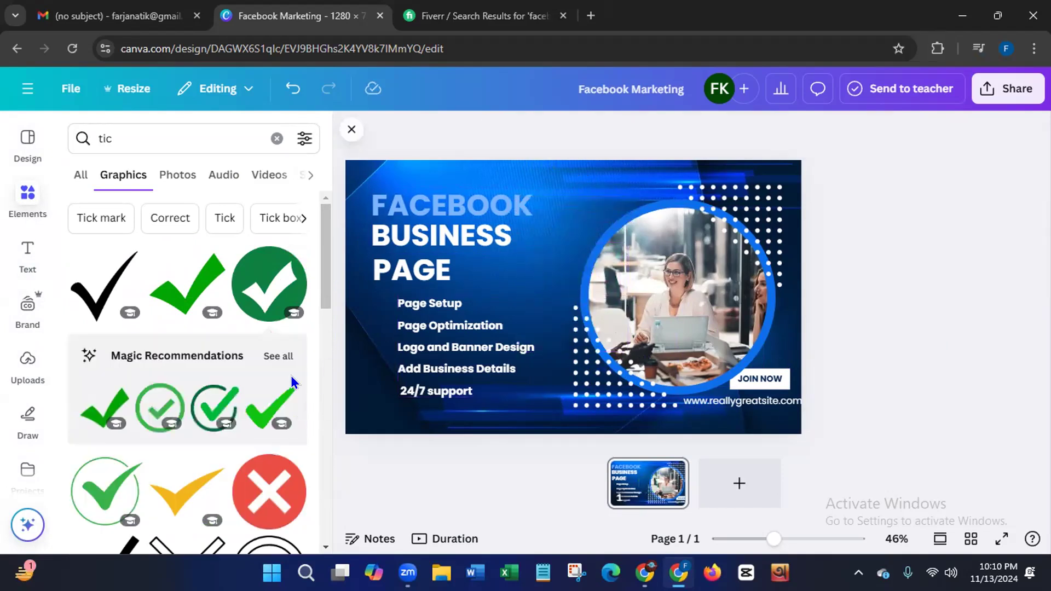
# Try several checkmarks from the full recommended set, deleting each one
pyautogui.click(276, 357)
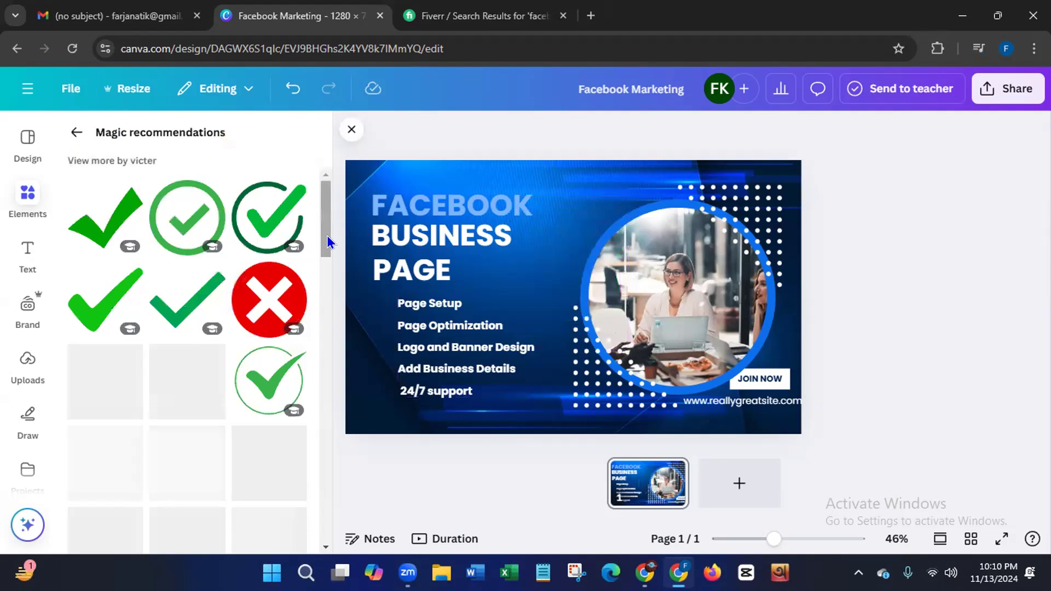
pyautogui.click(270, 221)
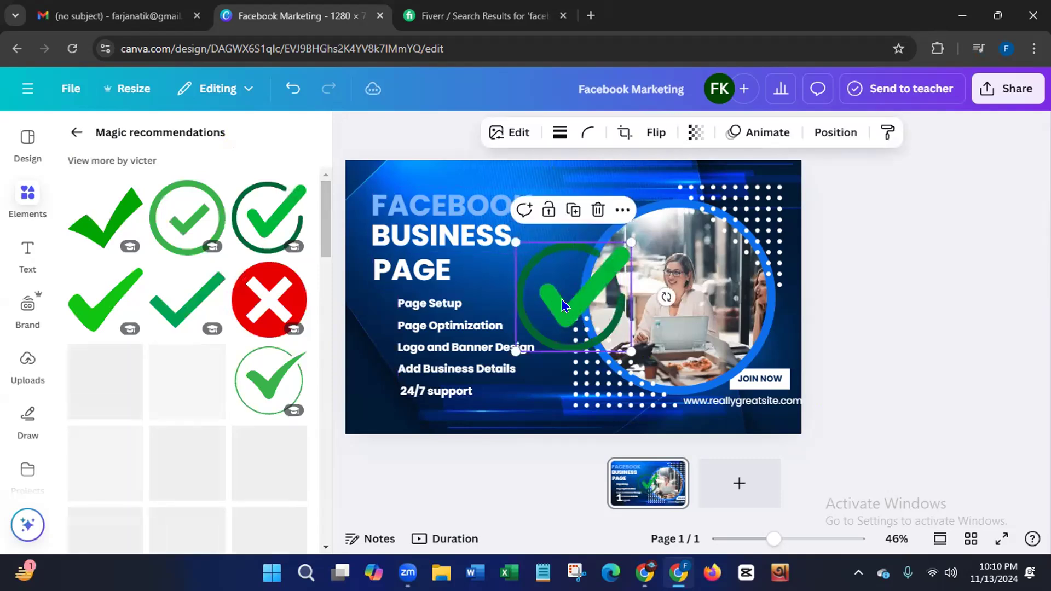
pyautogui.press('Delete')
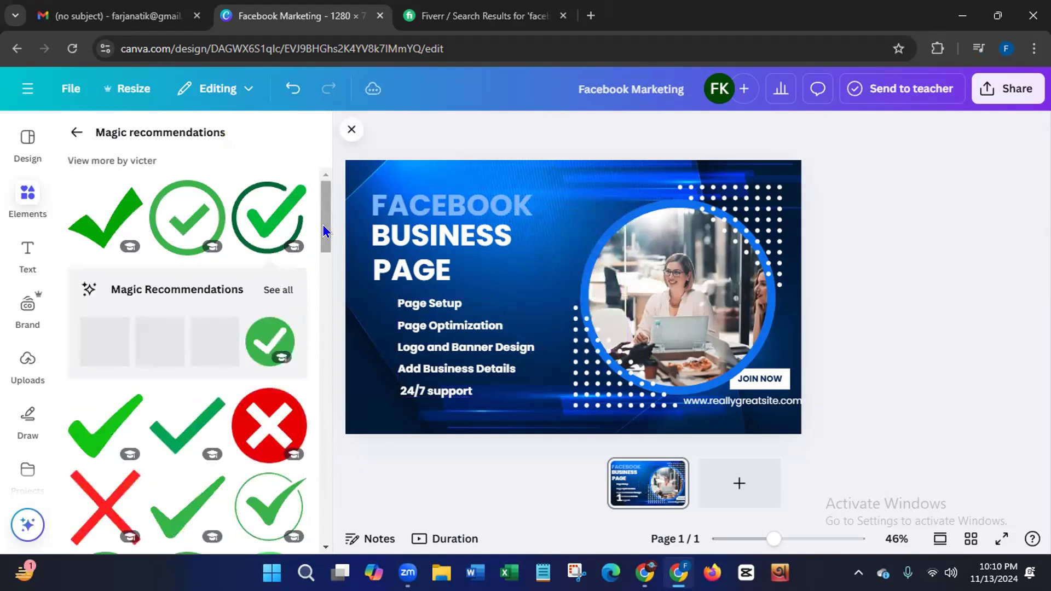
pyautogui.click(175, 221)
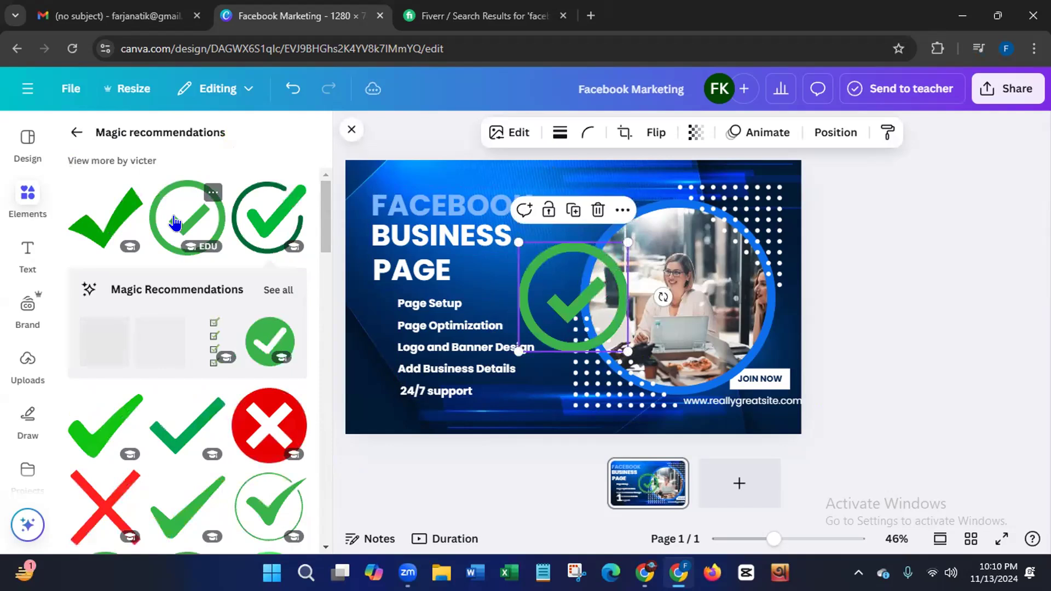
pyautogui.click(941, 394)
pyautogui.click(549, 319)
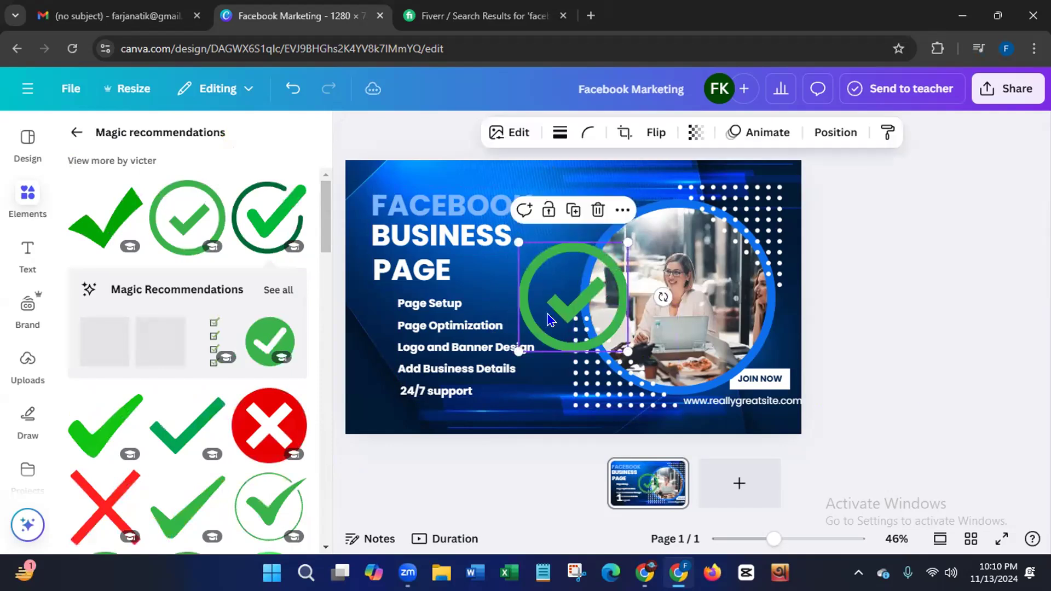
pyautogui.press('Delete')
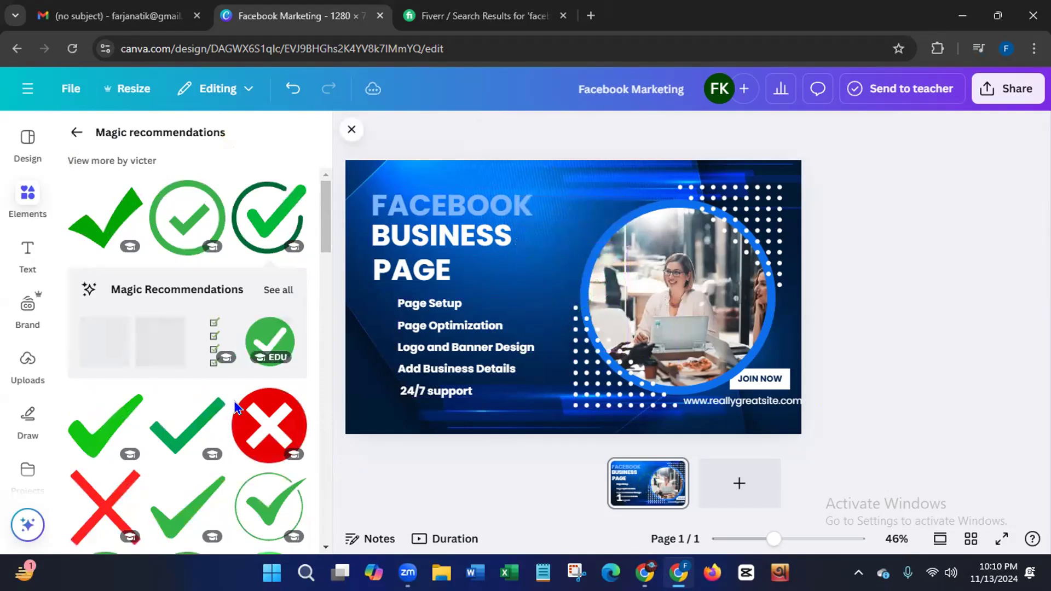
pyautogui.click(195, 509)
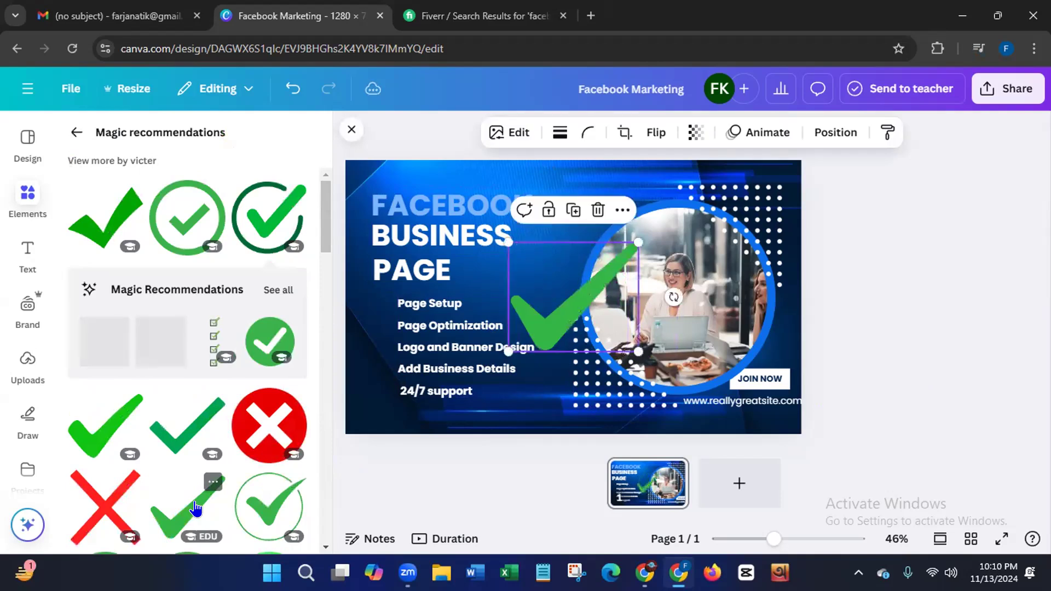
pyautogui.press('Delete')
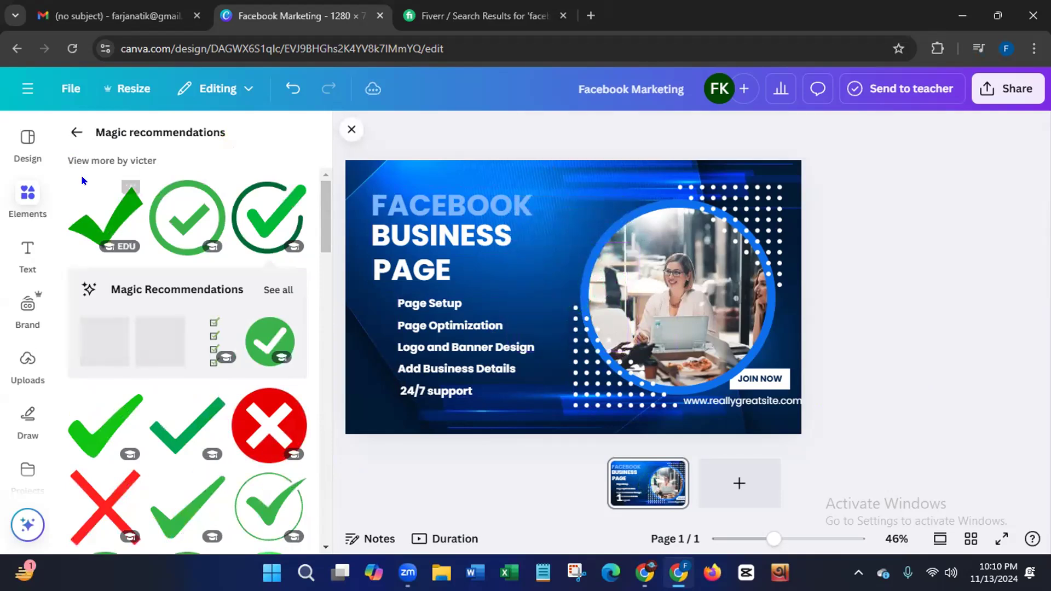
# Add a circled tick from the tic results, recolour it light blue then white, then delete it
pyautogui.click(75, 133)
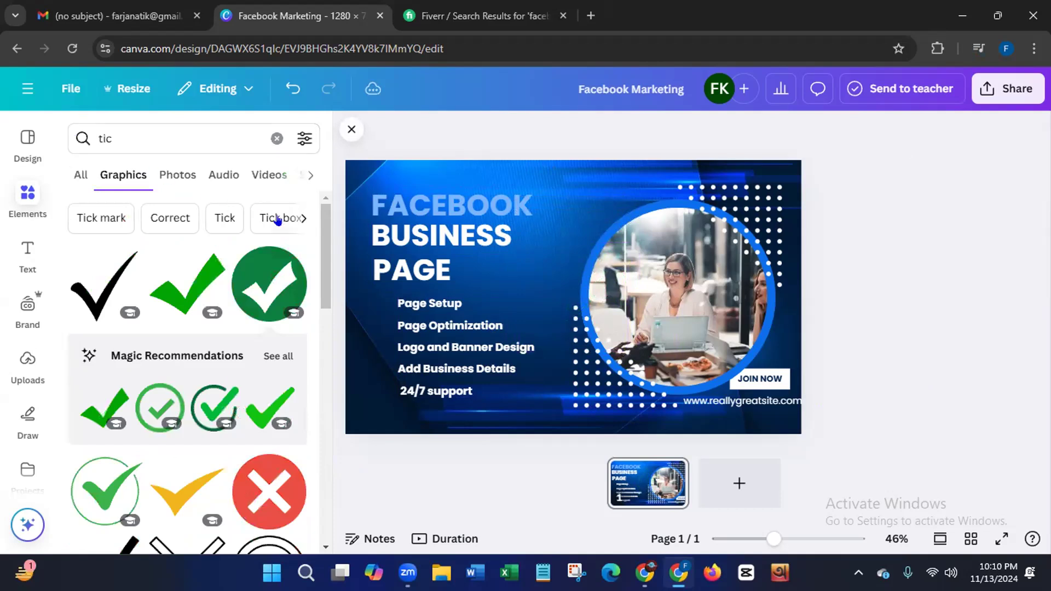
pyautogui.moveTo(326, 228); pyautogui.dragTo(326, 286)
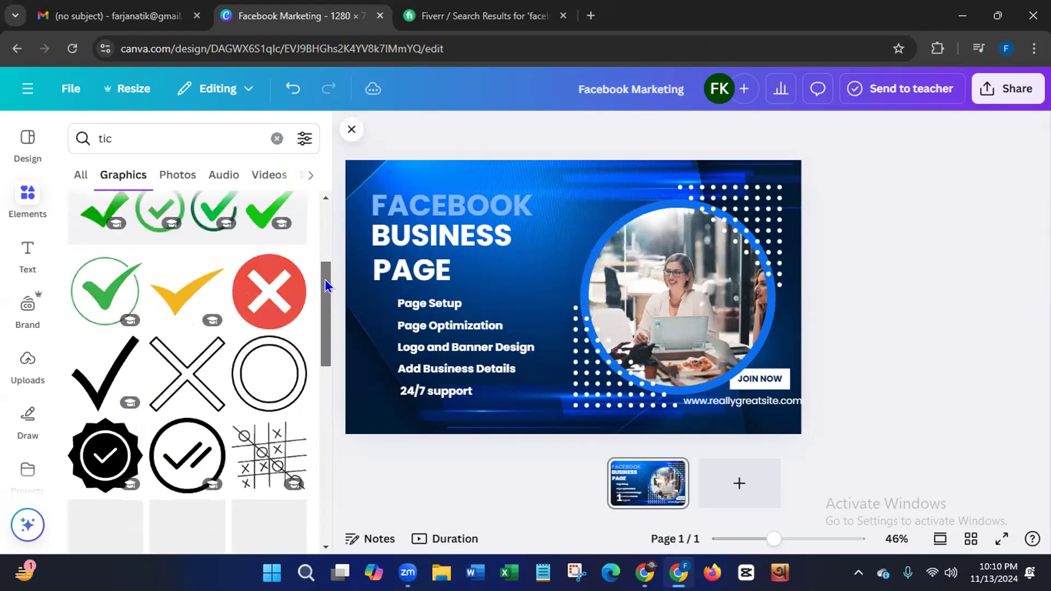
pyautogui.click(104, 293)
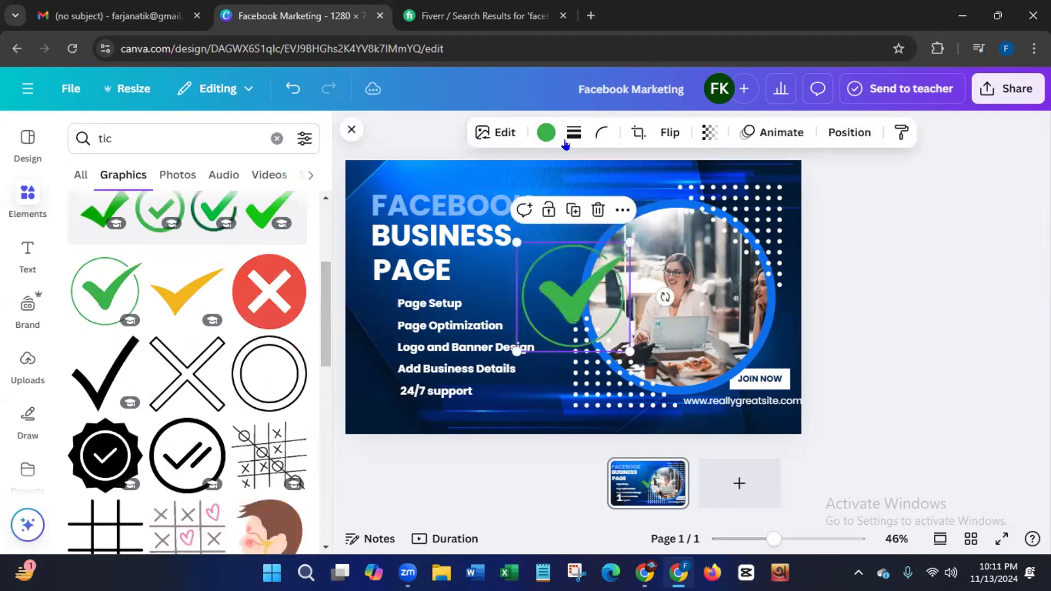
pyautogui.click(544, 141)
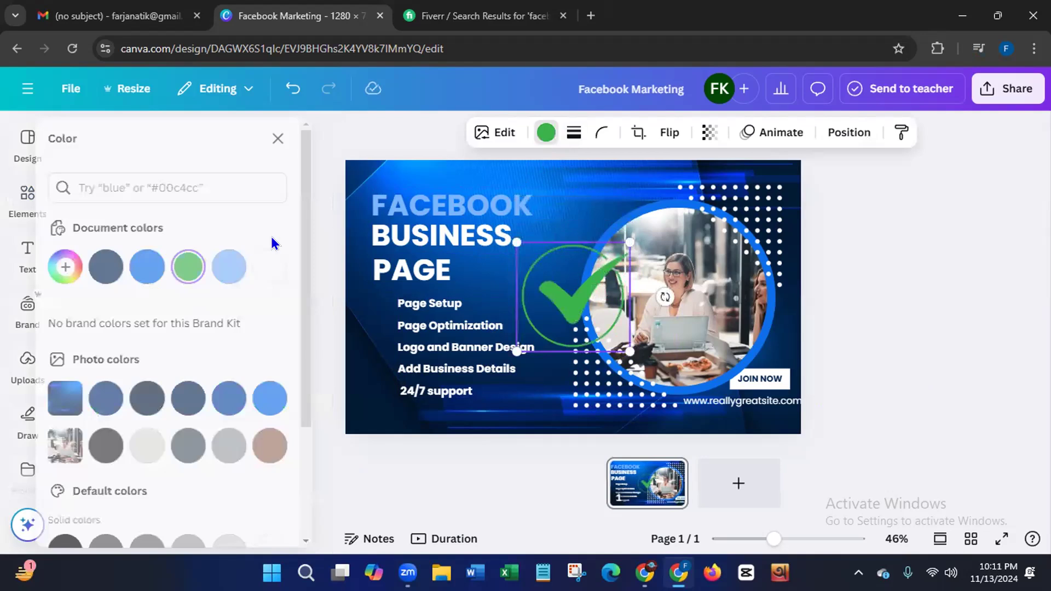
pyautogui.click(242, 268)
pyautogui.click(281, 268)
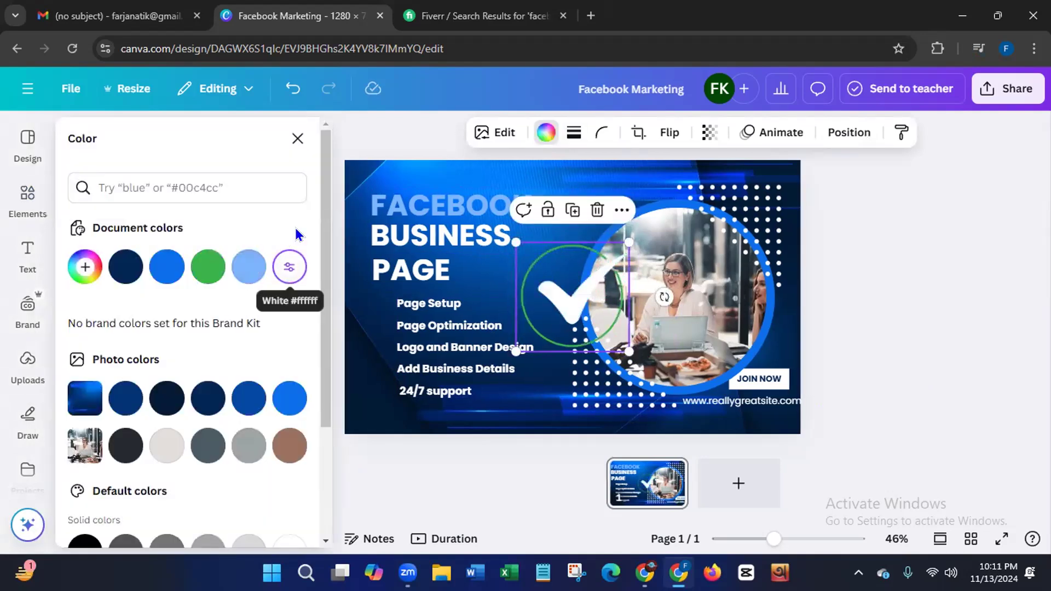
pyautogui.click(568, 138)
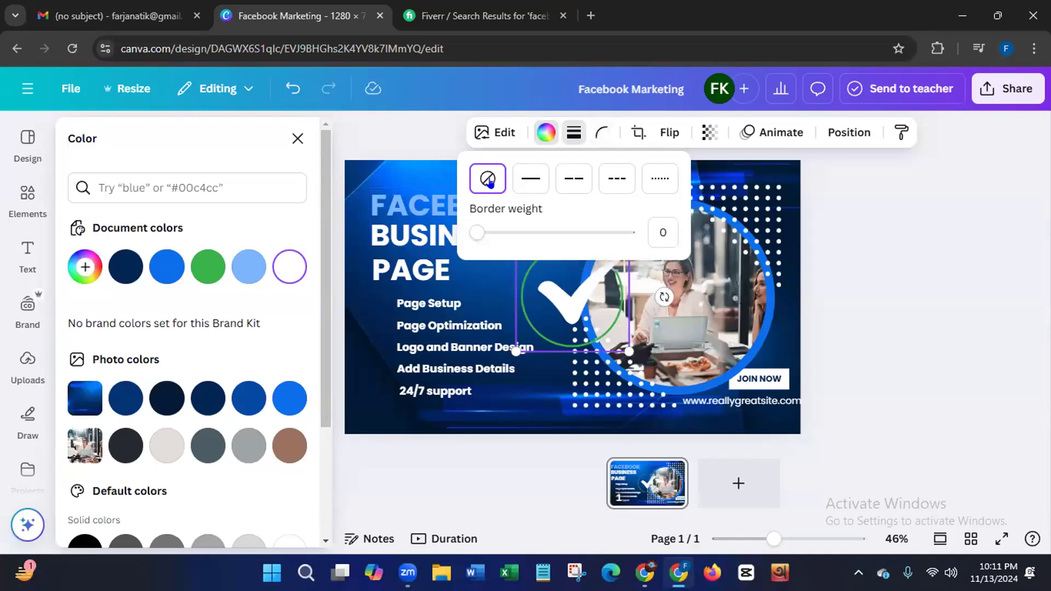
pyautogui.click(830, 256)
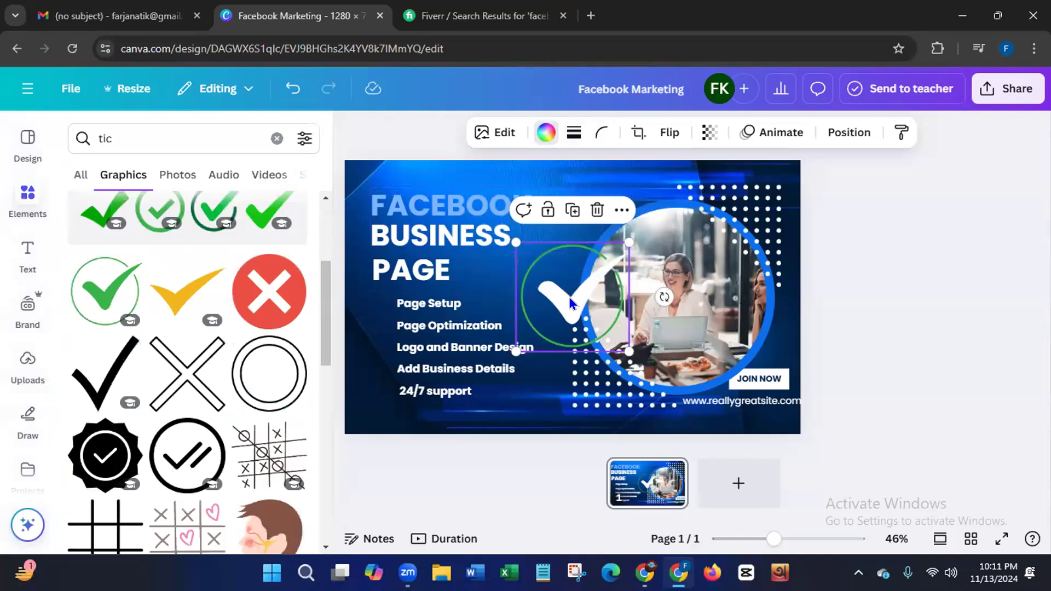
pyautogui.press('Delete')
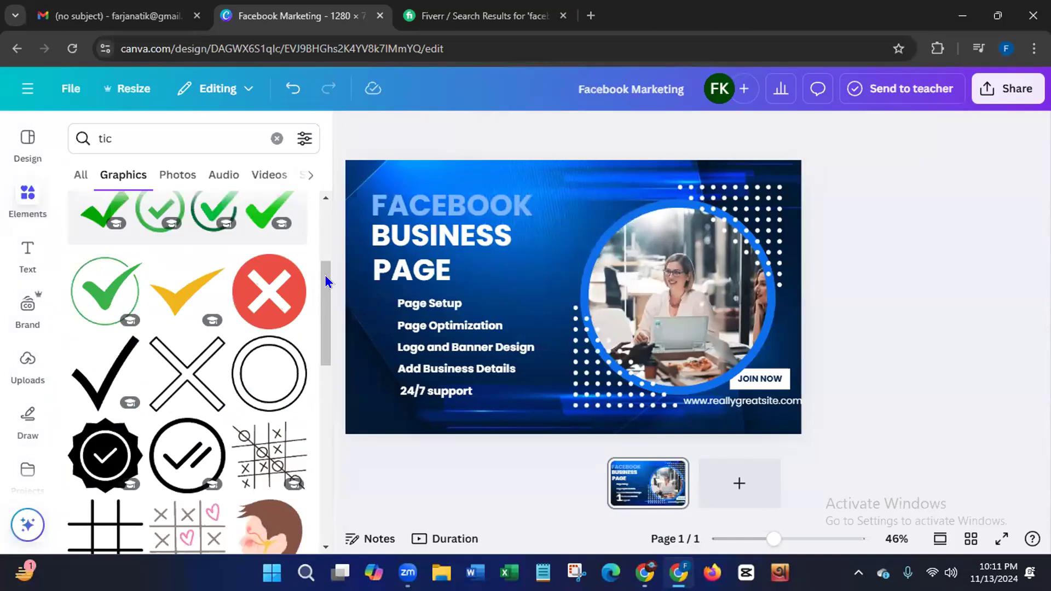
# View the green checkmark's info popup in the tic results, then close it
pyautogui.scroll(2, 274, 346)
pyautogui.rightClick(264, 351)
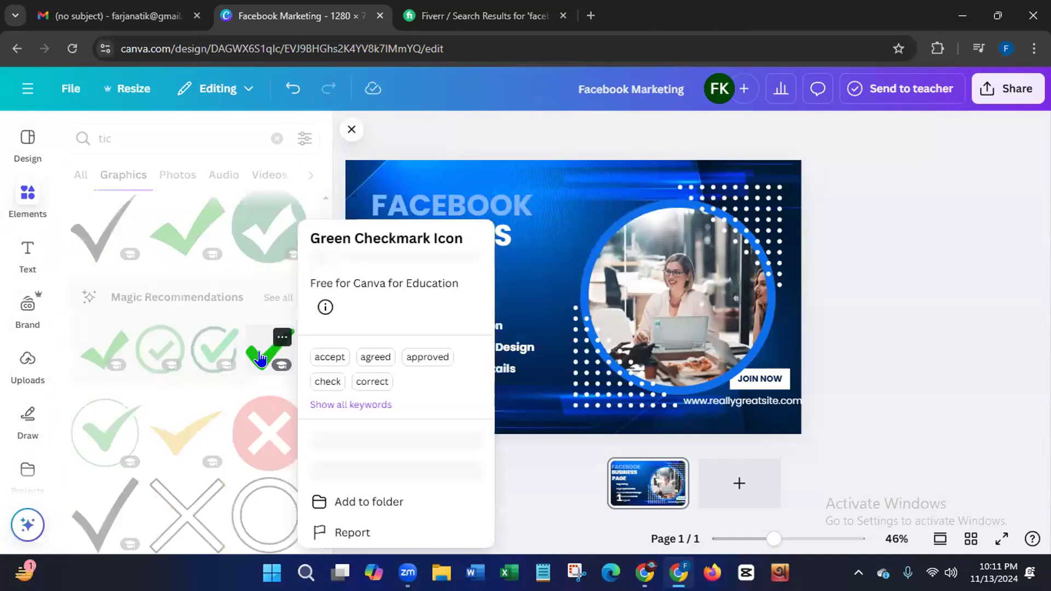
pyautogui.click(267, 352)
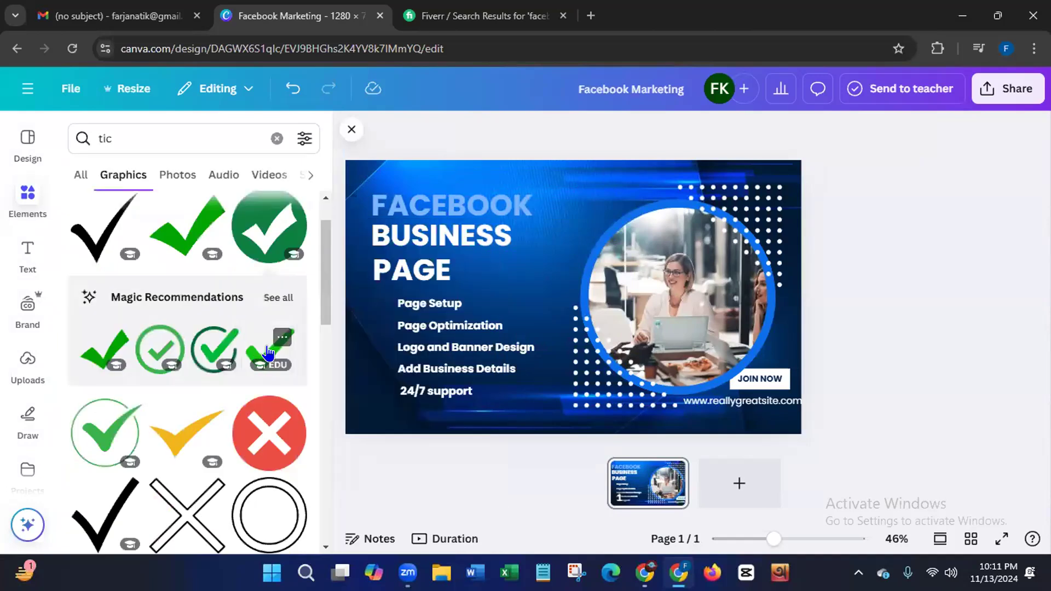
# Add the green checkmark, recolour it light blue, and shrink it beside the Page Setup line
pyautogui.click(267, 352)
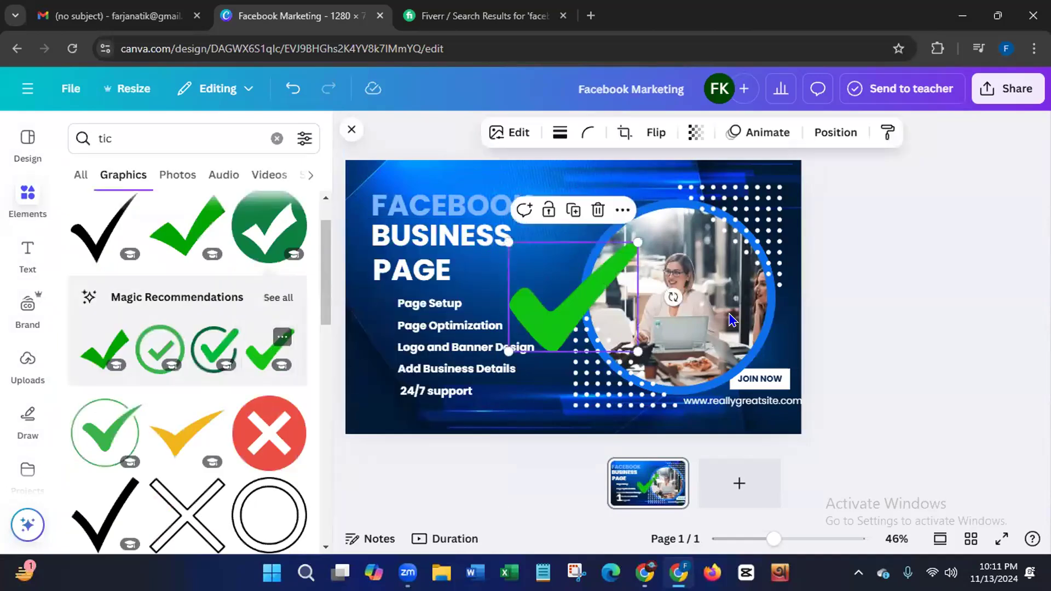
pyautogui.click(545, 135)
pyautogui.click(237, 271)
pyautogui.moveTo(548, 294); pyautogui.dragTo(396, 339)
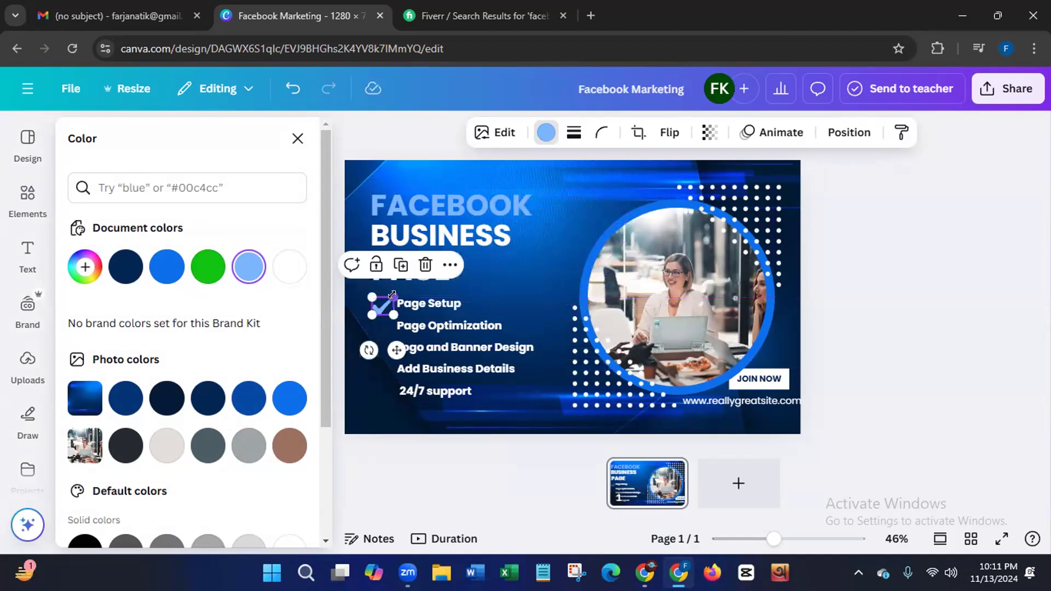
pyautogui.moveTo(389, 296); pyautogui.dragTo(391, 343)
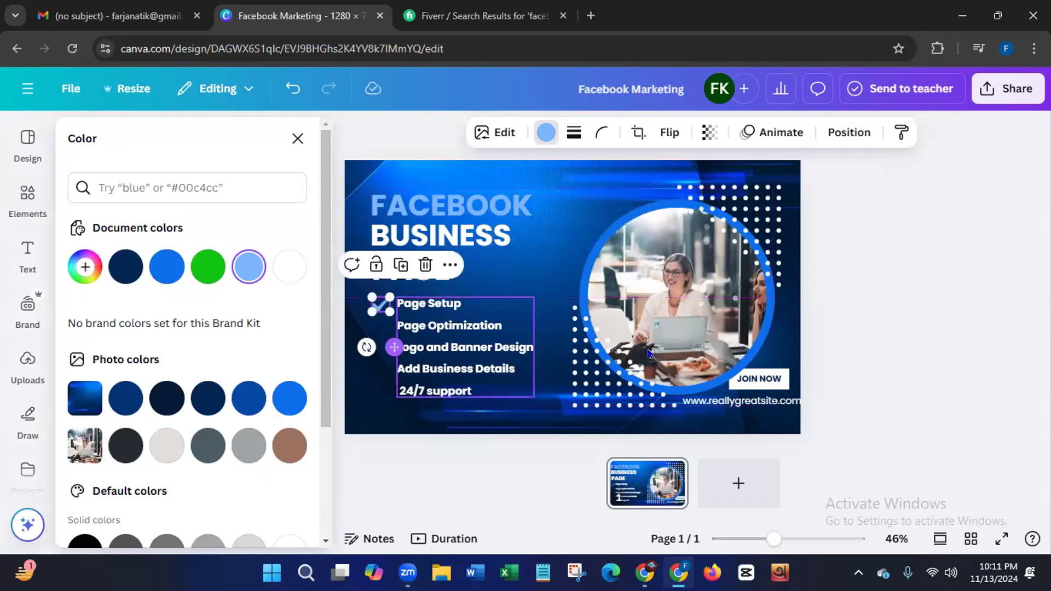
pyautogui.click(832, 340)
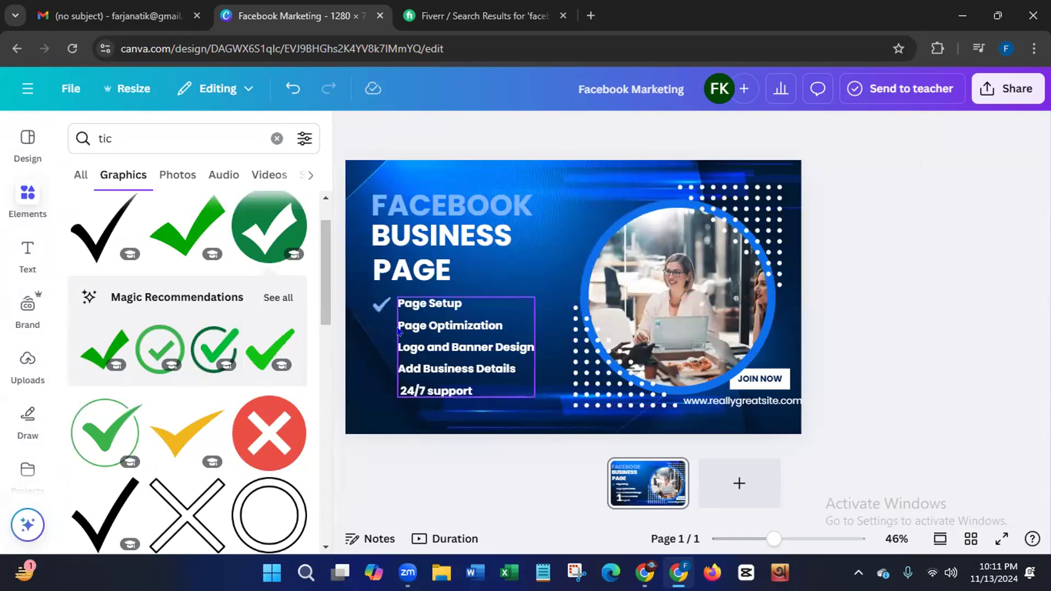
pyautogui.click(379, 305)
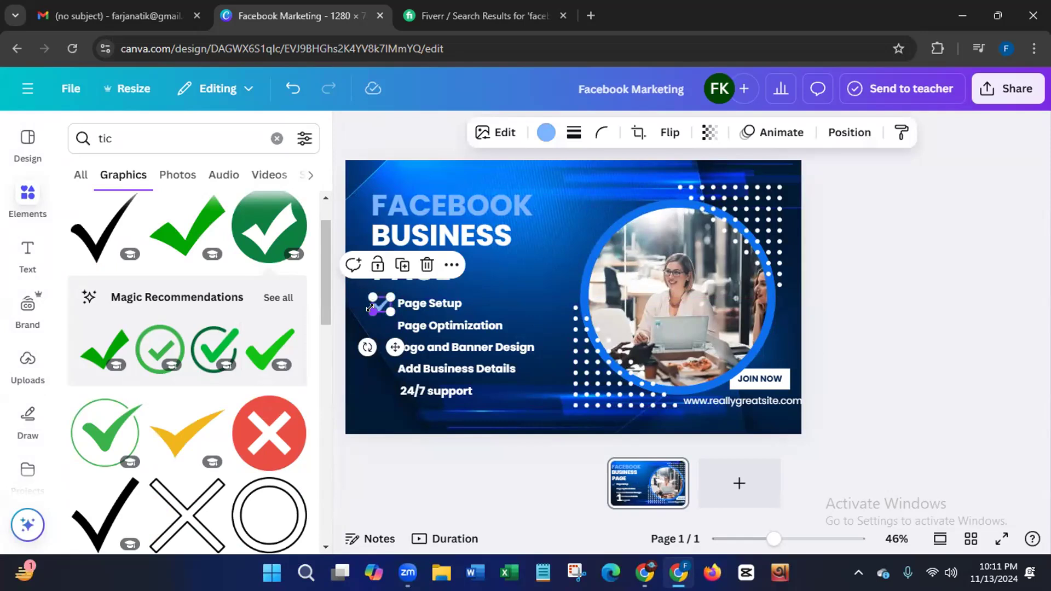
pyautogui.click(891, 314)
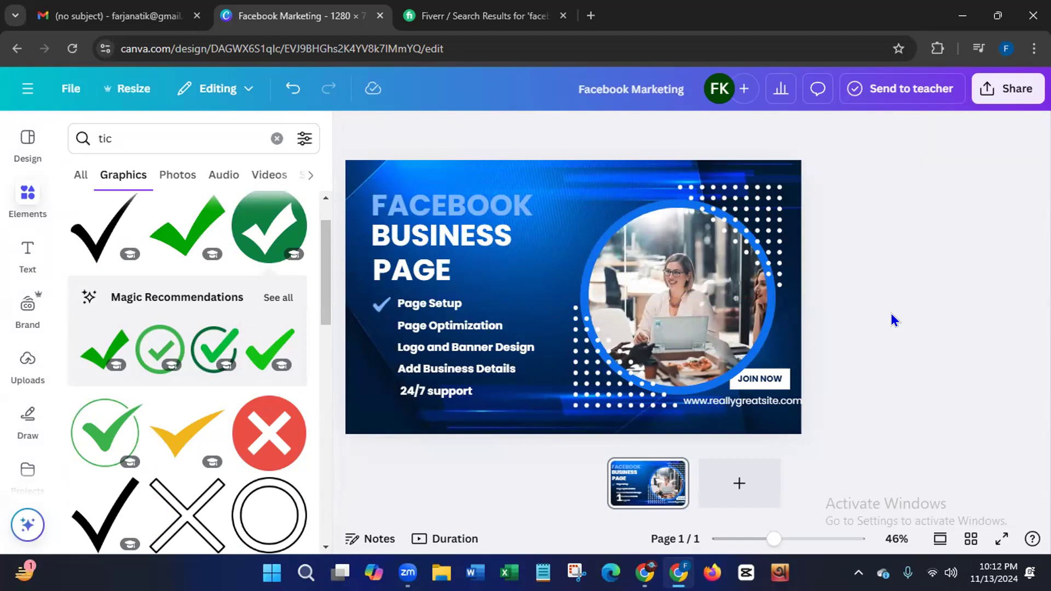
pyautogui.click(374, 305)
# Delete the checkmark and make the services text a wider left-aligned bulleted list, moved up and left
pyautogui.press('Delete')
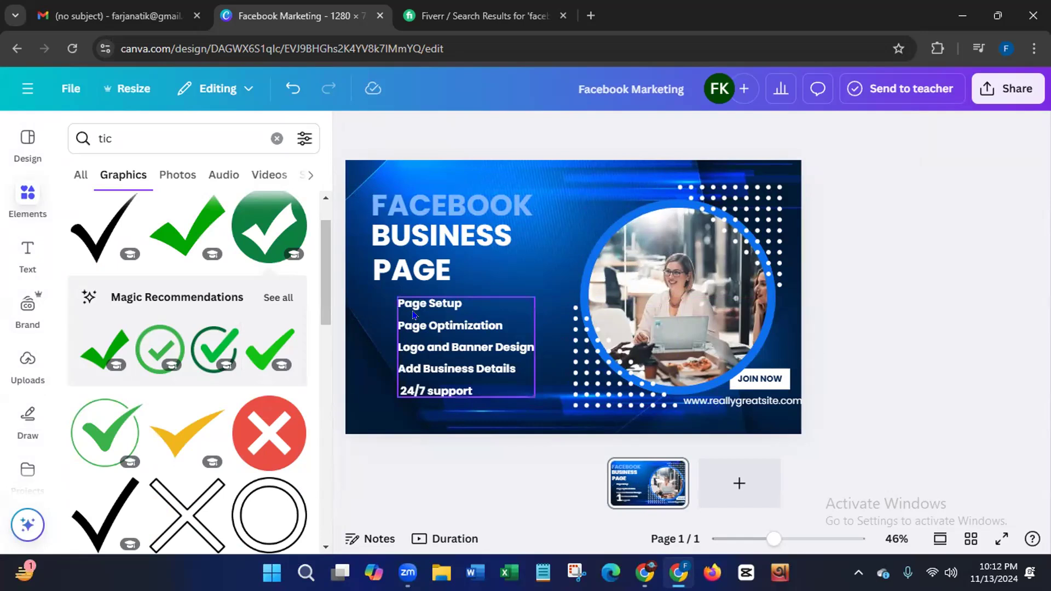
pyautogui.click(413, 315)
pyautogui.click(712, 140)
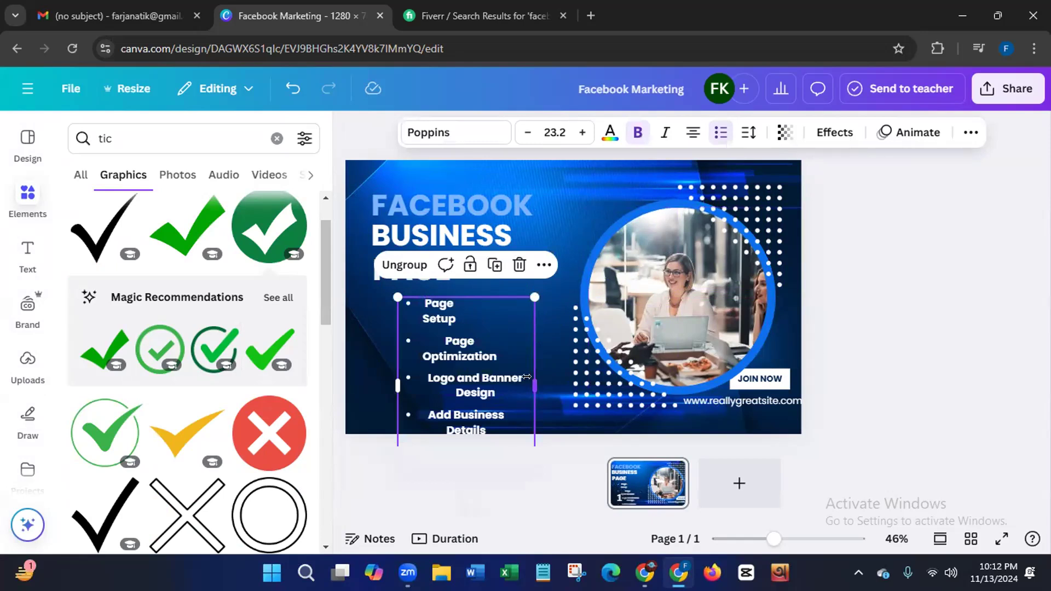
pyautogui.click(692, 133)
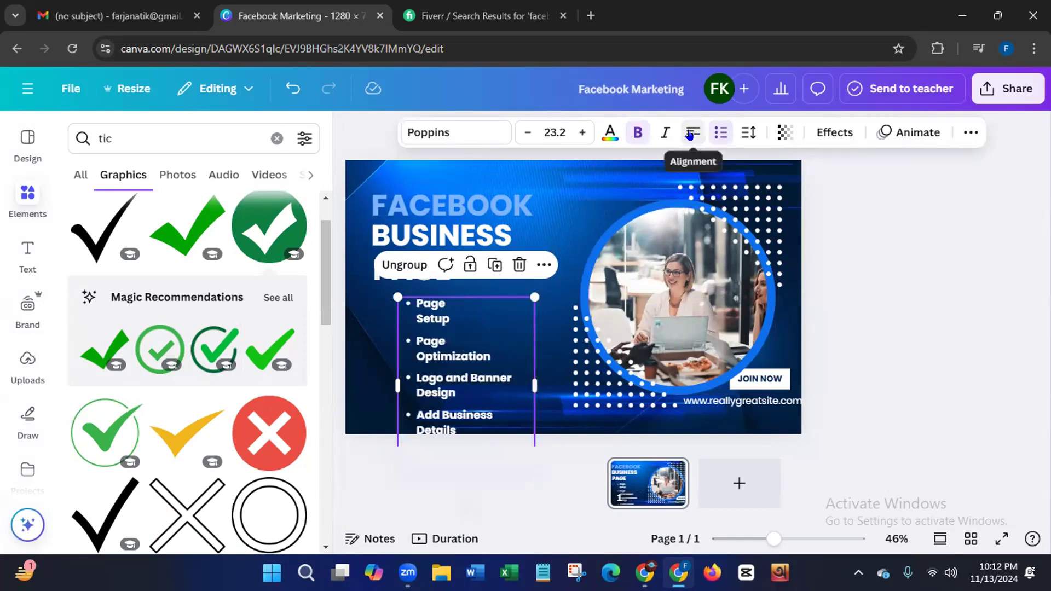
pyautogui.moveTo(534, 386); pyautogui.dragTo(587, 376)
pyautogui.moveTo(476, 357); pyautogui.dragTo(453, 357)
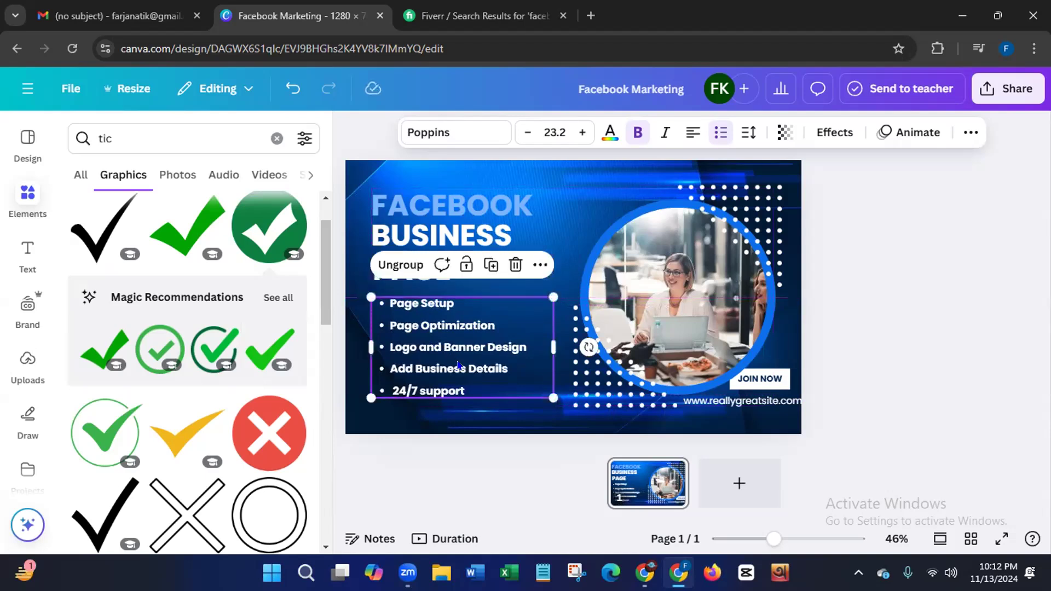
pyautogui.click(901, 339)
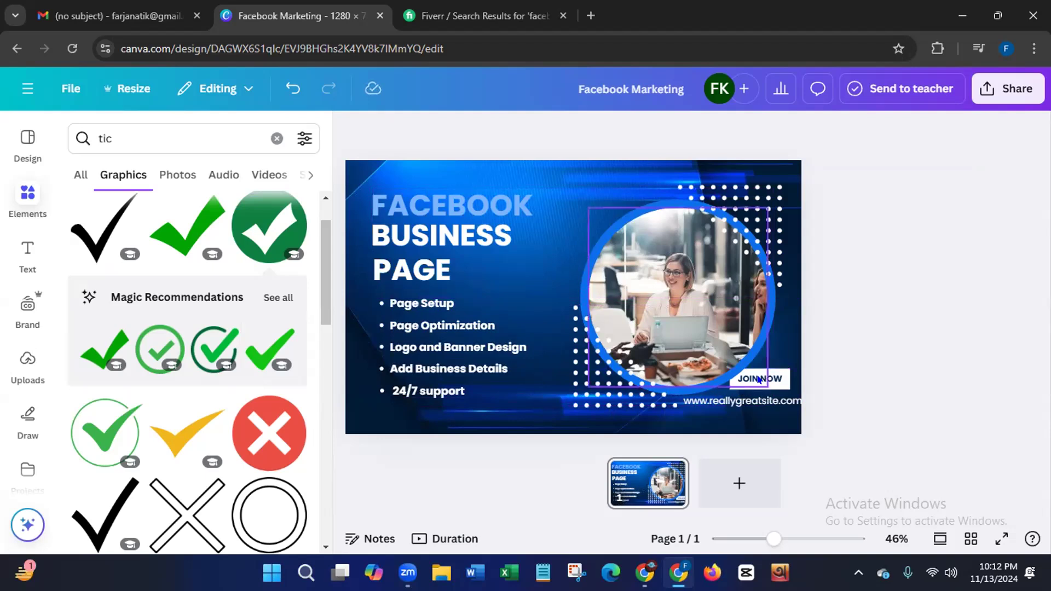
# Replace the JOIN NOW button text with ORDER NOW
pyautogui.click(779, 403)
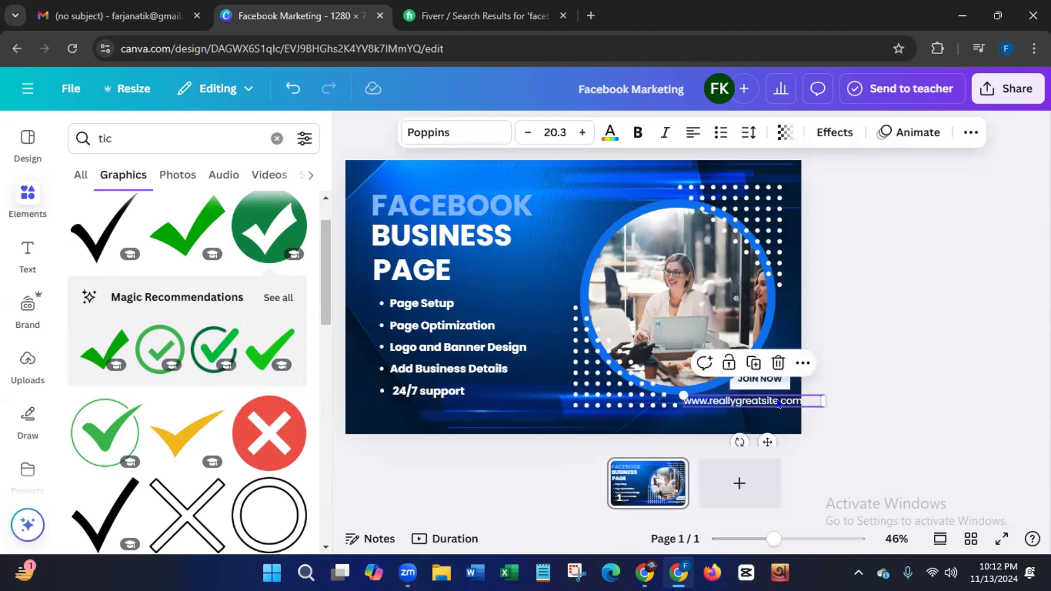
pyautogui.click(780, 379)
pyautogui.click(778, 376)
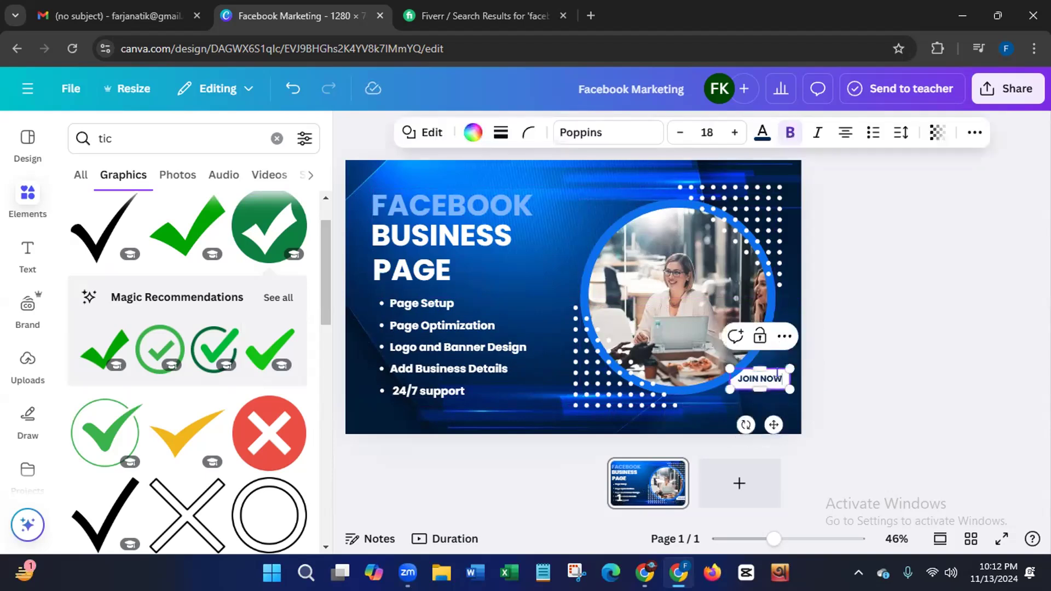
pyautogui.press('BackSpace')
pyautogui.press('BackSpace')
pyautogui.press('BackSpace')
pyautogui.press('BackSpace')
pyautogui.press('BackSpace')
pyautogui.press('BackSpace')
pyautogui.press('BackSpace')
pyautogui.press('BackSpace')
pyautogui.write('ORDER')
pyautogui.write('NOW')
# Move the ORDER NOW button beside the 24/7 support line and resize it to 157 × 53
pyautogui.moveTo(773, 425); pyautogui.dragTo(536, 439)
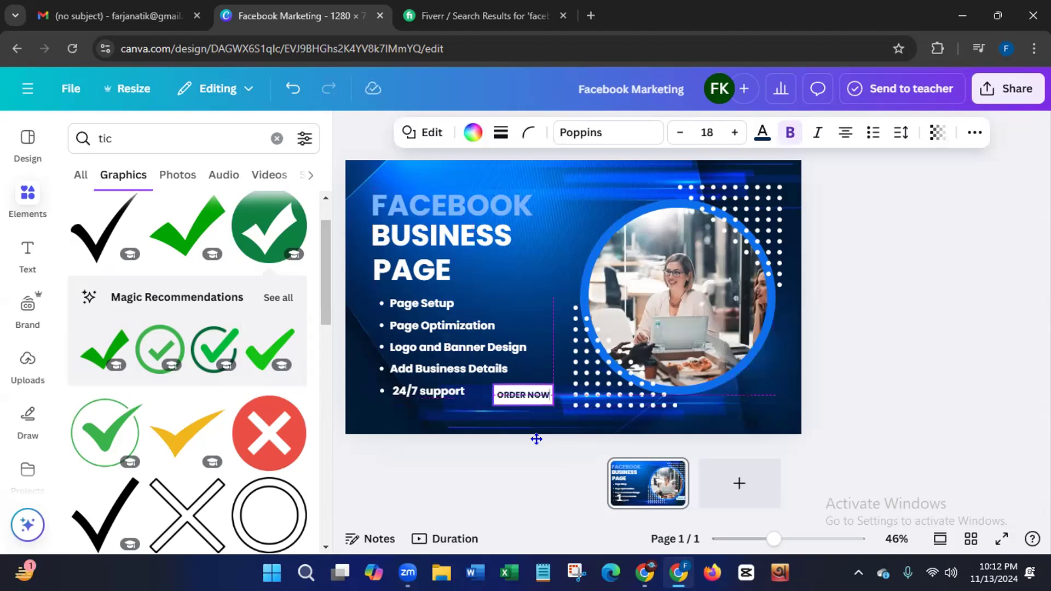
pyautogui.moveTo(536, 439); pyautogui.dragTo(536, 439)
pyautogui.click(913, 393)
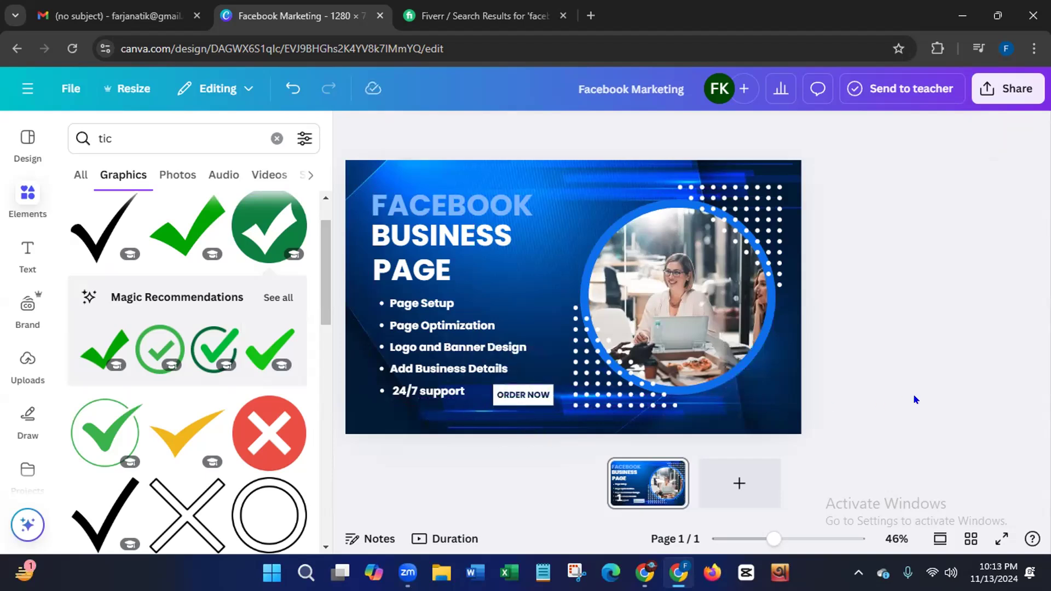
pyautogui.click(497, 397)
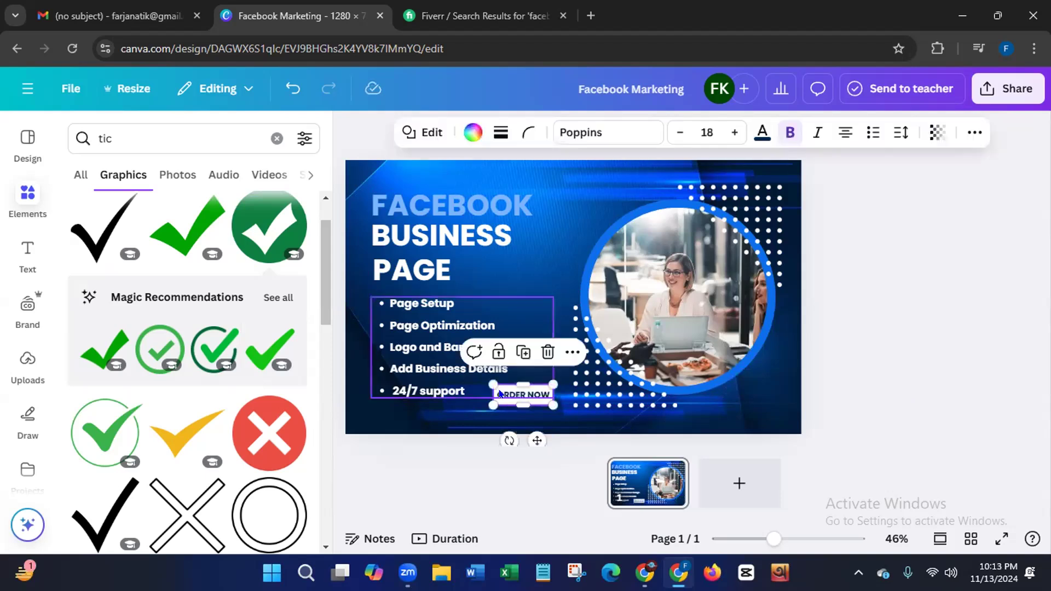
pyautogui.moveTo(470, 394); pyautogui.dragTo(496, 388)
pyautogui.click(841, 378)
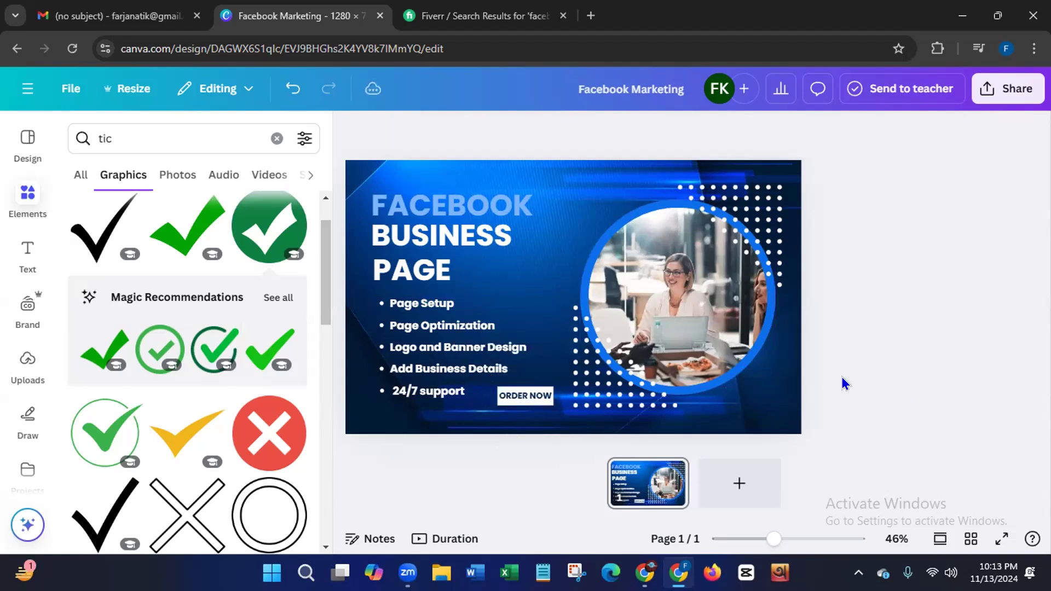
# Search Elements for 'facebook marketing' and browse all the photo results
pyautogui.click(29, 203)
pyautogui.click(277, 144)
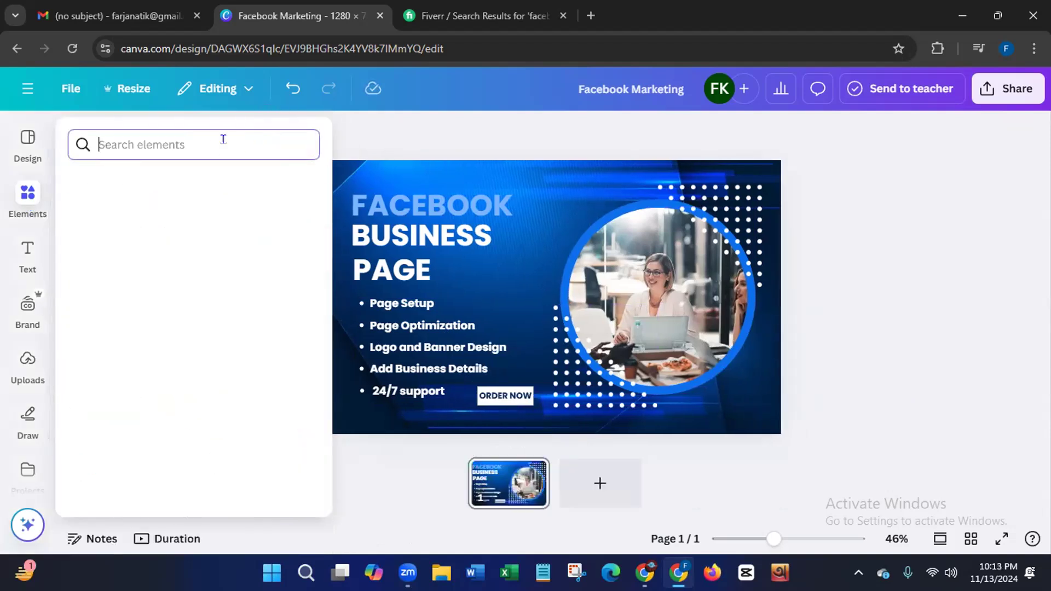
pyautogui.write('fa')
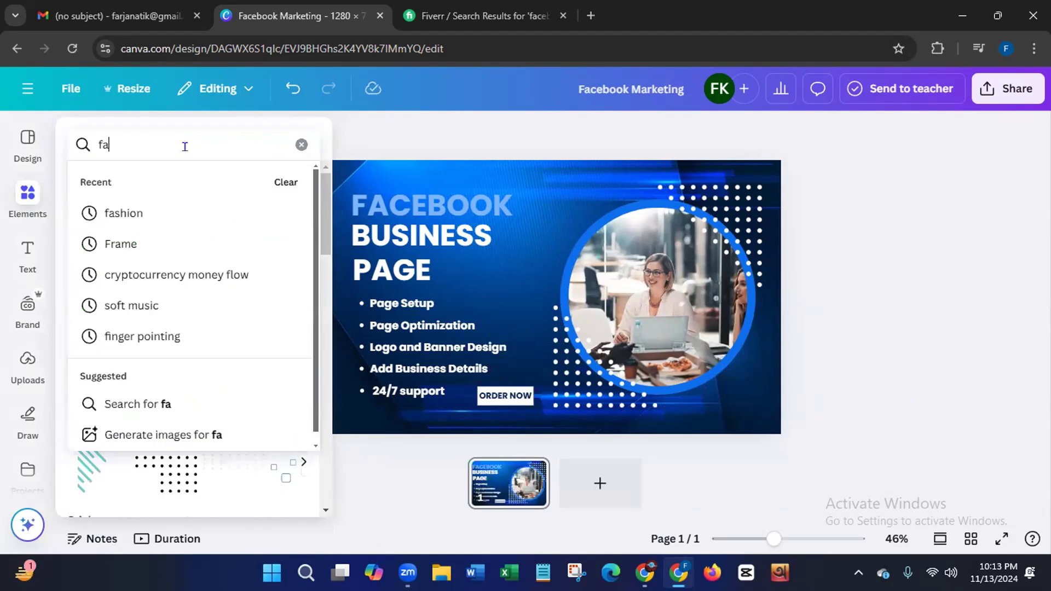
pyautogui.write('cebo')
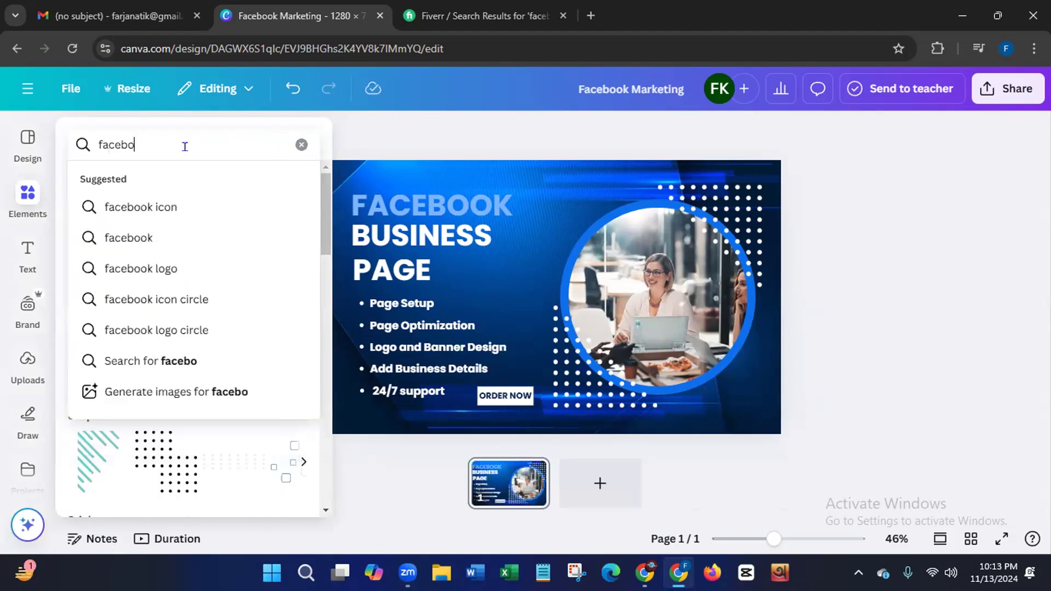
pyautogui.write('ok market')
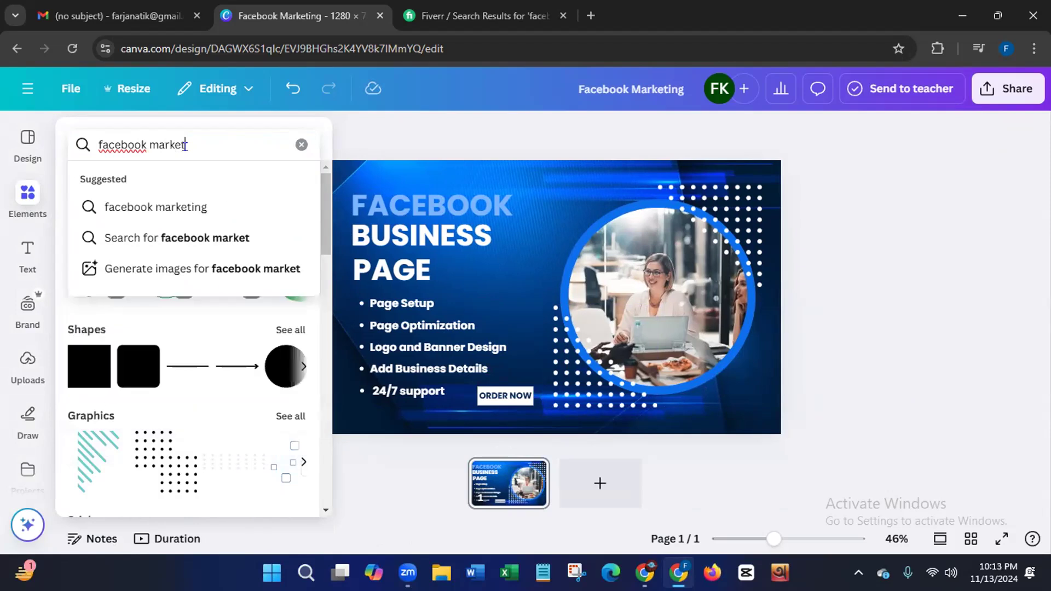
pyautogui.write('ing')
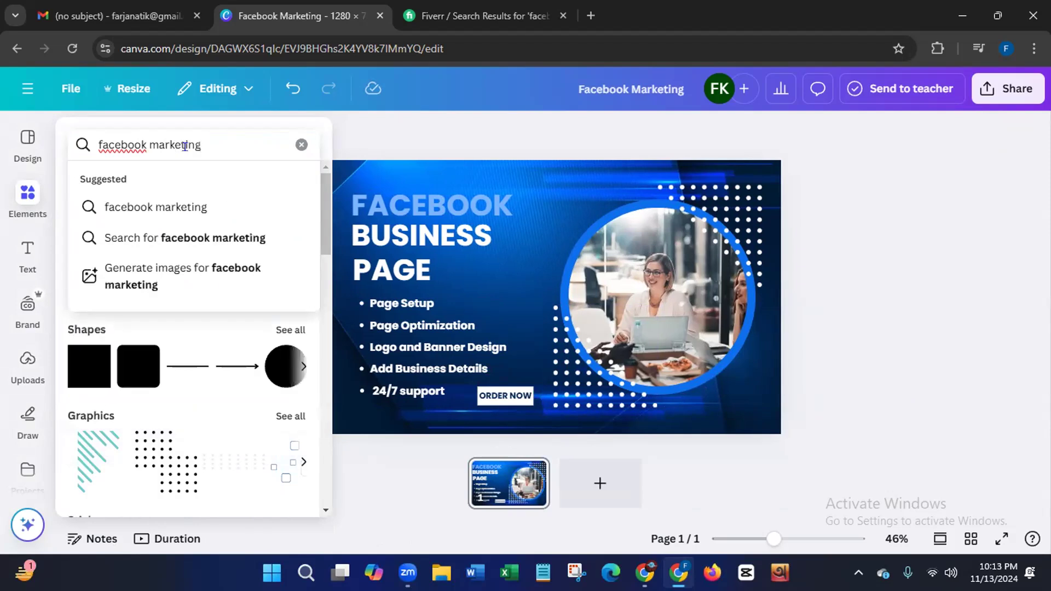
pyautogui.click(168, 207)
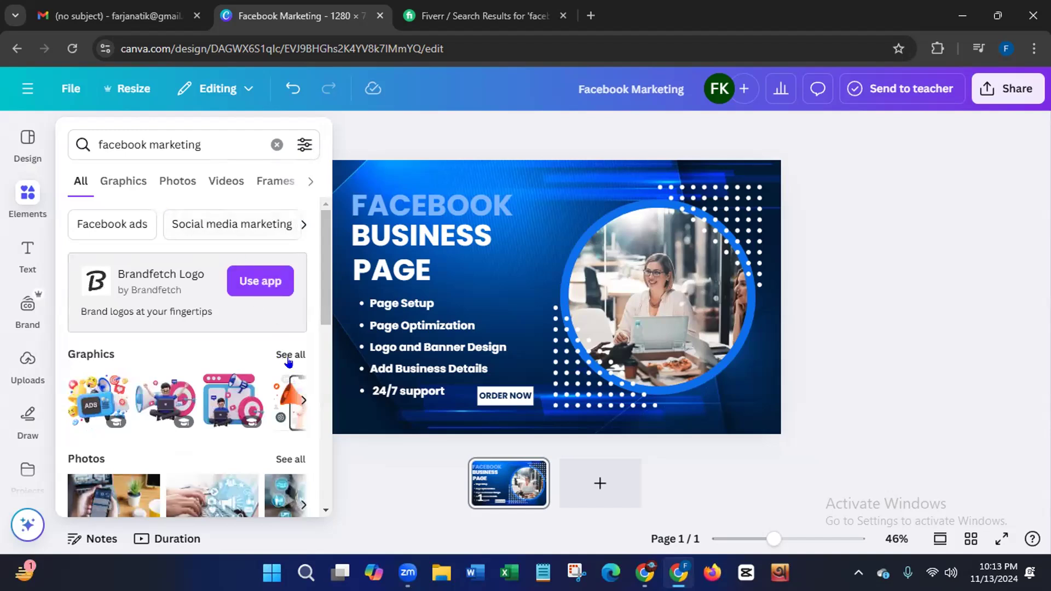
pyautogui.click(289, 459)
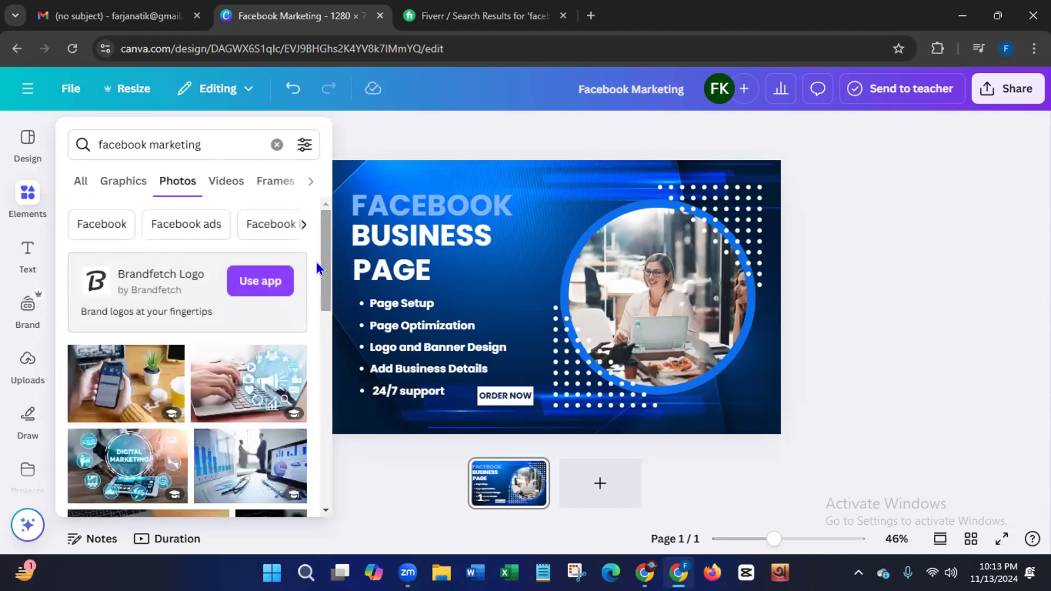
pyautogui.moveTo(327, 248); pyautogui.dragTo(327, 531)
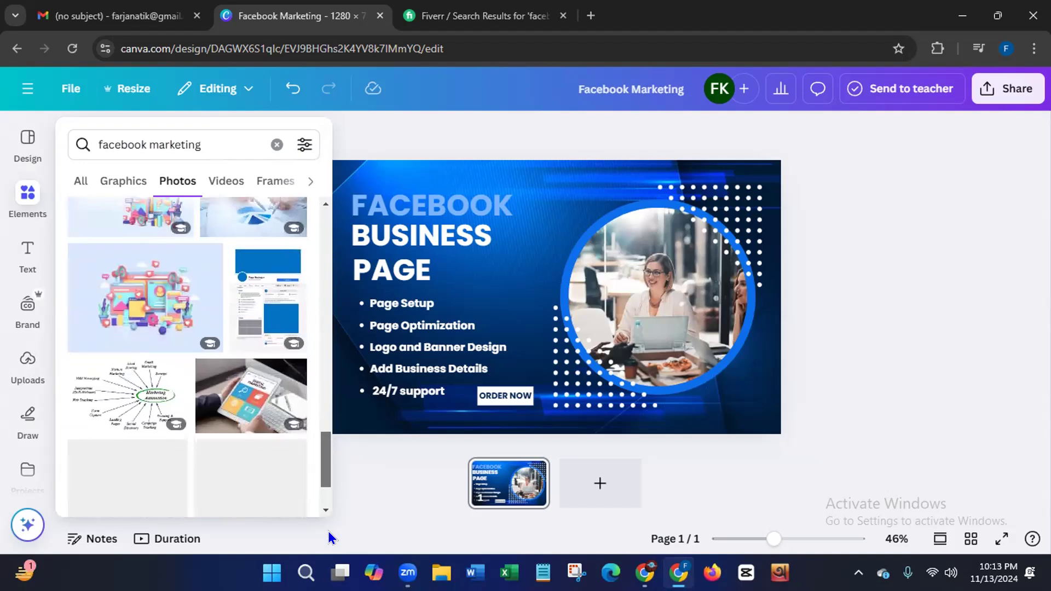
pyautogui.moveTo(325, 448); pyautogui.dragTo(347, 558)
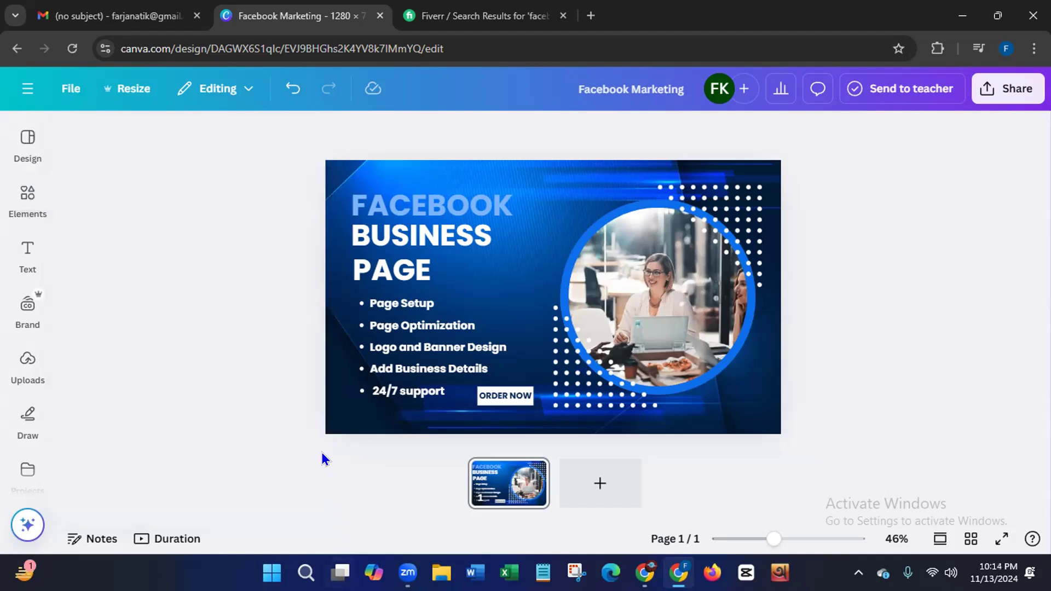
pyautogui.click(23, 203)
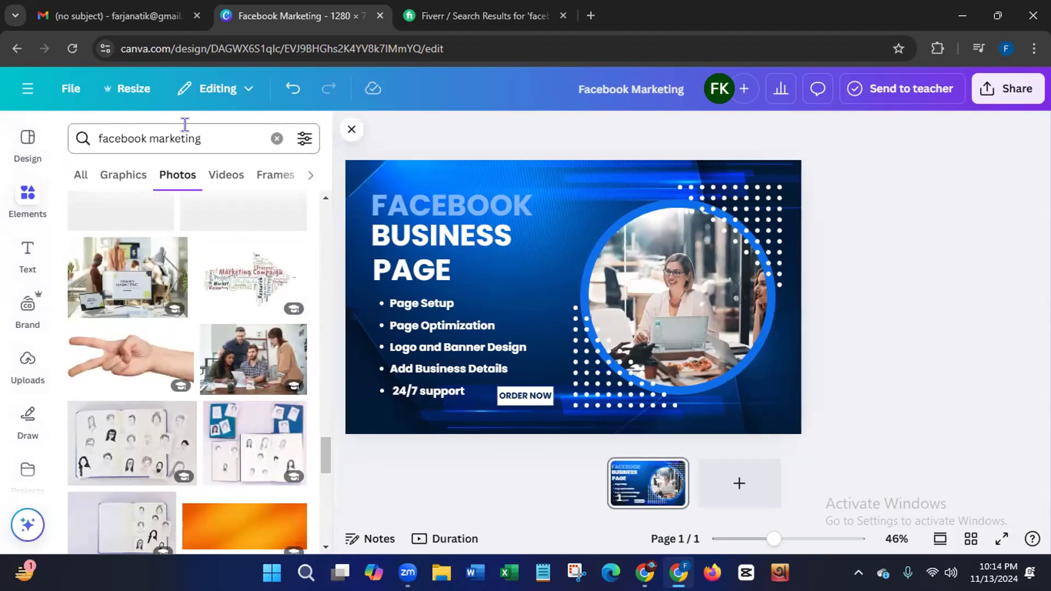
# Change the photo search to 'facebook page' and browse the results
pyautogui.click(198, 137)
pyautogui.press('BackSpace')
pyautogui.press('BackSpace')
pyautogui.press('BackSpace')
pyautogui.press('BackSpace')
pyautogui.press('BackSpace')
pyautogui.press('BackSpace')
pyautogui.press('BackSpace')
pyautogui.press('BackSpace')
pyautogui.press('BackSpace')
pyautogui.press('BackSpace')
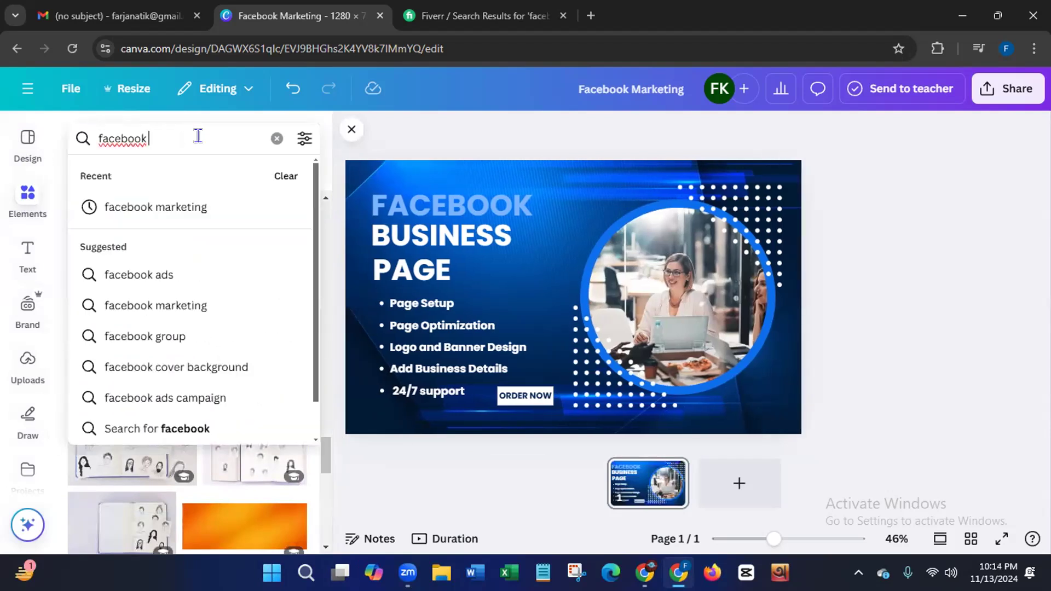
pyautogui.write('page')
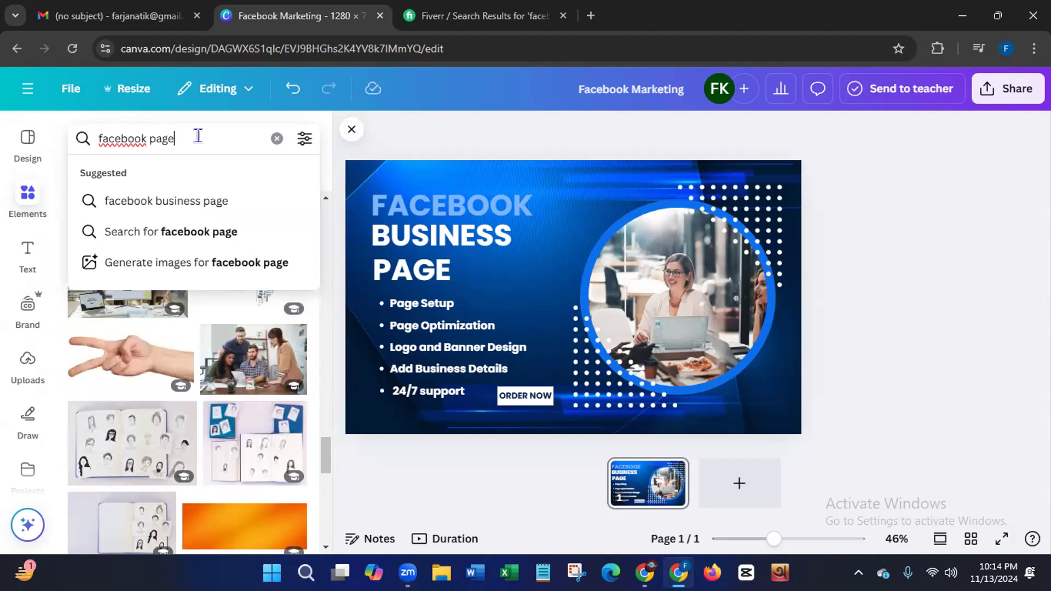
pyautogui.press('Return')
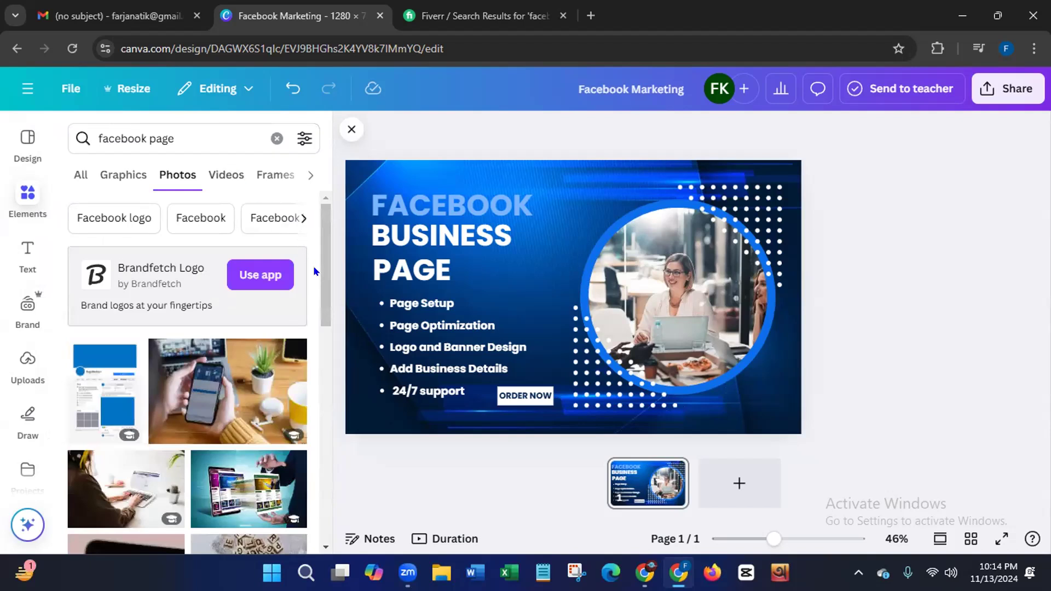
pyautogui.moveTo(323, 278); pyautogui.dragTo(328, 534)
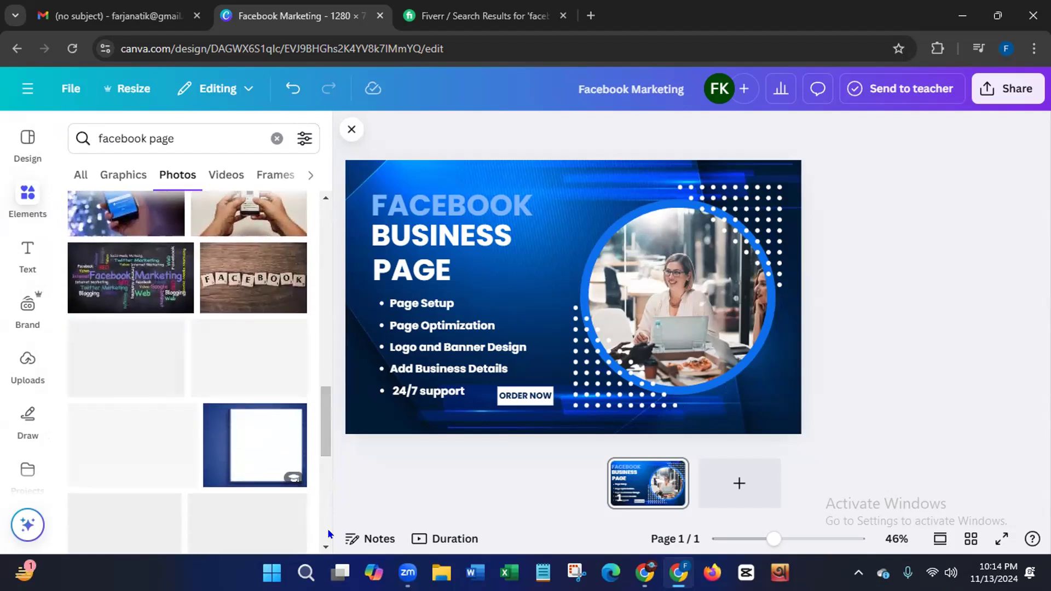
pyautogui.moveTo(323, 413); pyautogui.dragTo(323, 294)
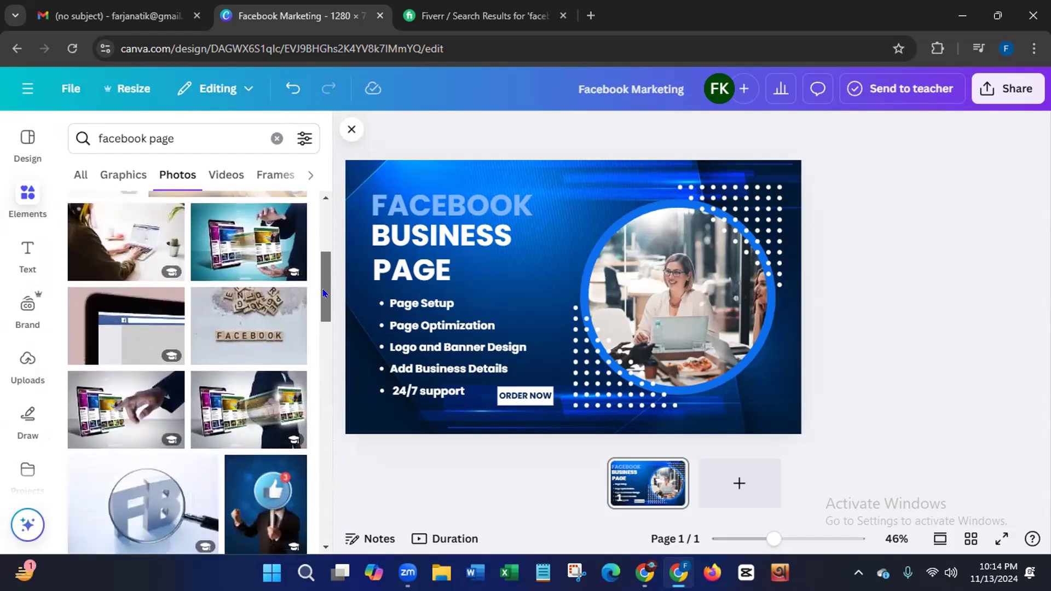
# Drop the tablets photo, then the hands-holding-phone photo, into the circle frame
pyautogui.click(126, 410)
pyautogui.moveTo(445, 385); pyautogui.dragTo(666, 363)
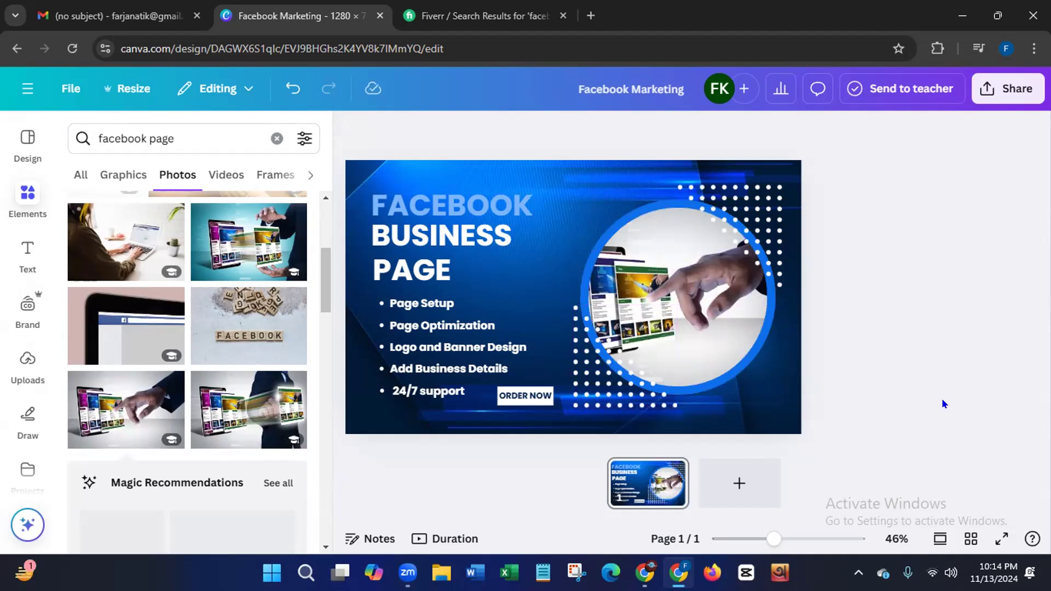
pyautogui.moveTo(326, 290); pyautogui.dragTo(322, 256)
pyautogui.click(202, 315)
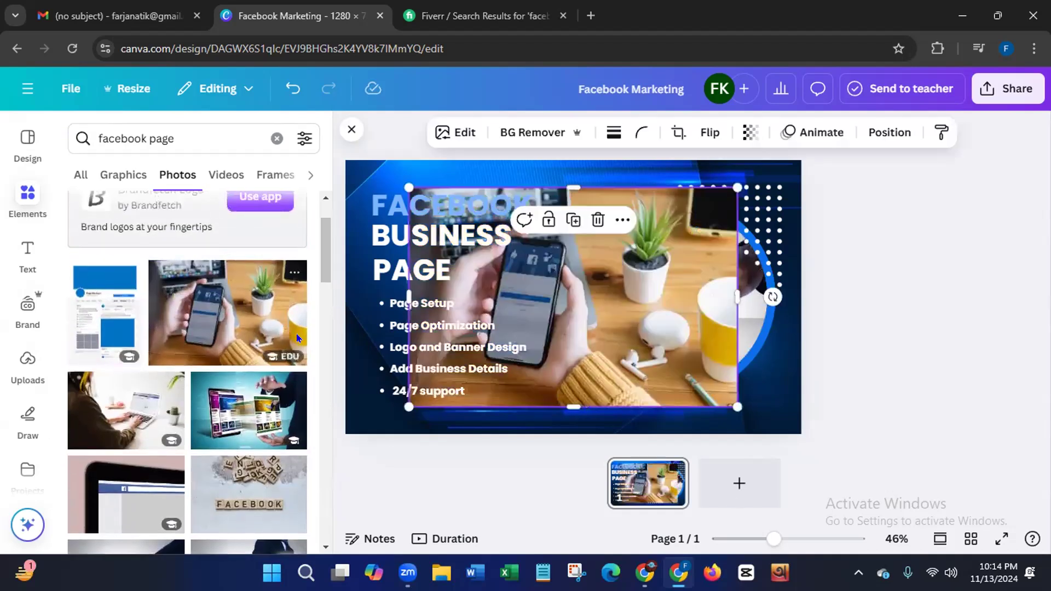
pyautogui.moveTo(628, 301); pyautogui.dragTo(648, 360)
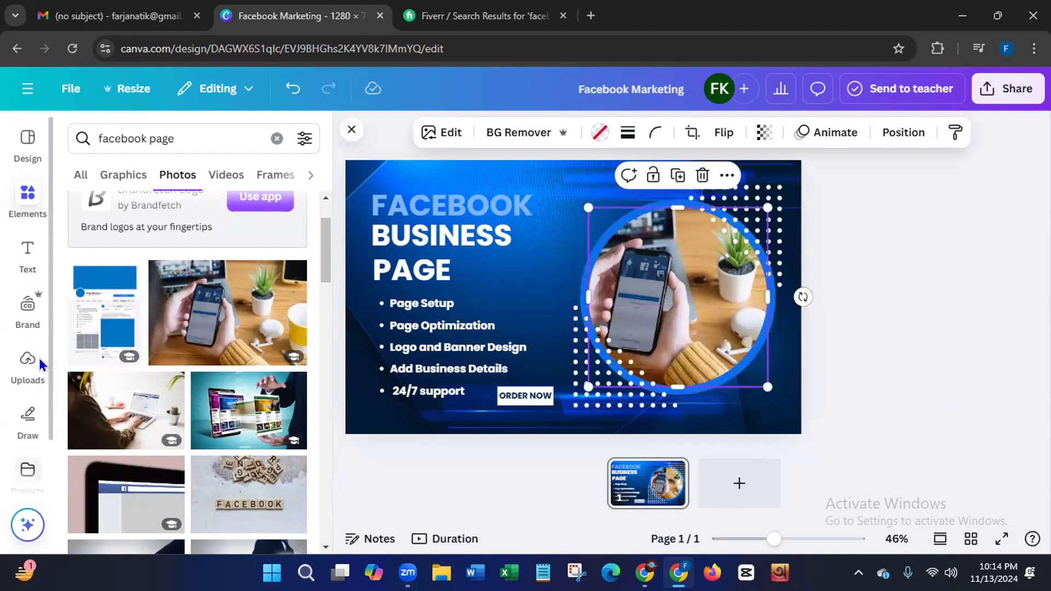
# Crop the framed phone photo, shifting it right to centre the hands and phone
pyautogui.press('/')
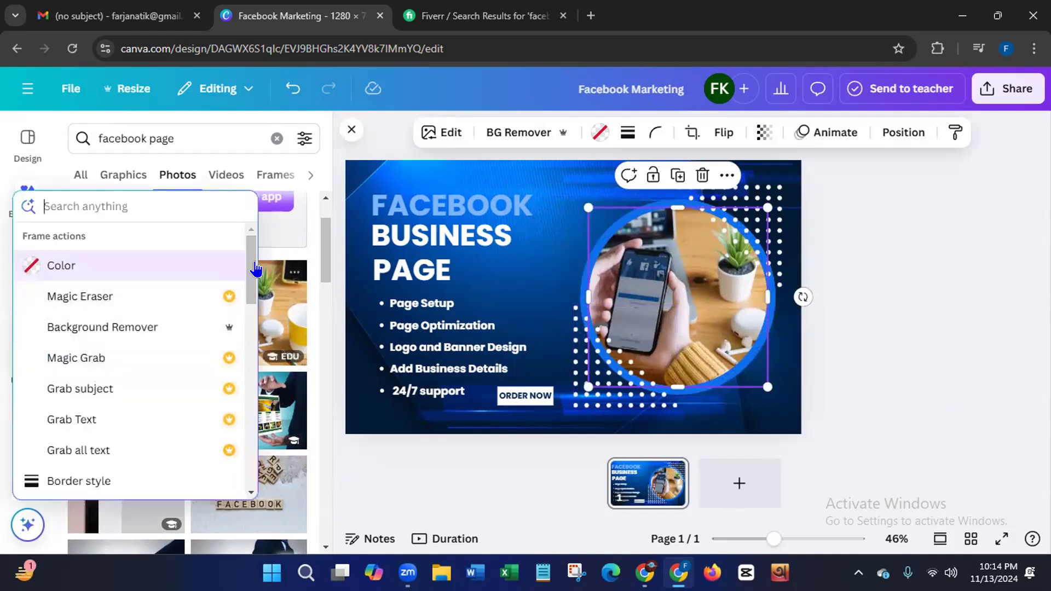
pyautogui.scroll(-5, 87, 292)
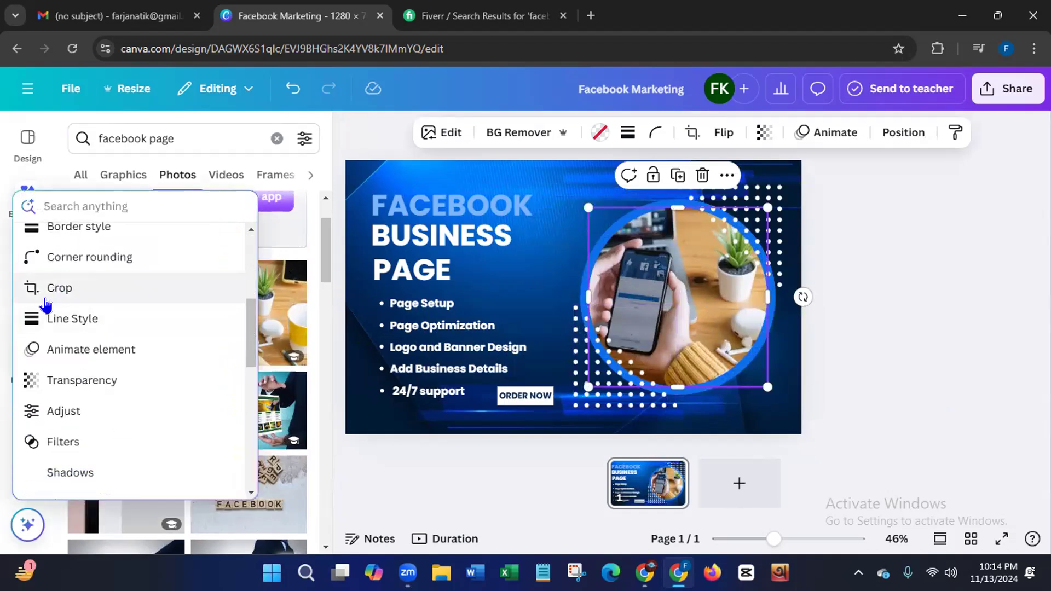
pyautogui.click(61, 289)
pyautogui.moveTo(635, 308); pyautogui.dragTo(681, 314)
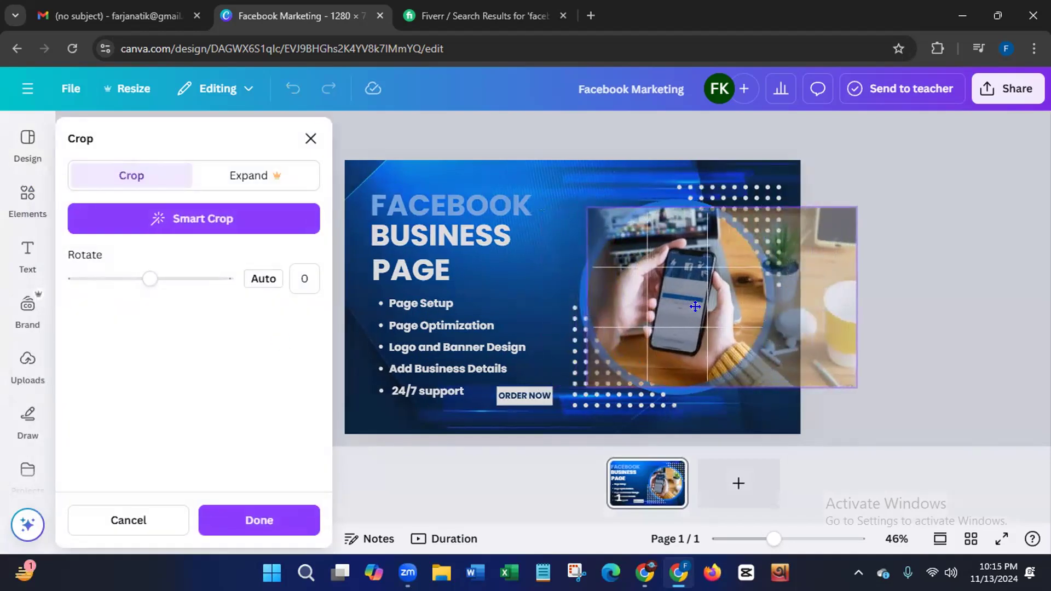
pyautogui.click(249, 519)
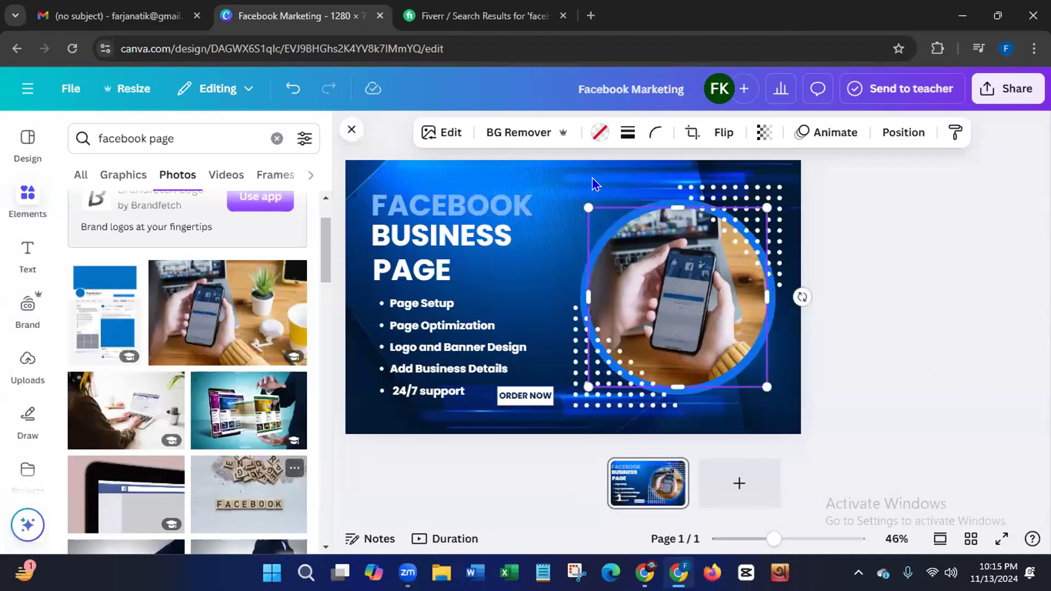
pyautogui.click(569, 63)
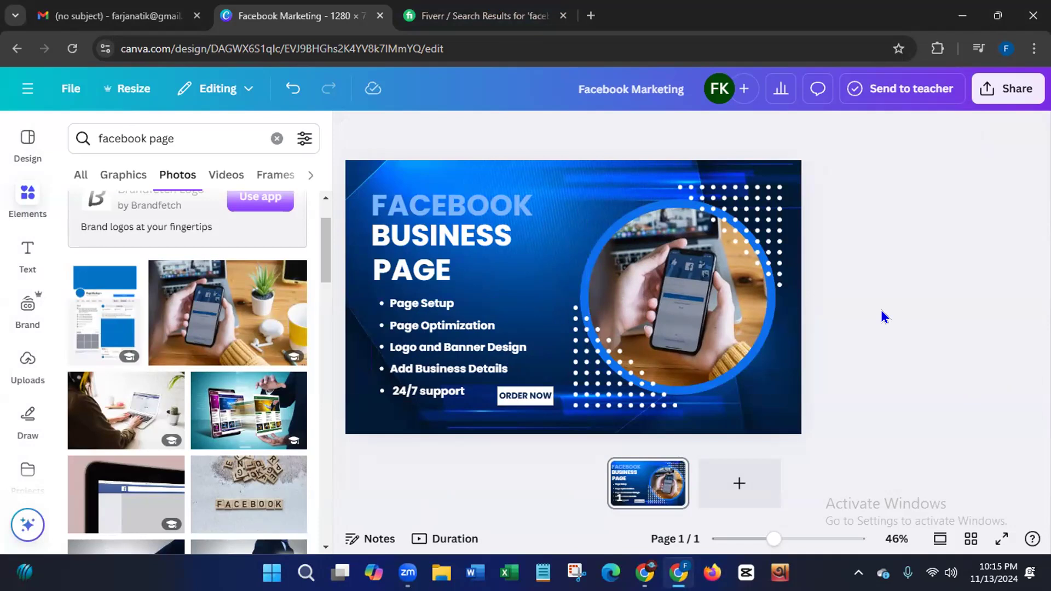
# Move the ORDER NOW button to the banner's bottom-right corner
pyautogui.click(530, 403)
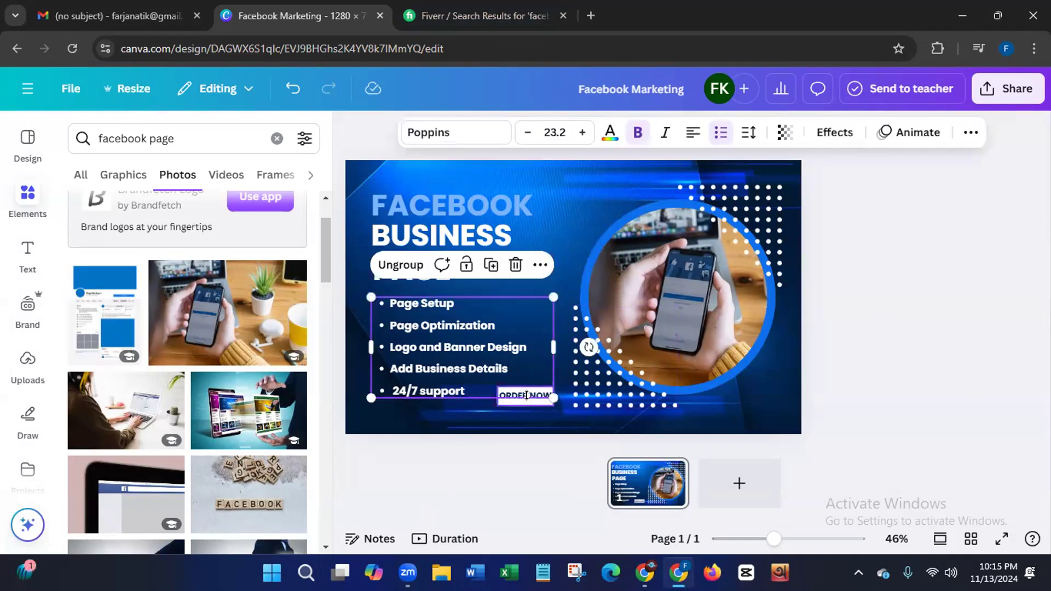
pyautogui.click(529, 404)
pyautogui.moveTo(537, 439); pyautogui.dragTo(766, 442)
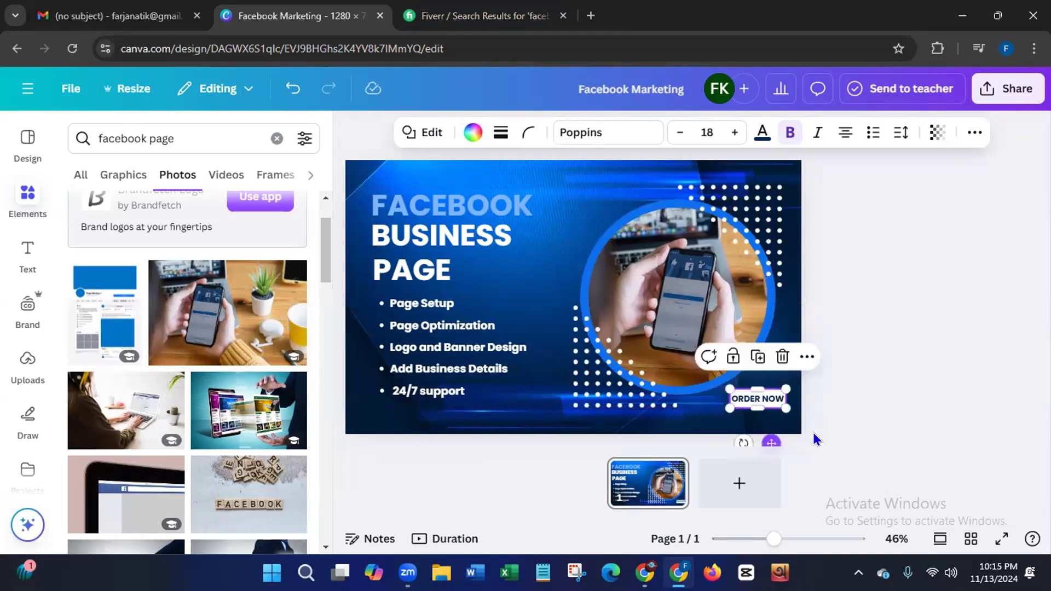
pyautogui.click(839, 424)
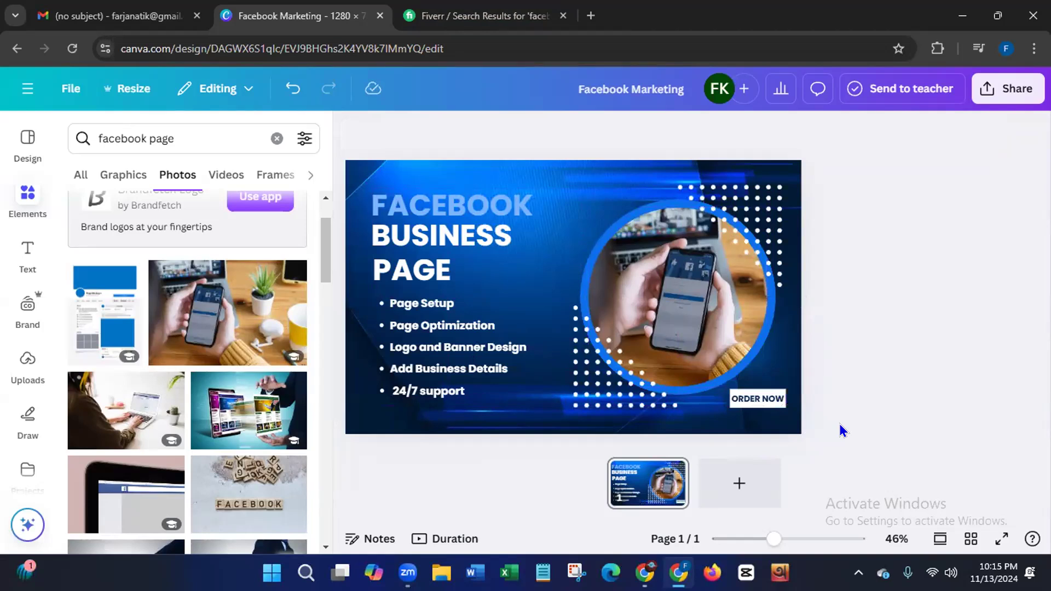
# Realign the bulleted services list with the guides
pyautogui.click(451, 357)
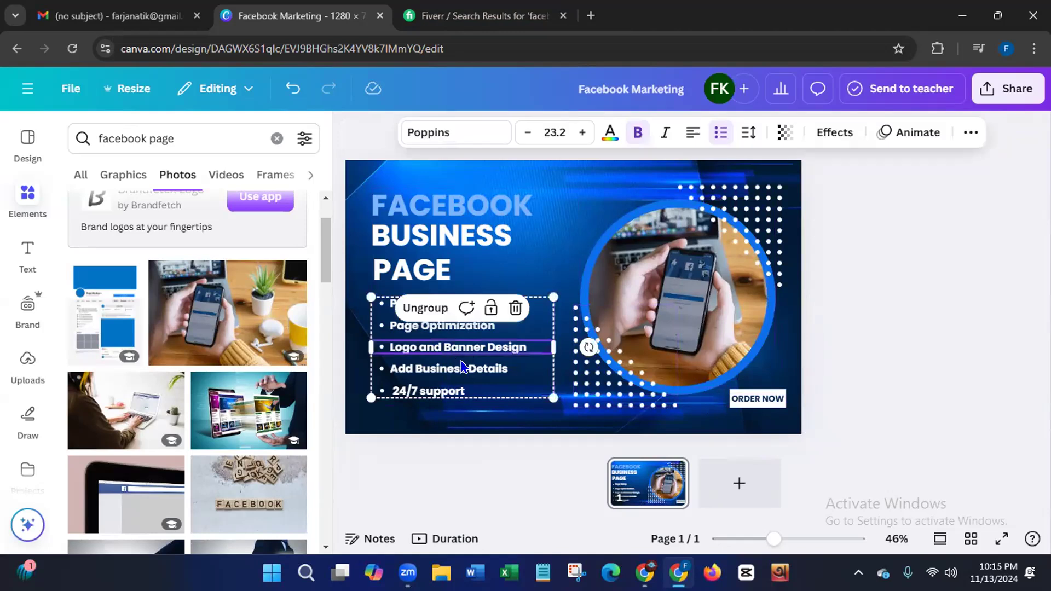
pyautogui.click(818, 362)
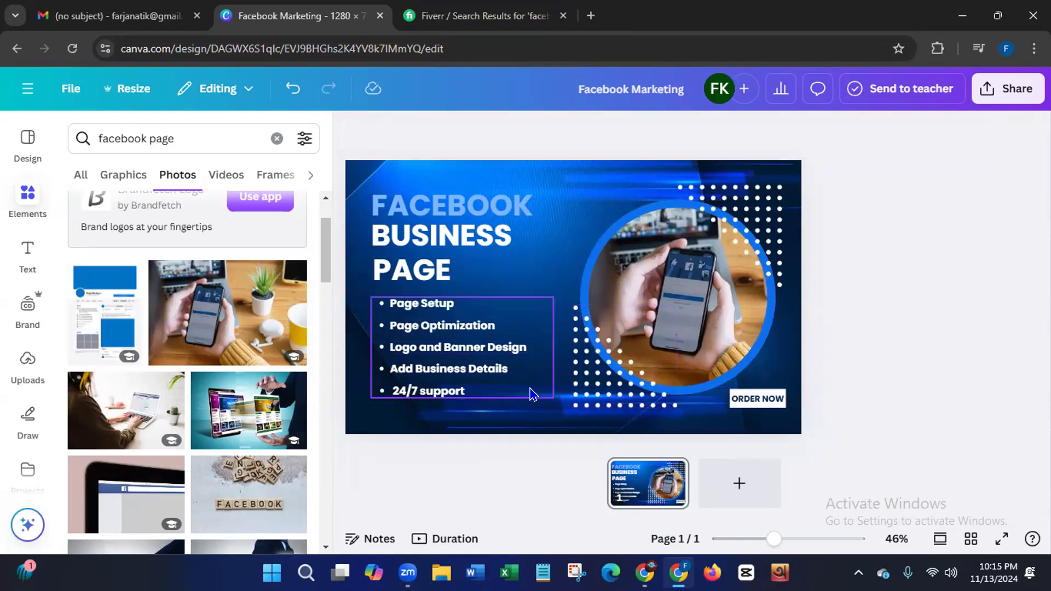
pyautogui.click(535, 392)
pyautogui.moveTo(530, 392); pyautogui.dragTo(527, 379)
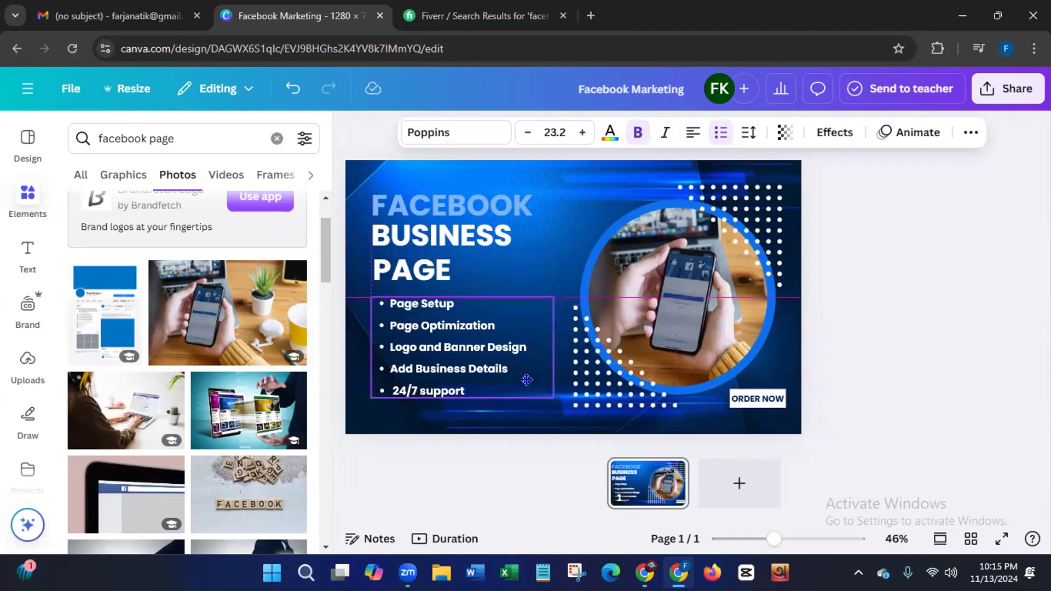
pyautogui.click(838, 371)
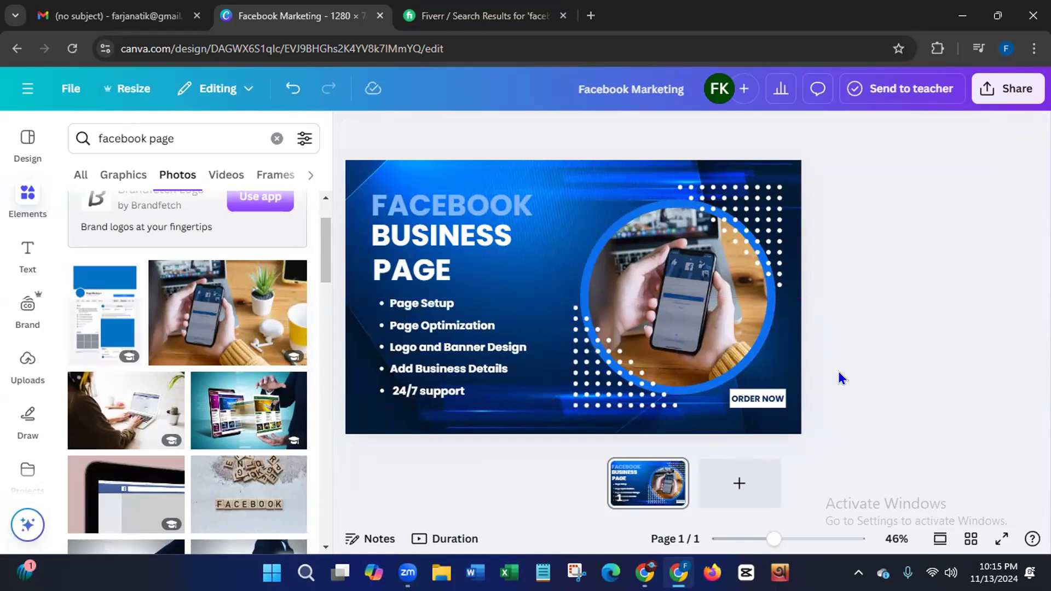
# Recolour the ORDER NOW text darker blue
pyautogui.click(742, 405)
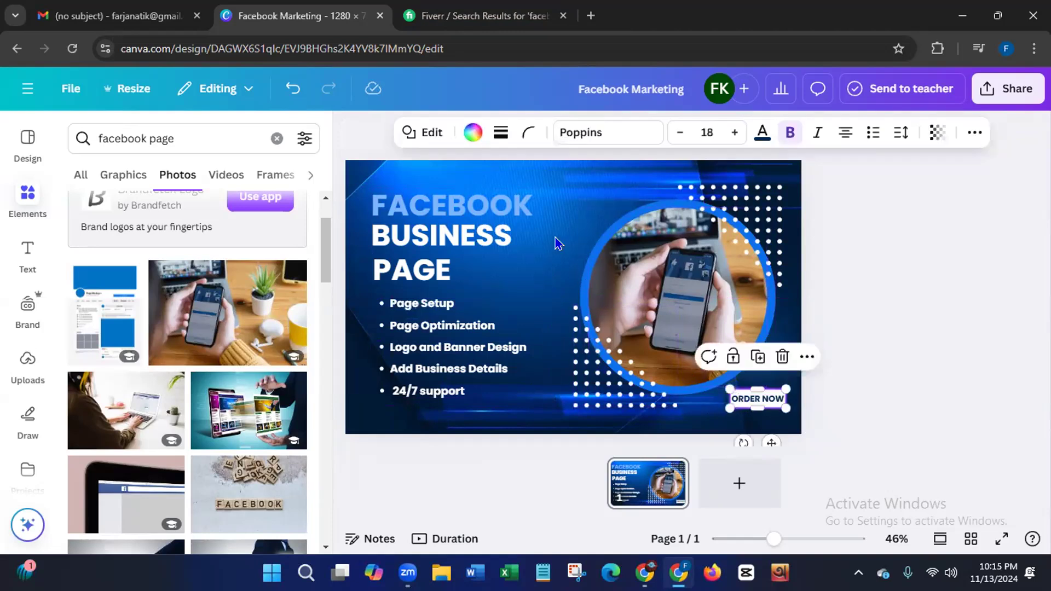
pyautogui.click(760, 137)
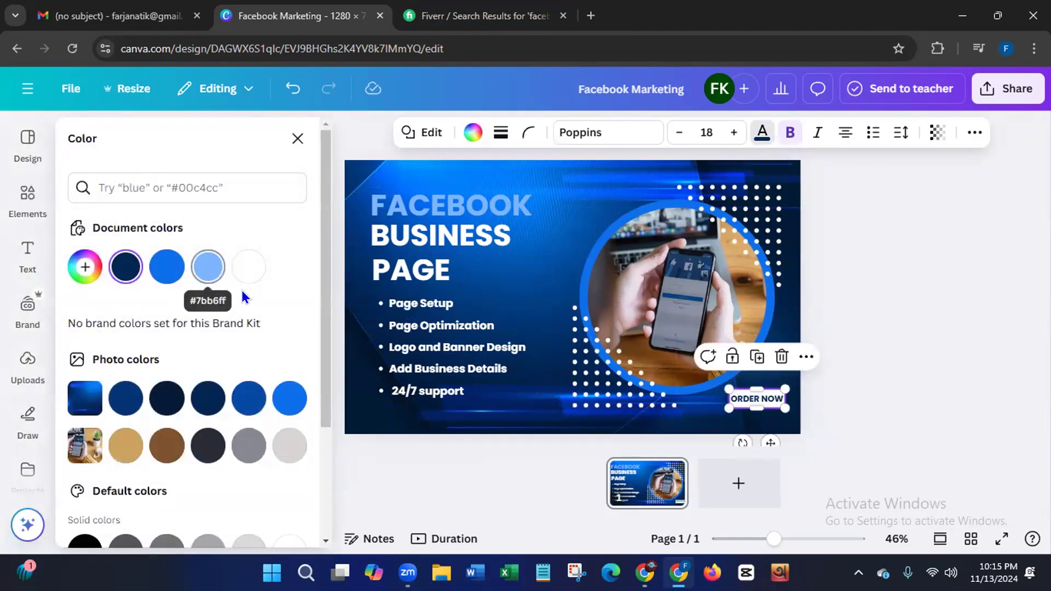
pyautogui.click(280, 401)
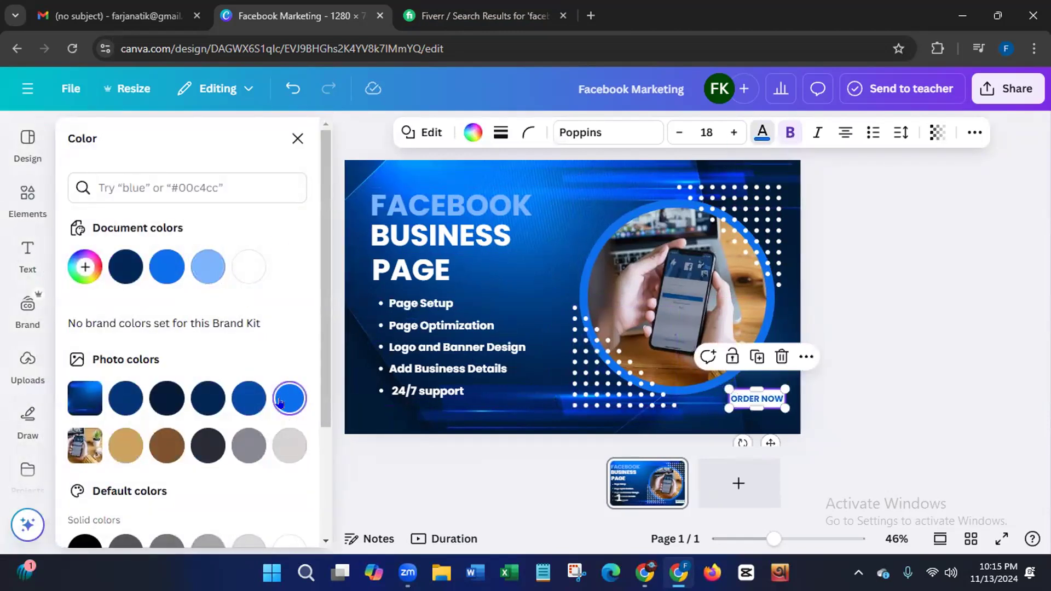
pyautogui.click(250, 400)
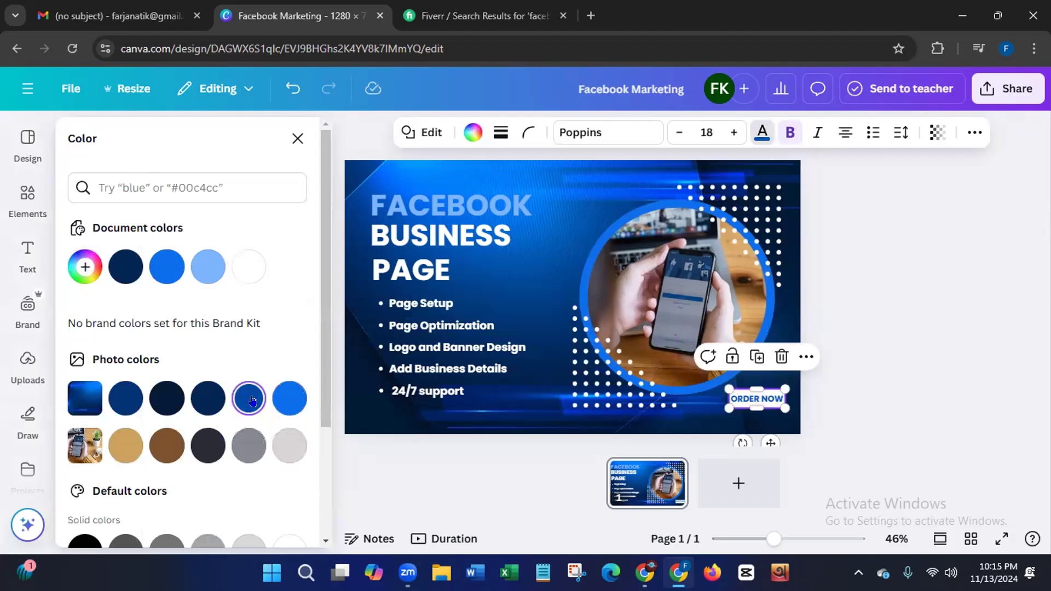
pyautogui.click(936, 394)
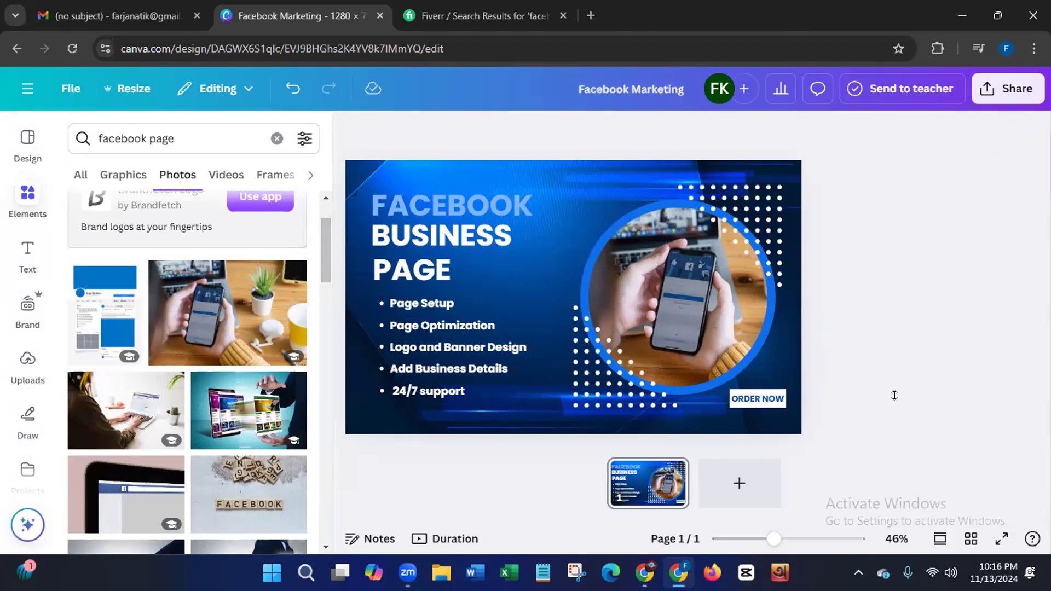
# Move ORDER NOW back under the bullet list, right of the 24/7 support line
pyautogui.click(760, 401)
pyautogui.moveTo(766, 435); pyautogui.dragTo(750, 440)
pyautogui.moveTo(749, 440); pyautogui.dragTo(541, 436)
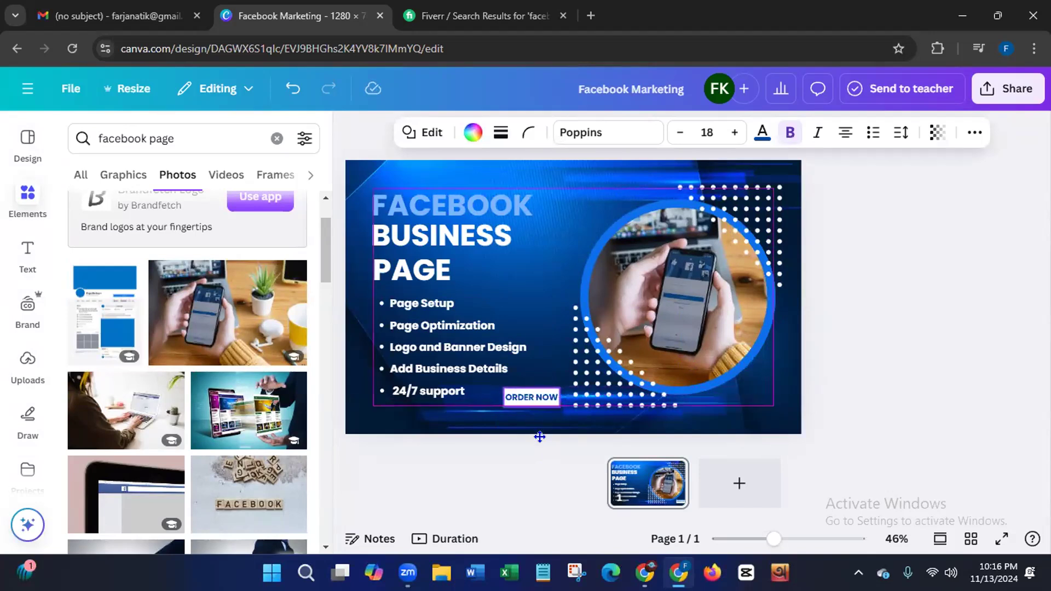
pyautogui.click(901, 411)
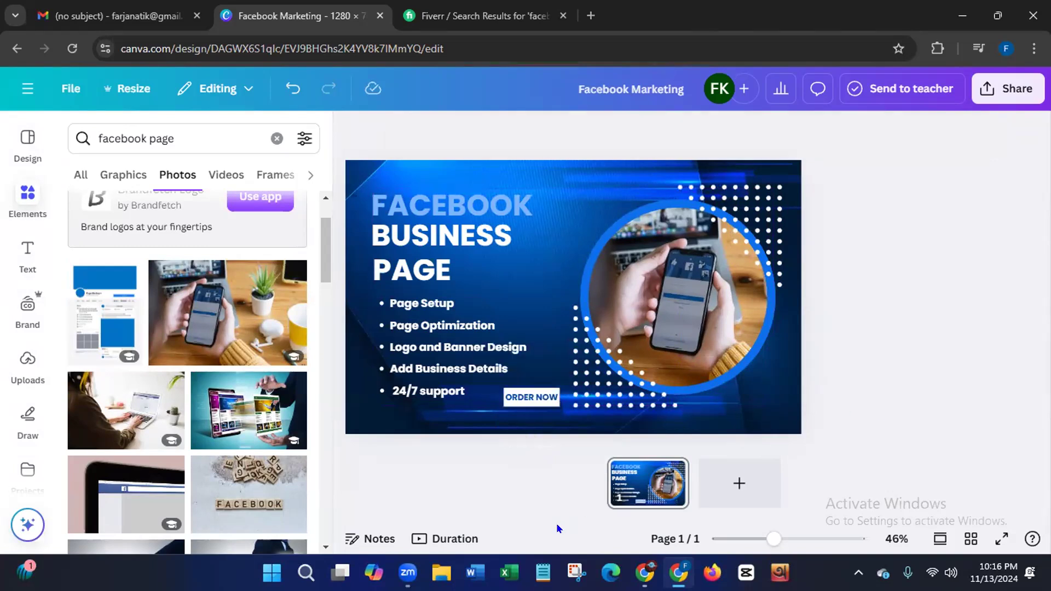
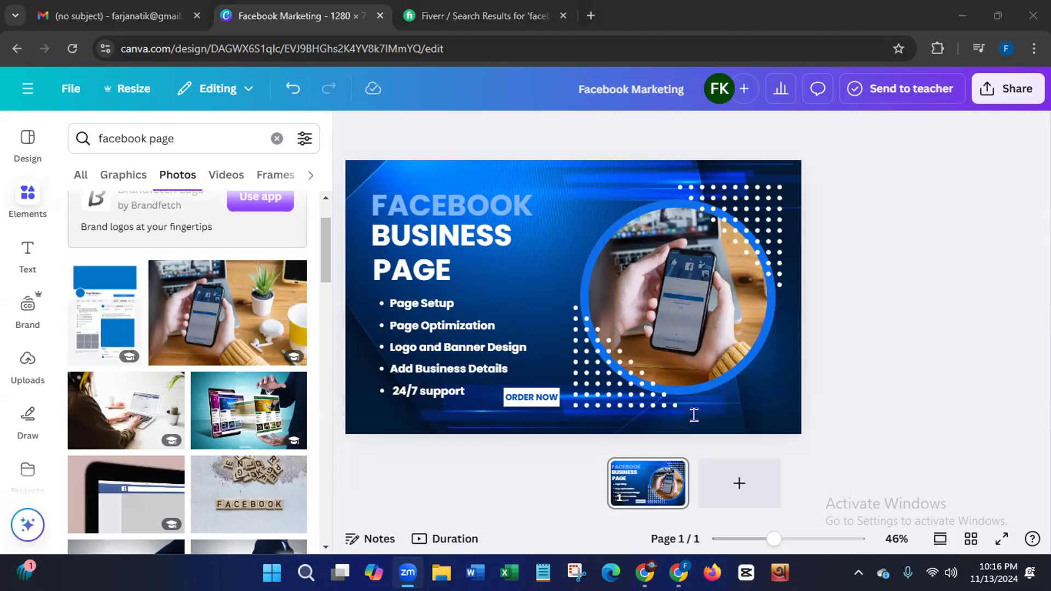
# Switch to Fiverr and scroll down through the 'facebook page create and setup' gig results
pyautogui.click(487, 16)
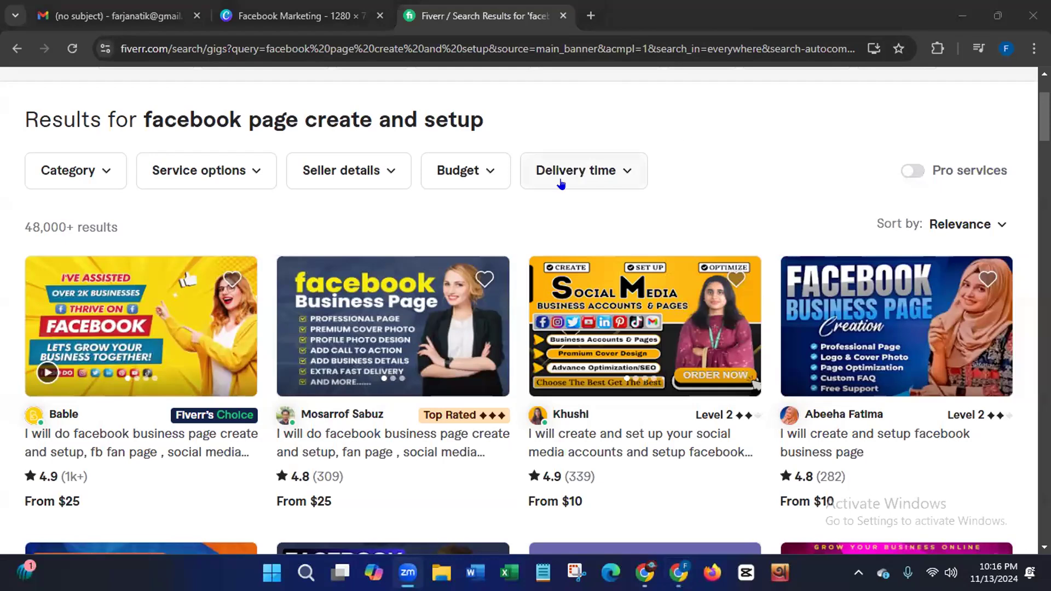
pyautogui.click(997, 160)
pyautogui.scroll(-2, 797, 301)
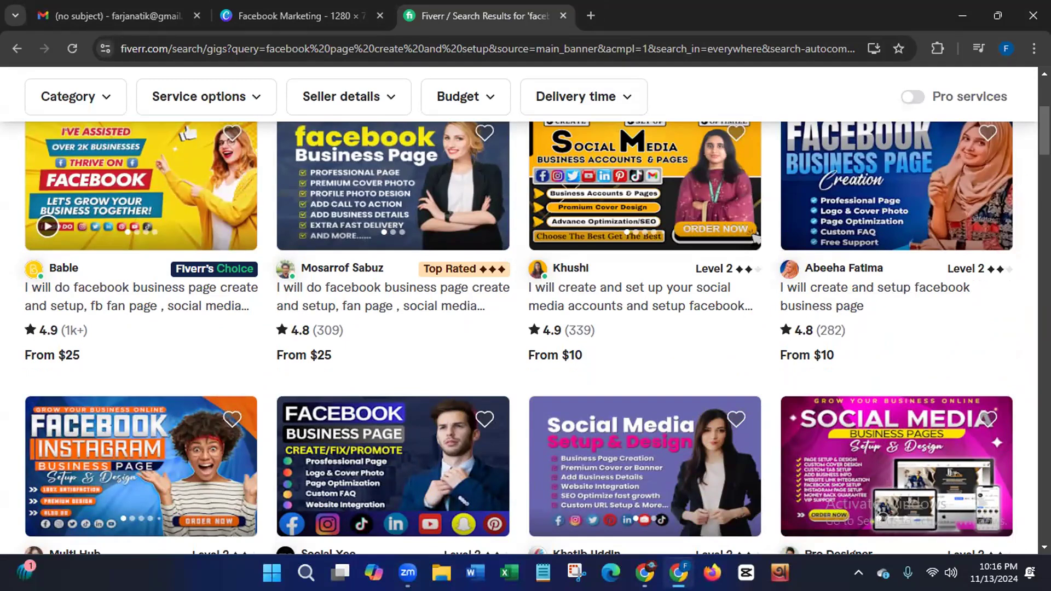
pyautogui.scroll(-5, 921, 291)
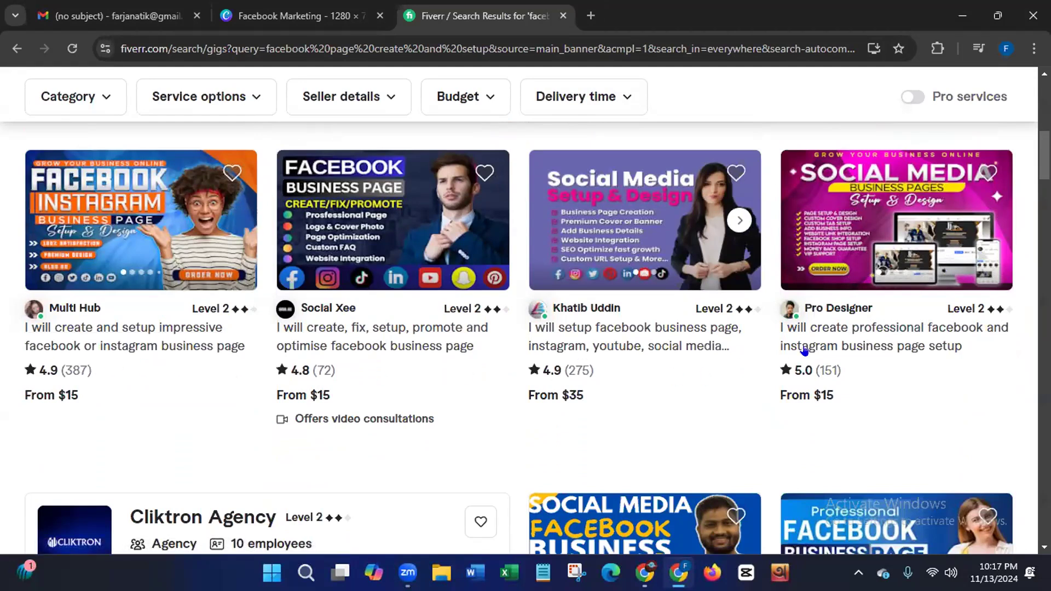
pyautogui.scroll(-8, 526, 334)
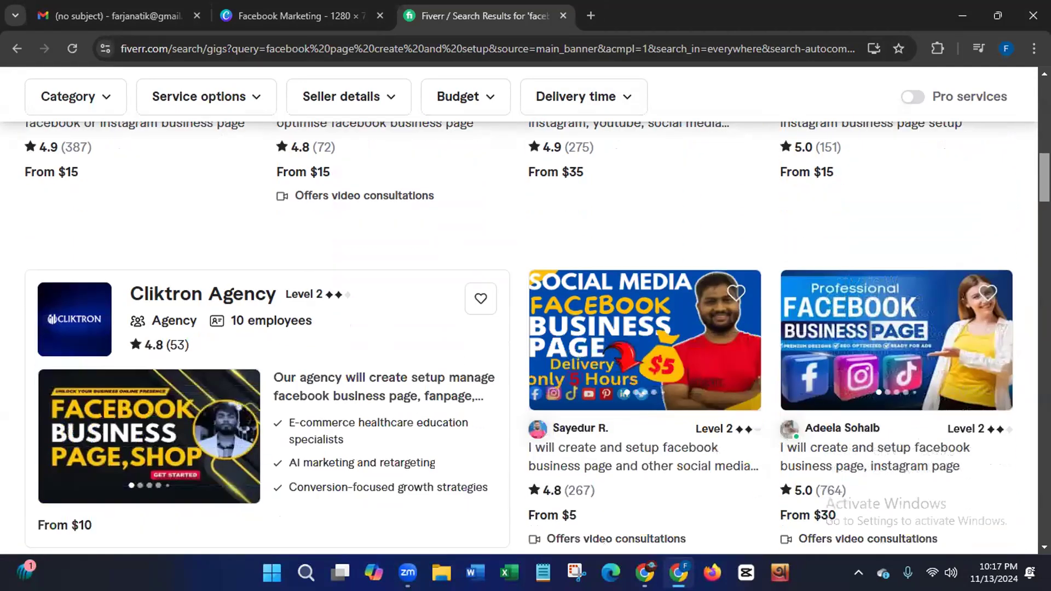
pyautogui.scroll(-4, 525, 333)
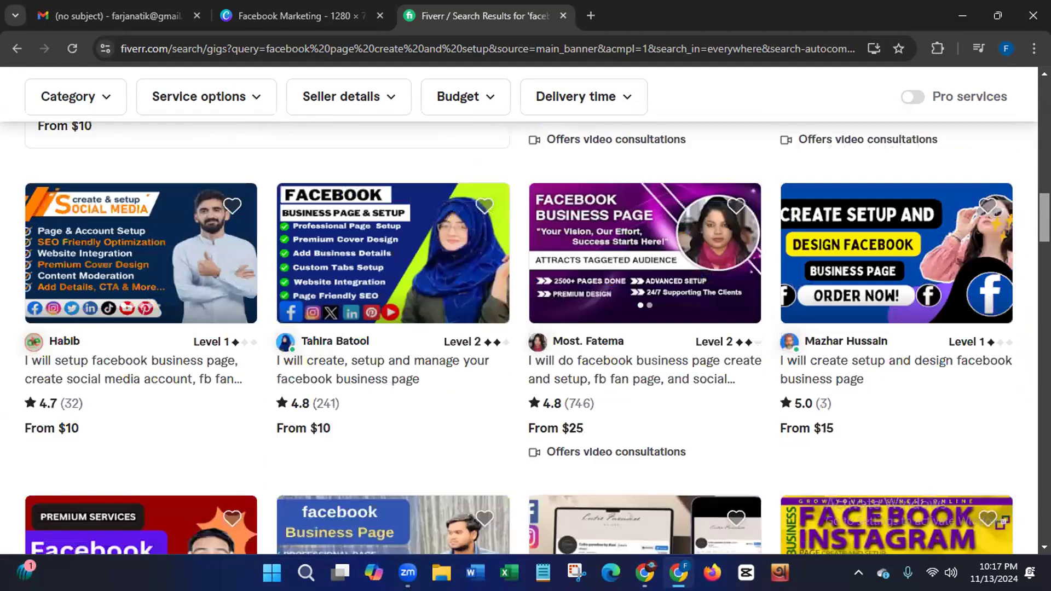
pyautogui.scroll(-1, 525, 334)
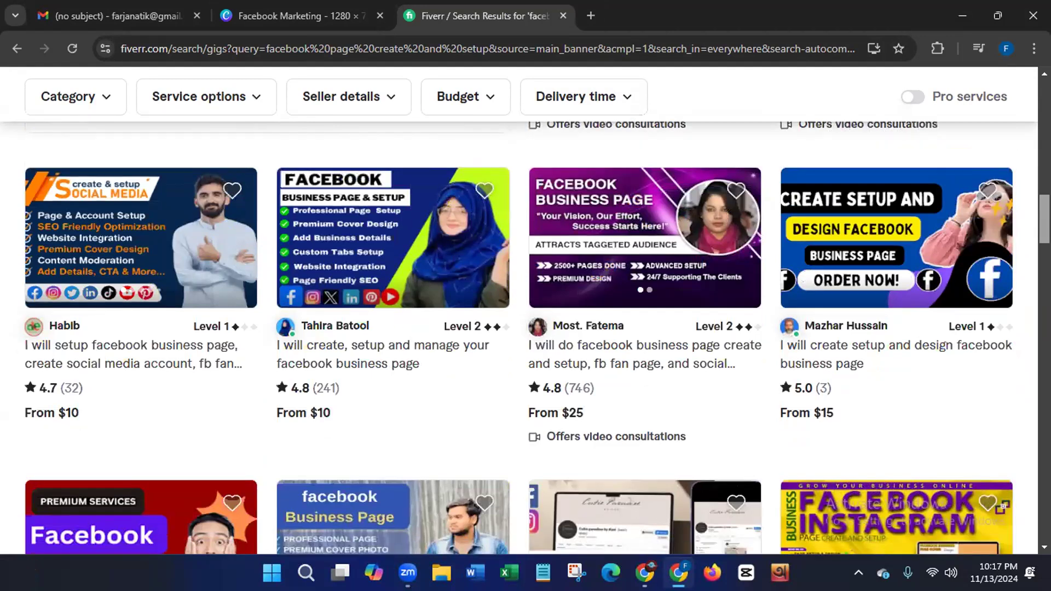
pyautogui.scroll(-1, 526, 334)
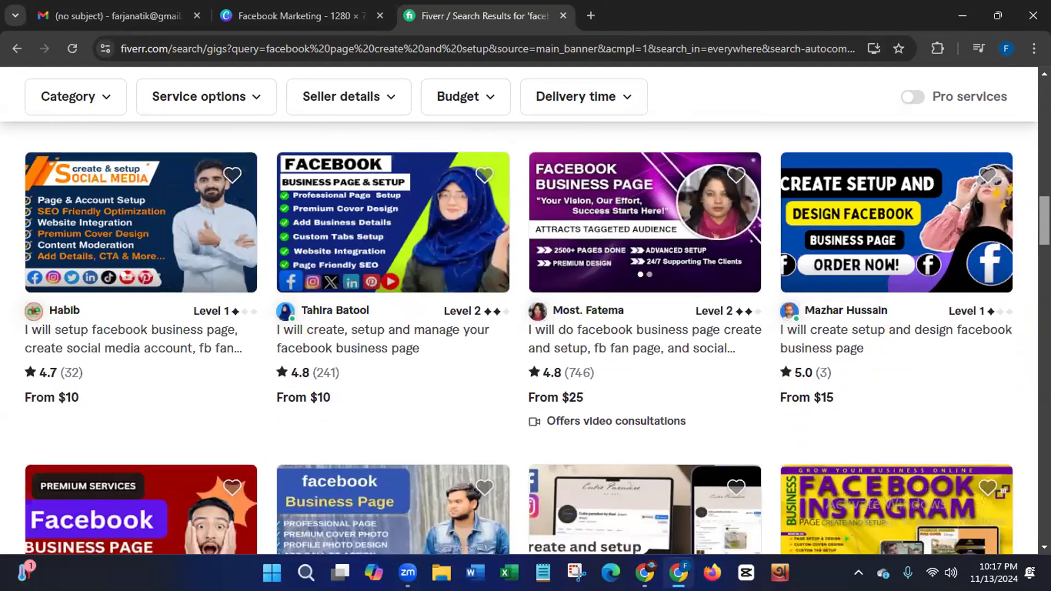
pyautogui.scroll(-5, 526, 334)
# Scroll back up to the top of the Fiverr gig results list
pyautogui.scroll(1, 526, 334)
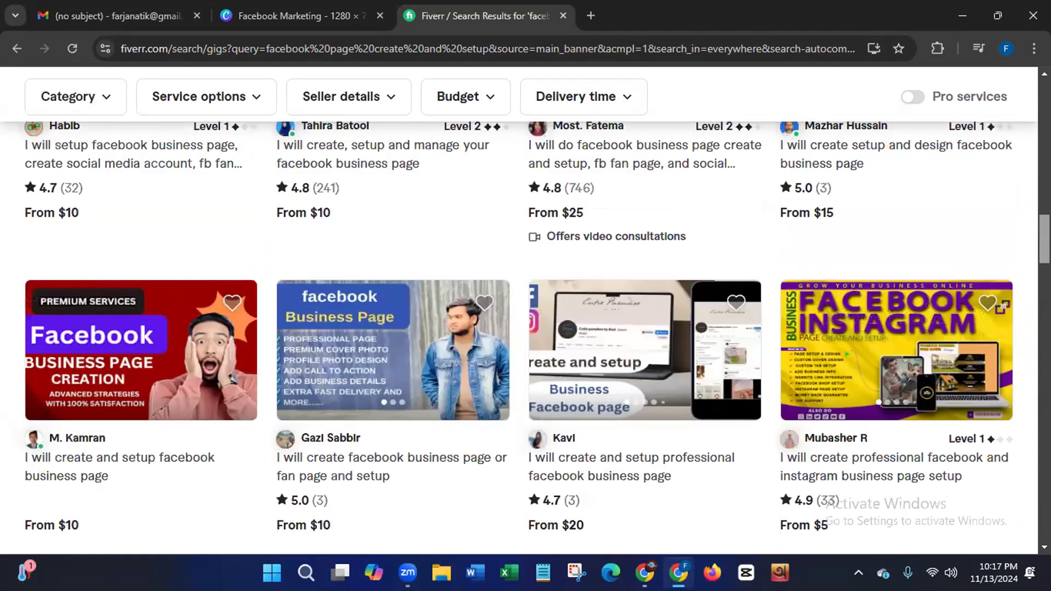
pyautogui.scroll(4, 525, 333)
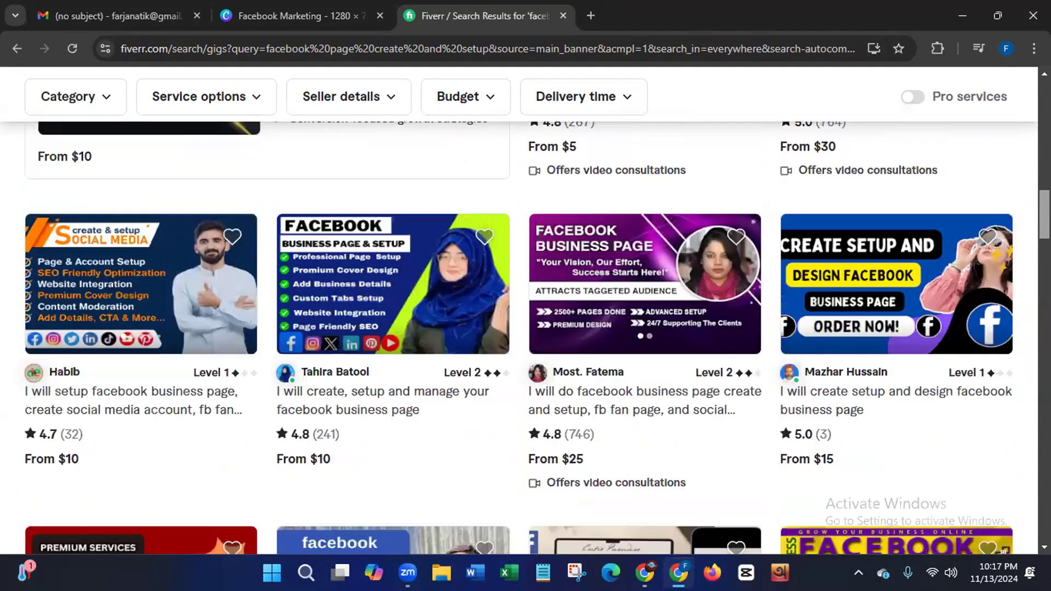
pyautogui.scroll(1, 525, 334)
pyautogui.scroll(2, 526, 334)
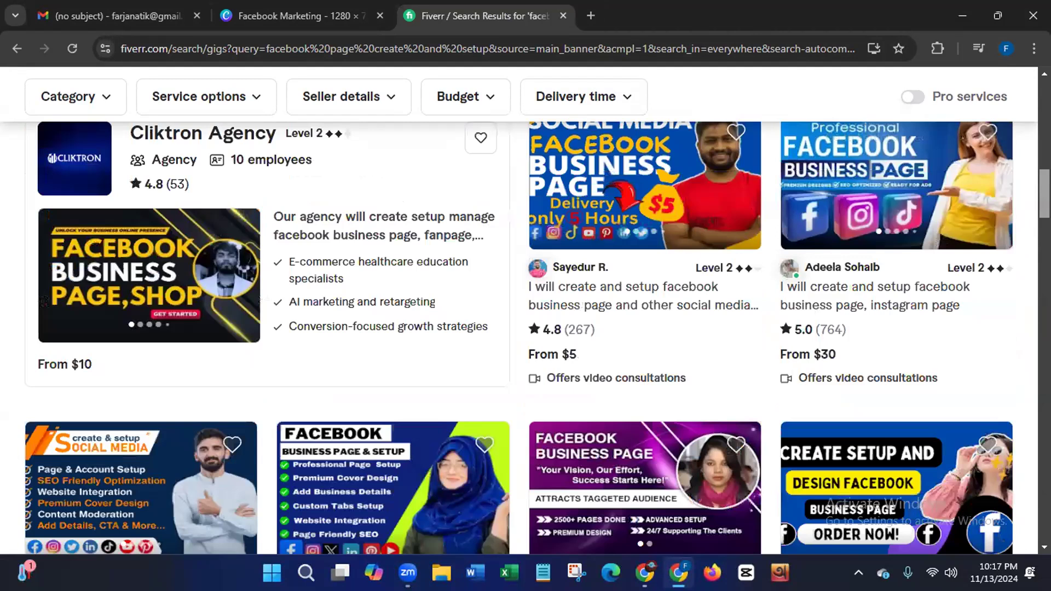
pyautogui.scroll(5, 526, 334)
pyautogui.scroll(4, 525, 334)
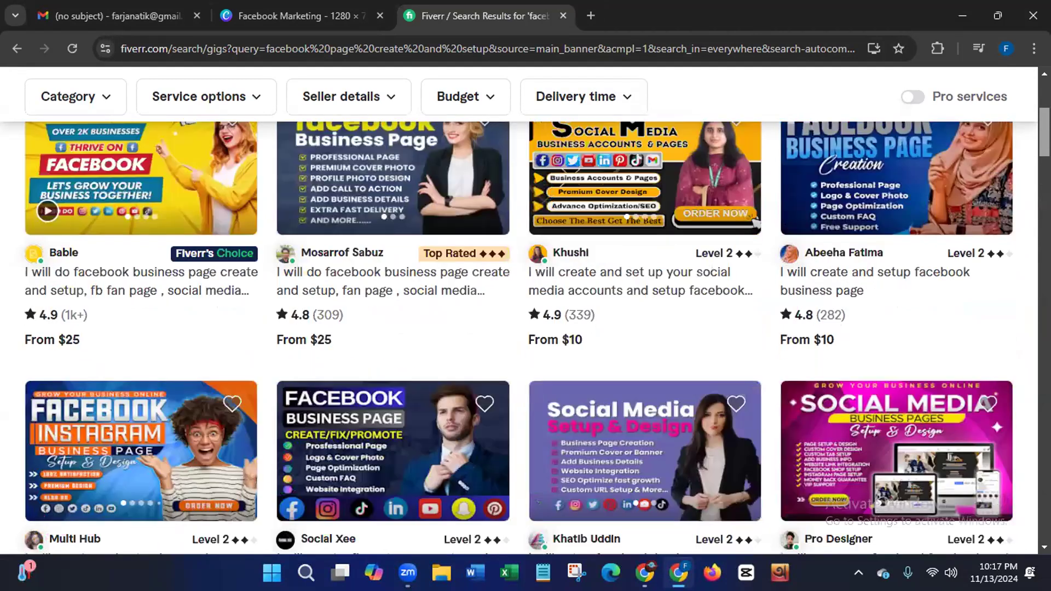
pyautogui.scroll(4, 255, 25)
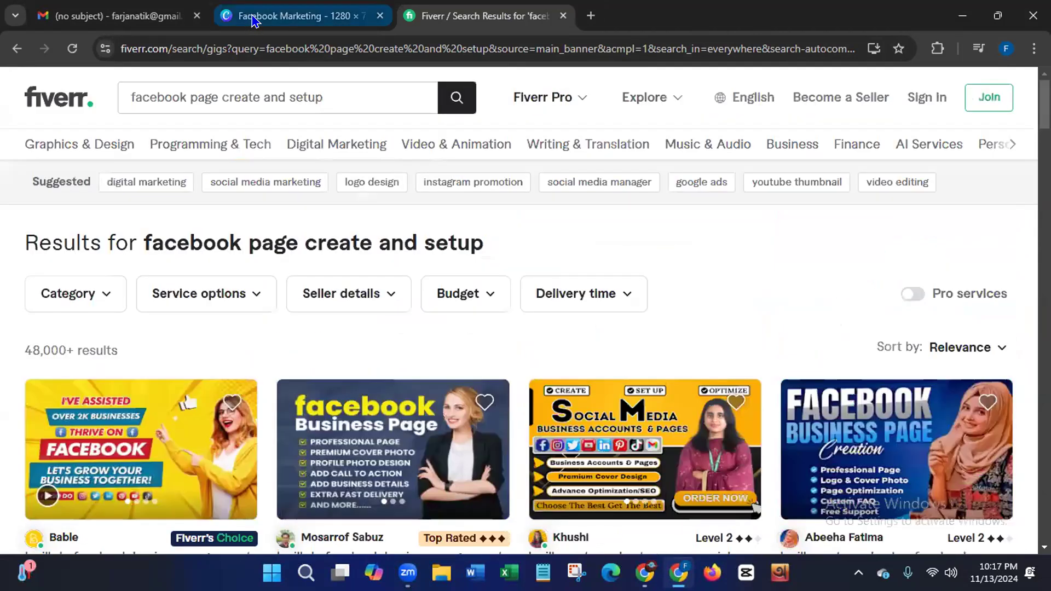
# Back in Canva, replace the title Facebook Marketing with 'I will create a professional Facebook page for you'
pyautogui.hotkey('ctrl', 'shift', 'Tab')
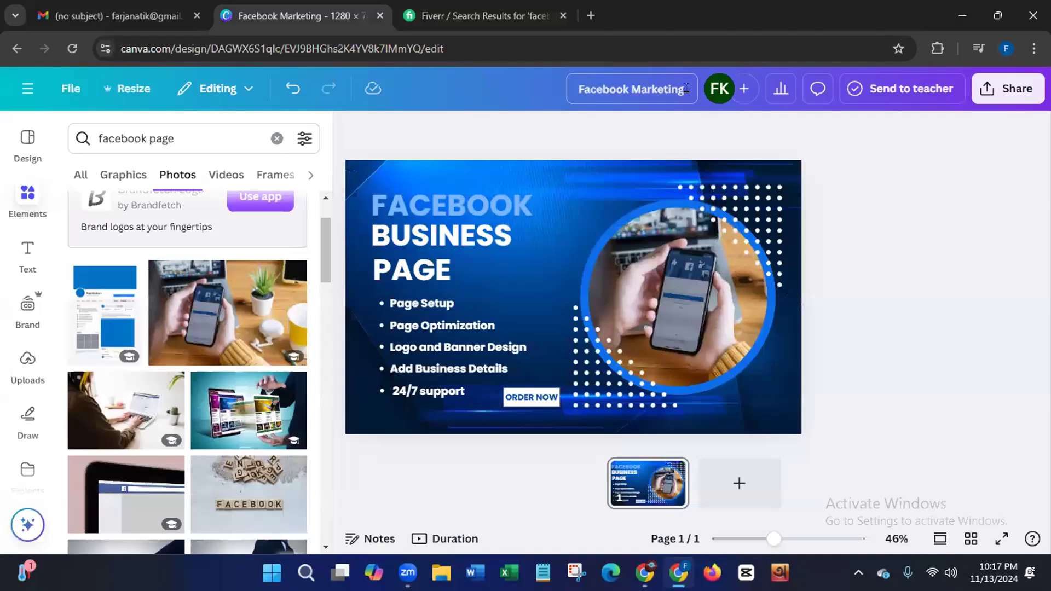
pyautogui.click(665, 88)
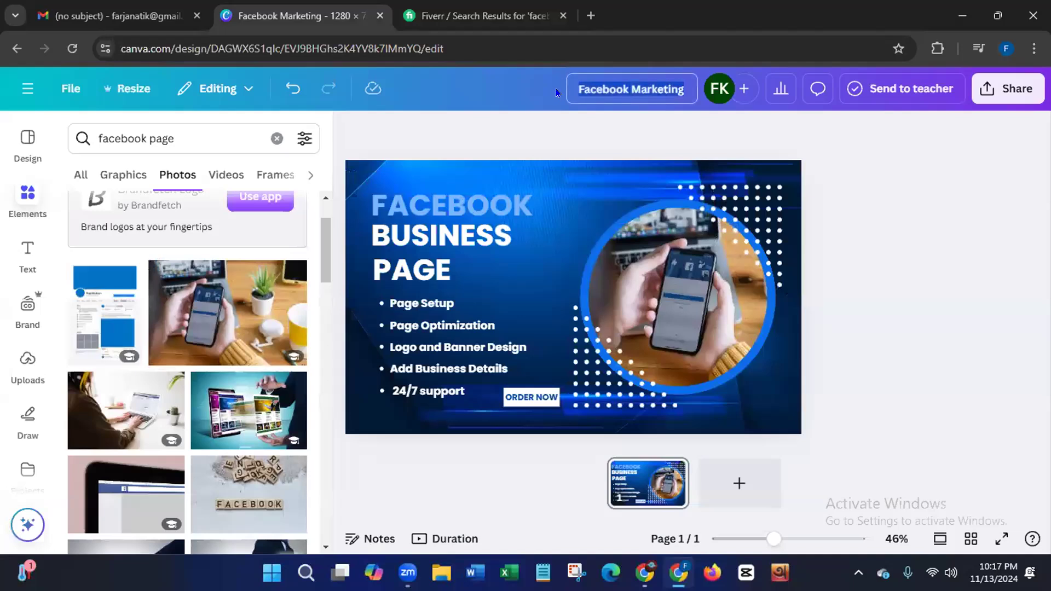
pyautogui.press('BackSpace')
pyautogui.write('I will')
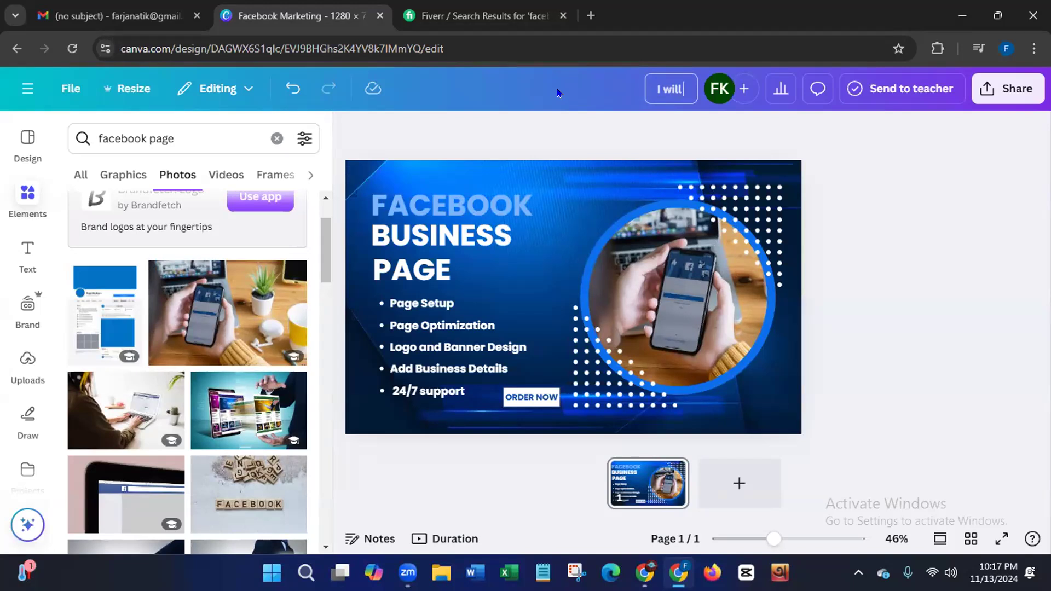
pyautogui.write('create a')
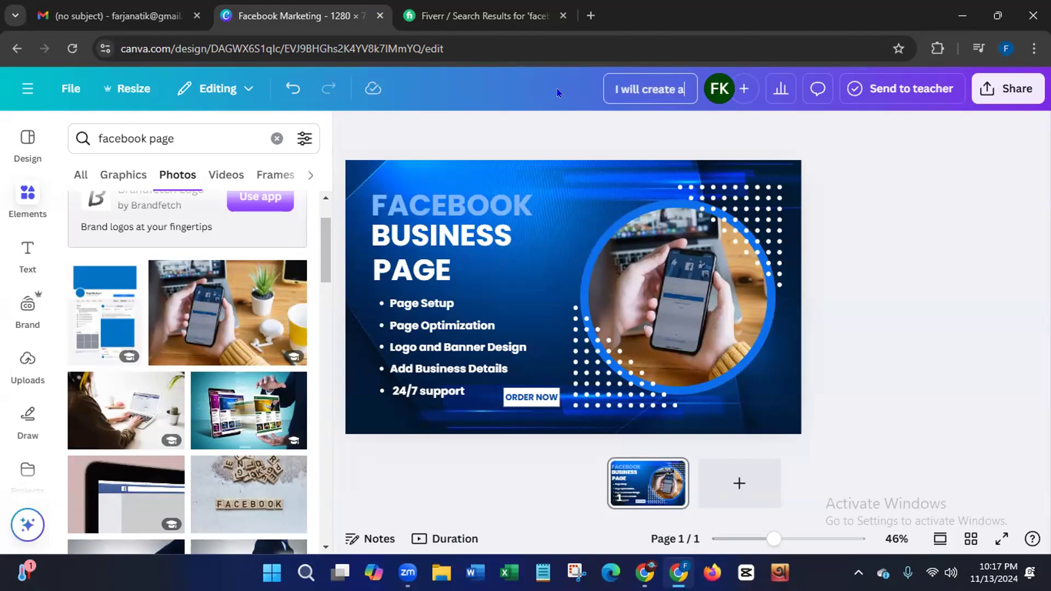
pyautogui.write(' pro')
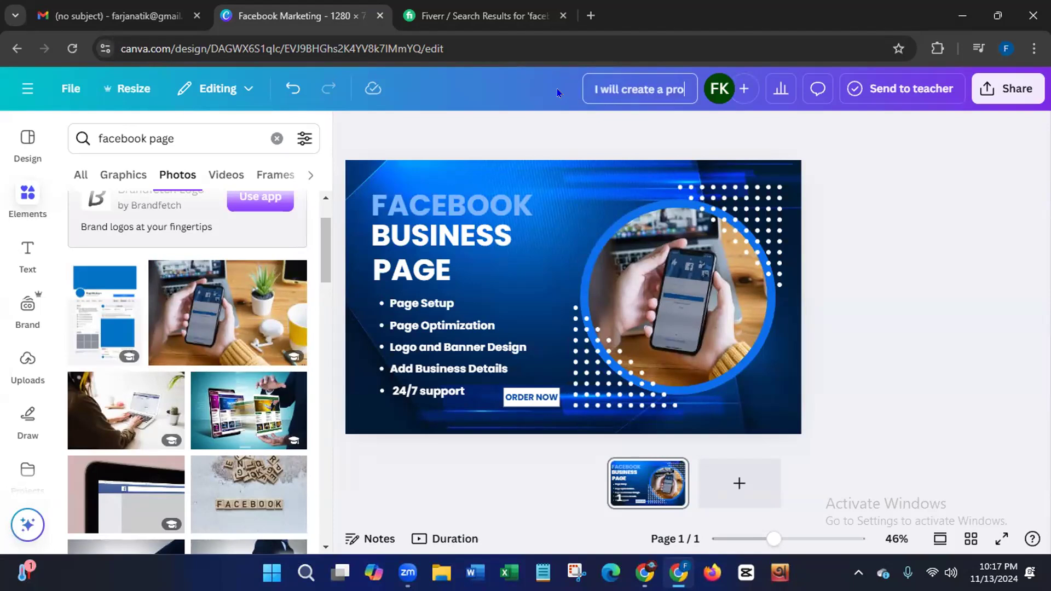
pyautogui.write('fessional')
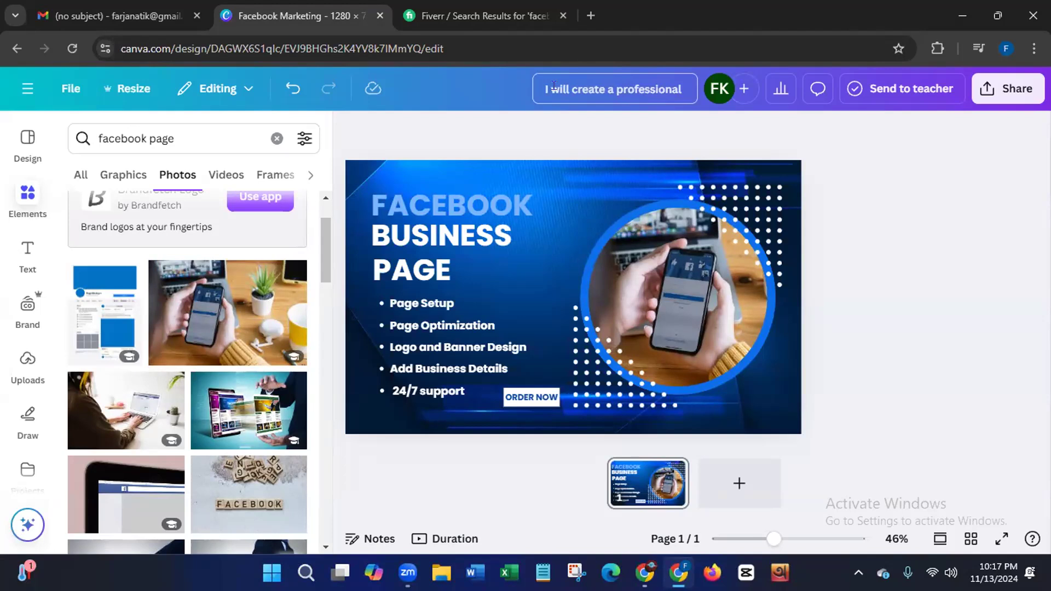
pyautogui.write(' Facev')
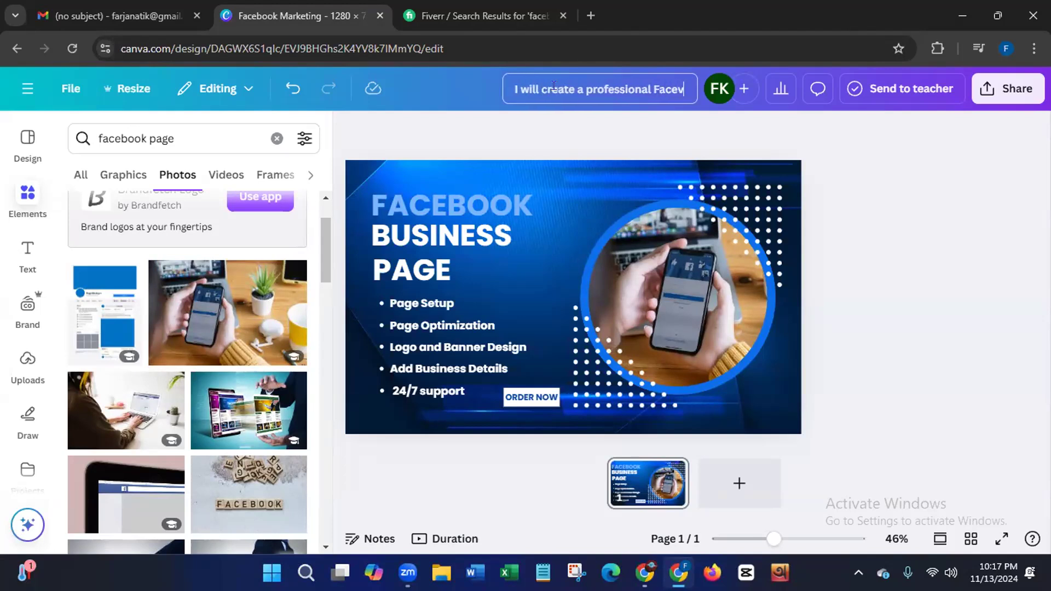
pyautogui.press('BackSpace')
pyautogui.write('b')
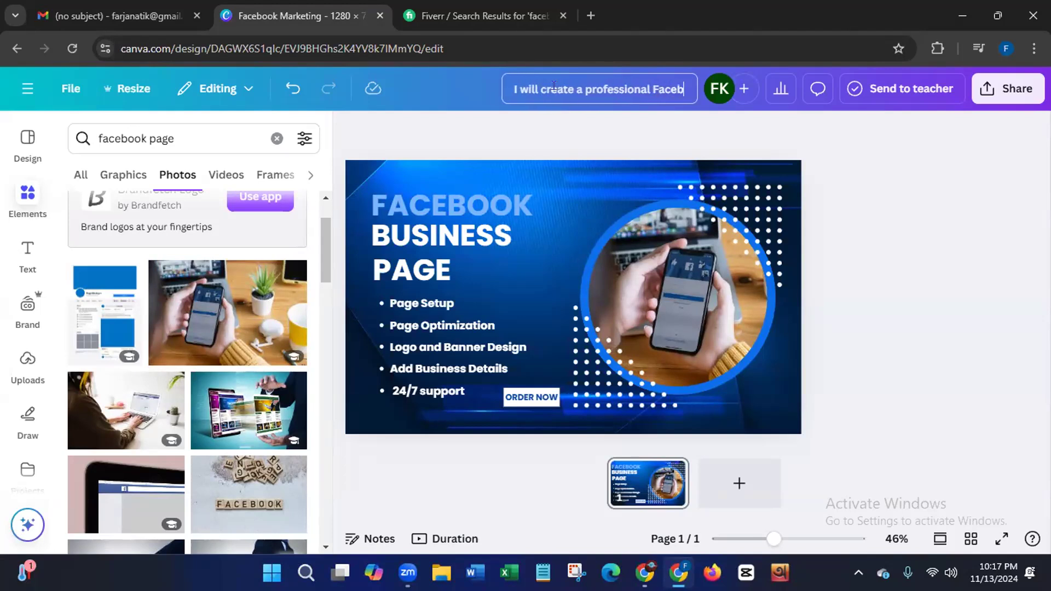
pyautogui.write('ook ')
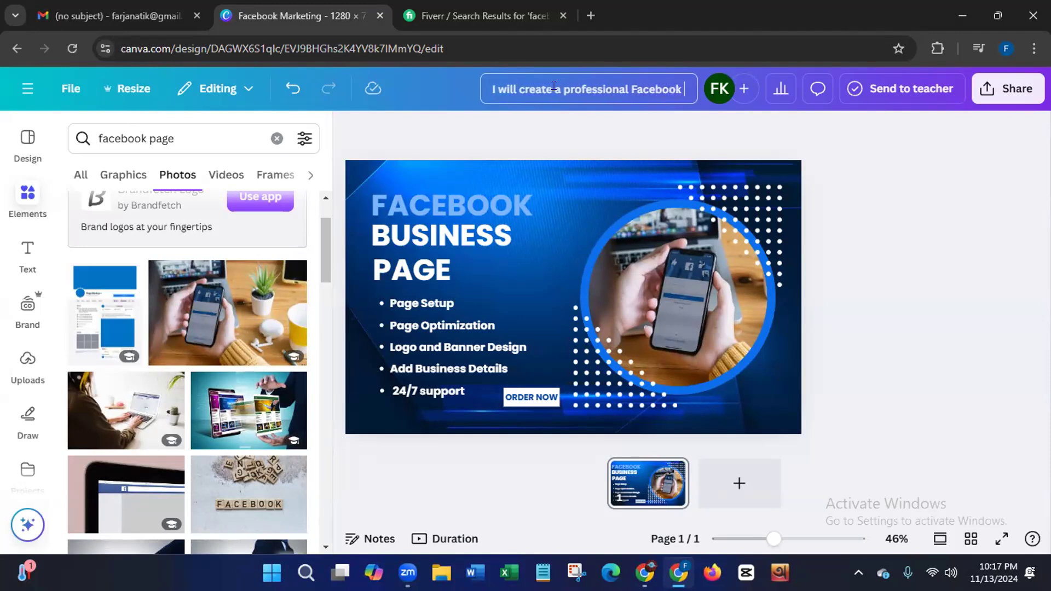
pyautogui.write('page')
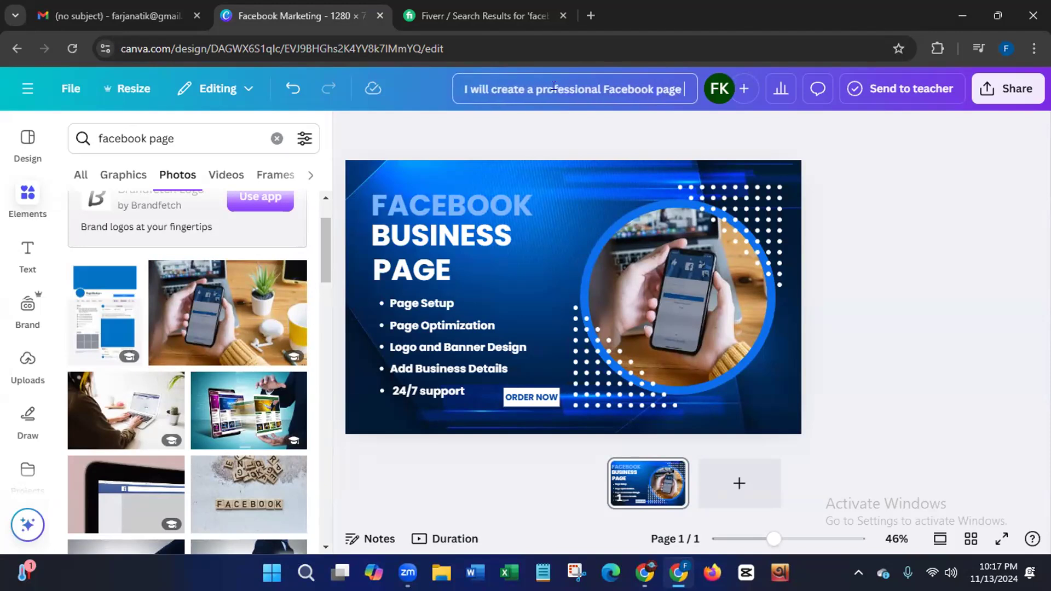
pyautogui.write(' for y')
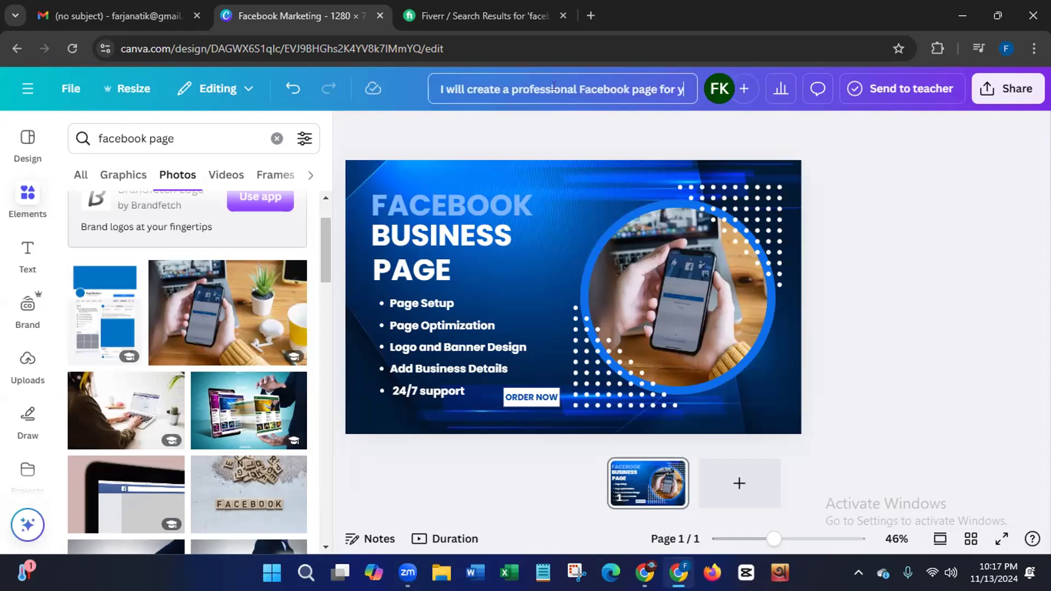
pyautogui.write('ou')
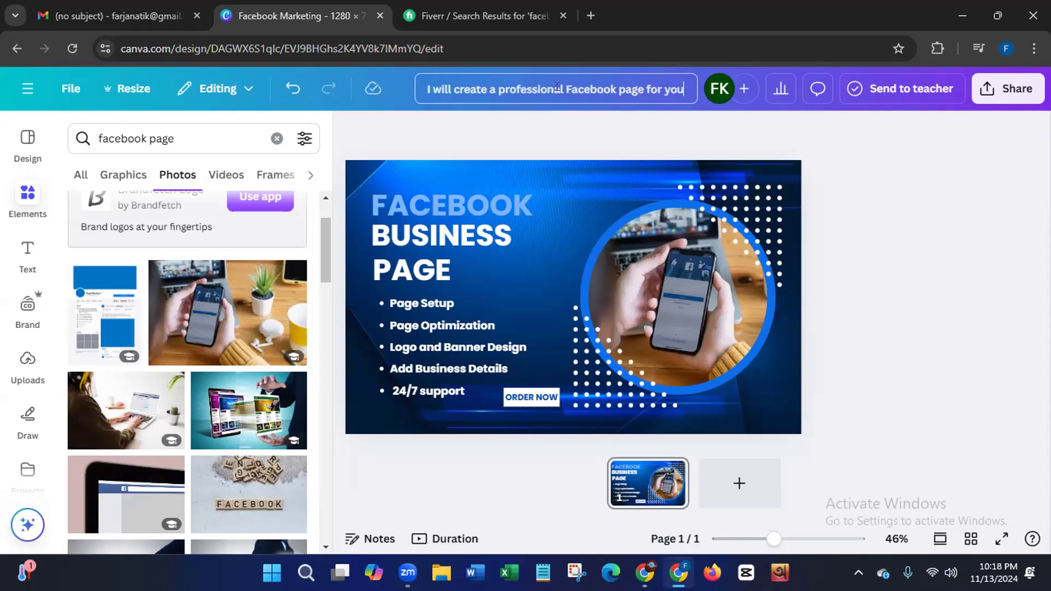
# Replace 'create' in the title with 'do professional setup and optimization of'
pyautogui.click(496, 89)
pyautogui.press('BackSpace')
pyautogui.press('BackSpace')
pyautogui.press('BackSpace')
pyautogui.press('BackSpace')
pyautogui.press('BackSpace')
pyautogui.press('BackSpace')
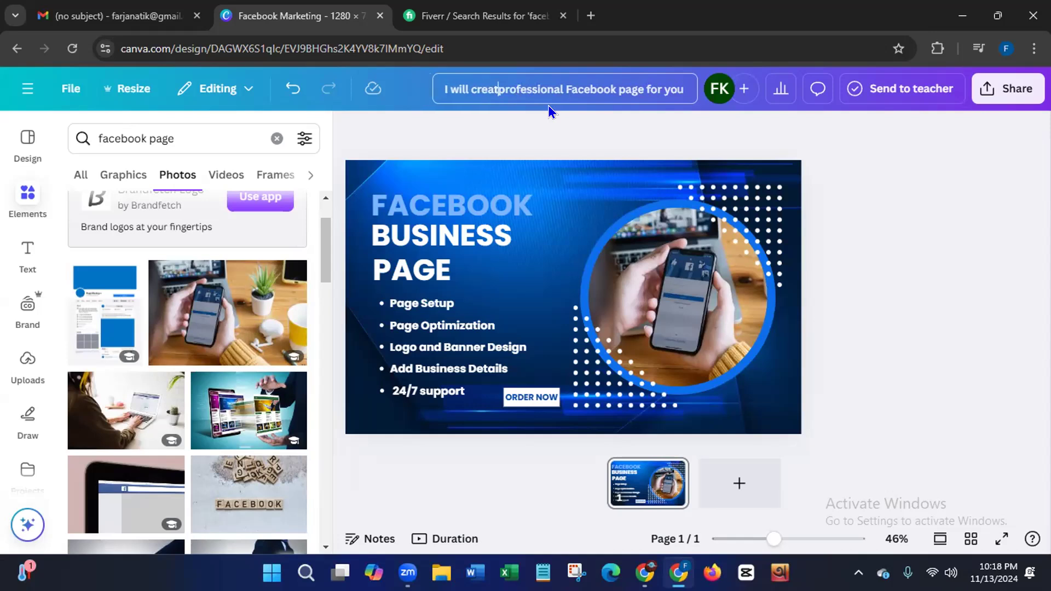
pyautogui.press('BackSpace')
pyautogui.press('BackSpace')
pyautogui.press('BackSpace')
pyautogui.write('do professional set')
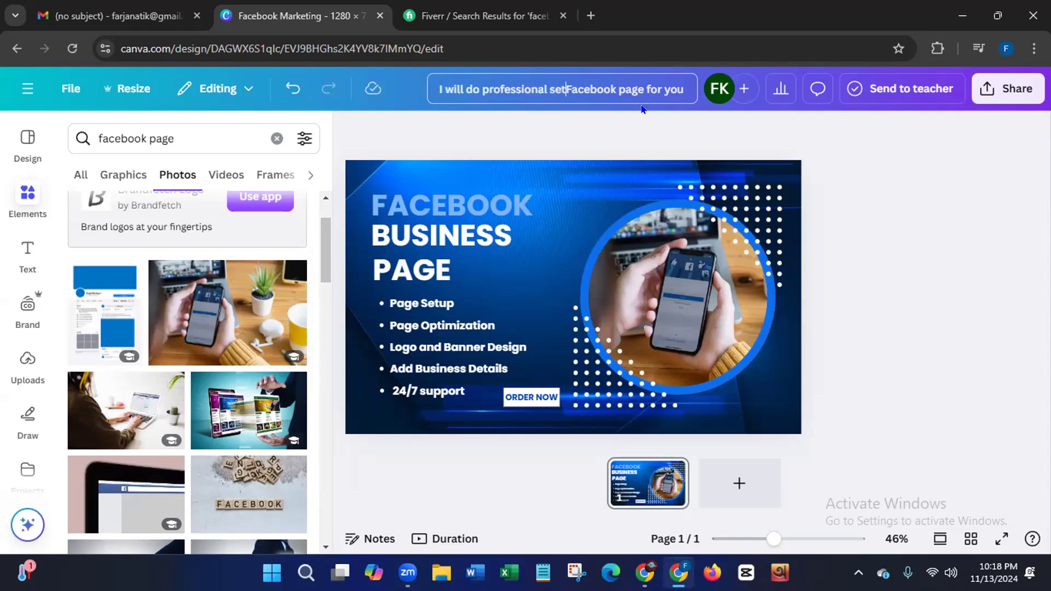
pyautogui.write('up ')
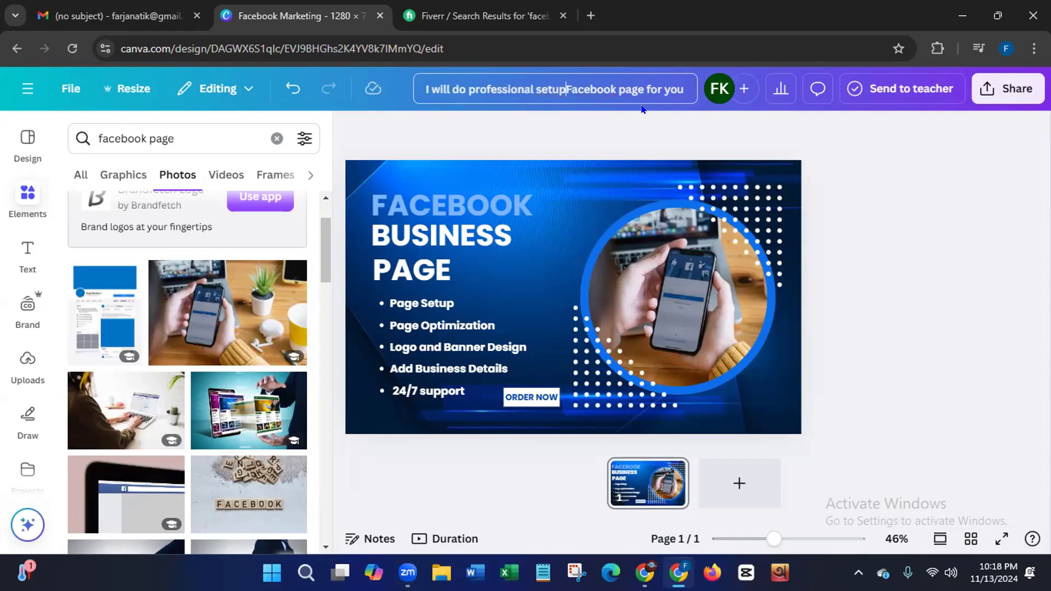
pyautogui.write('and ')
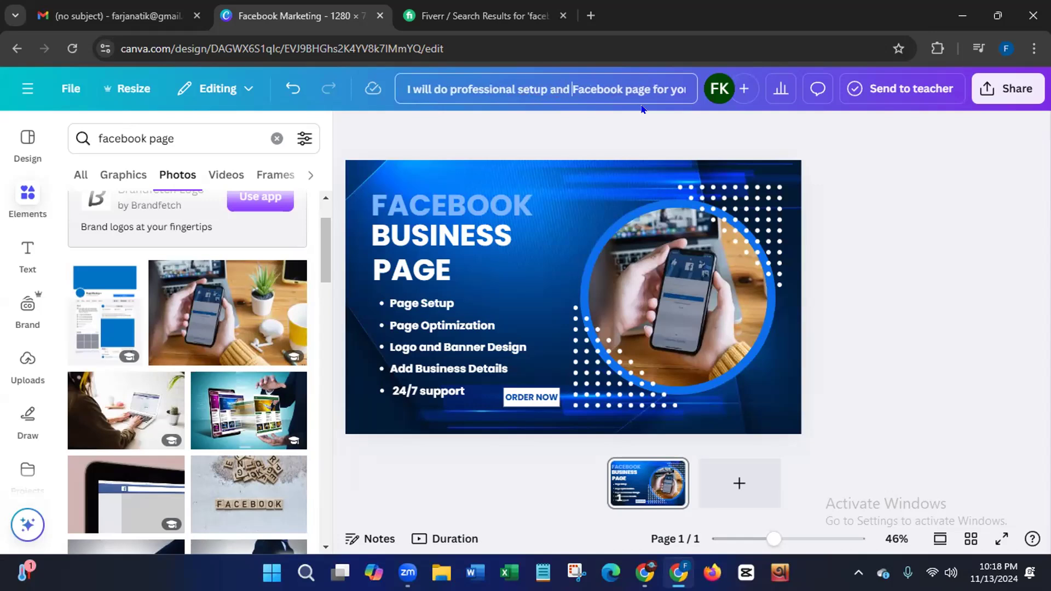
pyautogui.write('optimization')
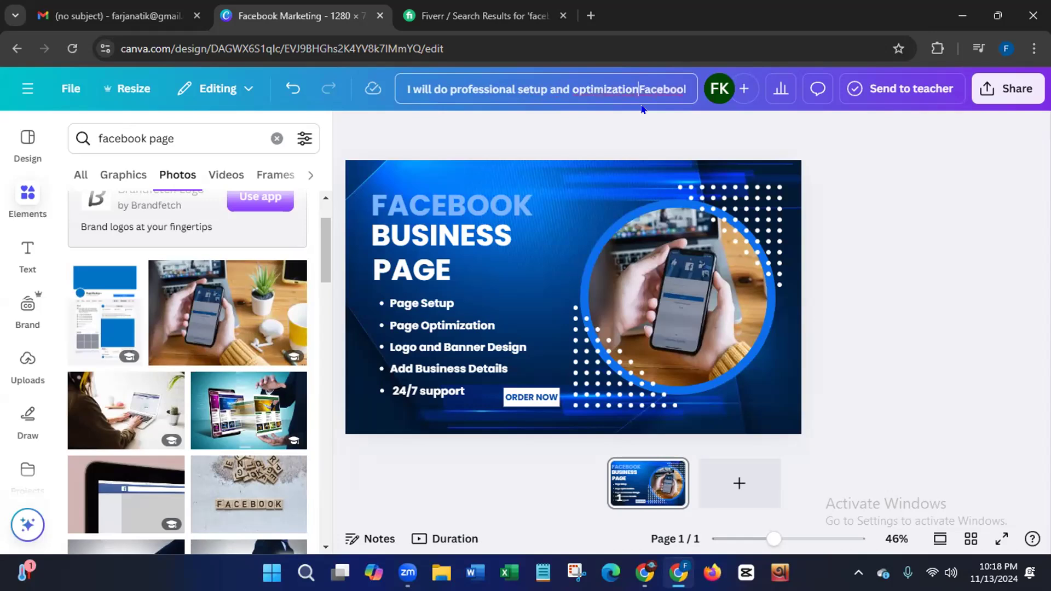
pyautogui.write(' of')
pyautogui.press('Right')
pyautogui.press('Right')
pyautogui.press('Right')
pyautogui.press('Right')
pyautogui.press('Right')
pyautogui.press('Right')
pyautogui.press('Right')
pyautogui.press('Right')
pyautogui.press('Right')
pyautogui.press('Right')
pyautogui.press('Right')
pyautogui.press('Right')
pyautogui.press('Right')
pyautogui.press('Right')
pyautogui.press('Right')
pyautogui.press('Right')
pyautogui.press('Right')
pyautogui.press('Right')
pyautogui.press('Right')
pyautogui.press('Left')
pyautogui.press('Left')
pyautogui.press('Left')
pyautogui.press('Left')
pyautogui.press('Left')
pyautogui.press('Left')
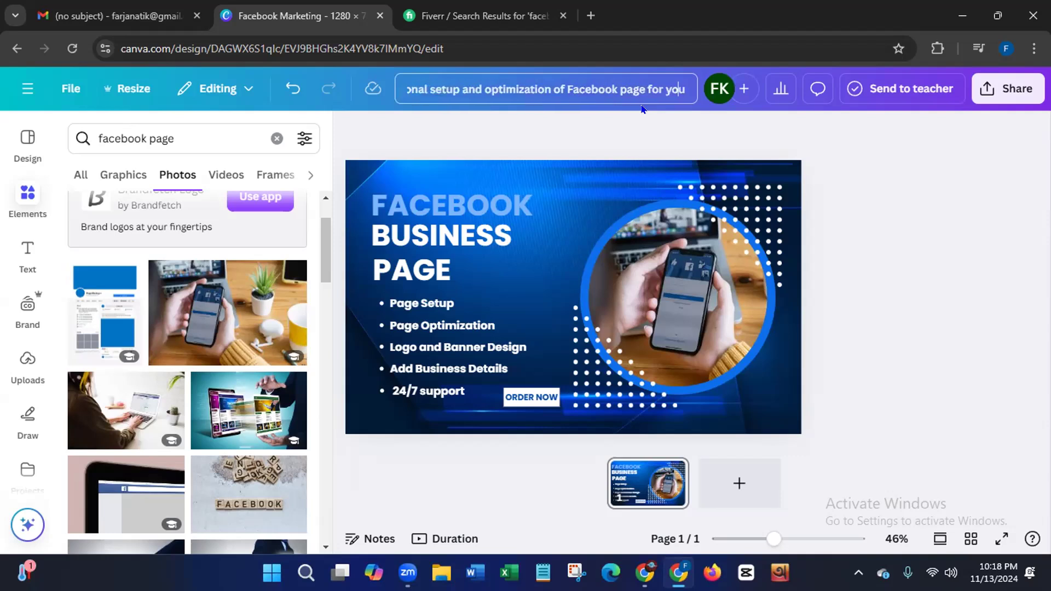
pyautogui.press('Left')
pyautogui.press('Left')
pyautogui.press('Left')
pyautogui.press('Left')
pyautogui.press('Left')
pyautogui.press('Left')
pyautogui.press('Left')
pyautogui.press('Left')
pyautogui.press('Left')
pyautogui.press('Left')
pyautogui.press('Left')
pyautogui.press('Left')
pyautogui.press('Left')
pyautogui.press('Left')
pyautogui.press('BackSpace')
pyautogui.press('BackSpace')
pyautogui.press('BackSpace')
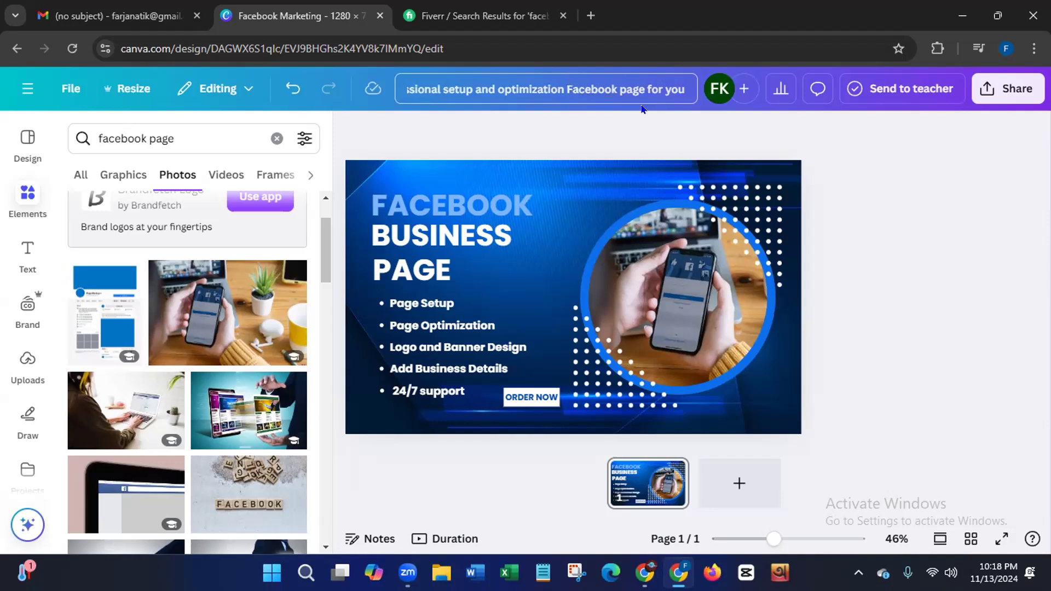
pyautogui.write('of')
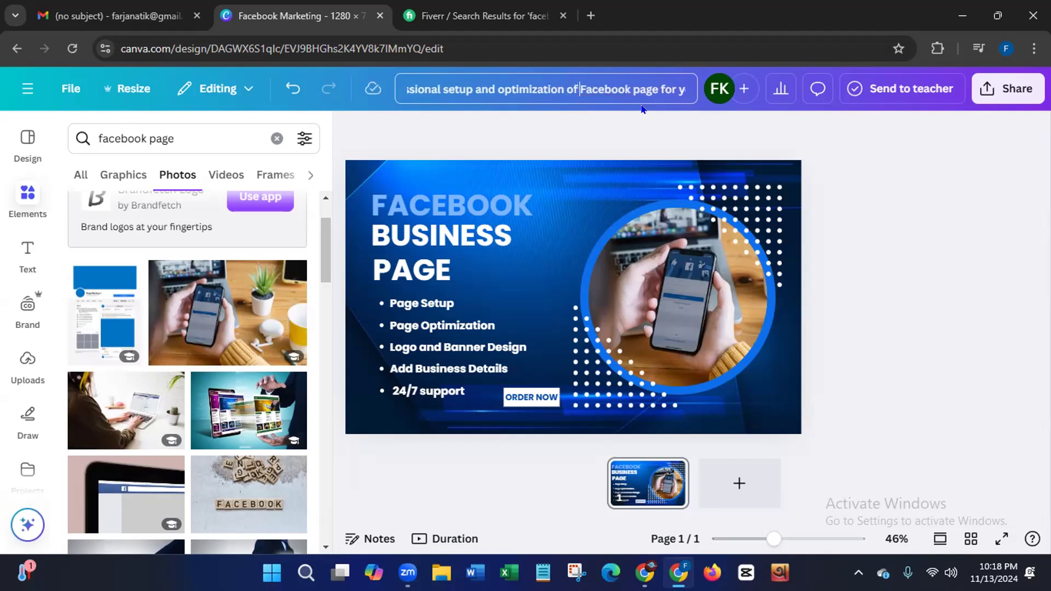
# Insert 'business' before page and 'for you' at the end, committing the new title
pyautogui.press('Right')
pyautogui.press('Right')
pyautogui.press('Right')
pyautogui.press('Right')
pyautogui.press('Right')
pyautogui.press('Right')
pyautogui.press('Right')
pyautogui.press('Right')
pyautogui.write('business')
pyautogui.press('End')
pyautogui.write('for you')
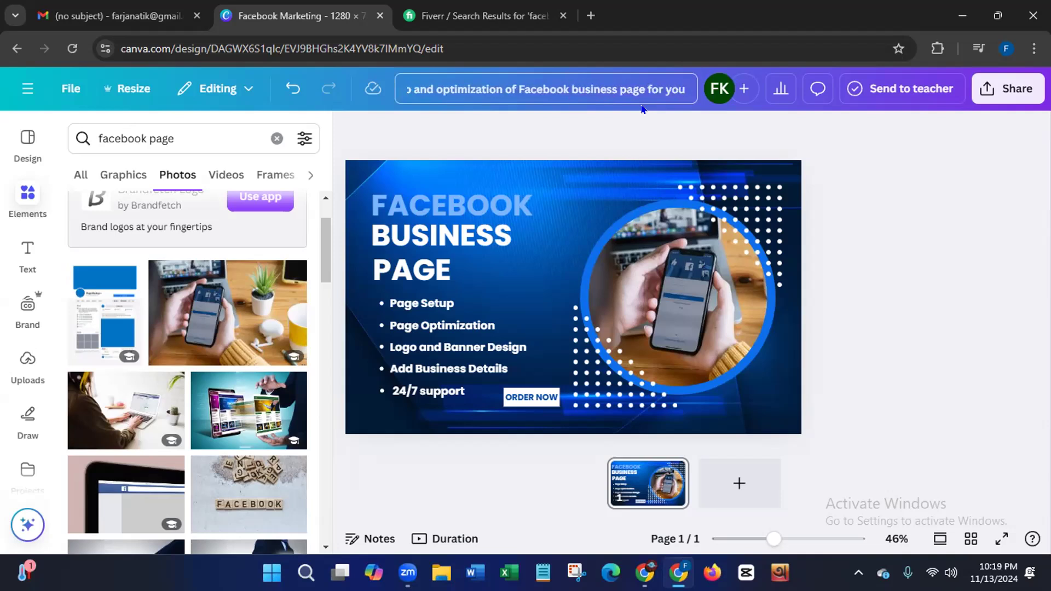
pyautogui.press('Return')
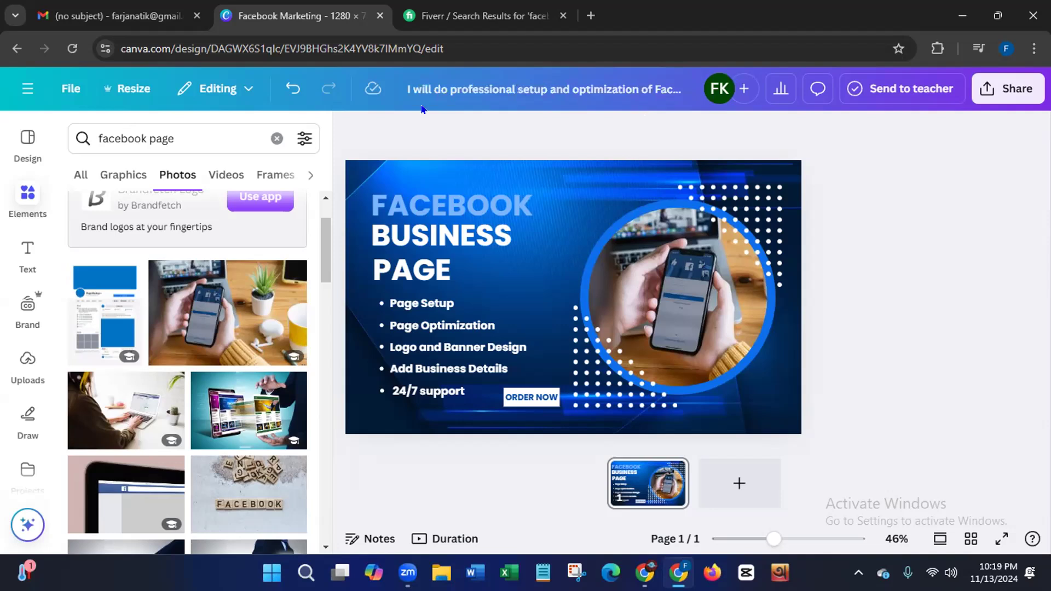
pyautogui.click(403, 87)
pyautogui.doubleClick(404, 87)
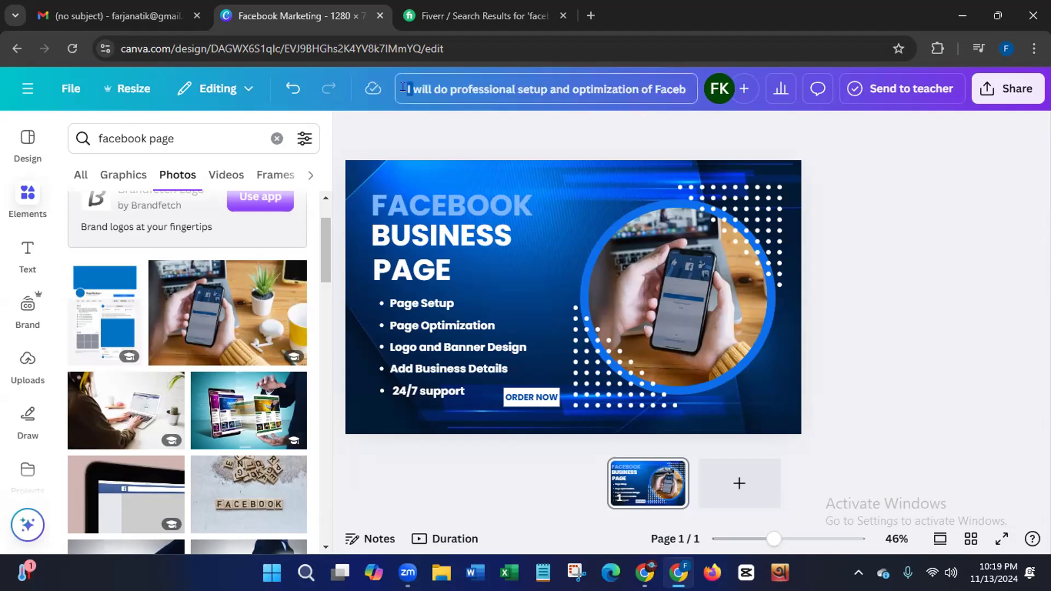
pyautogui.hotkey('shift', 'Right')
pyautogui.hotkey('shift', 'Right')
pyautogui.hotkey('shift', 'Right')
pyautogui.hotkey('shift', 'Right')
pyautogui.hotkey('shift', 'Right')
pyautogui.hotkey('shift', 'Right')
pyautogui.hotkey('shift', 'Right')
pyautogui.hotkey('shift', 'Right')
pyautogui.hotkey('shift', 'Right')
pyautogui.hotkey('shift', 'Right')
pyautogui.hotkey('shift', 'Right')
pyautogui.hotkey('shift', 'Right')
pyautogui.hotkey('shift', 'Right')
pyautogui.hotkey('shift', 'Right')
pyautogui.hotkey('shift', 'Right')
pyautogui.hotkey('shift', 'Right')
pyautogui.hotkey('shift', 'Right')
pyautogui.hotkey('shift', 'Right')
pyautogui.hotkey('shift', 'Right')
pyautogui.hotkey('shift', 'Right')
pyautogui.hotkey('shift', 'Right')
pyautogui.hotkey('shift', 'Right')
pyautogui.hotkey('shift', 'Right')
pyautogui.hotkey('shift', 'Right')
pyautogui.hotkey('shift', 'Right')
pyautogui.hotkey('shift', 'Right')
pyautogui.hotkey('shift', 'Right')
pyautogui.hotkey('shift', 'Right')
pyautogui.hotkey('shift', 'Right')
pyautogui.hotkey('shift', 'Right')
pyautogui.hotkey('shift', 'Right')
pyautogui.hotkey('shift', 'Right')
pyautogui.hotkey('shift', 'Right')
pyautogui.hotkey('shift', 'Right')
pyautogui.hotkey('shift', 'Right')
pyautogui.hotkey('shift', 'Right')
pyautogui.hotkey('shift', 'Right')
pyautogui.hotkey('shift', 'Right')
pyautogui.hotkey('shift', 'Right')
pyautogui.hotkey('shift', 'Right')
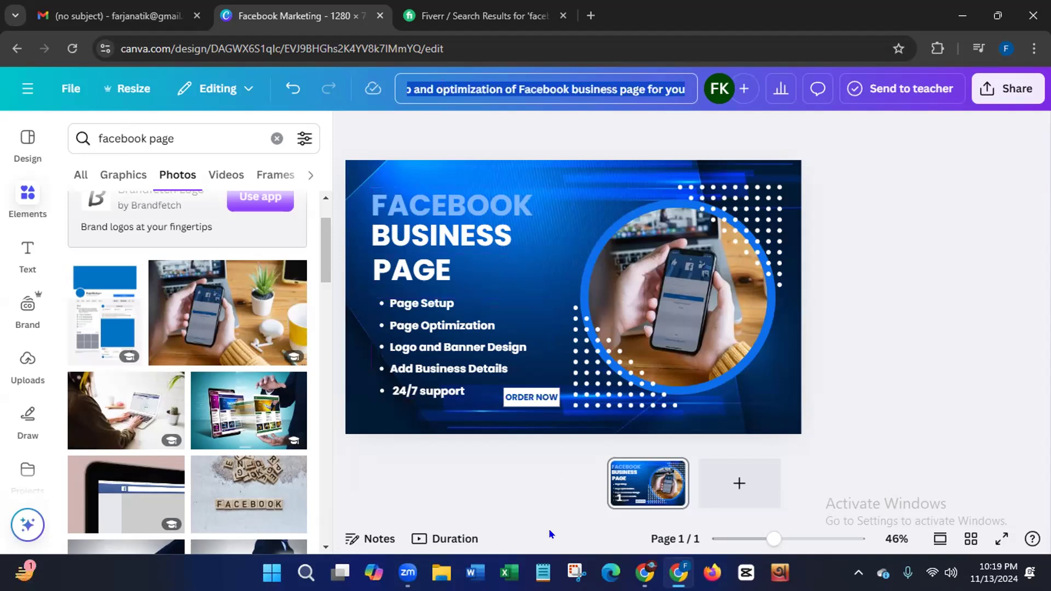
pyautogui.click(881, 203)
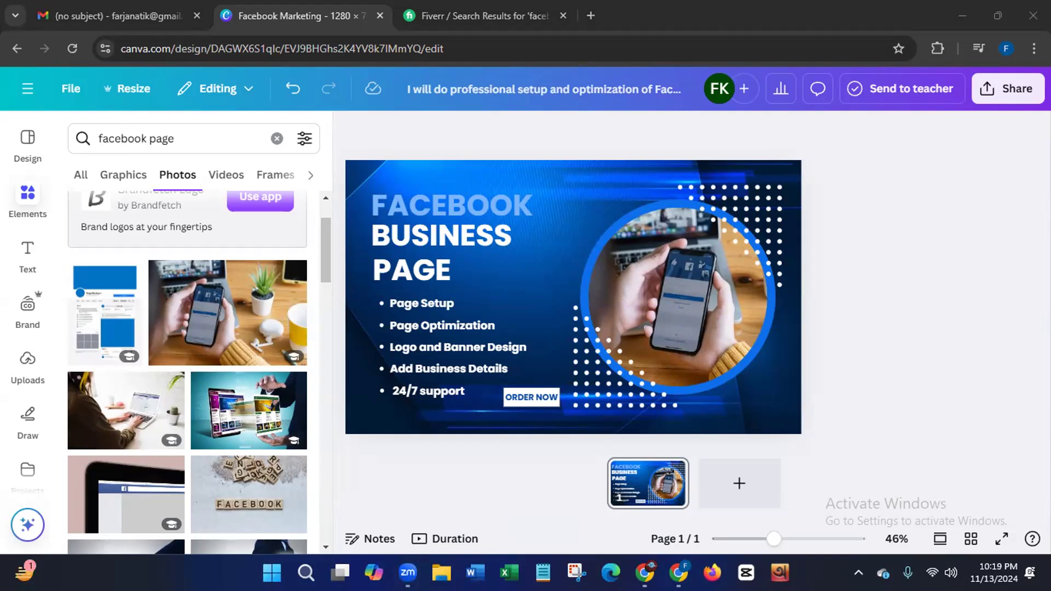
# Download the design as a JPG at quality 100 and check the finished download
pyautogui.click(1013, 90)
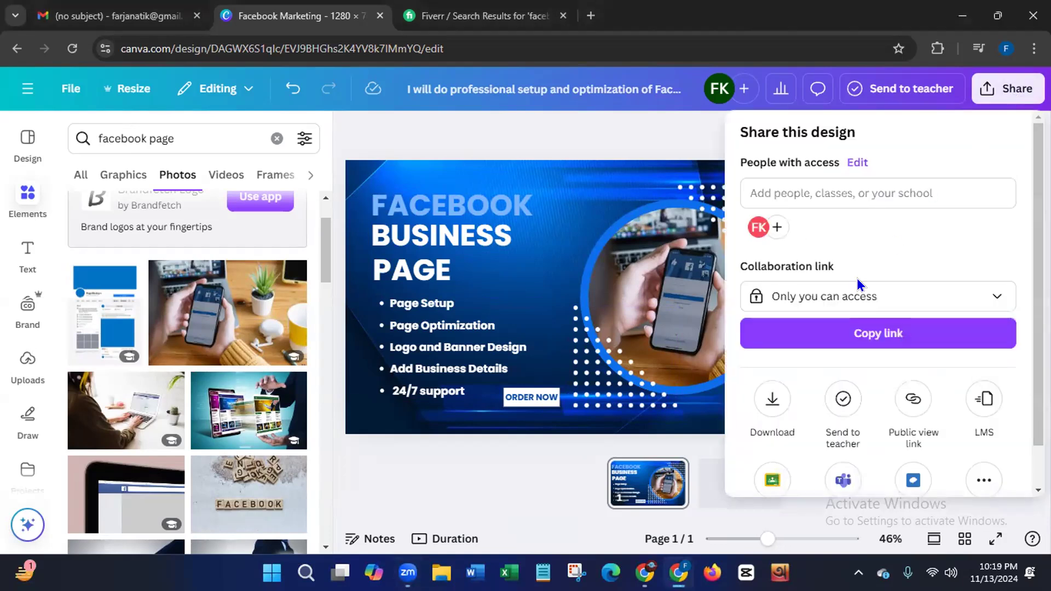
pyautogui.click(772, 403)
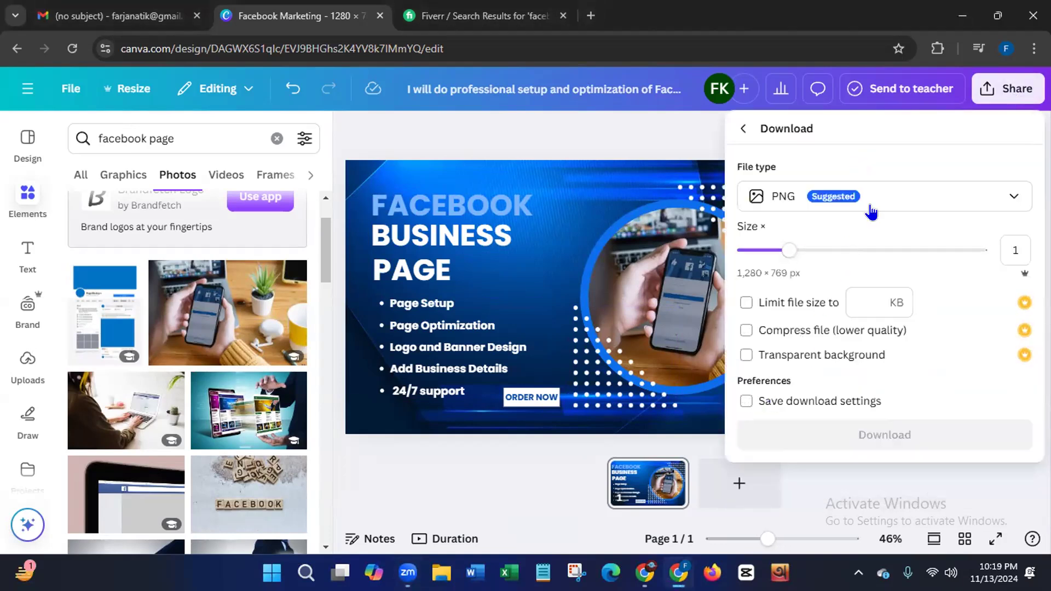
pyautogui.click(875, 202)
pyautogui.click(784, 248)
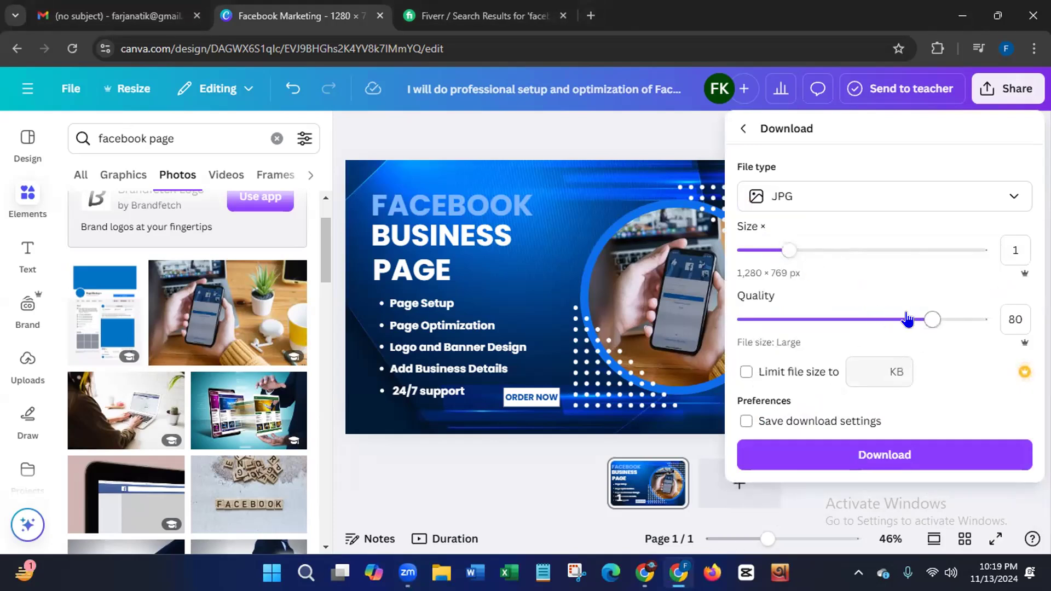
pyautogui.moveTo(927, 319); pyautogui.dragTo(999, 328)
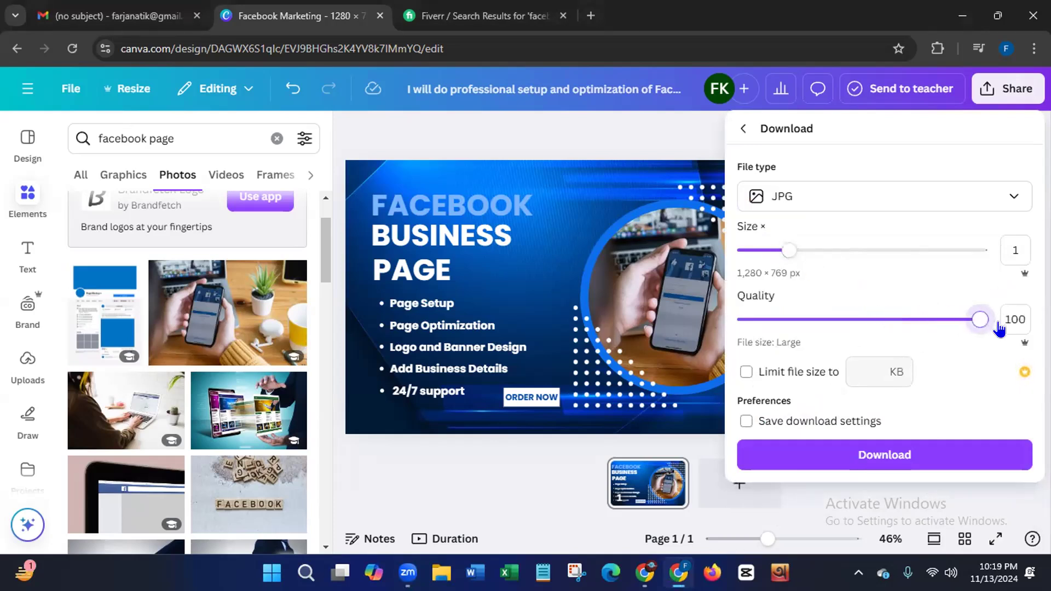
pyautogui.click(980, 459)
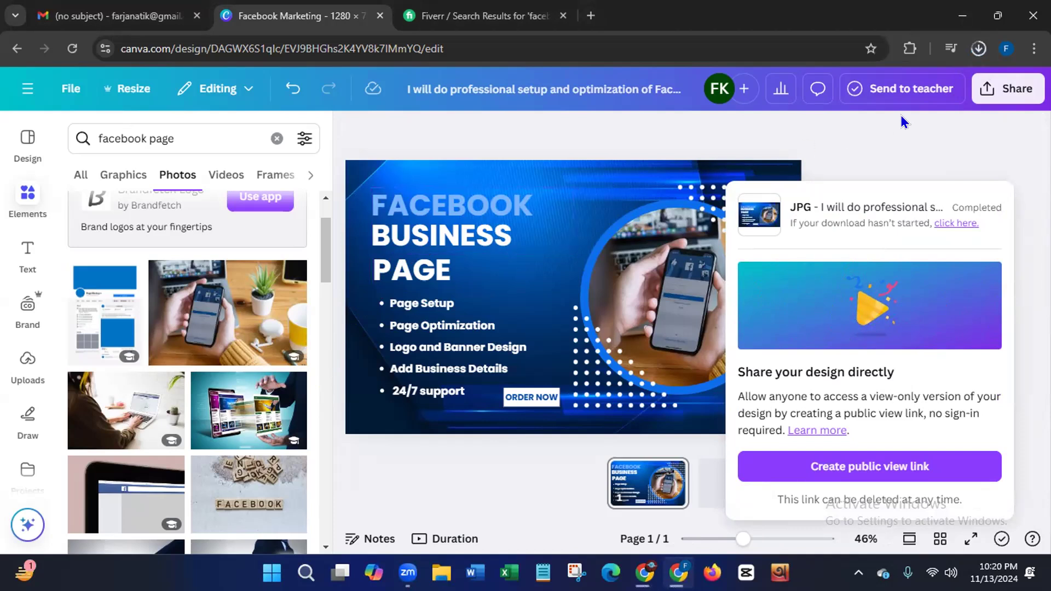
pyautogui.click(979, 48)
# Open the Details tab of the downloaded JPG's Properties from the Downloads folder
pyautogui.click(1033, 16)
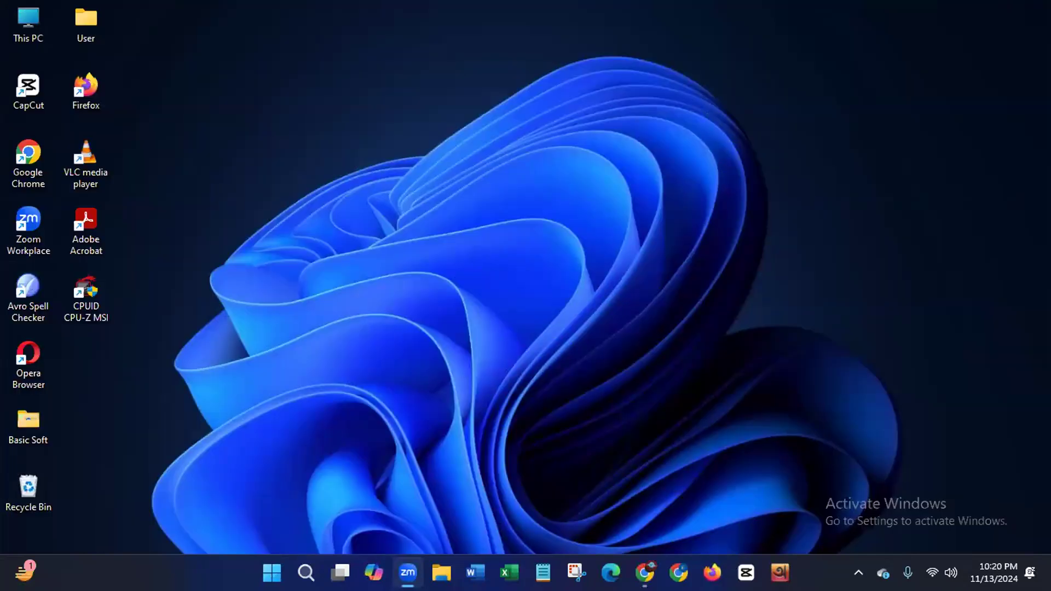
pyautogui.click(441, 572)
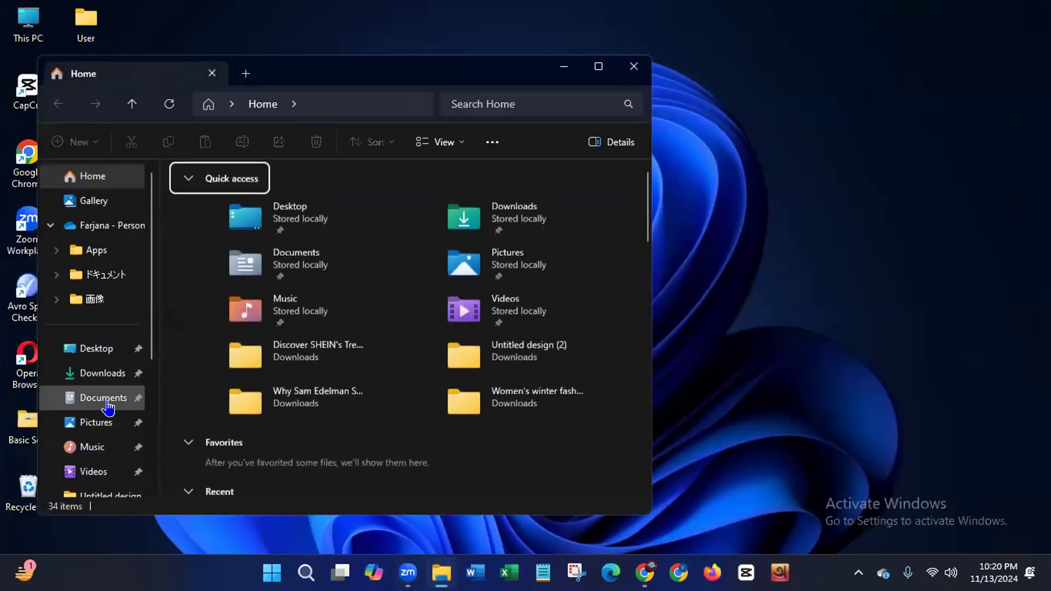
pyautogui.click(104, 374)
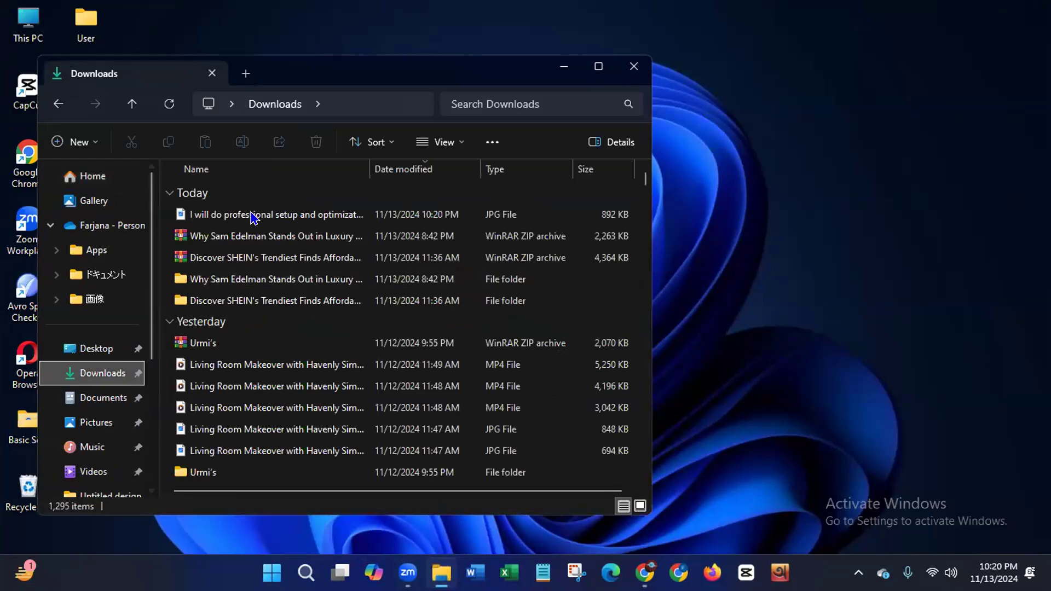
pyautogui.rightClick(253, 217)
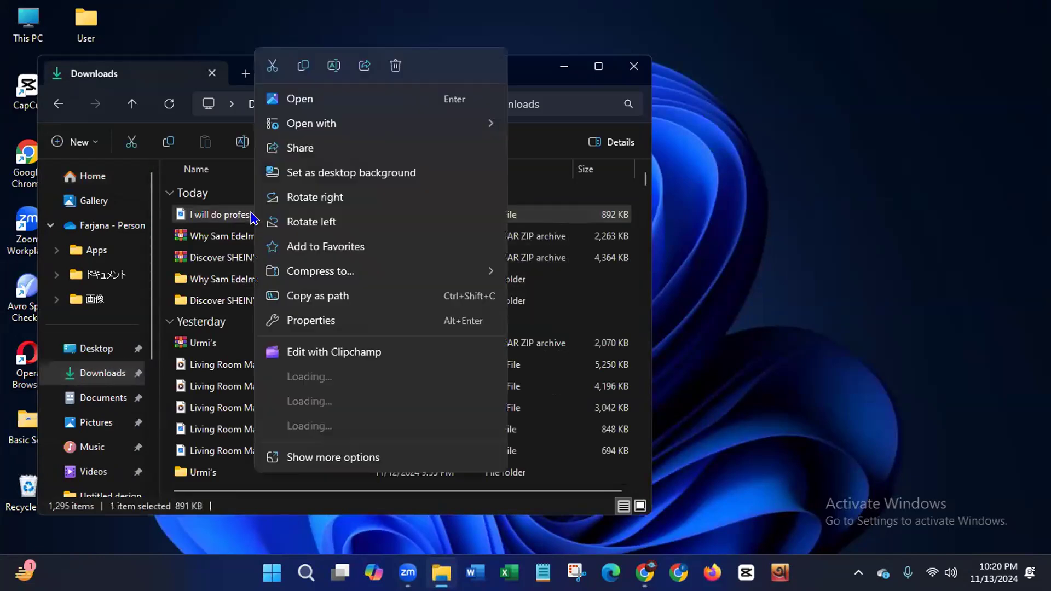
pyautogui.click(301, 482)
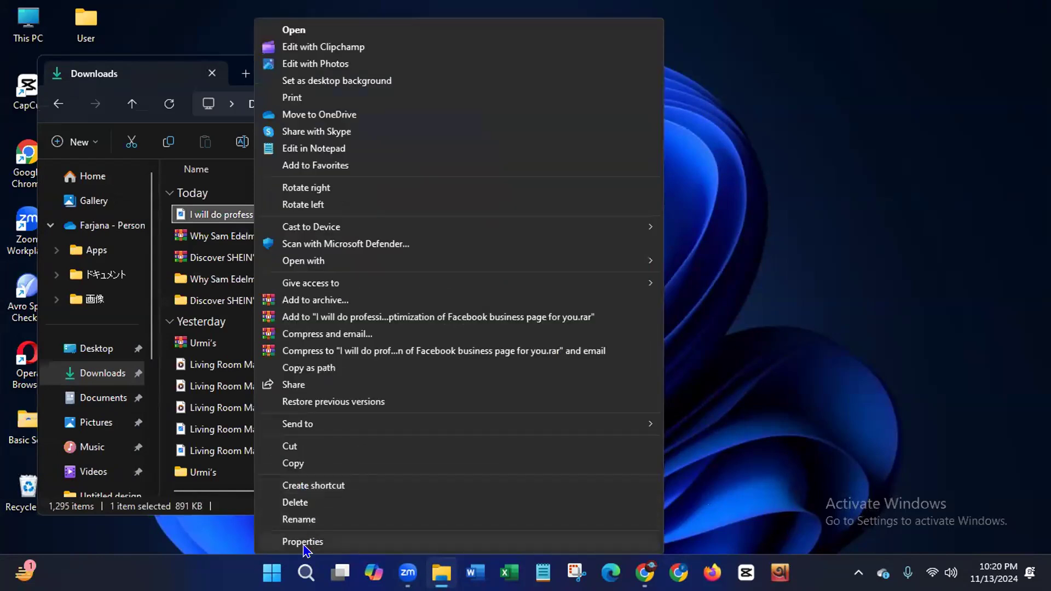
pyautogui.click(302, 543)
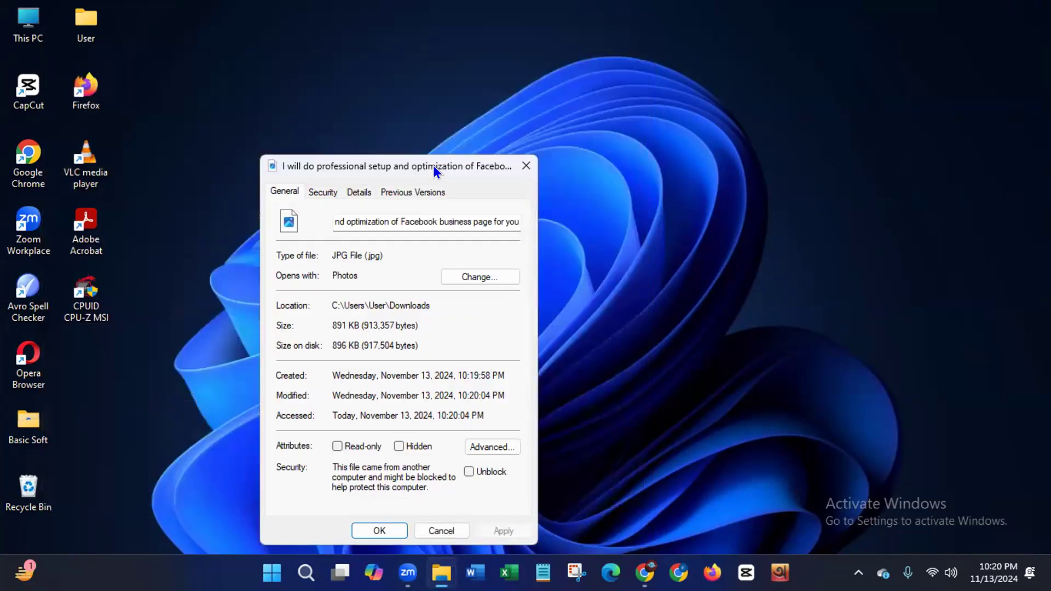
pyautogui.moveTo(433, 166); pyautogui.dragTo(580, 43)
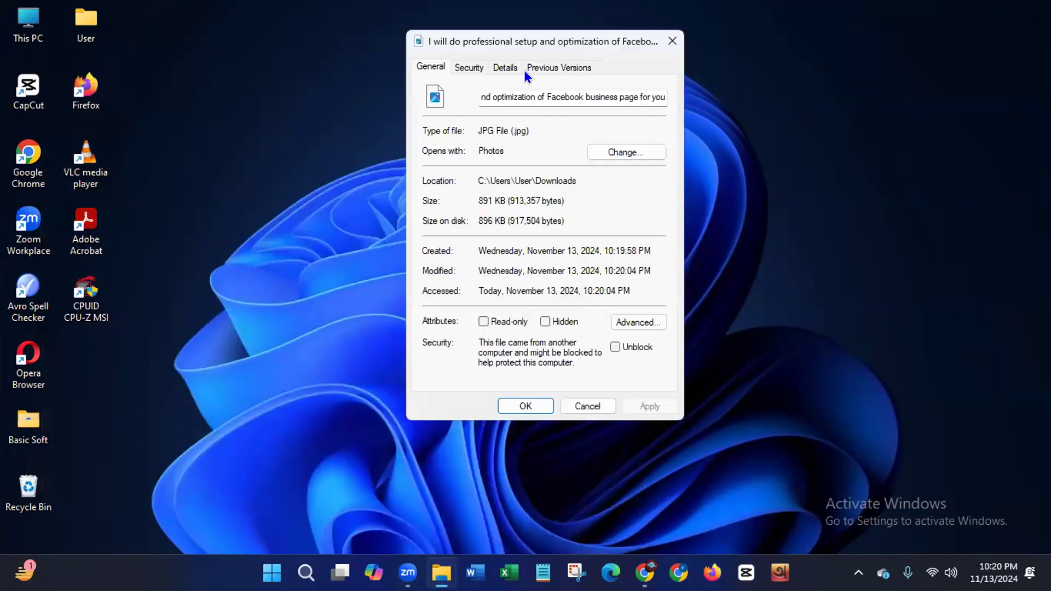
pyautogui.click(507, 65)
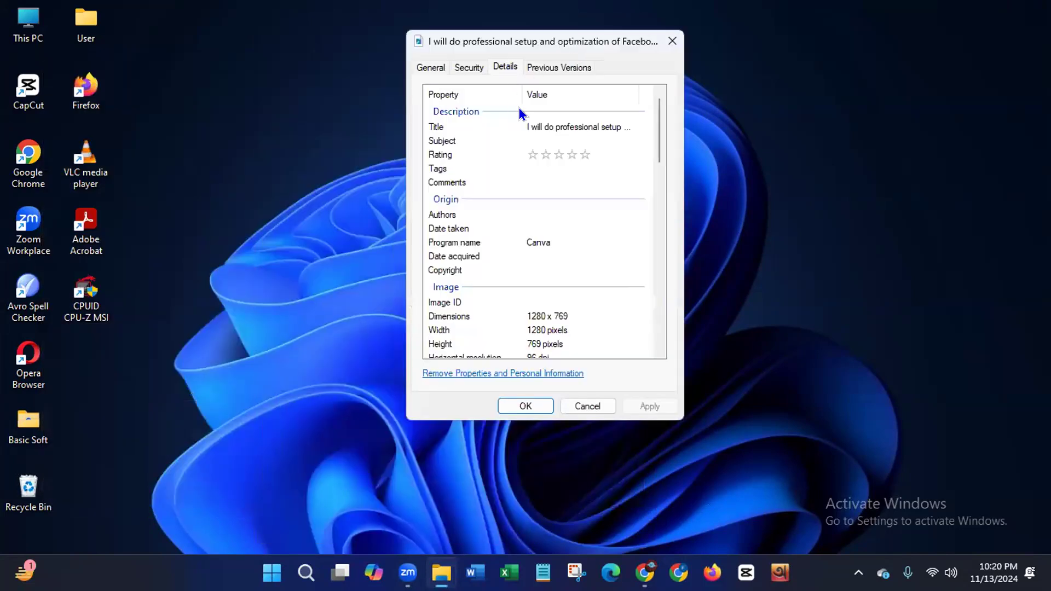
# Delete the trailing 1 from the JPG's Title
pyautogui.click(547, 121)
pyautogui.hotkey('ctrl', 'c')
pyautogui.click(628, 123)
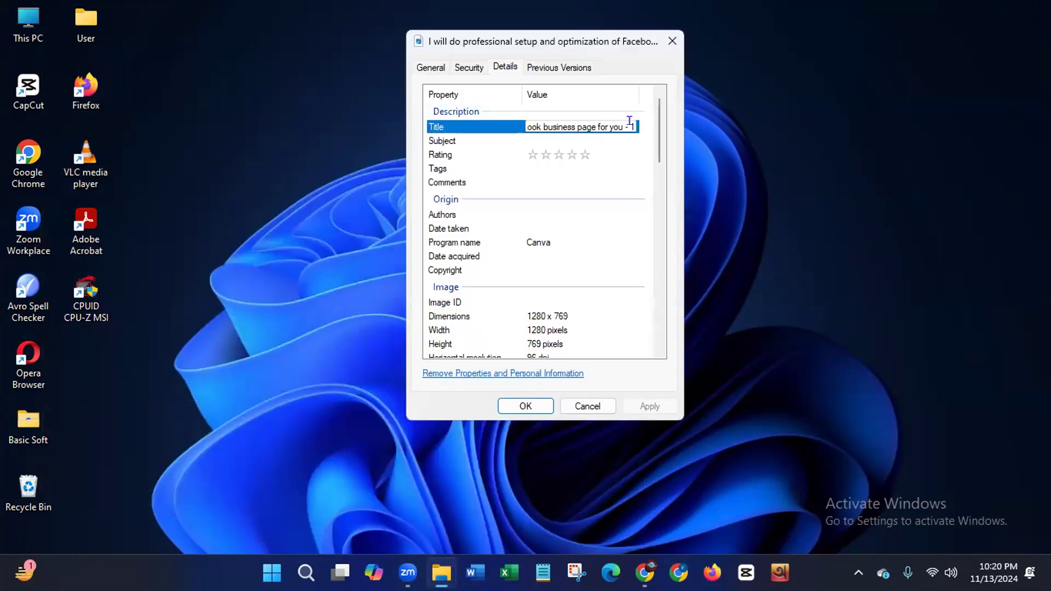
pyautogui.press('Return')
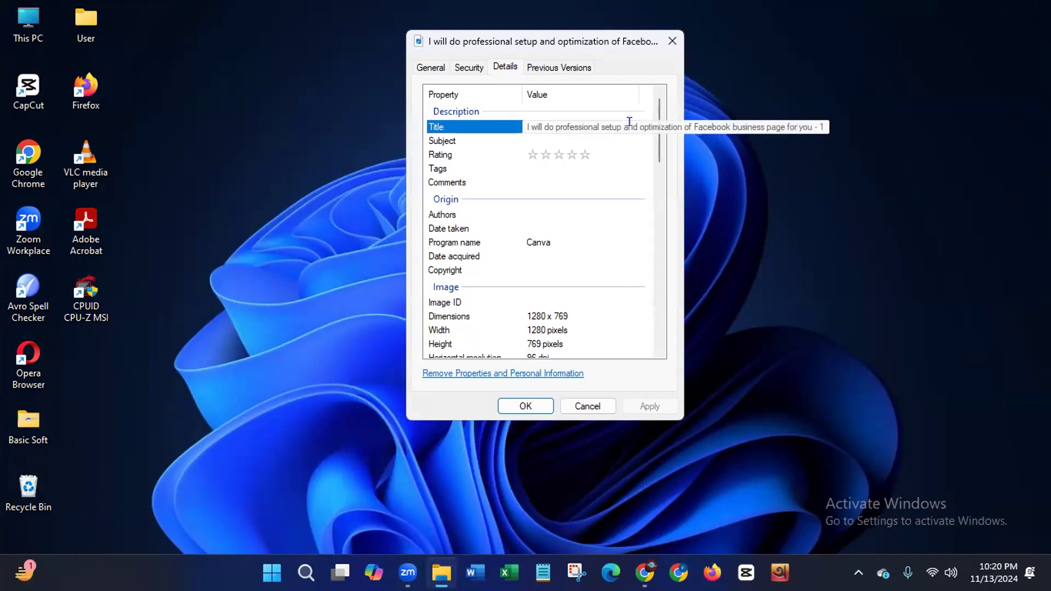
pyautogui.click(629, 122)
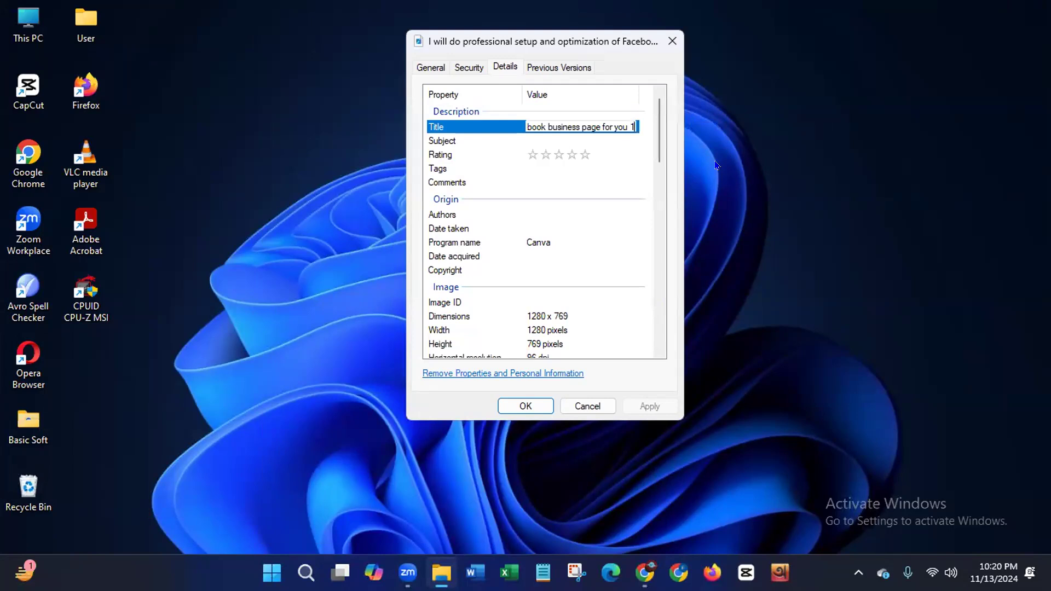
pyautogui.press('BackSpace')
pyautogui.press('BackSpace')
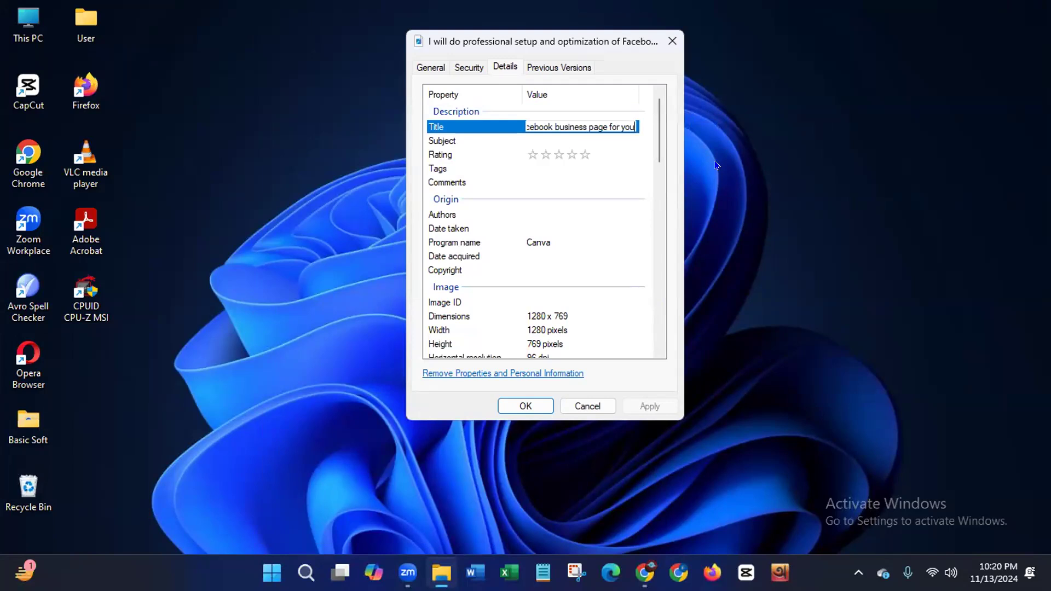
pyautogui.press('Return')
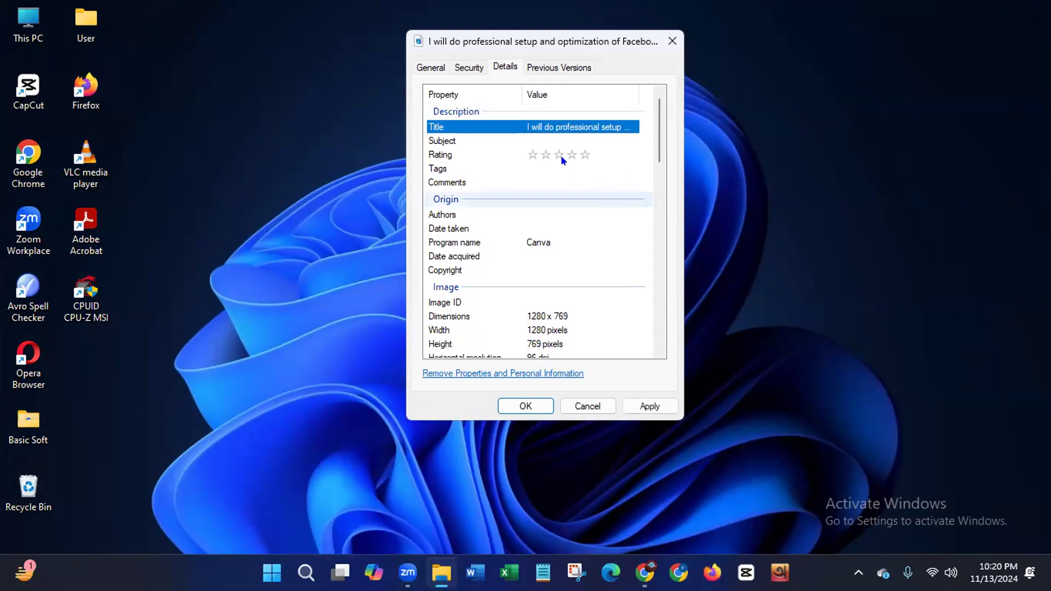
# Paste the gig title into the Subject field, then click into Tags
pyautogui.click(555, 132)
pyautogui.hotkey('ctrl', 'v')
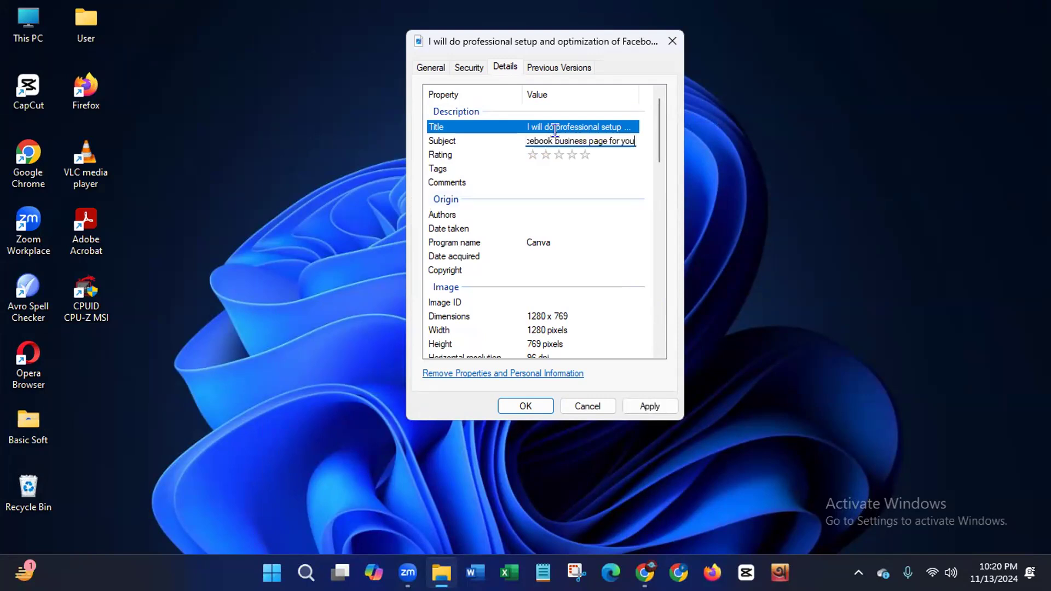
pyautogui.press('Return')
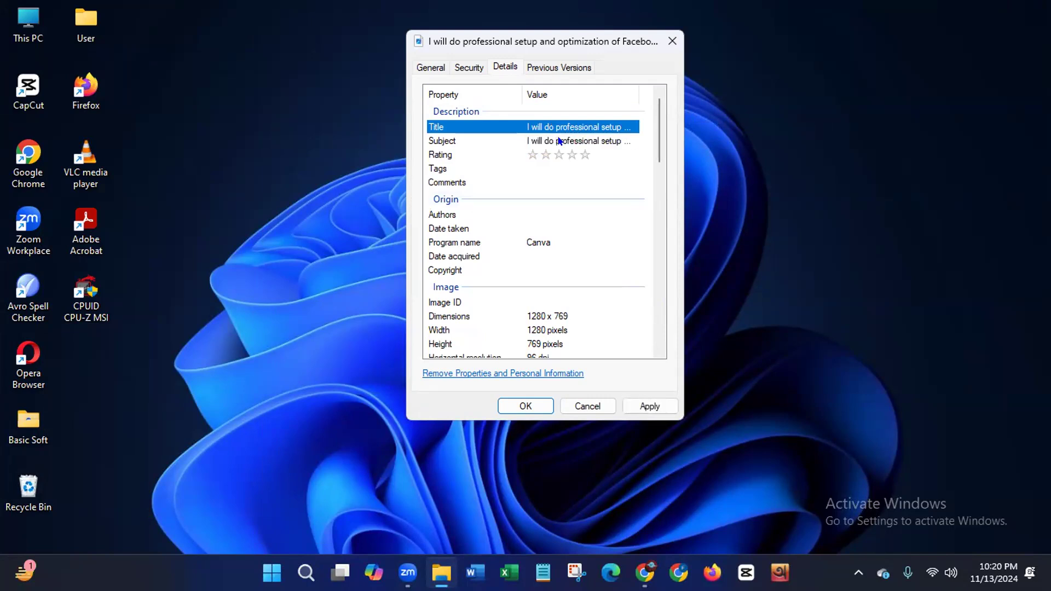
pyautogui.click(566, 168)
pyautogui.click(561, 162)
# Tag the JPG with its title, Facebook page, facebook page setup, facebook page optimization, facebook business page
pyautogui.hotkey('ctrl', 'v')
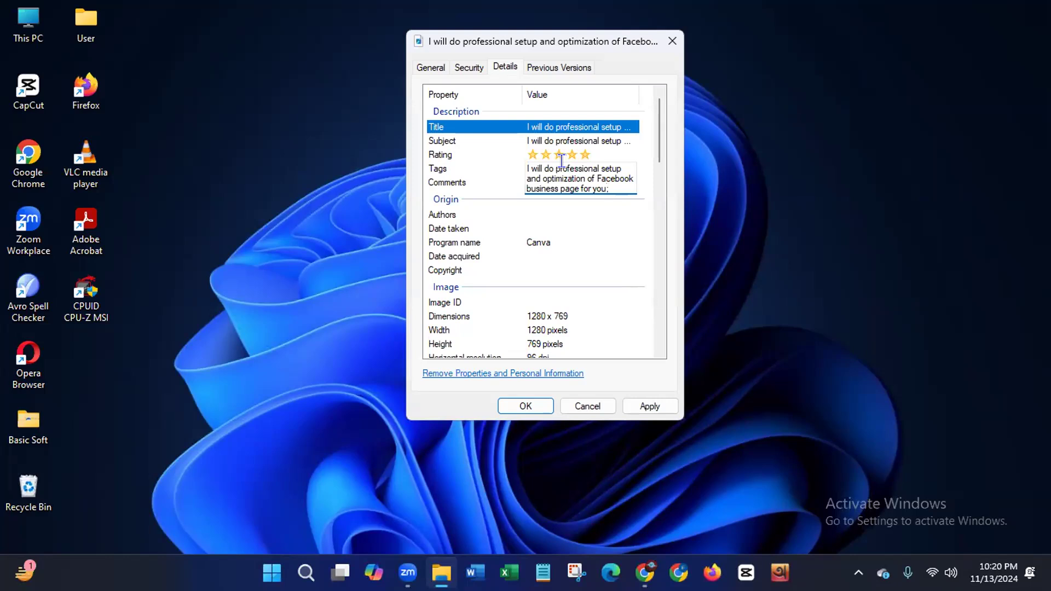
pyautogui.write(';')
pyautogui.press('BackSpace')
pyautogui.write('Facebb')
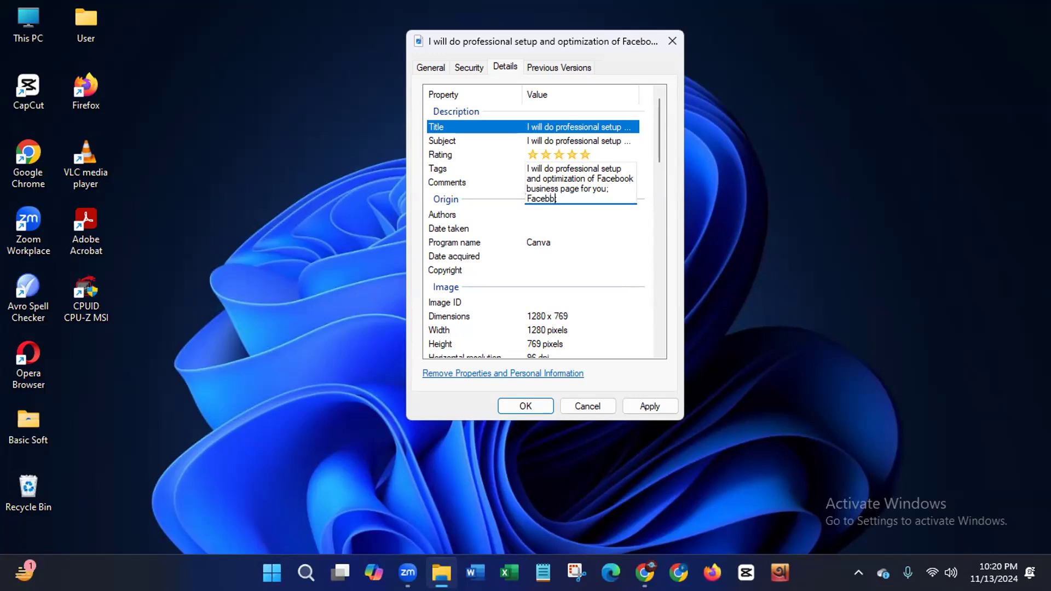
pyautogui.press('BackSpace')
pyautogui.write('ook page; facebook page ')
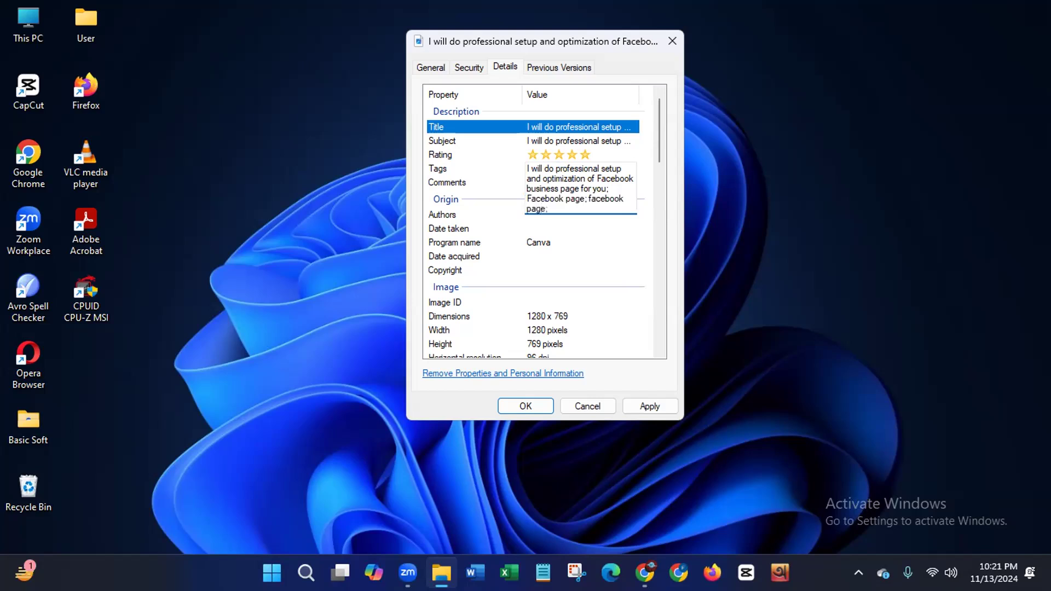
pyautogui.write('setup; facebook page ;')
pyautogui.press('BackSpace')
pyautogui.write('optim')
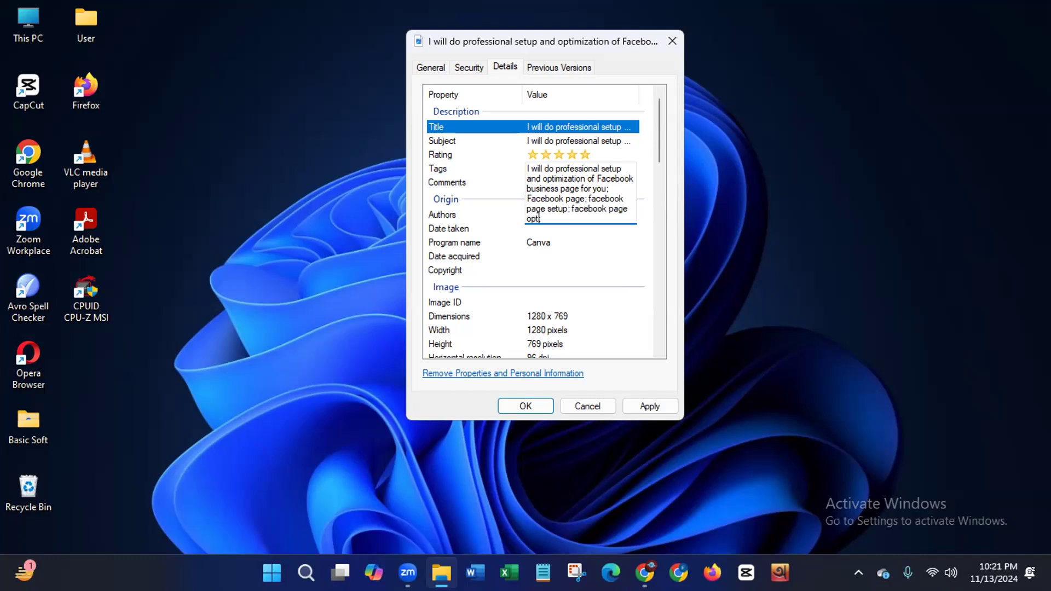
pyautogui.write('izati')
pyautogui.write('on')
pyautogui.write('; faceb')
pyautogui.write('ook')
pyautogui.write(' business')
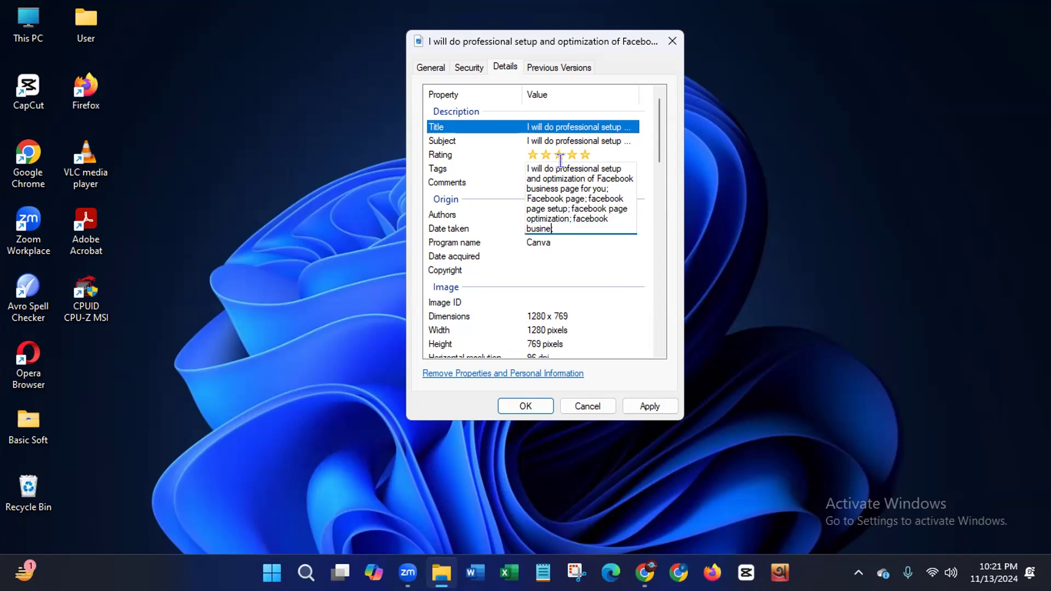
pyautogui.write(' page')
pyautogui.write('.')
pyautogui.press('BackSpace')
pyautogui.press('BackSpace')
# Append tags fan page, page creat, custom button, business details, logo design, cover photo design, banner design
pyautogui.write('; fan page; ')
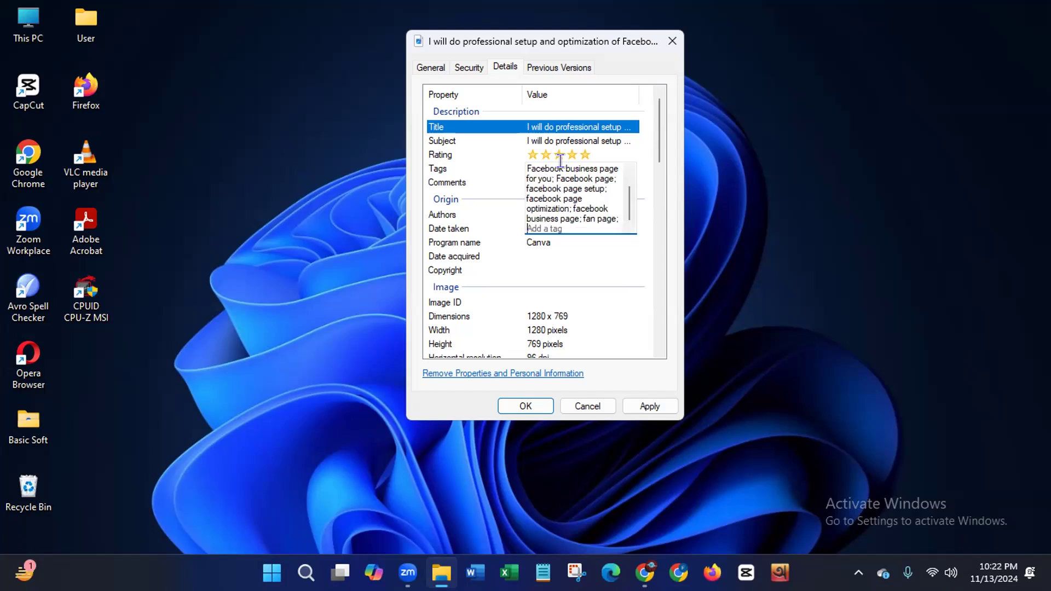
pyautogui.write('page creat; custom button;')
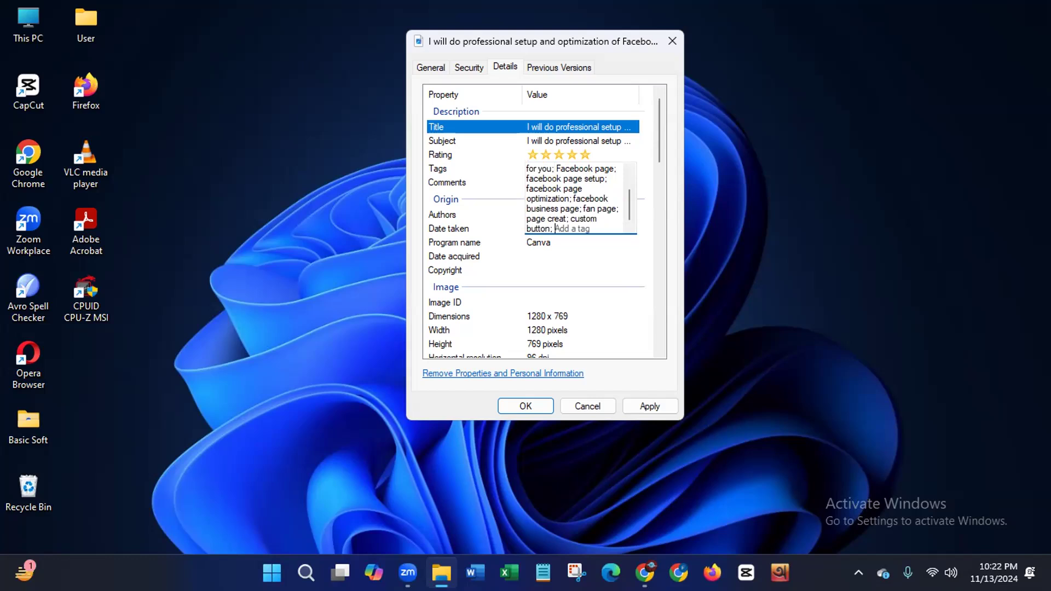
pyautogui.write('business details; ')
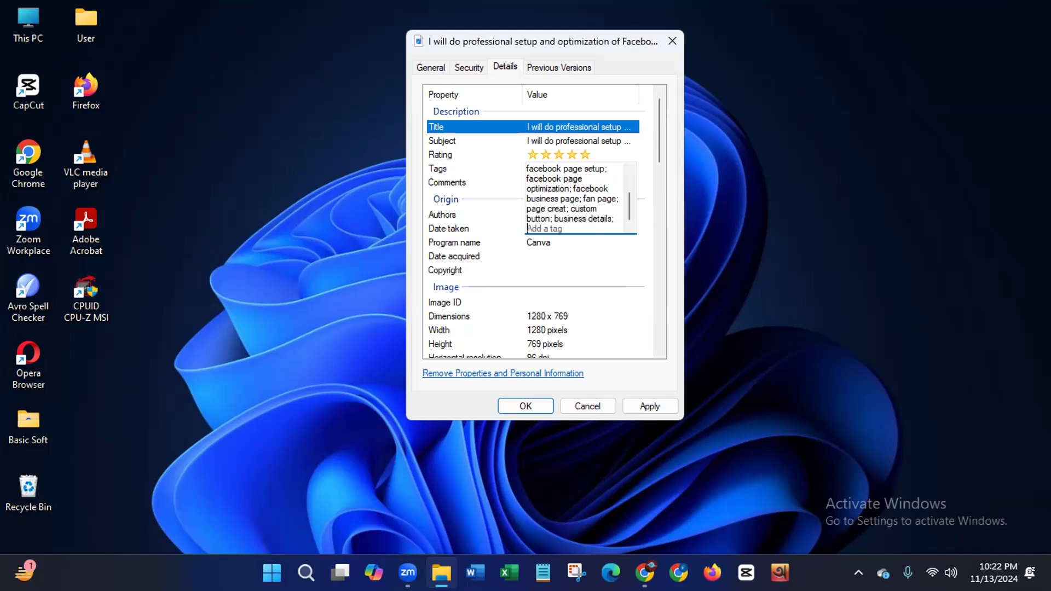
pyautogui.write('logo design; cover photo desi')
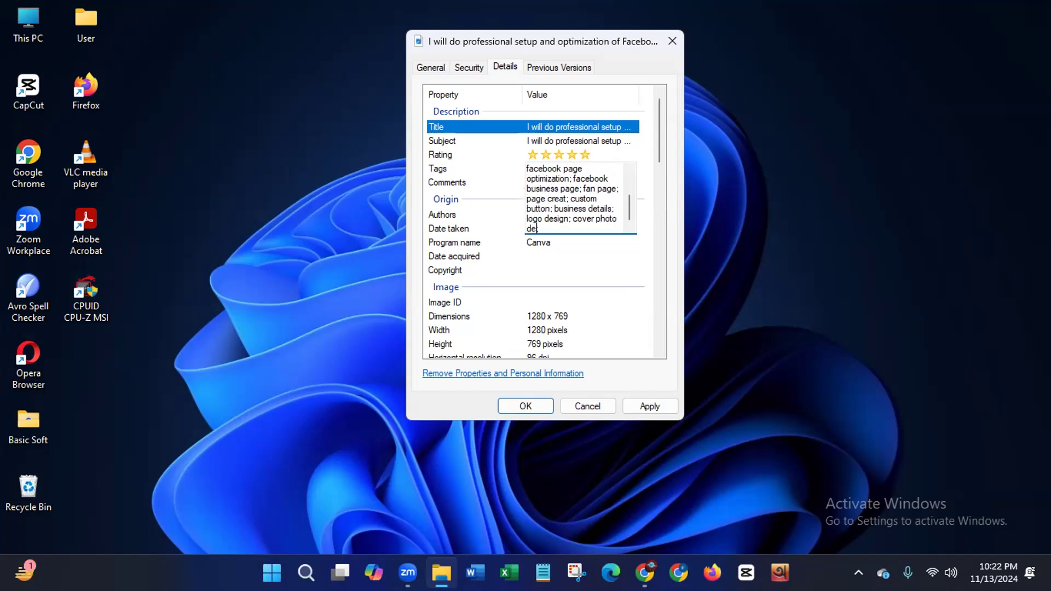
pyautogui.write('n; banner design')
pyautogui.press('Return')
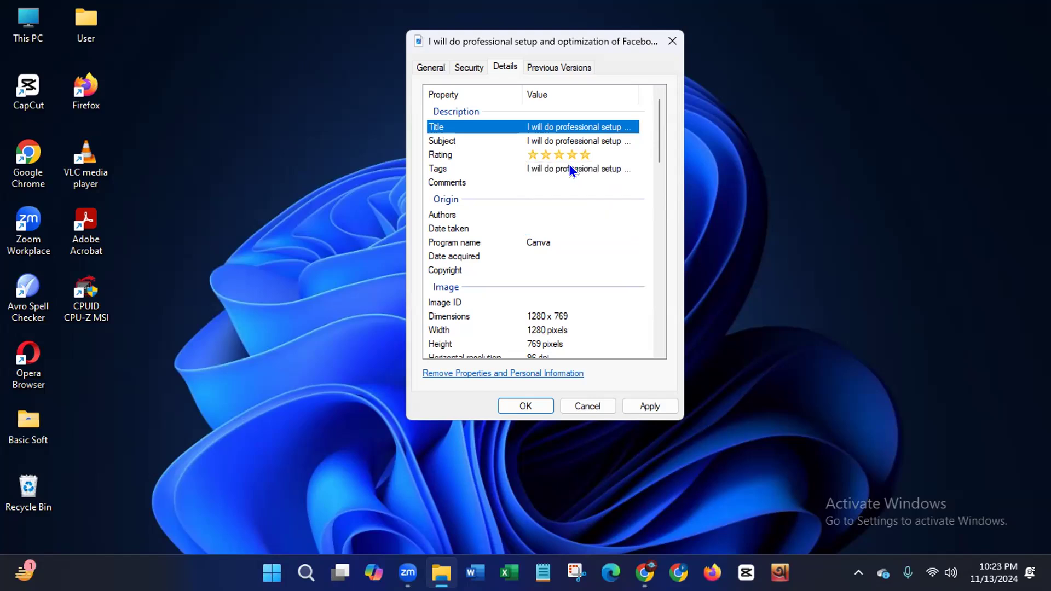
pyautogui.click(569, 169)
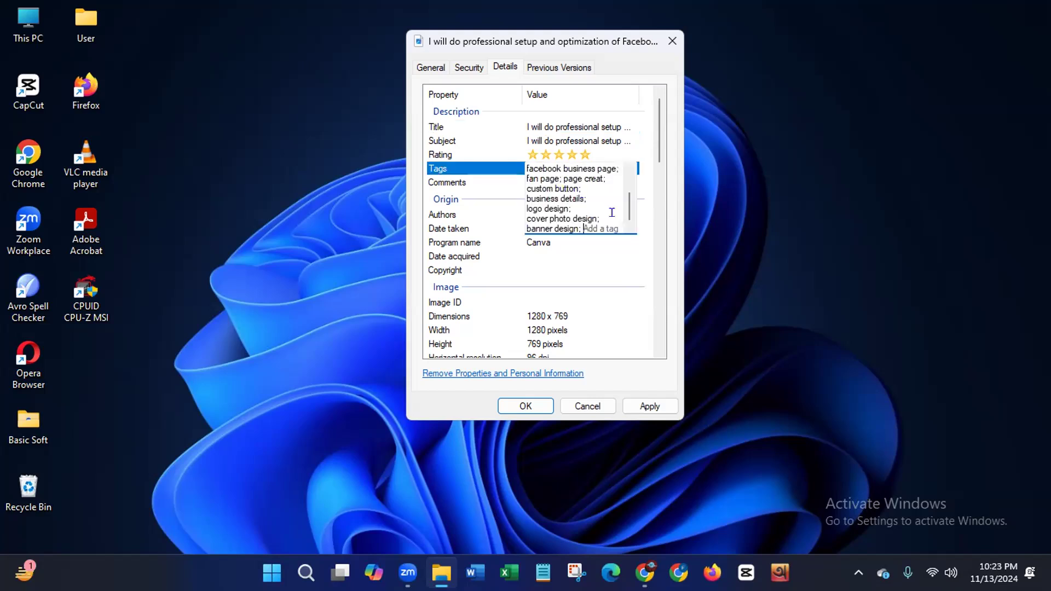
pyautogui.scroll(2, 627, 207)
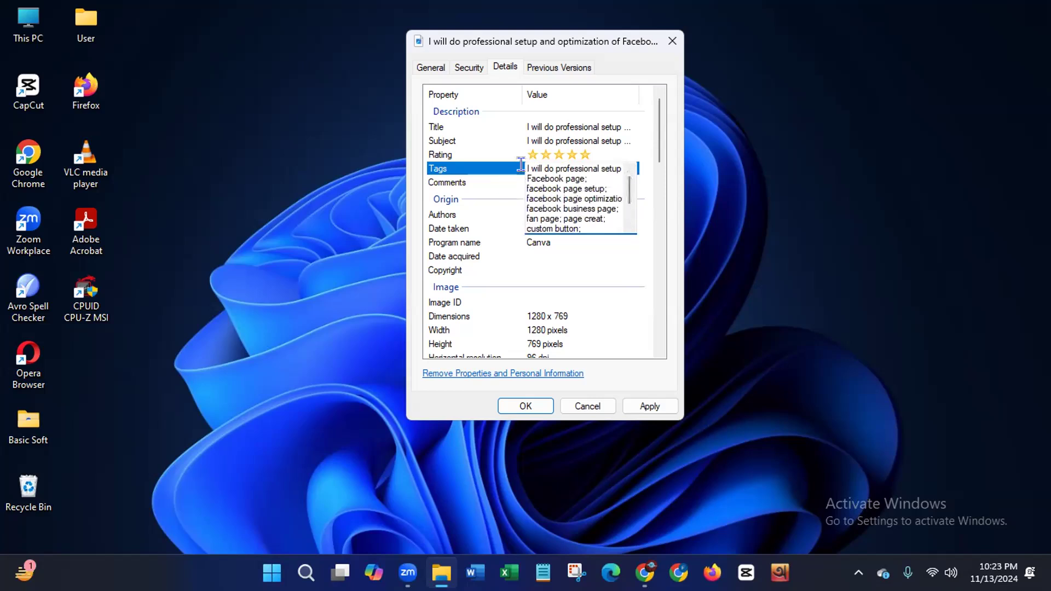
# Copy the full tag list and paste it into the JPG's Comments field
pyautogui.click(521, 164)
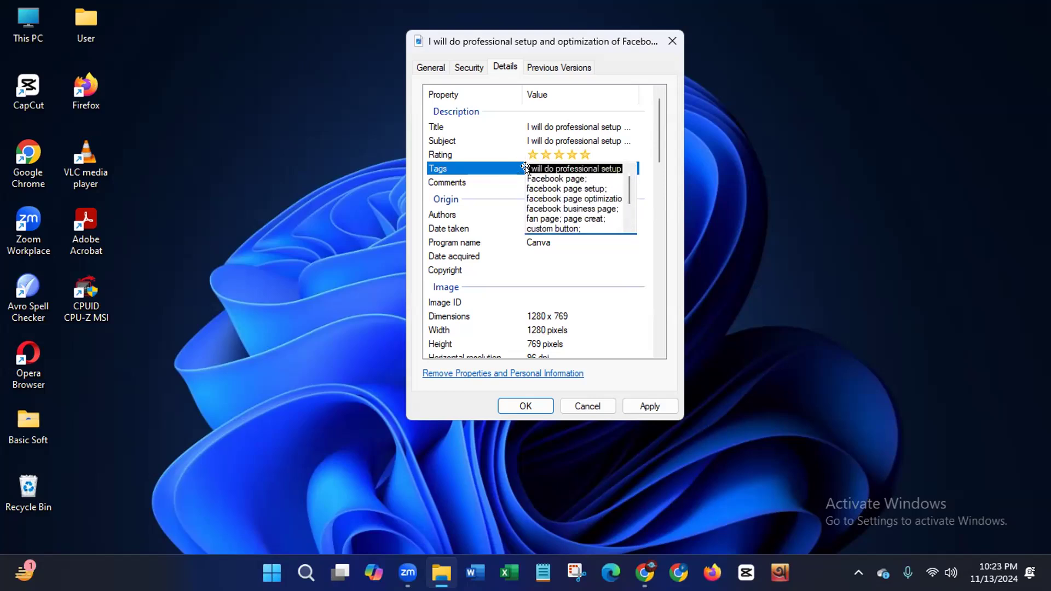
pyautogui.hotkey('shift', 'Down')
pyautogui.hotkey('shift', 'Down')
pyautogui.hotkey('shift', 'Down')
pyautogui.hotkey('shift', 'Down')
pyautogui.hotkey('shift', 'Down')
pyautogui.hotkey('shift', 'Down')
pyautogui.hotkey('shift', 'Down')
pyautogui.hotkey('shift', 'Down')
pyautogui.hotkey('shift', 'Down')
pyautogui.hotkey('shift', 'Down')
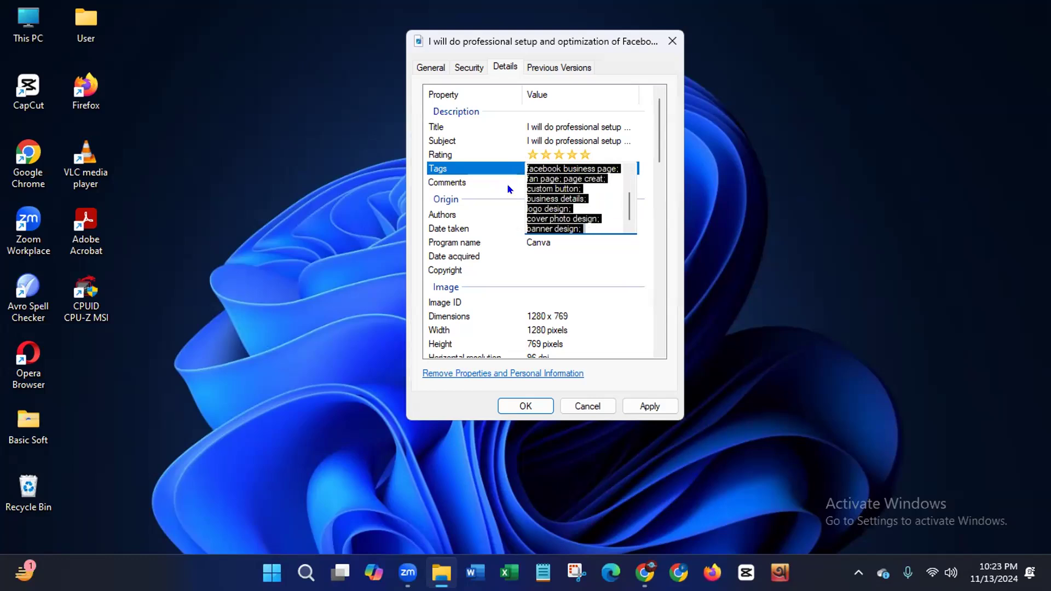
pyautogui.click(507, 183)
pyautogui.click(568, 182)
pyautogui.hotkey('ctrl', 'v')
pyautogui.press('Return')
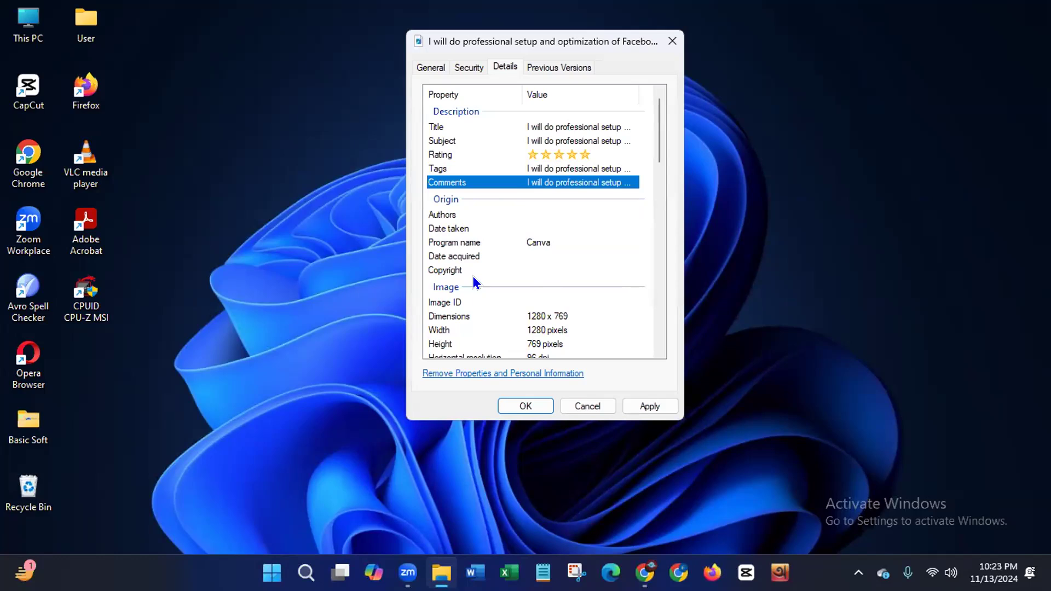
pyautogui.click(531, 213)
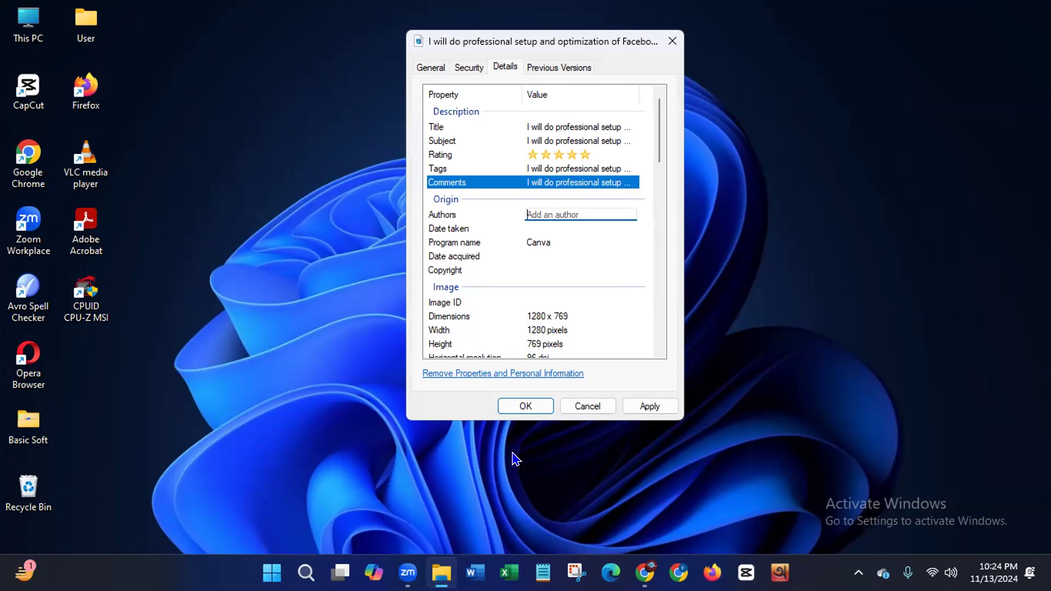
# Click around the JPG's Properties window, returning to the Authors field
pyautogui.click(532, 493)
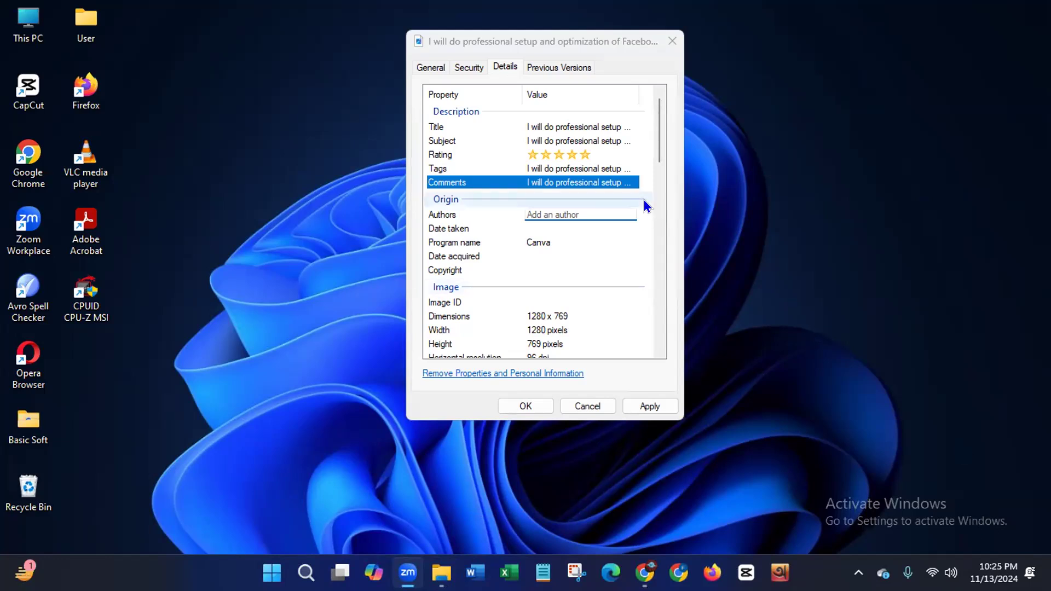
pyautogui.click(597, 213)
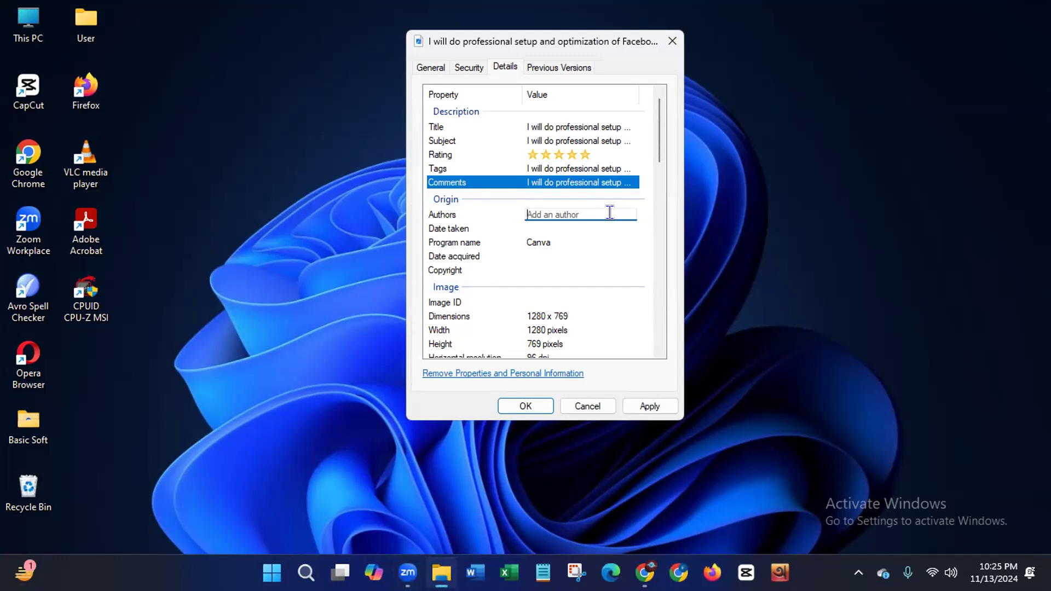
pyautogui.click(425, 486)
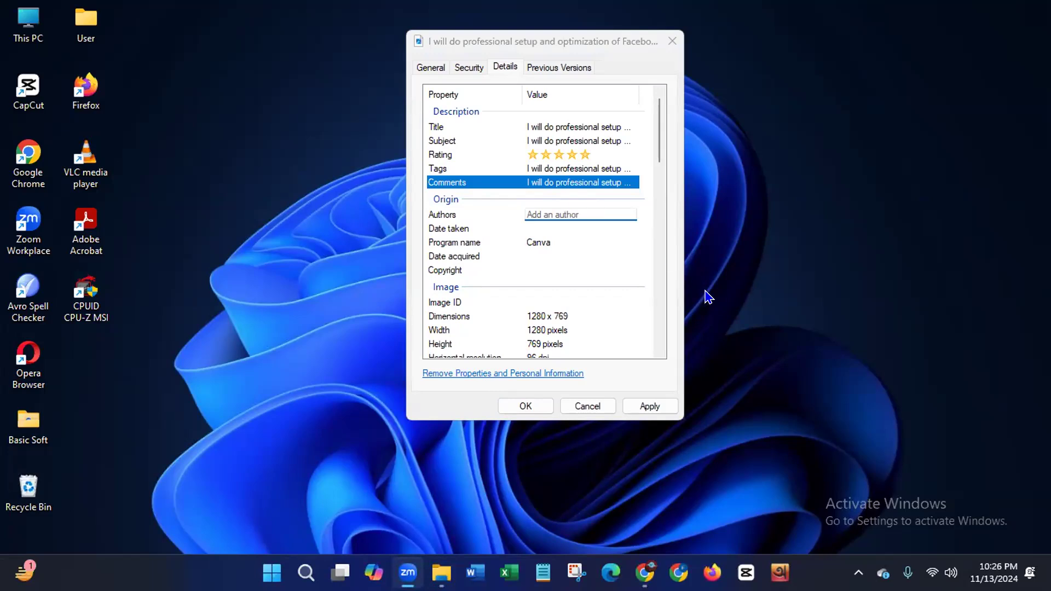
pyautogui.click(578, 210)
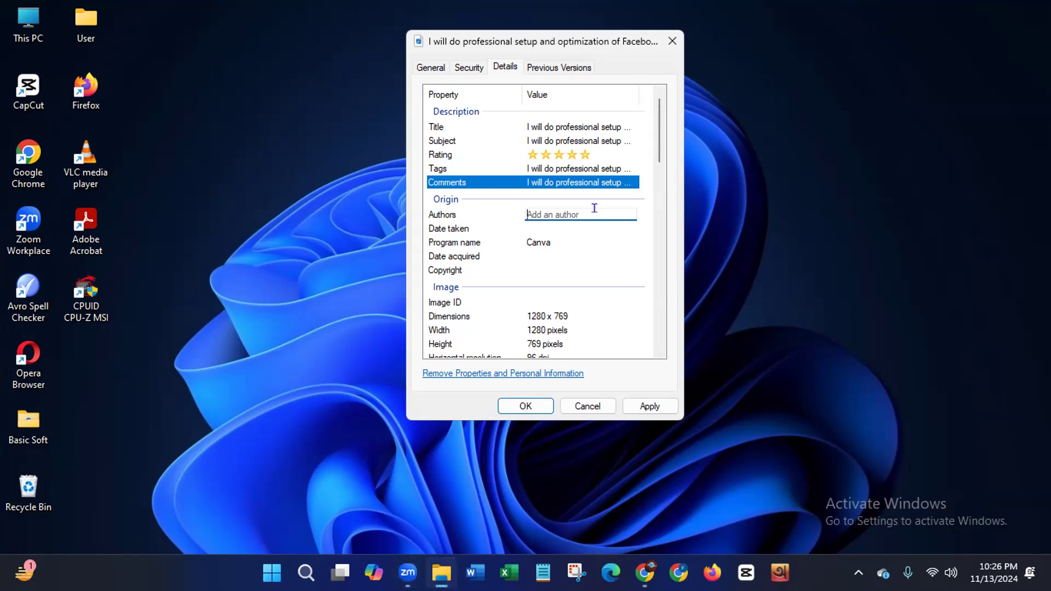
pyautogui.click(493, 474)
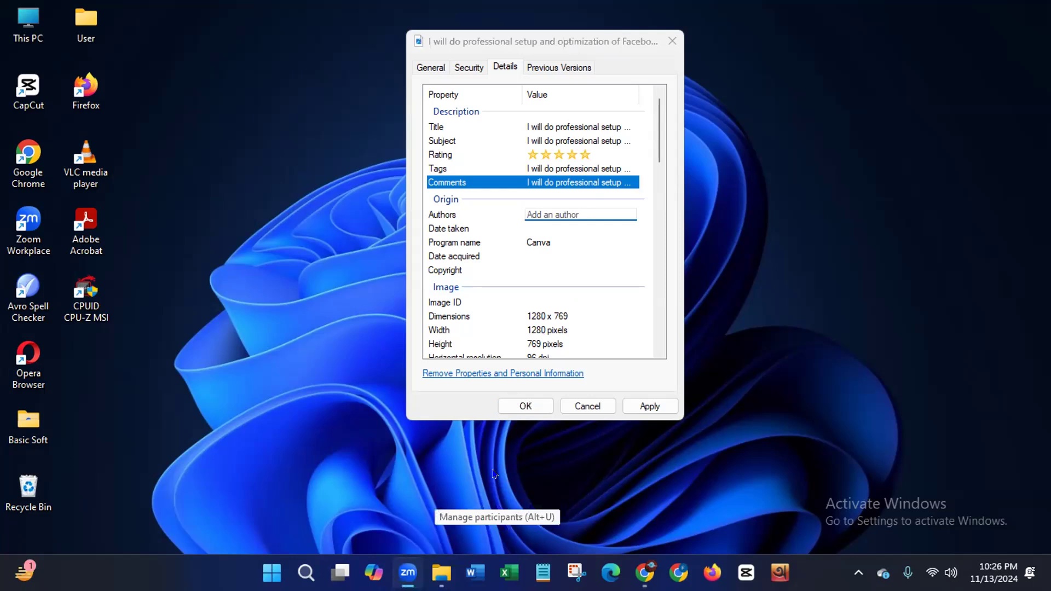
# Enter the creator's name in the JPG's Authors and Copyright fields, then apply and close the properties
pyautogui.click(592, 212)
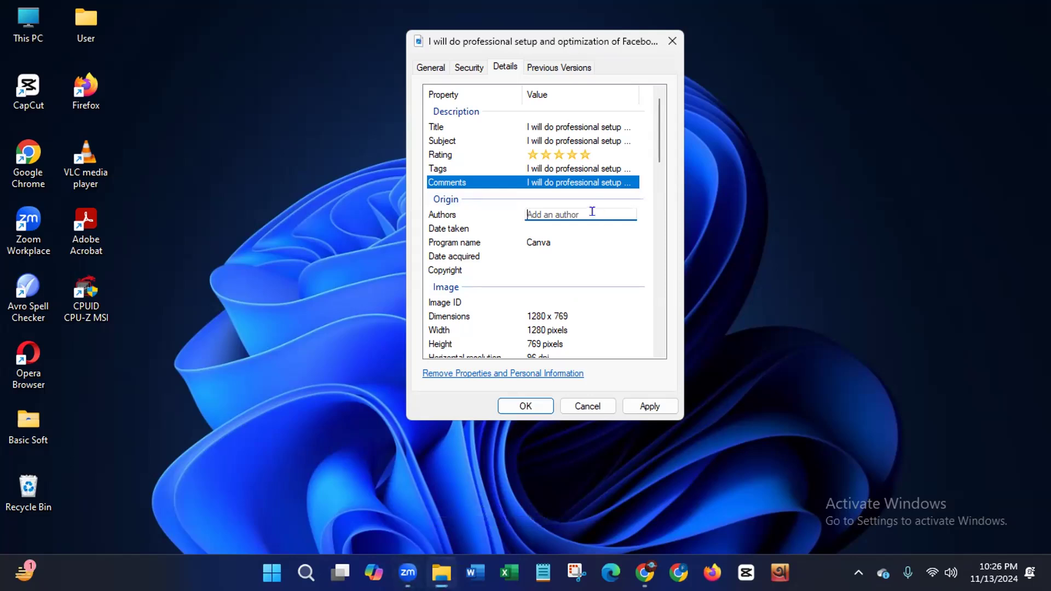
pyautogui.write('mohammadali')
pyautogui.click(551, 269)
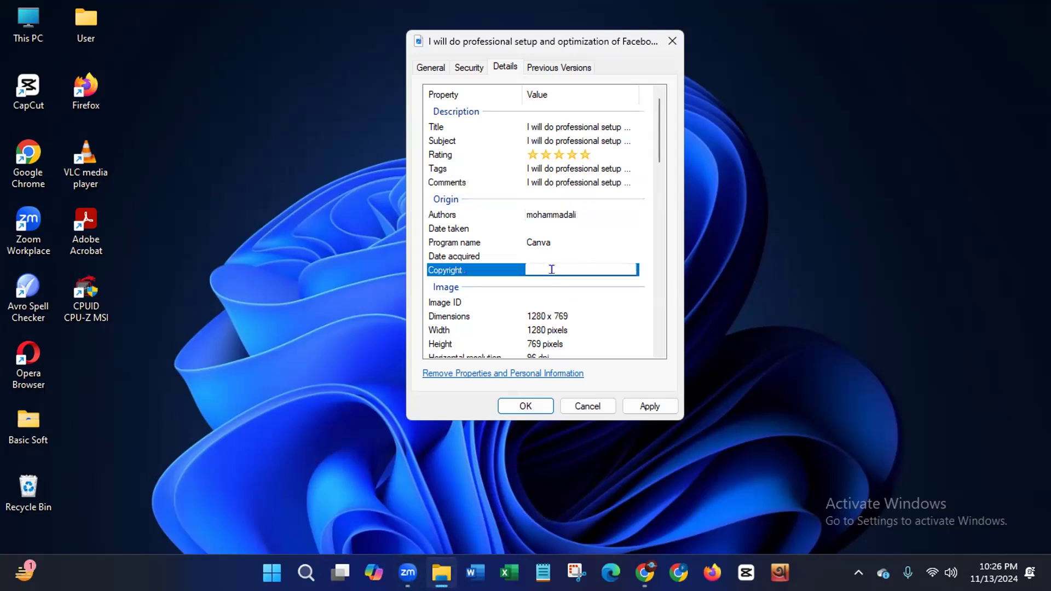
pyautogui.write('Mohammad Ali')
pyautogui.press('Return')
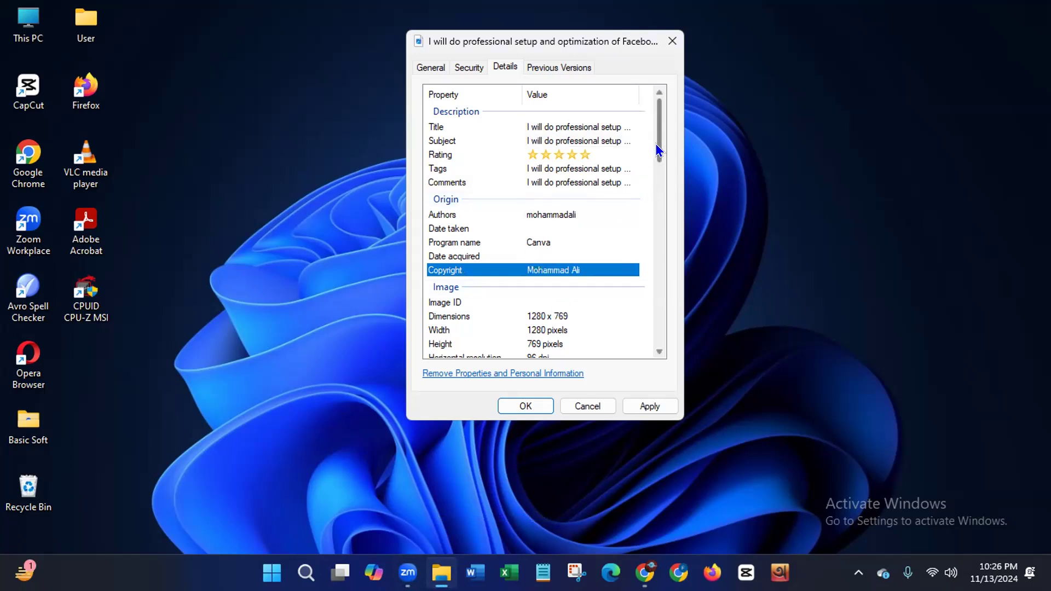
pyautogui.click(657, 408)
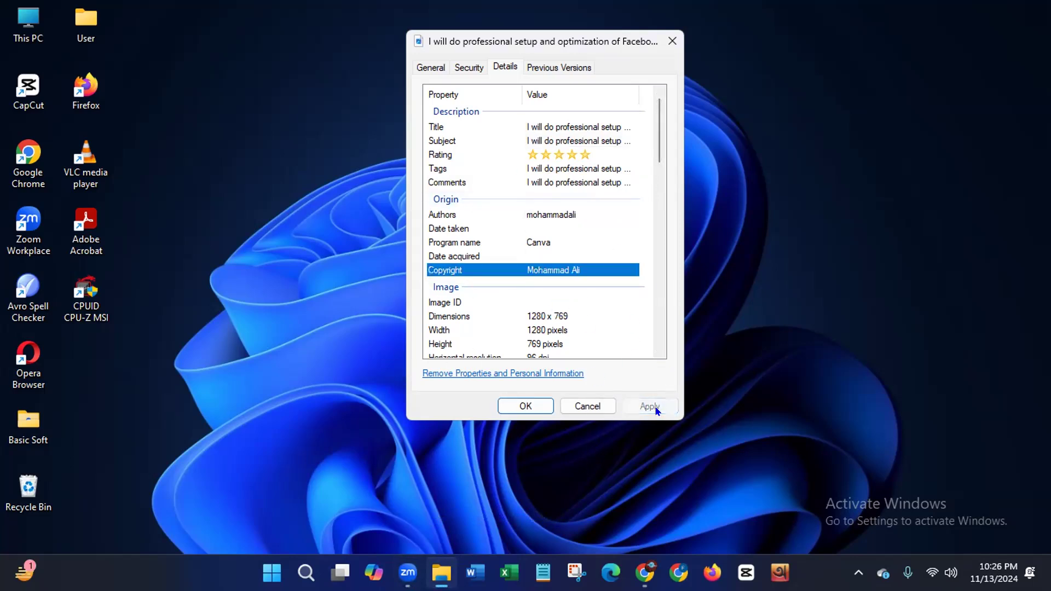
pyautogui.click(525, 406)
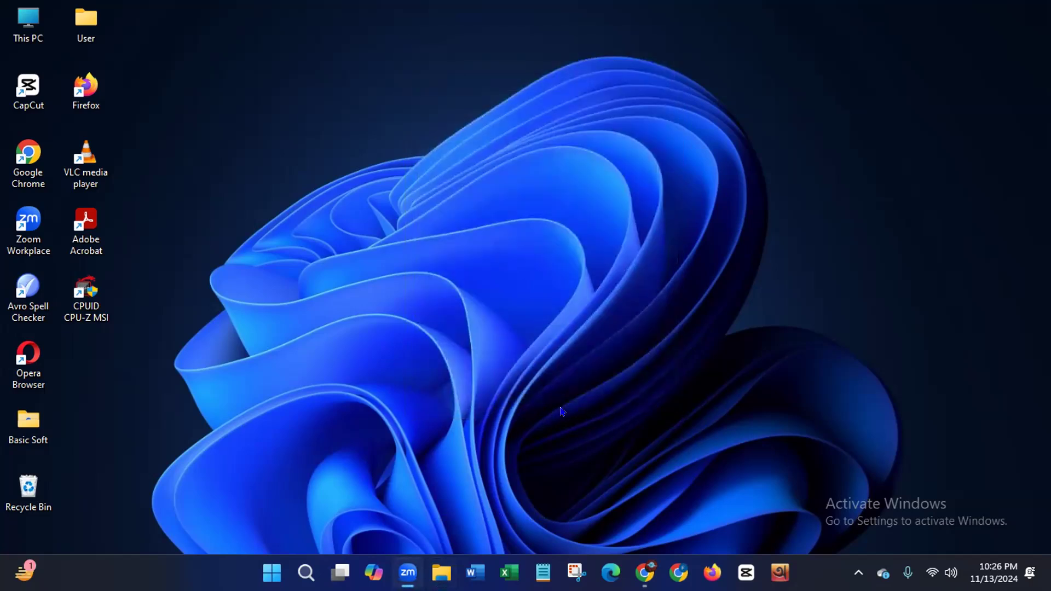
# In maximized Chrome, open the no-subject Gmail inbox email down to its SOSAIL MEDIA MARKETING attachment
pyautogui.click(678, 572)
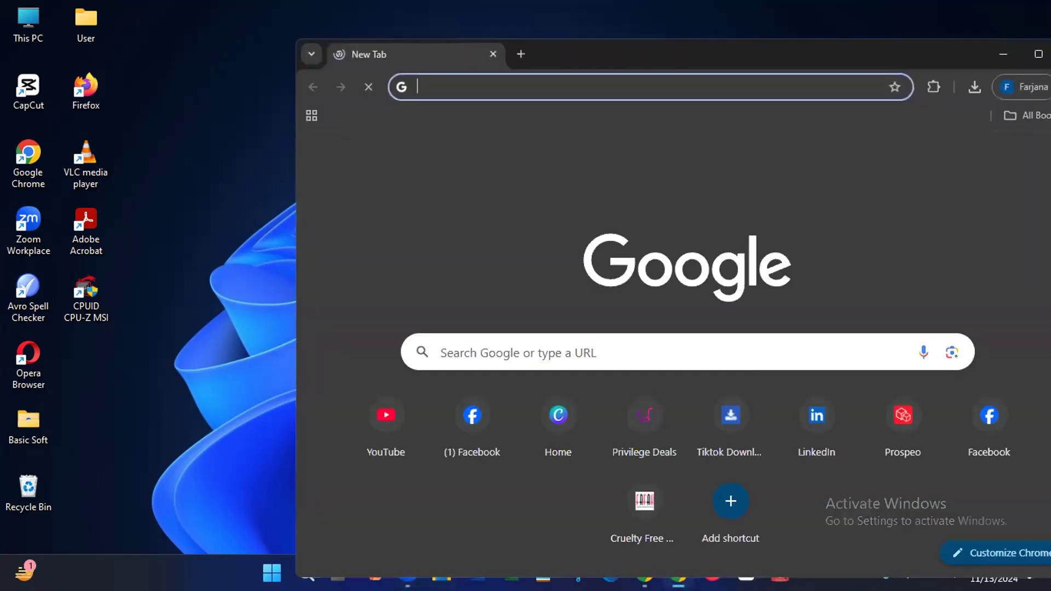
pyautogui.doubleClick(550, 63)
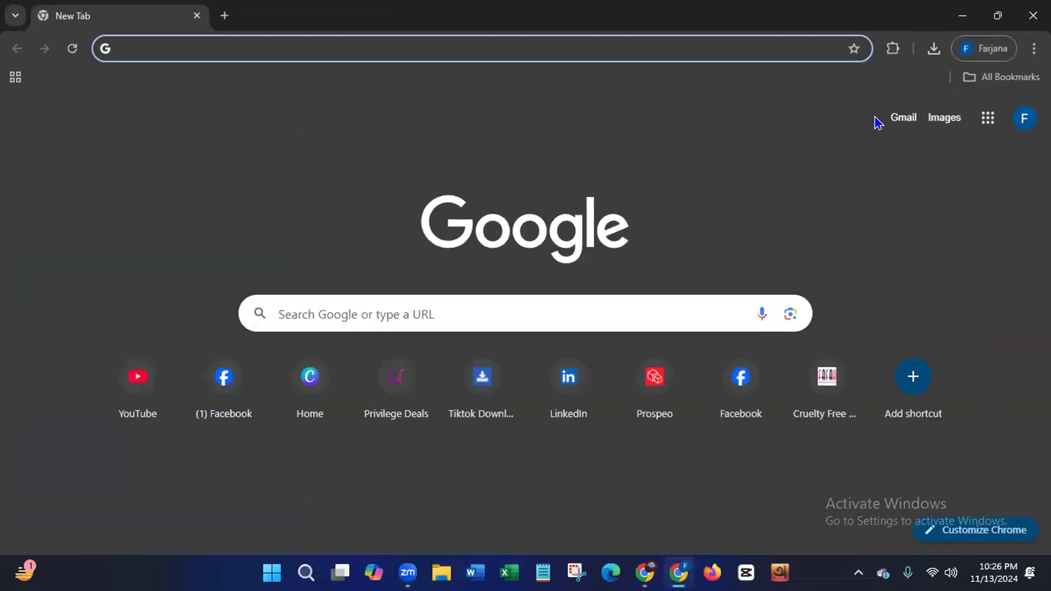
pyautogui.click(896, 119)
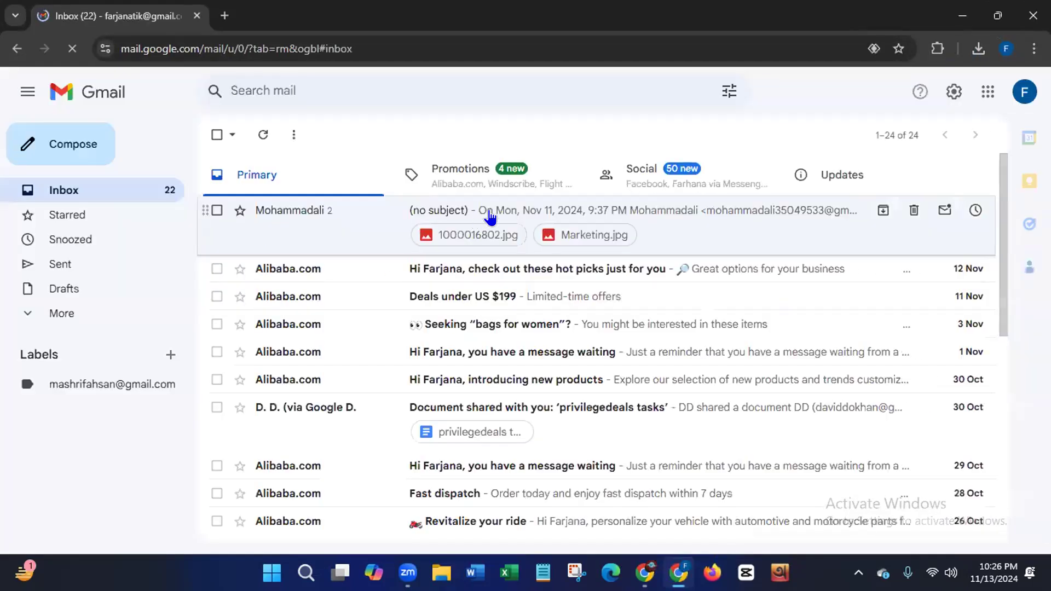
pyautogui.click(490, 217)
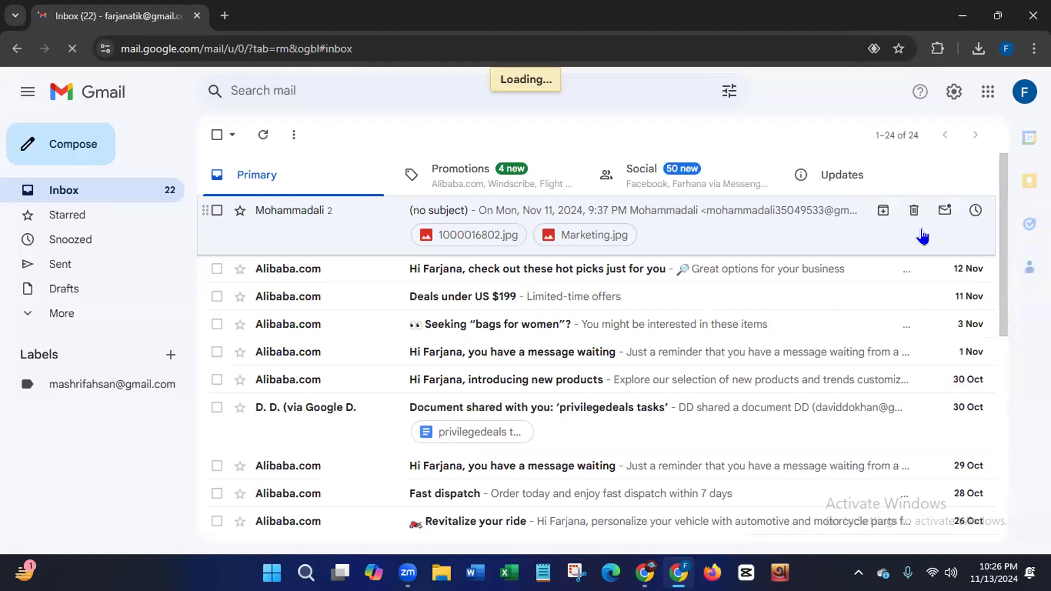
pyautogui.moveTo(1000, 187); pyautogui.dragTo(1001, 396)
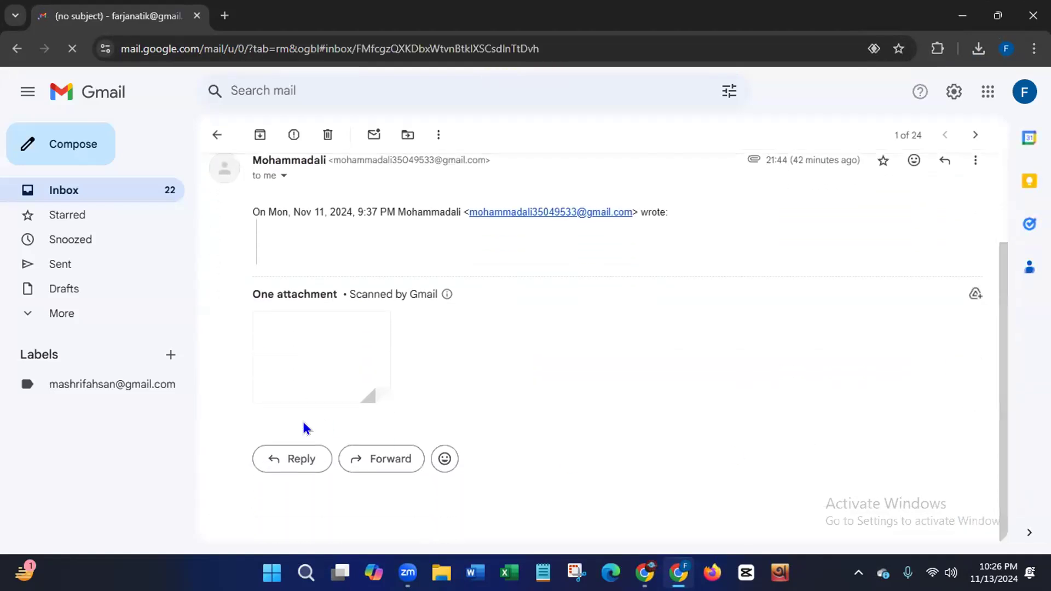
pyautogui.click(270, 461)
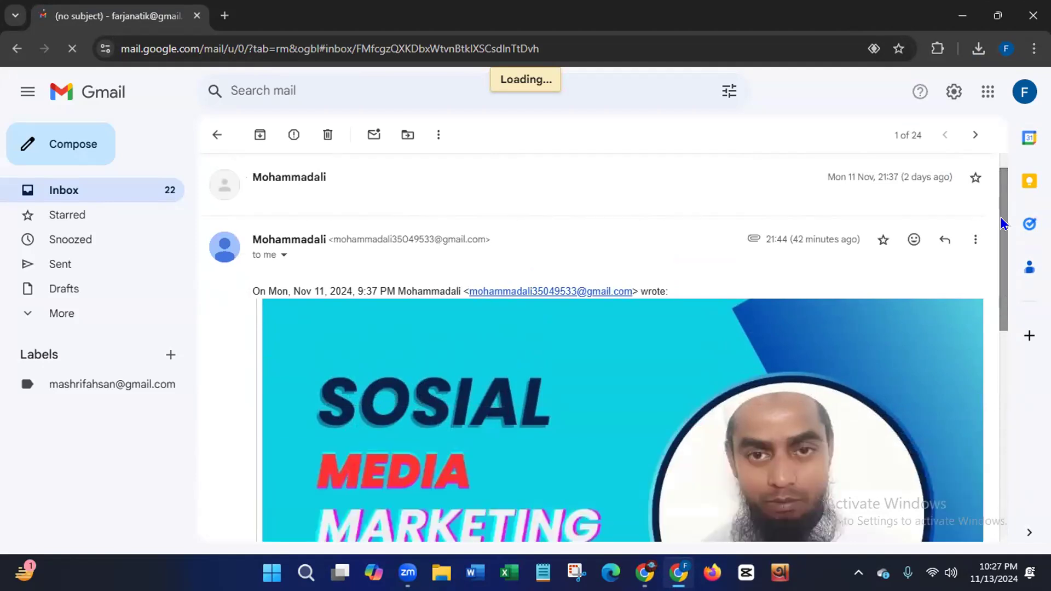
pyautogui.scroll(-10, 974, 448)
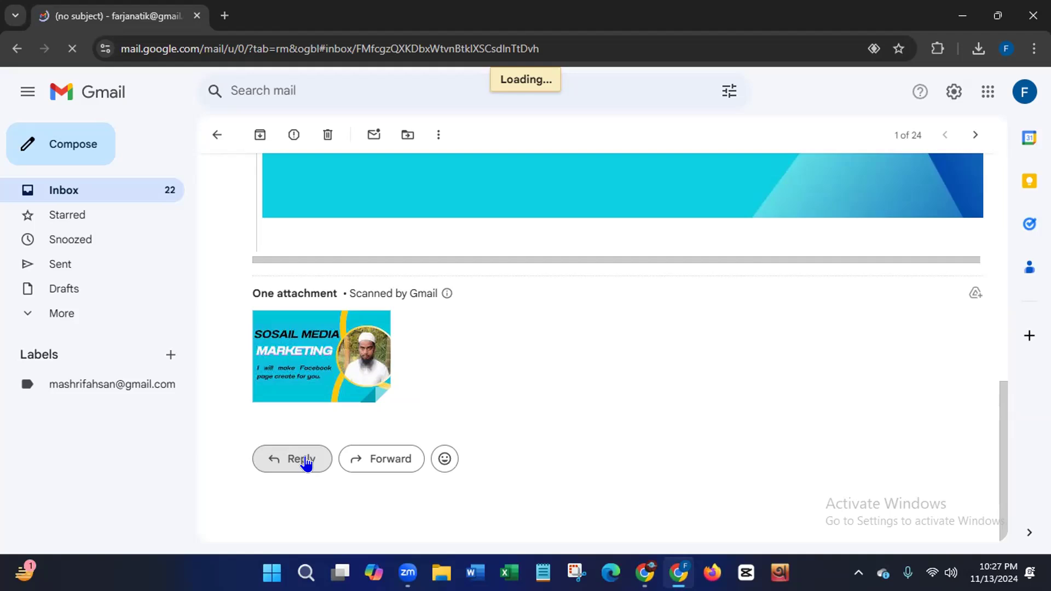
# Start a reply and attach the Facebook business page gig image from Downloads
pyautogui.click(306, 459)
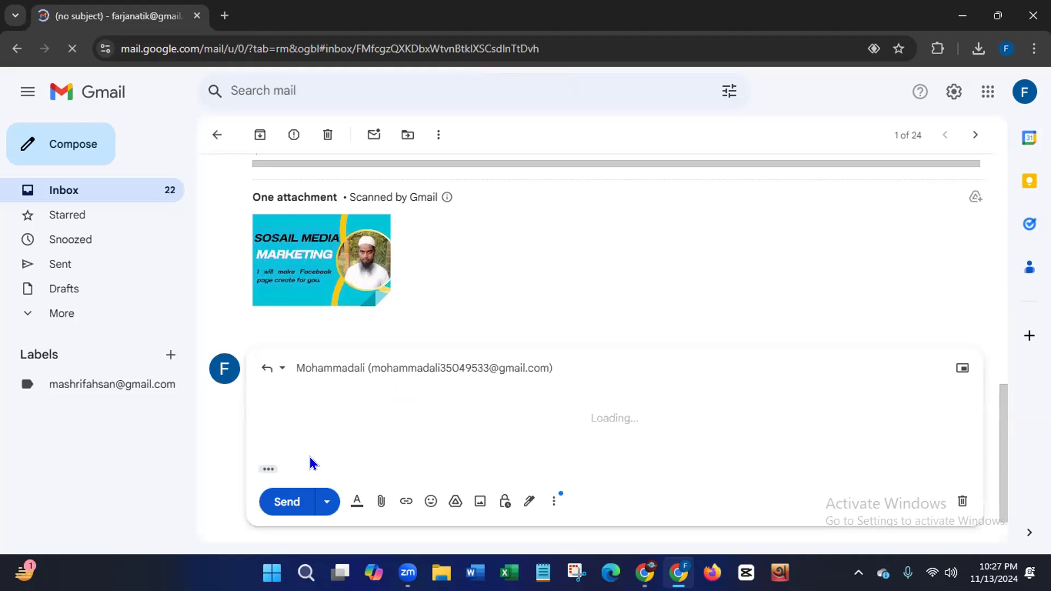
pyautogui.click(356, 502)
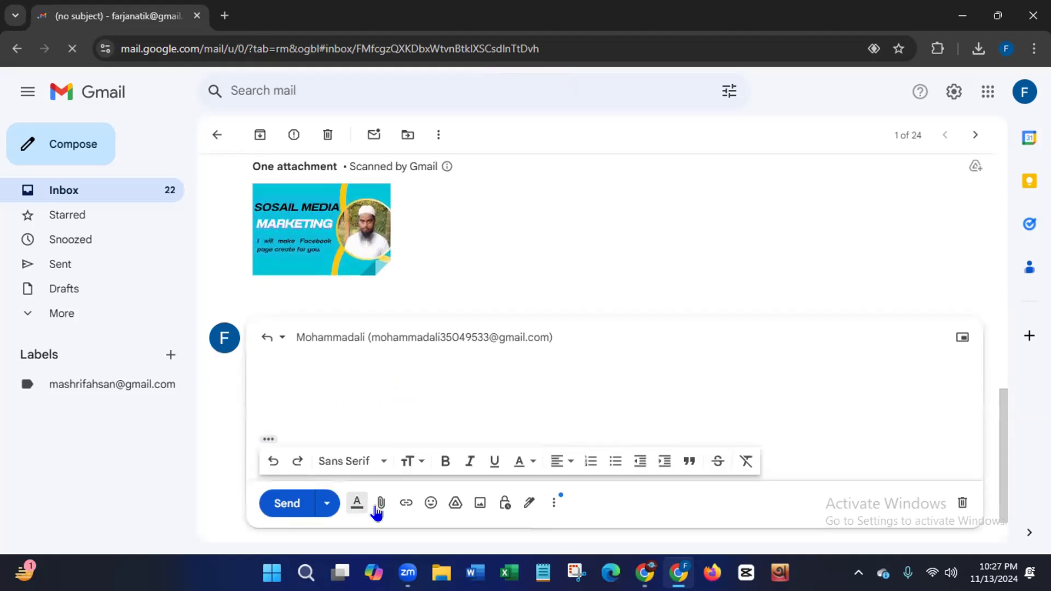
pyautogui.click(379, 503)
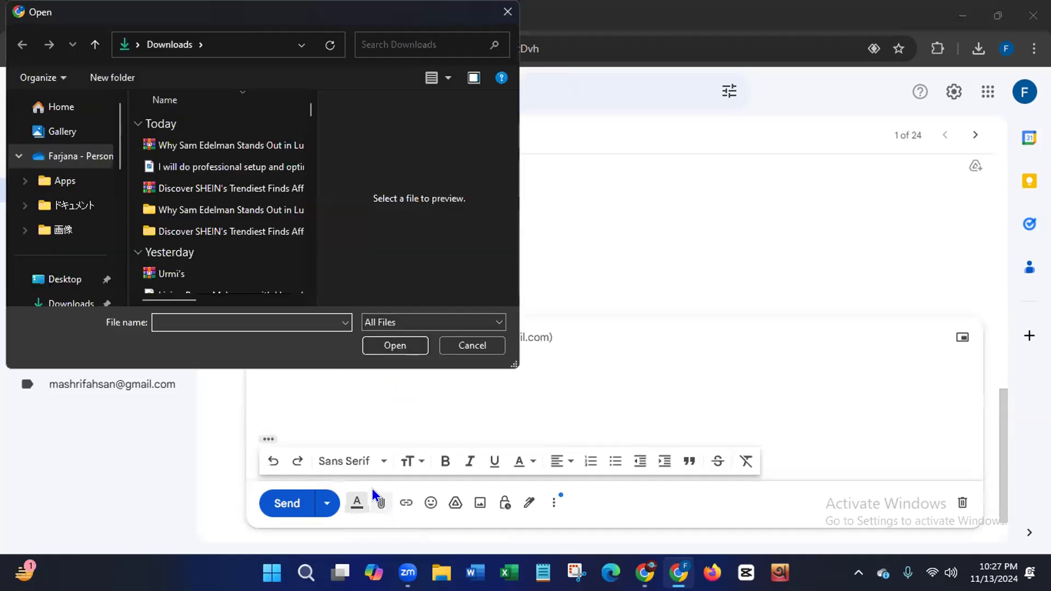
pyautogui.click(274, 167)
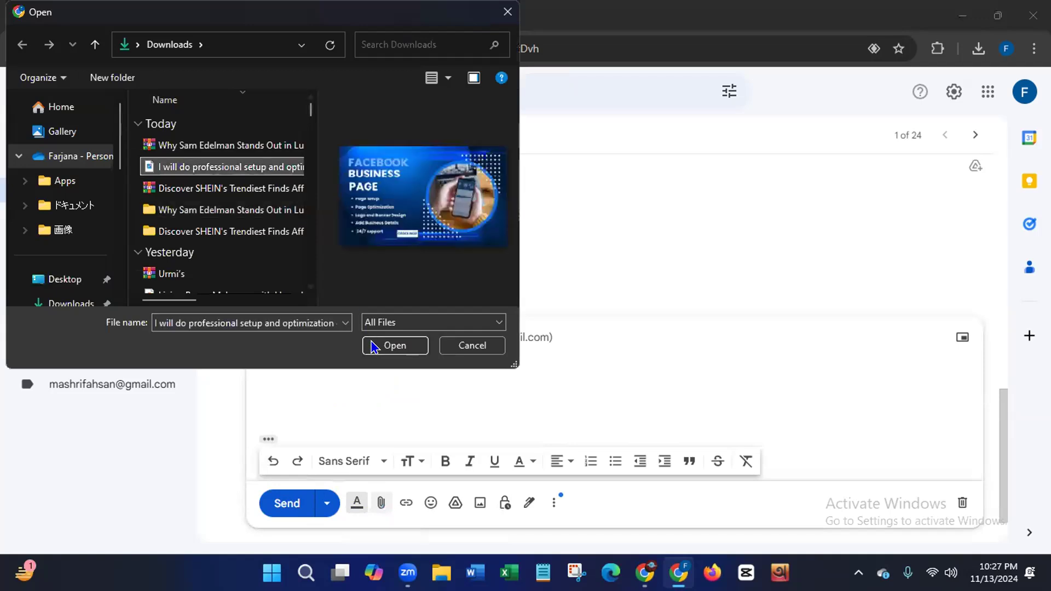
pyautogui.click(394, 345)
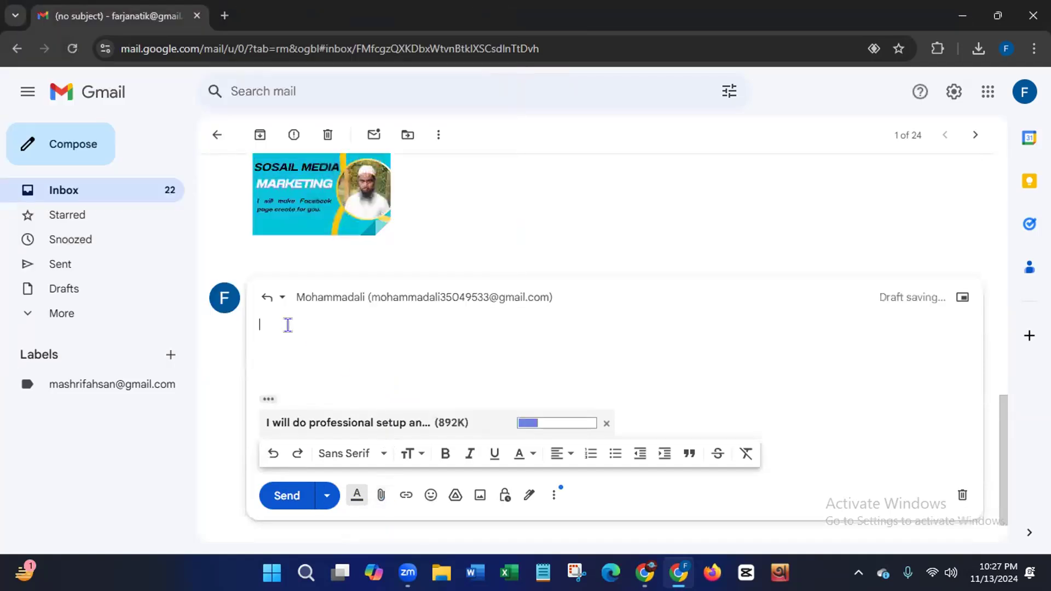
# Send the reply with the message 'Please check this out.Thanks.' and close Chrome
pyautogui.write('Please th')
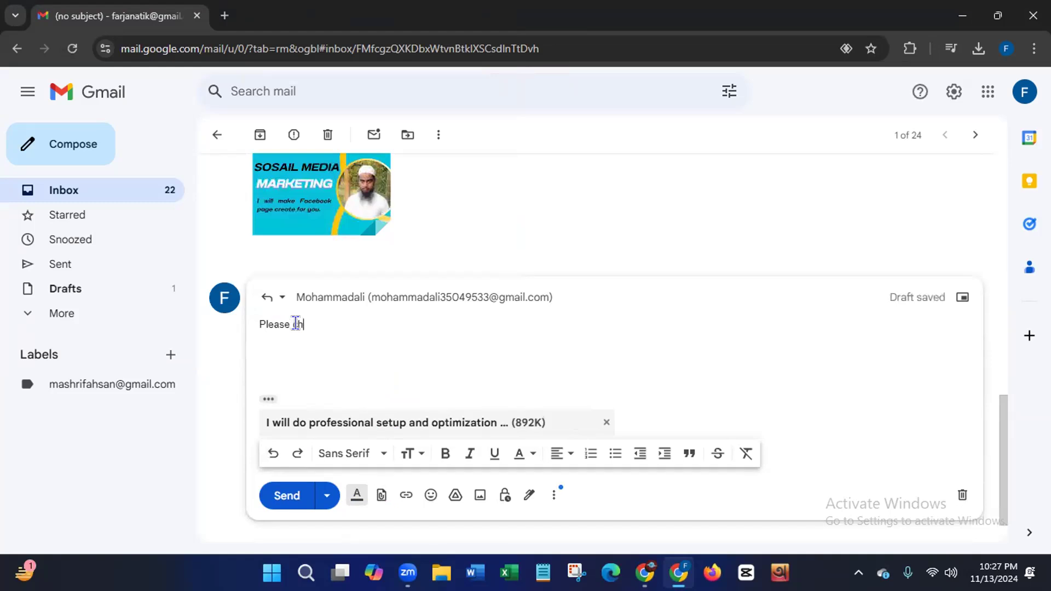
pyautogui.write('eck ')
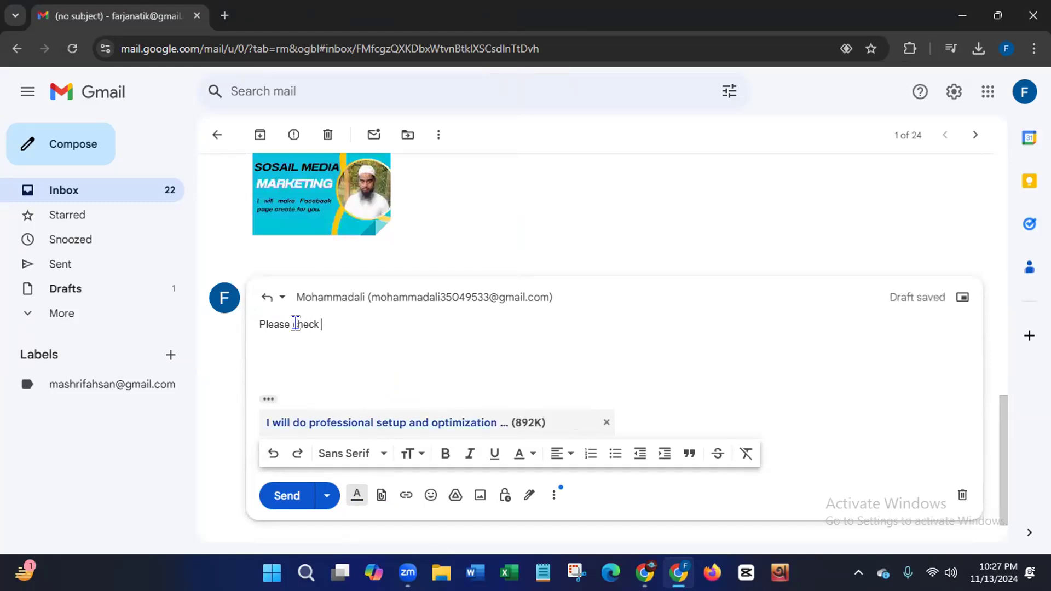
pyautogui.write('this out')
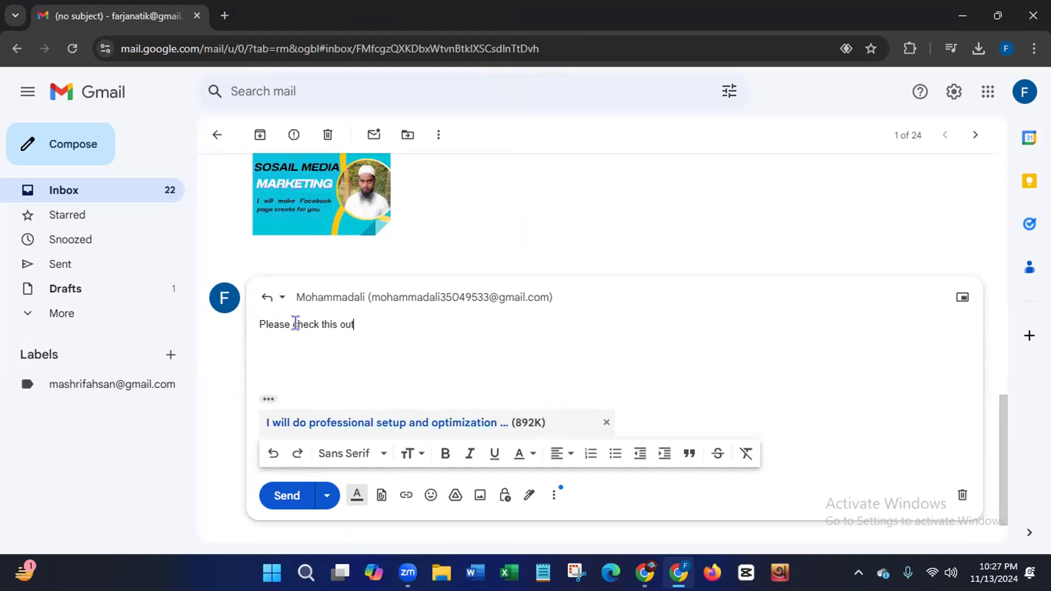
pyautogui.write('.Thanks.')
pyautogui.click(278, 501)
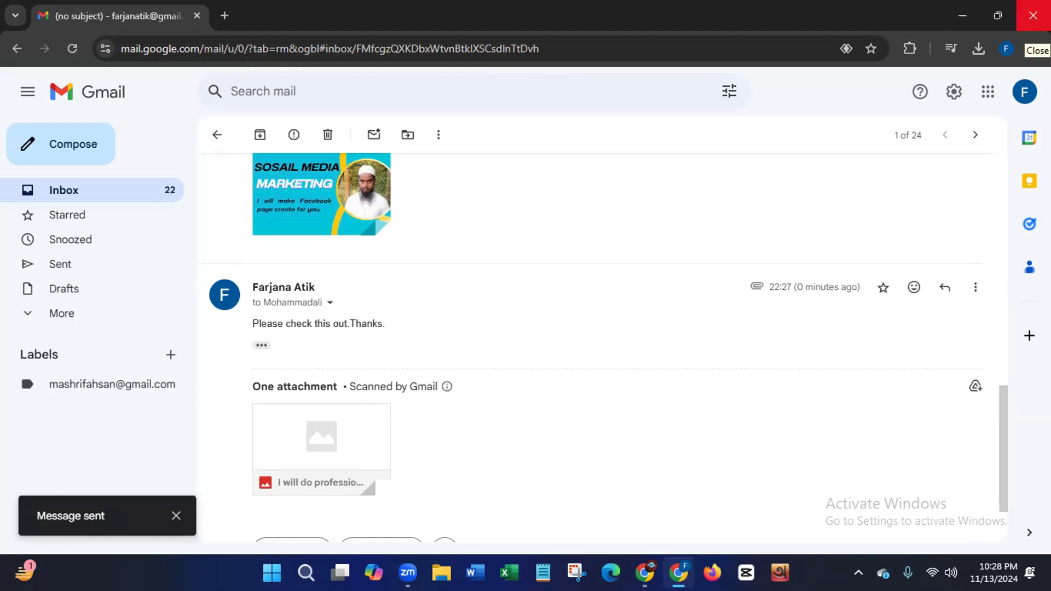
pyautogui.click(1033, 16)
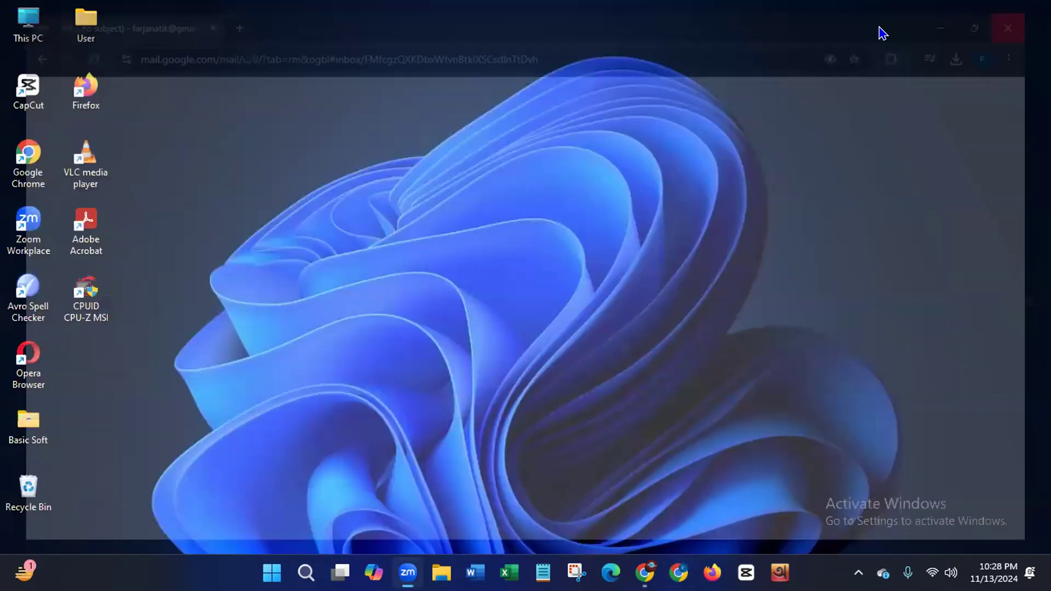